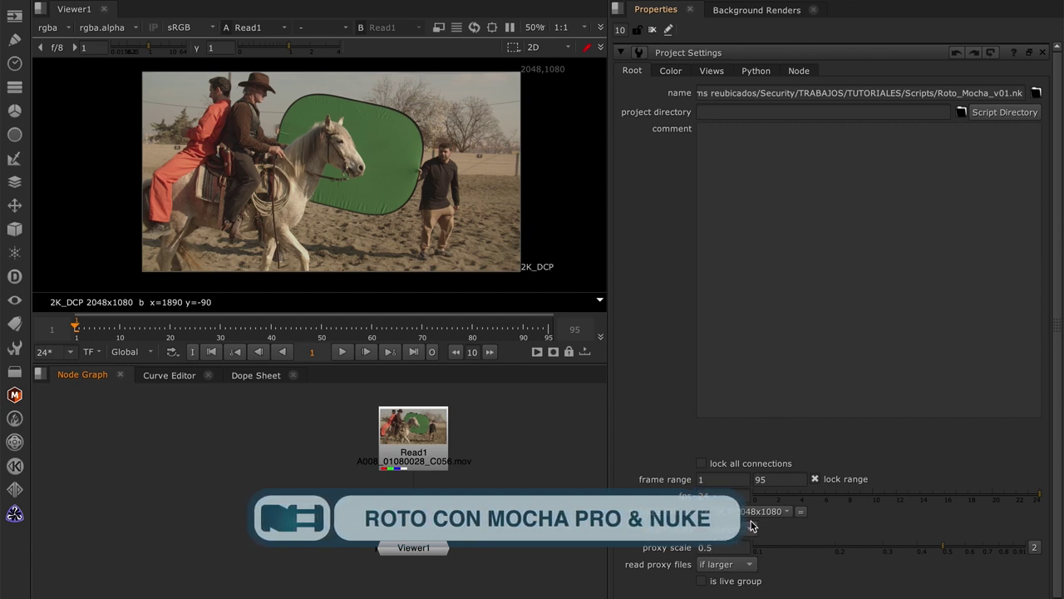
Add a Mocha Pro node after the Read1 footage node.
click(427, 462)
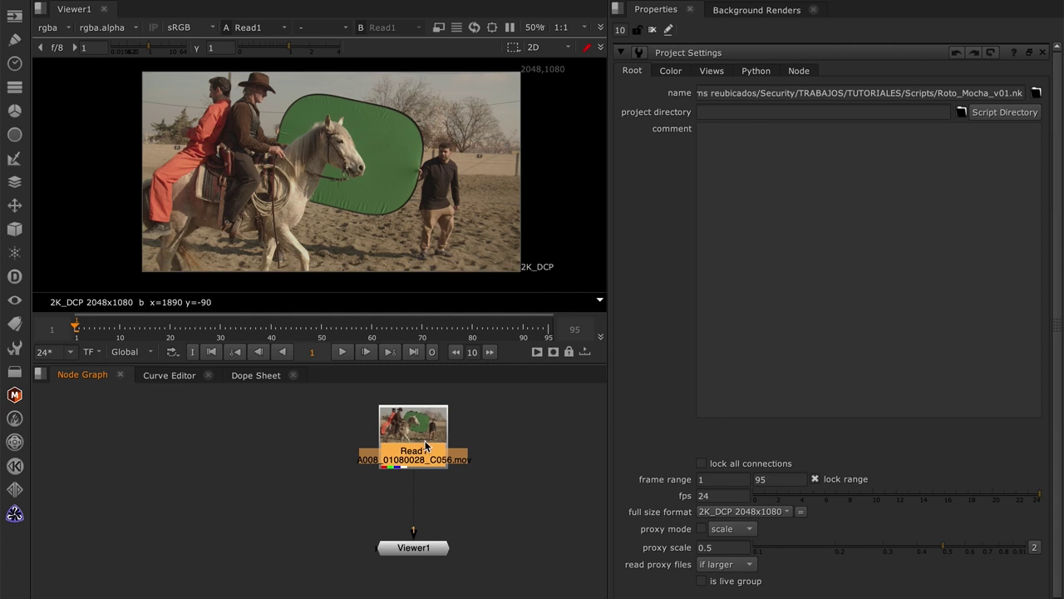
key(Tab)
text(moch)
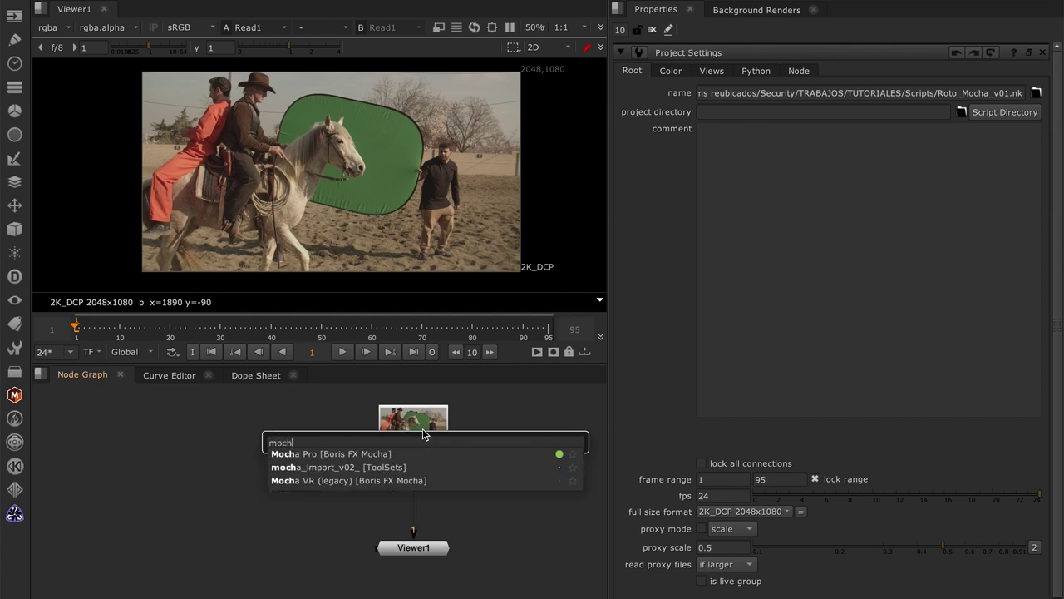
click(324, 454)
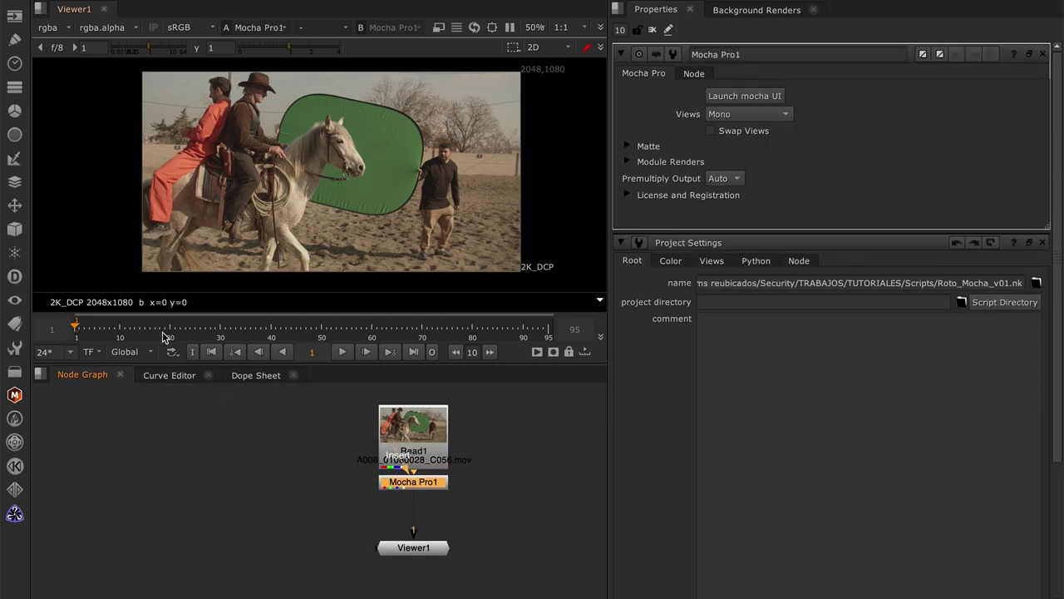
Shift the Mocha Pro node slightly lower in the node graph and launch its Mocha interface.
click(37, 397)
click(258, 475)
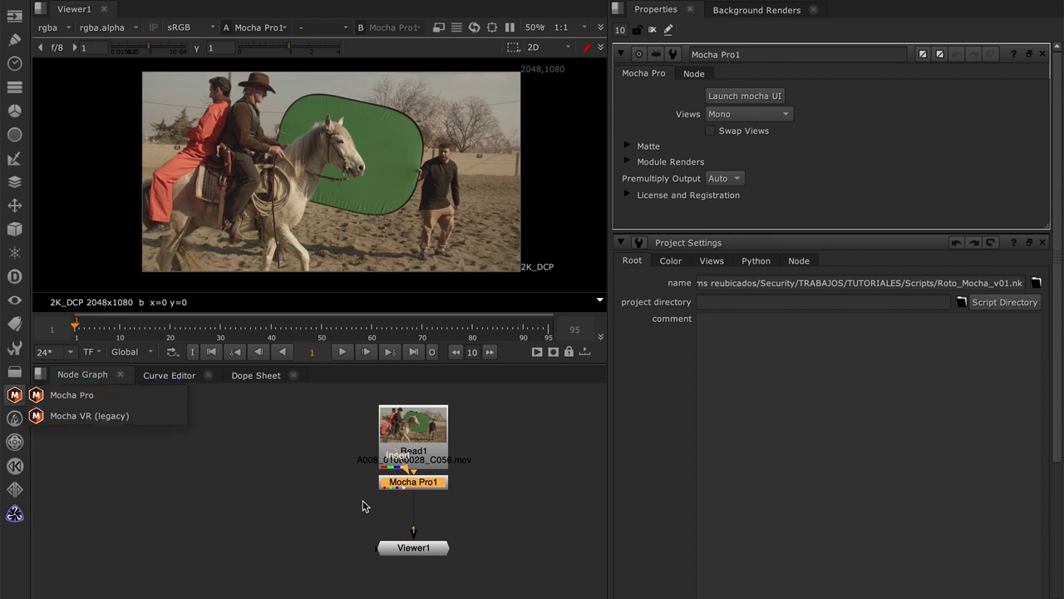
drag(421, 491, 418, 499)
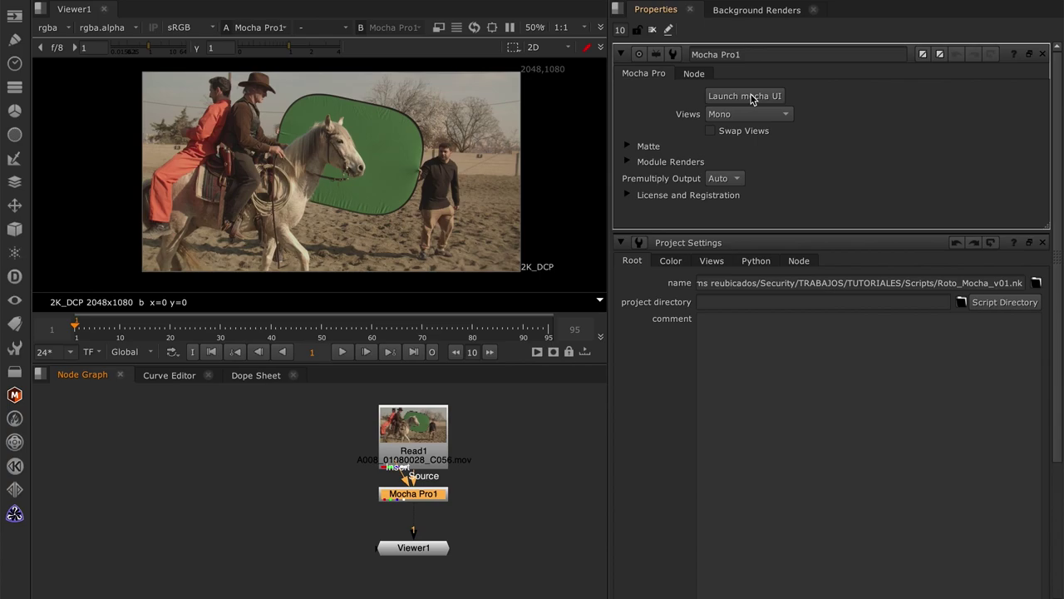
click(751, 96)
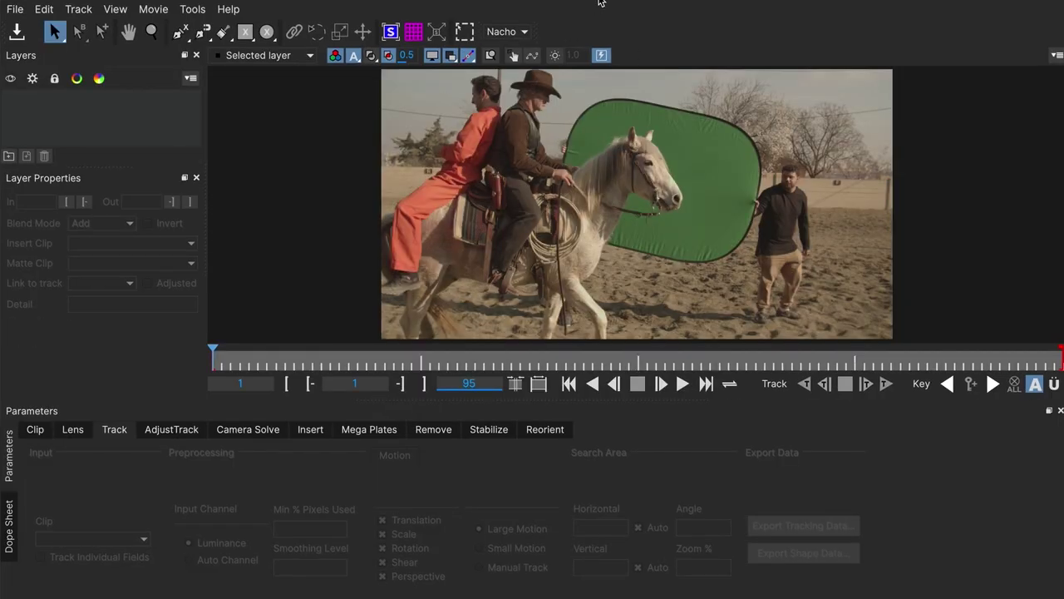
Zoom and pan the footage to examine the riders, horse and green screen in the first frame.
key(z)
mouse_move(561, 153)
mouse_down()
mouse_move(583, 84)
mouse_move(421, 115)
mouse_move(858, 238)
mouse_move(562, 156)
mouse_up()
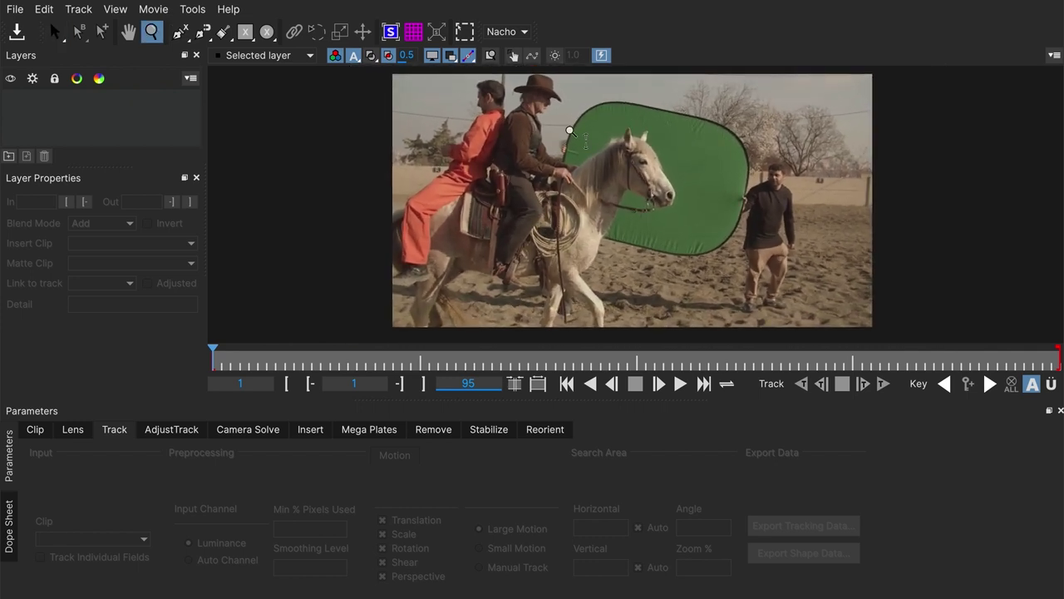
click(582, 135)
key(s)
scroll(598, 129, down, 2)
scroll(596, 133, up, 2)
key(x)
drag(597, 136, 551, 135)
key(s)
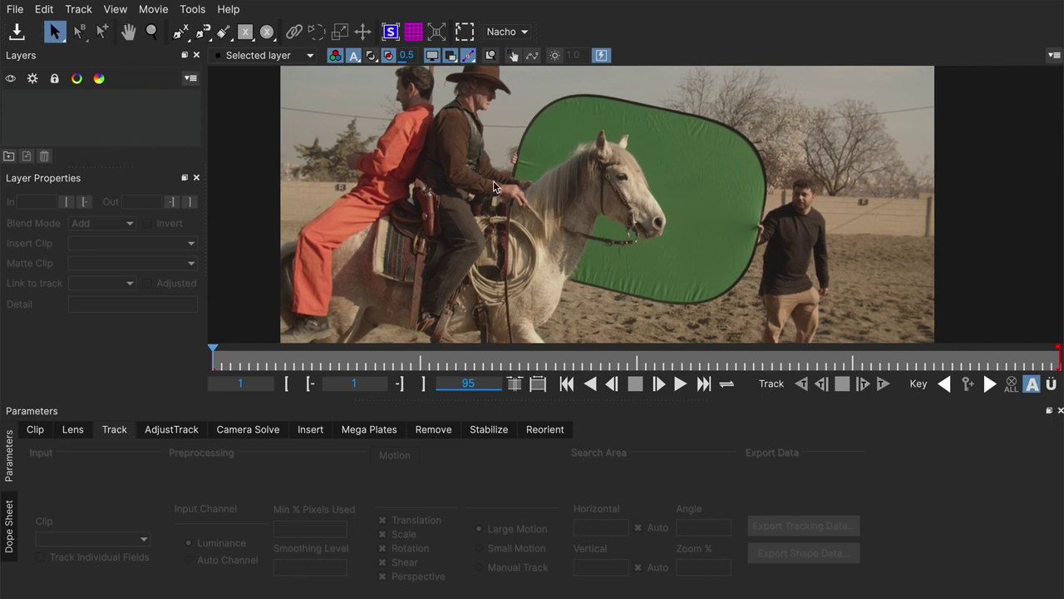
drag(530, 193, 503, 167)
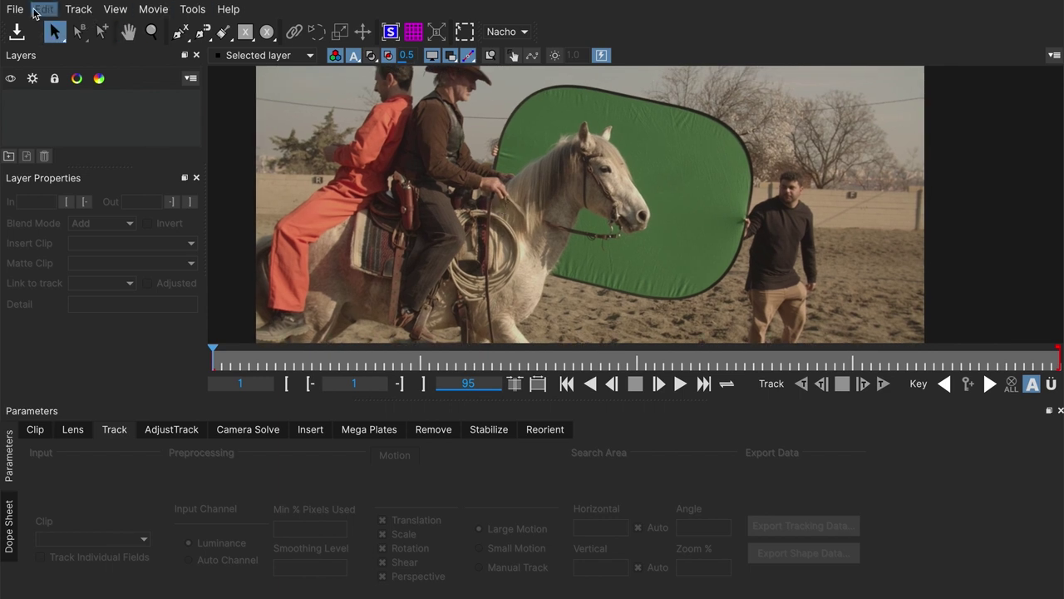
Review the key shortcut categories of the current profile in the keyboard preferences and close them without saving.
click(44, 9)
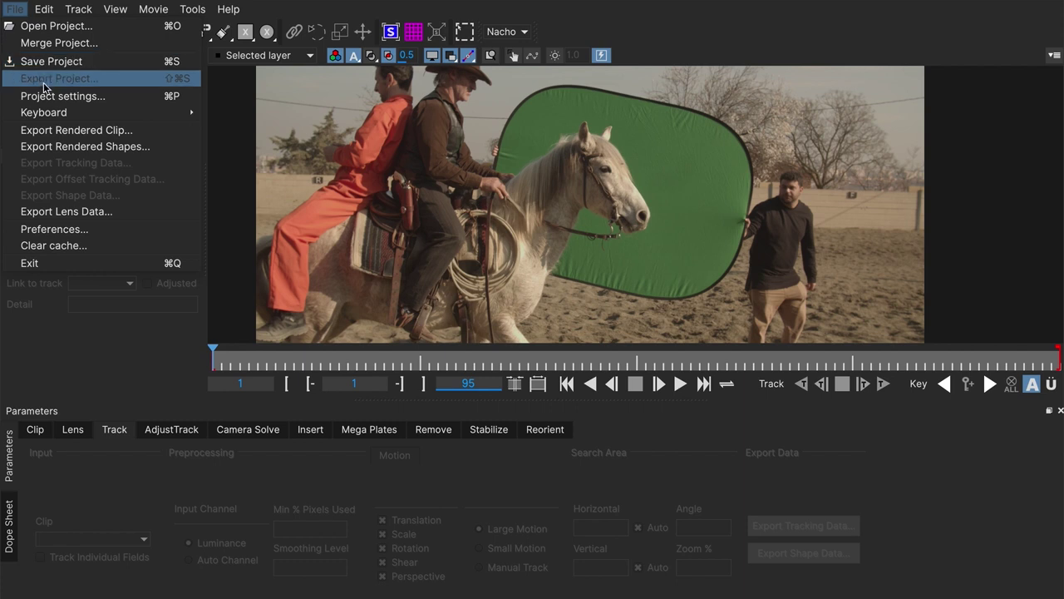
mouse_move(50, 118)
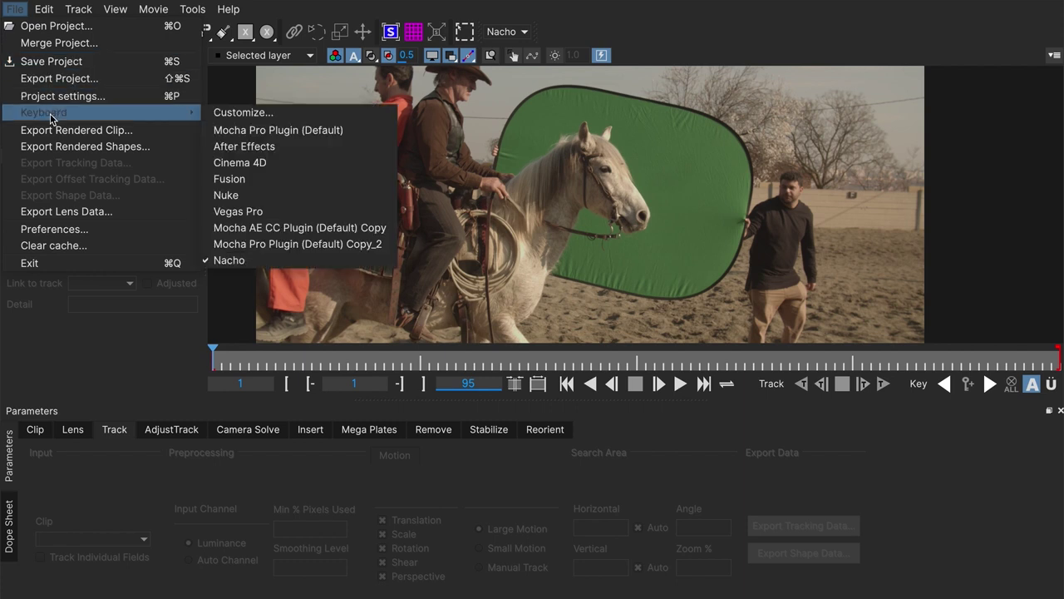
click(227, 115)
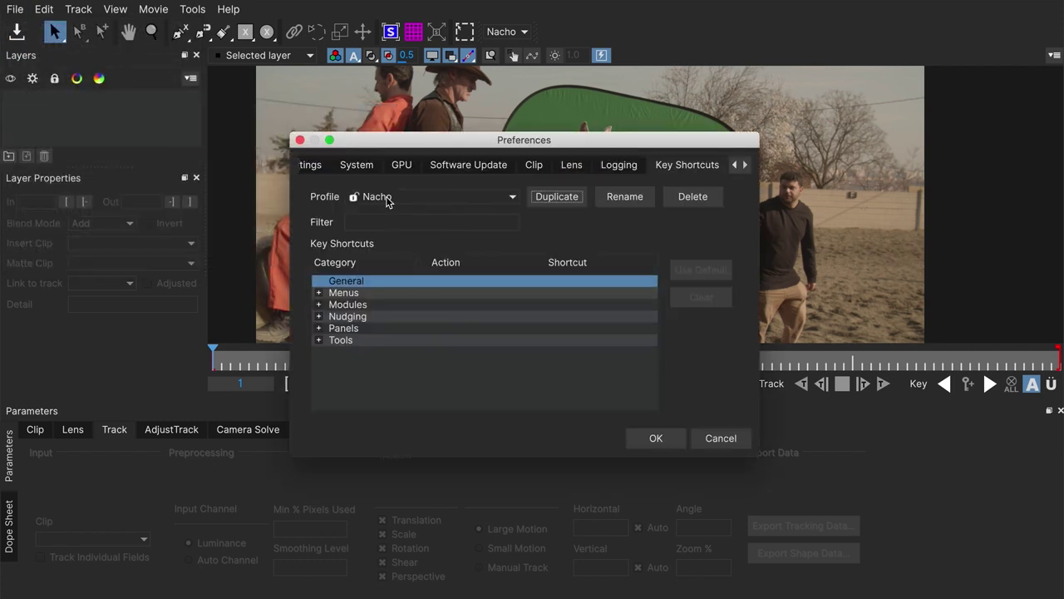
click(319, 293)
click(319, 293)
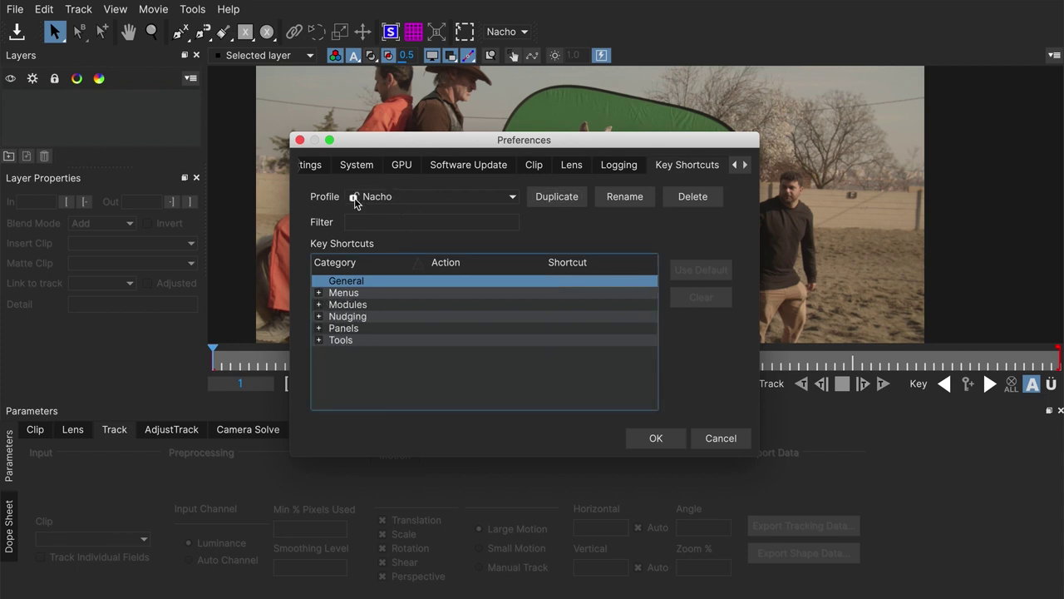
click(722, 441)
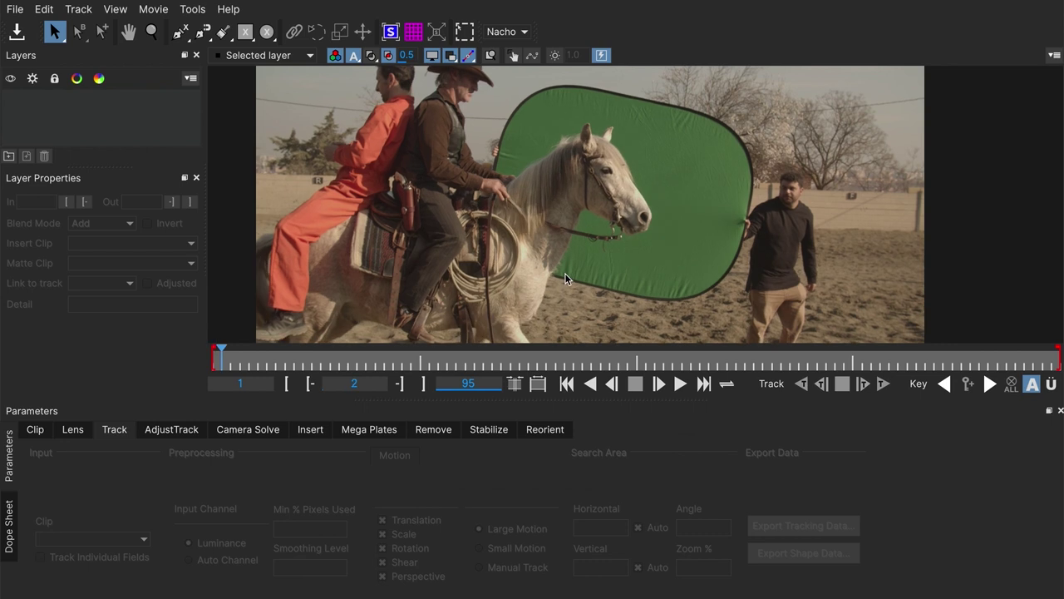
Step through the opening frames of the clip and return to frame 1.
key(Right)
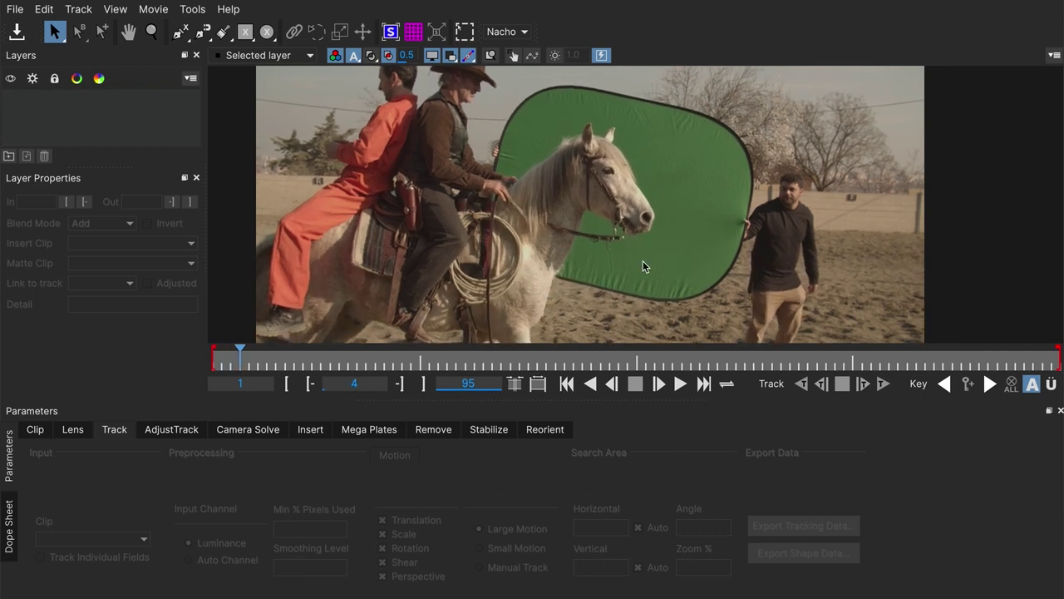
key(Right)
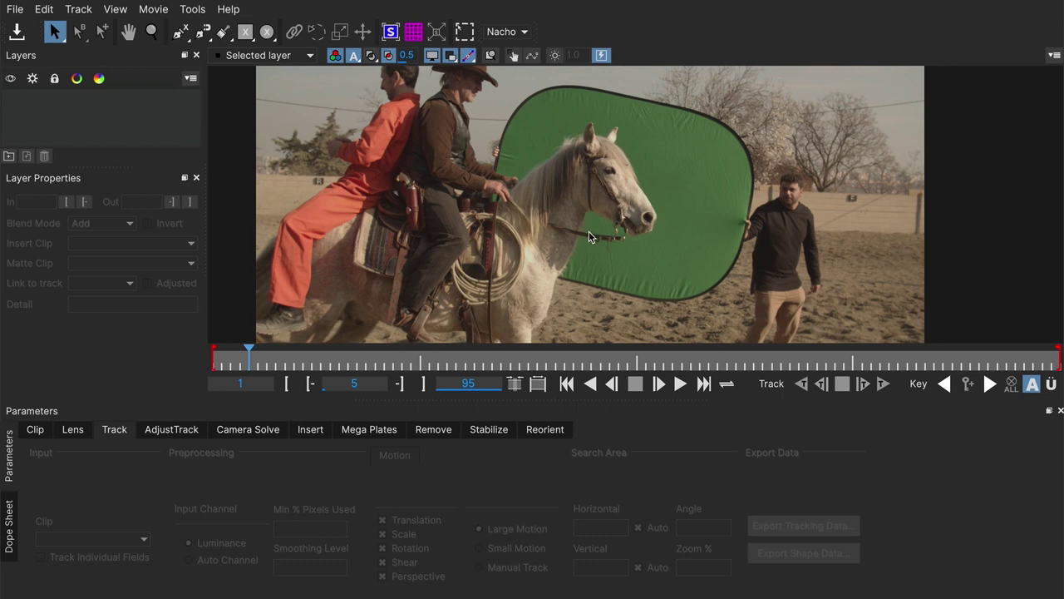
key(Home)
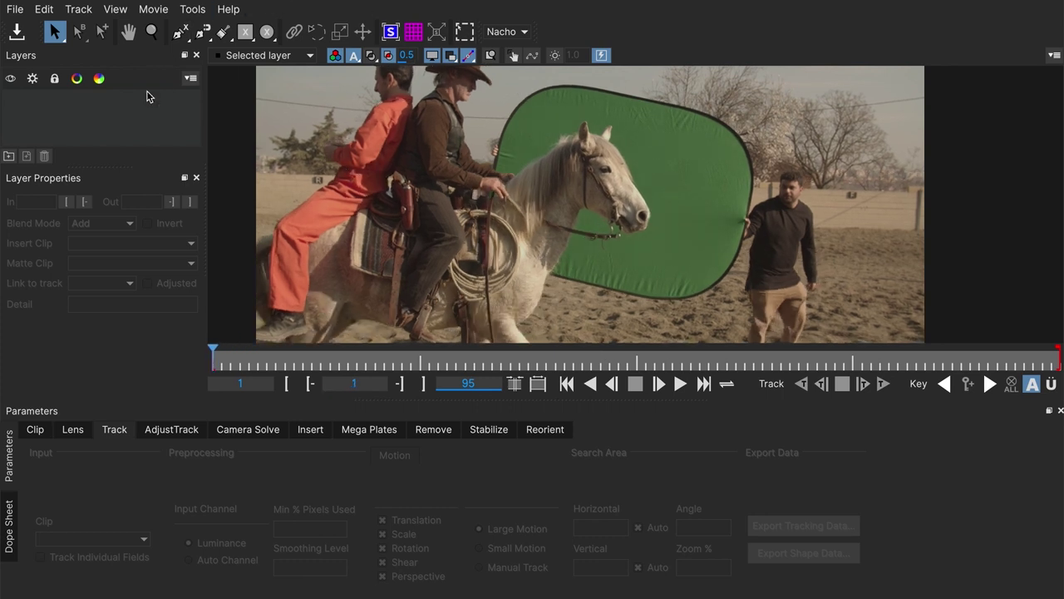
Try out the Classic and Essentials workspace layouts and restore the custom saved workspace.
click(528, 32)
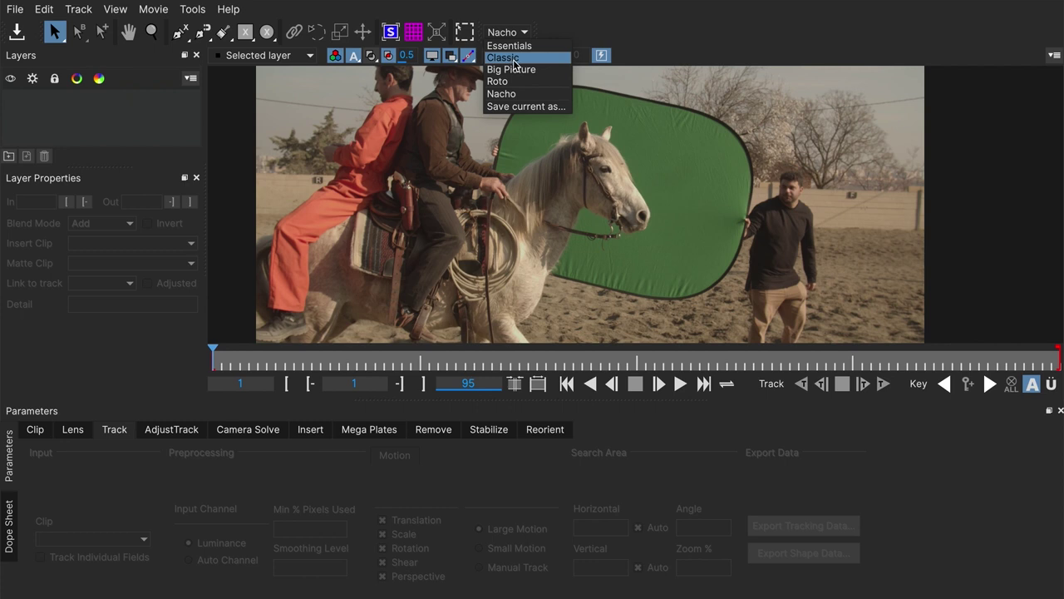
click(504, 57)
click(506, 32)
click(511, 46)
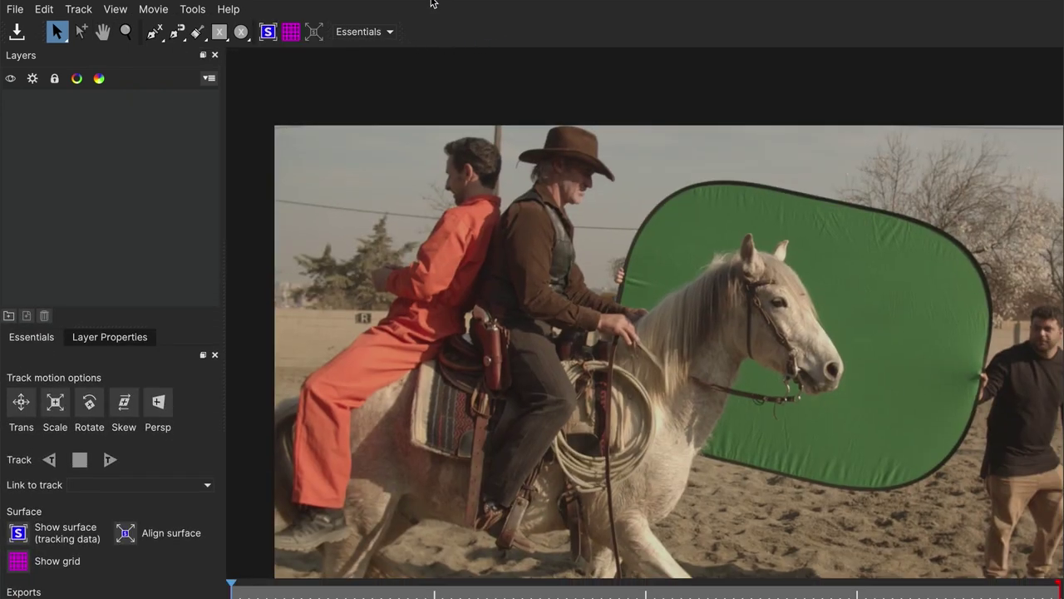
click(388, 34)
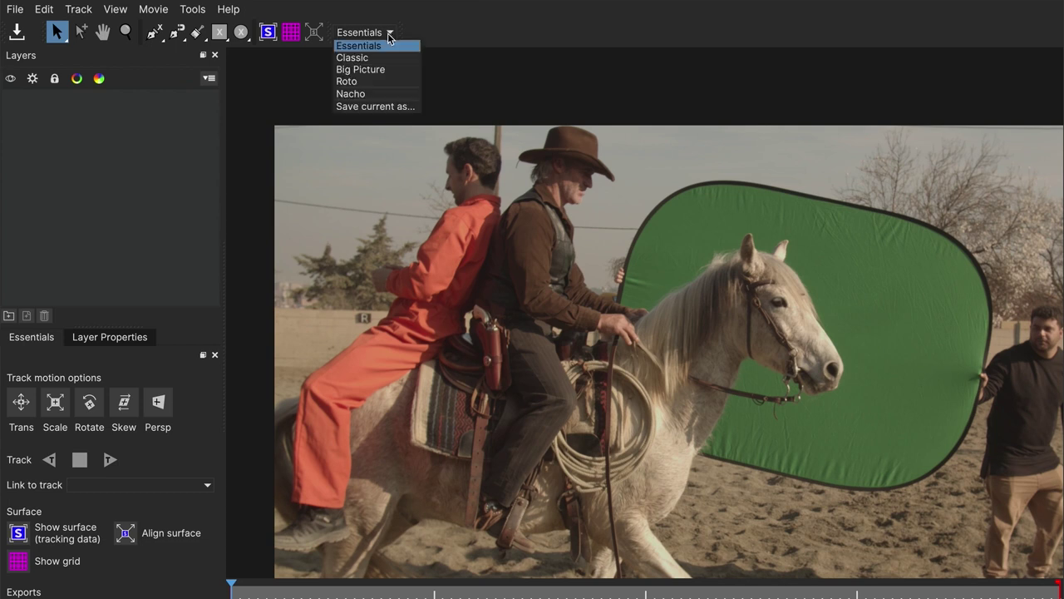
click(366, 94)
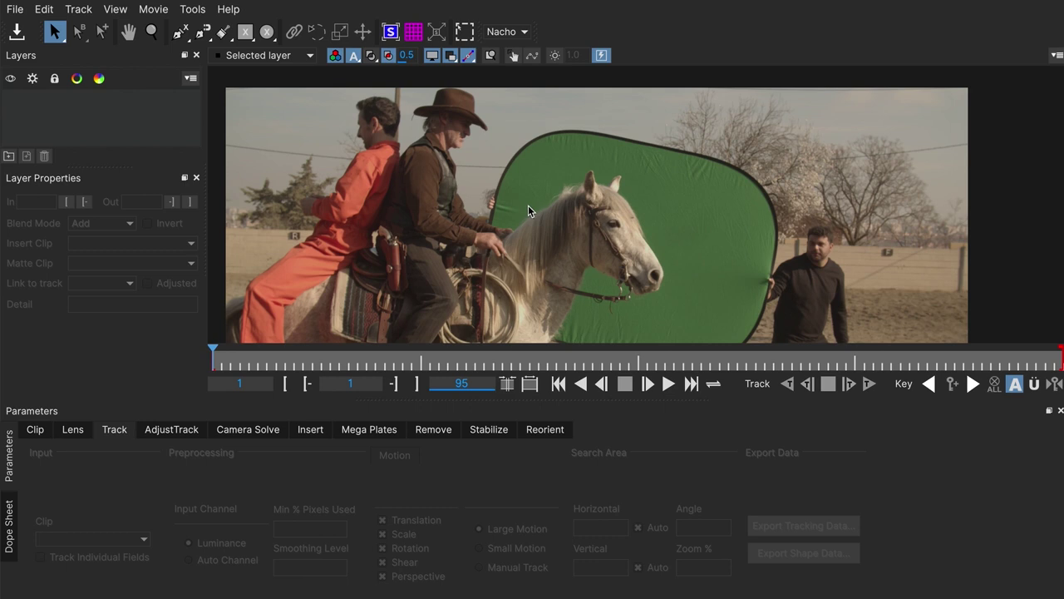
Examine the horse's head and neck against the green screen up close in the first frame.
key(x)
scroll(533, 208, up, 4)
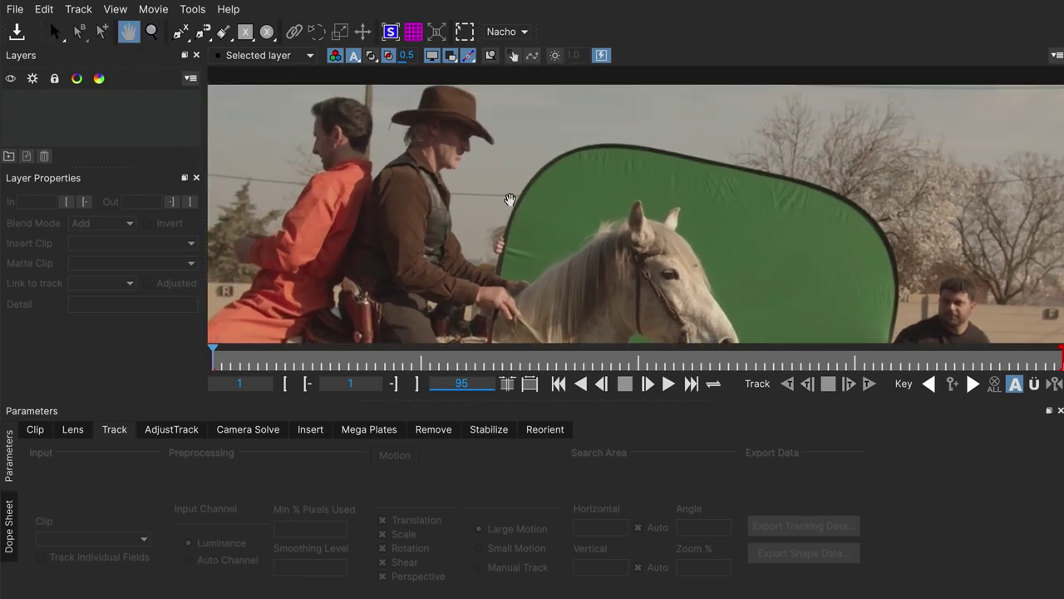
scroll(510, 200, up, 4)
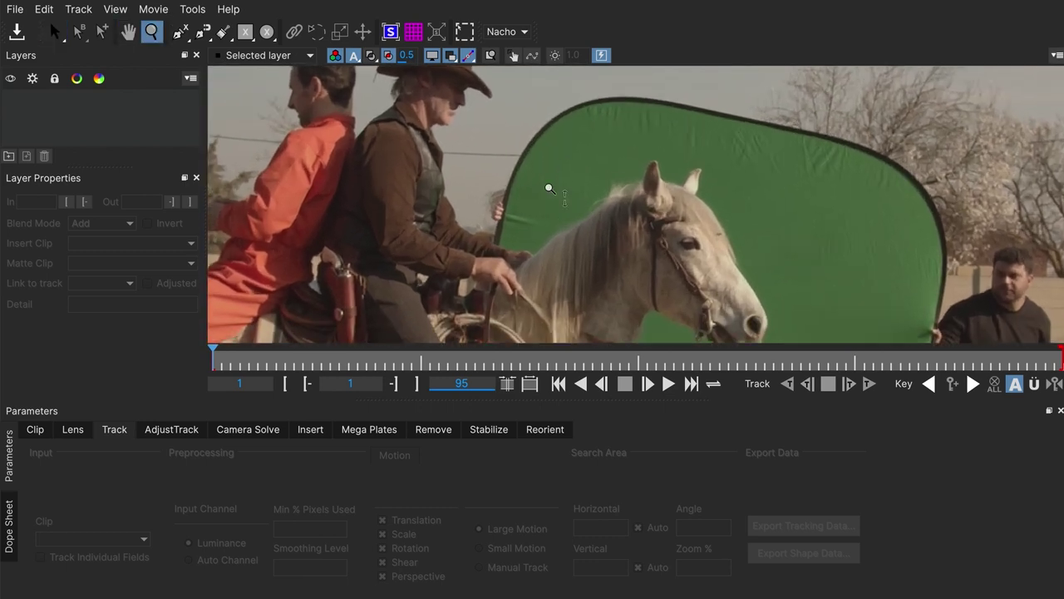
key(z)
scroll(532, 179, up, 4)
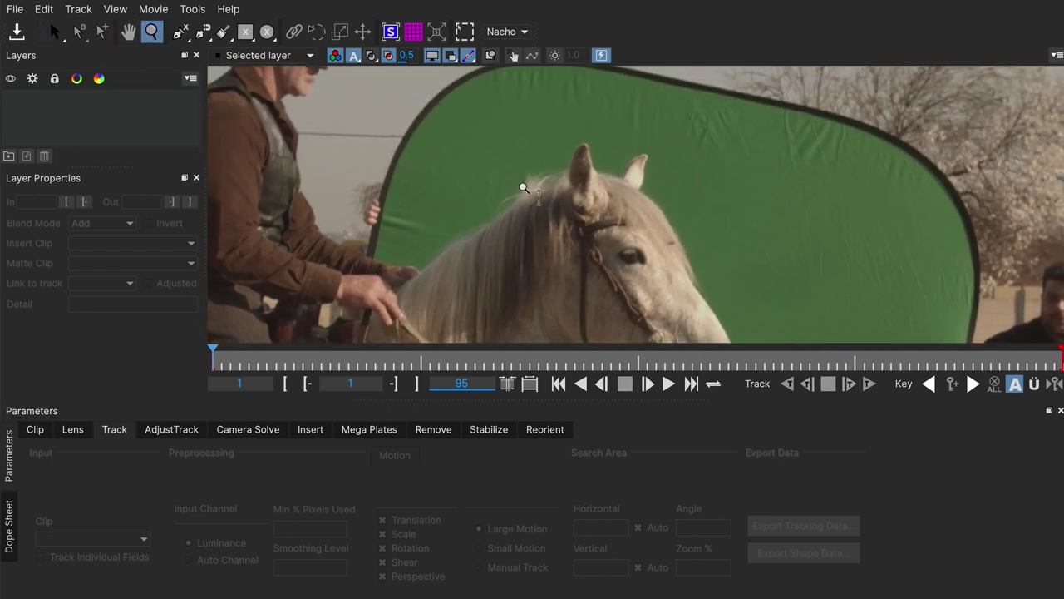
scroll(524, 188, down, 4)
key(x)
drag(503, 178, 500, 127)
drag(599, 333, 512, 235)
scroll(479, 225, down, 2)
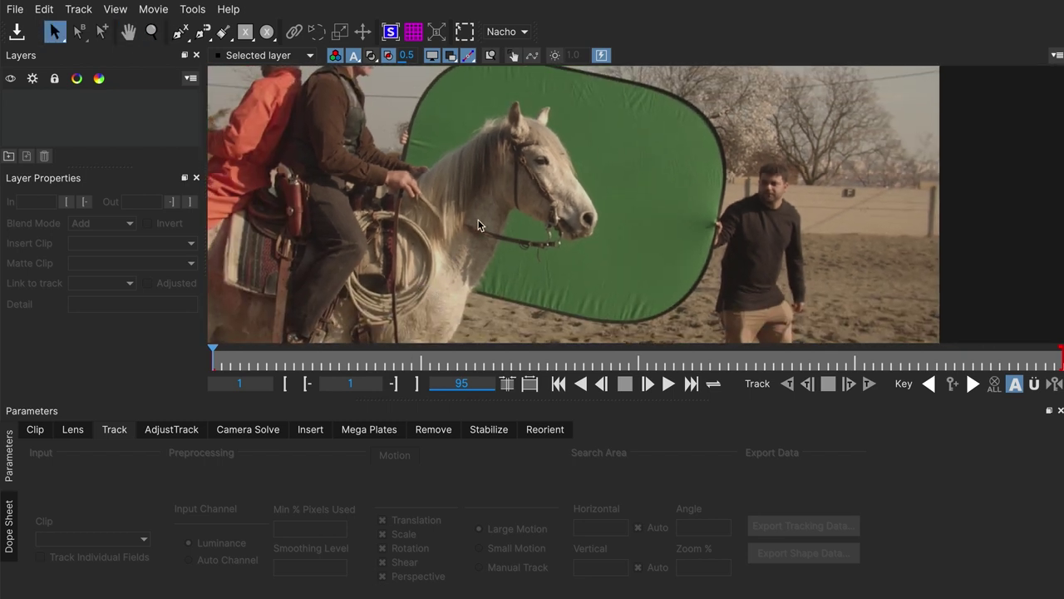
key(x)
scroll(548, 191, up, 5)
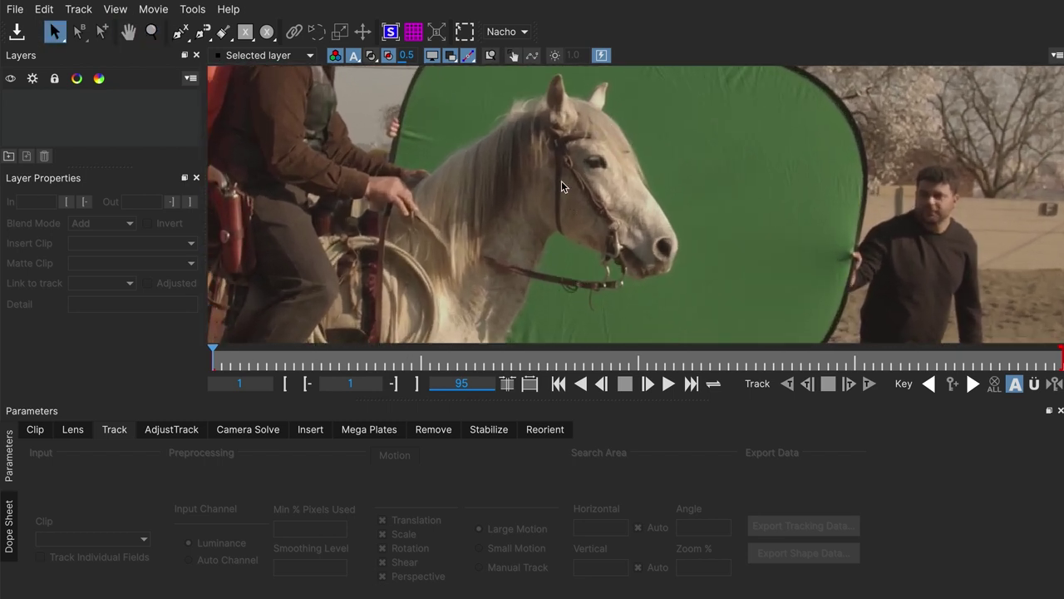
key(x)
drag(561, 180, 525, 204)
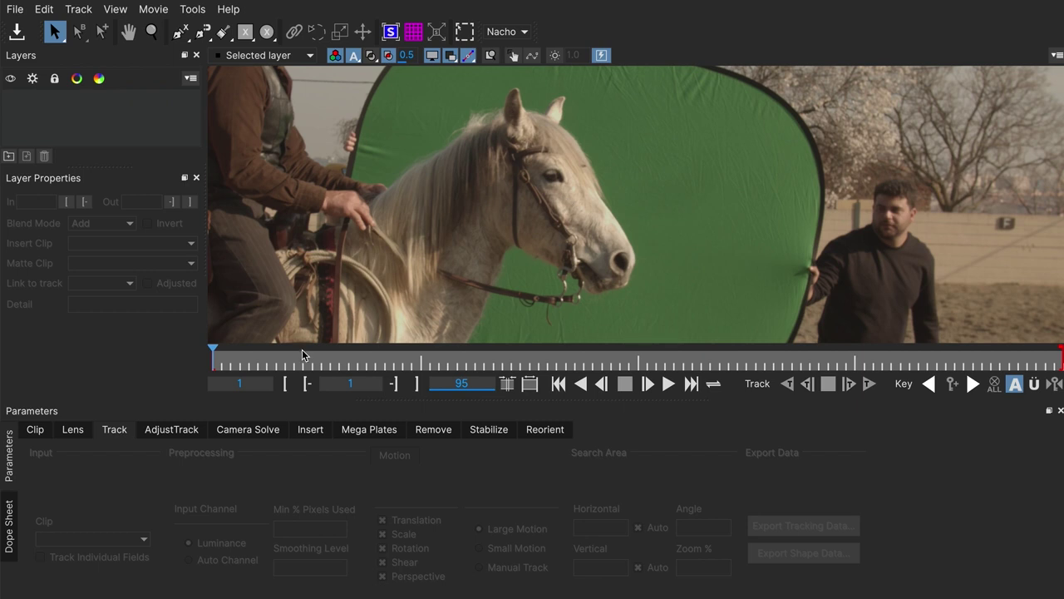
Scrub and play through the clip to examine how the horse moves, and return to frame 1.
drag(301, 354, 239, 359)
key(z)
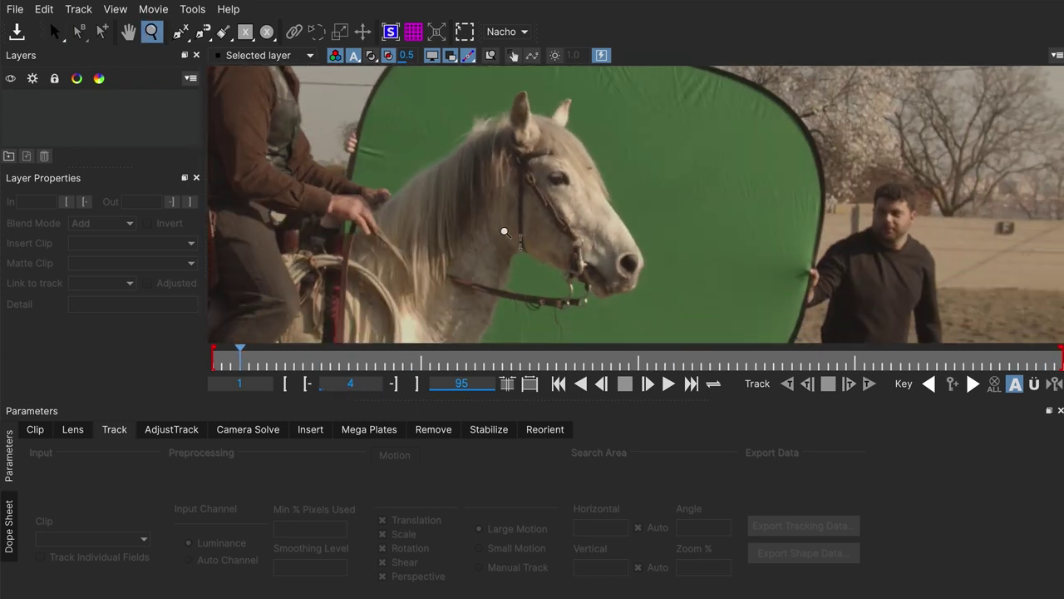
click(648, 383)
key(s)
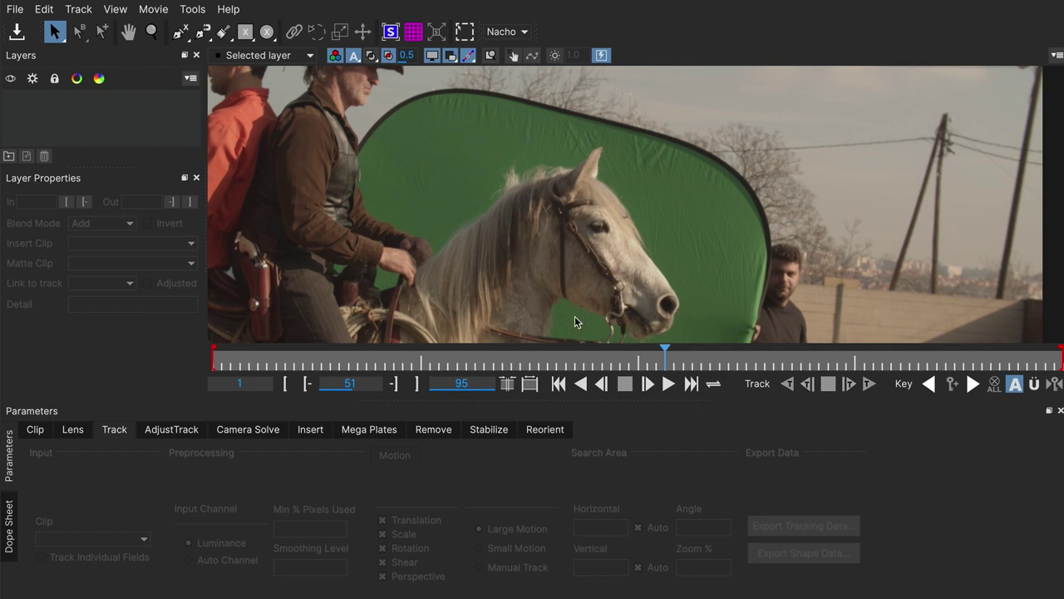
click(674, 358)
key(space)
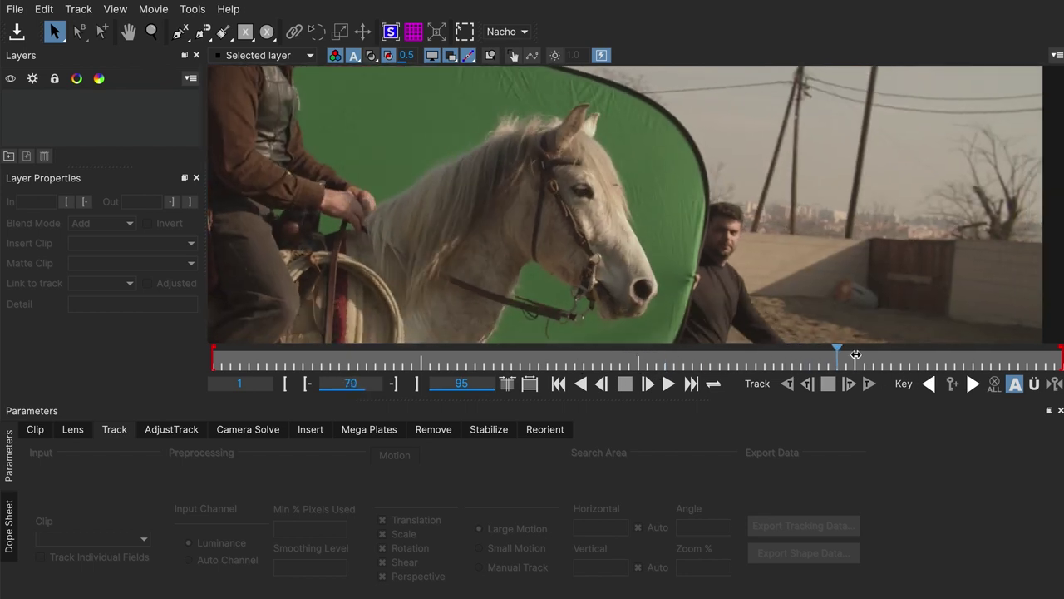
key(space)
key(x)
drag(479, 166, 513, 267)
key(s)
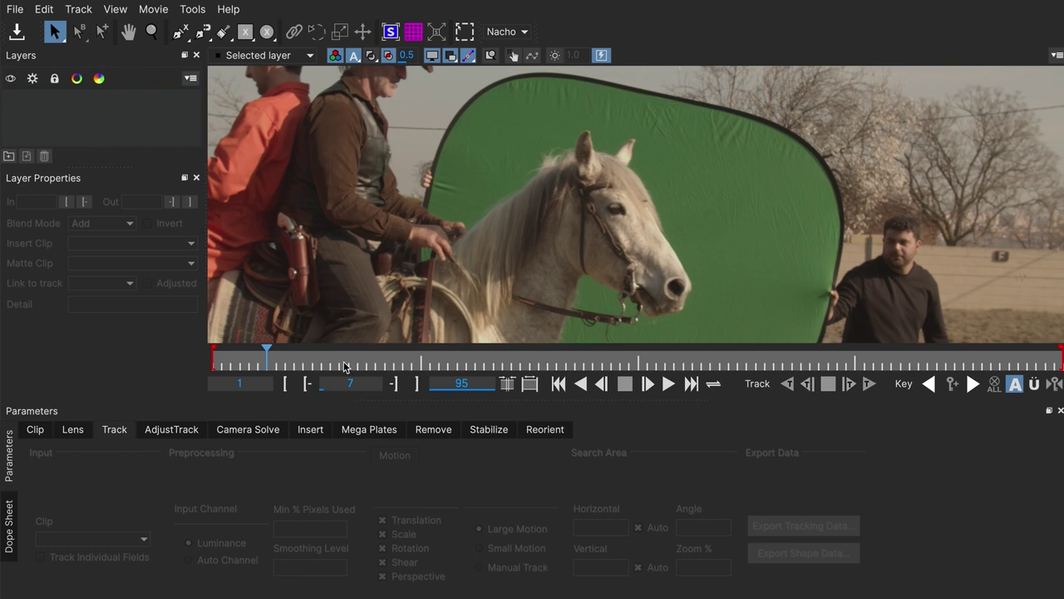
drag(266, 359, 183, 347)
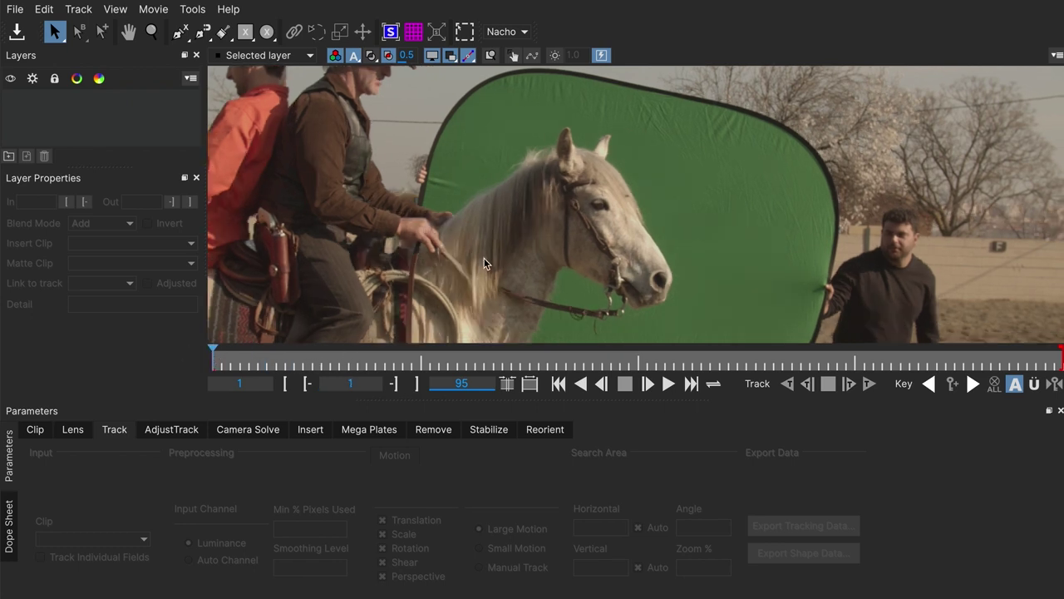
Draw a trial closed five-point X-spline around the horse's cheek and delete the shape.
scroll(481, 262, up, 3)
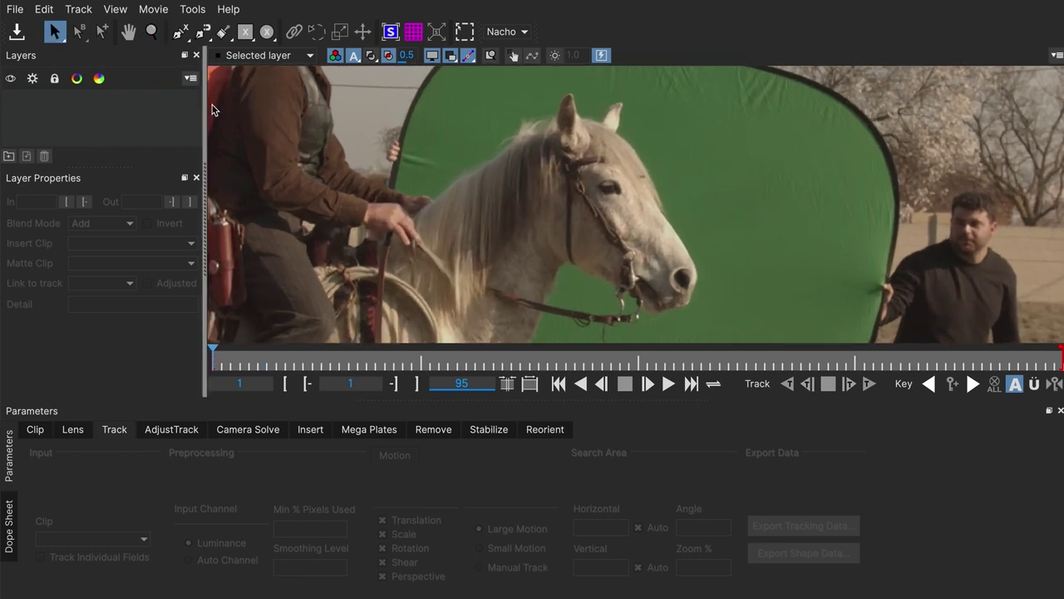
click(185, 34)
click(505, 188)
click(522, 266)
click(590, 292)
click(646, 230)
click(632, 179)
right_click(561, 178)
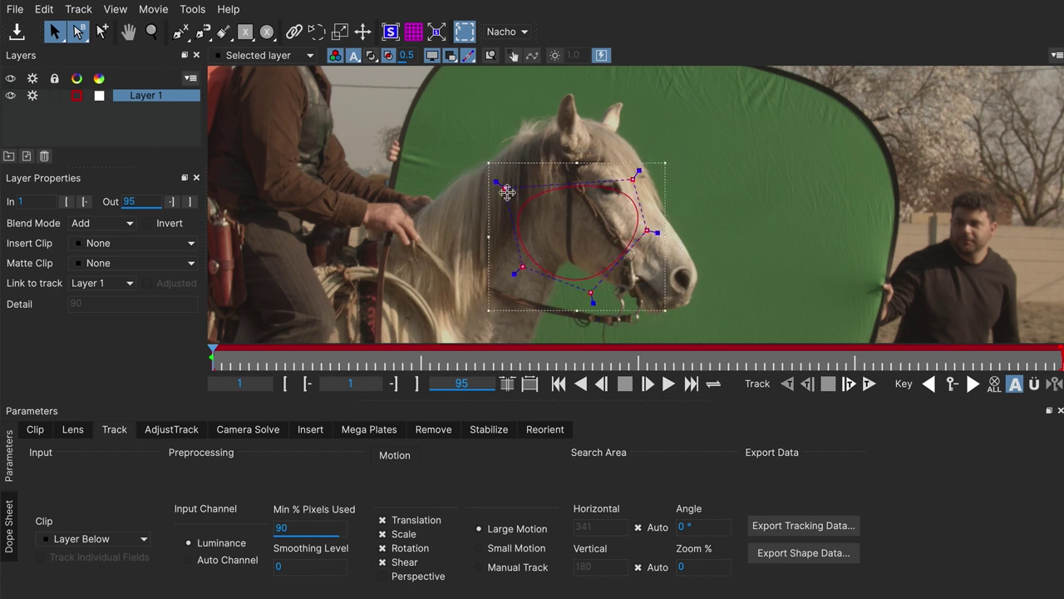
key(Delete)
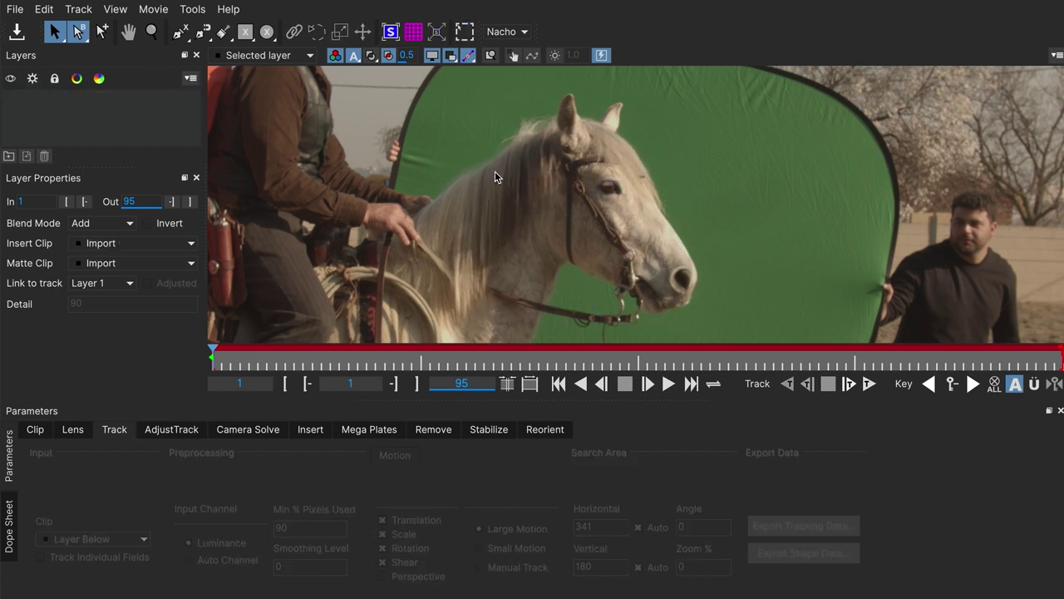
Trace a trial closed spline with automatically placed points around the horse's face and delete its layer.
click(202, 31)
mouse_move(644, 160)
mouse_down()
mouse_move(665, 237)
mouse_move(695, 284)
mouse_move(692, 314)
mouse_move(670, 317)
mouse_move(559, 260)
mouse_move(570, 155)
mouse_move(599, 146)
mouse_move(648, 164)
mouse_up()
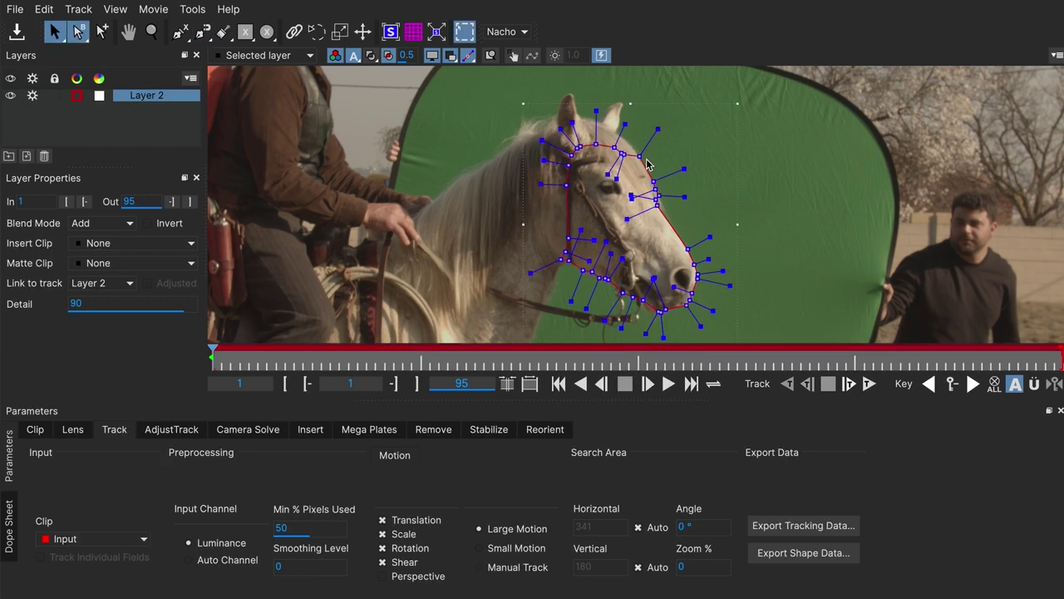
click(186, 127)
click(177, 98)
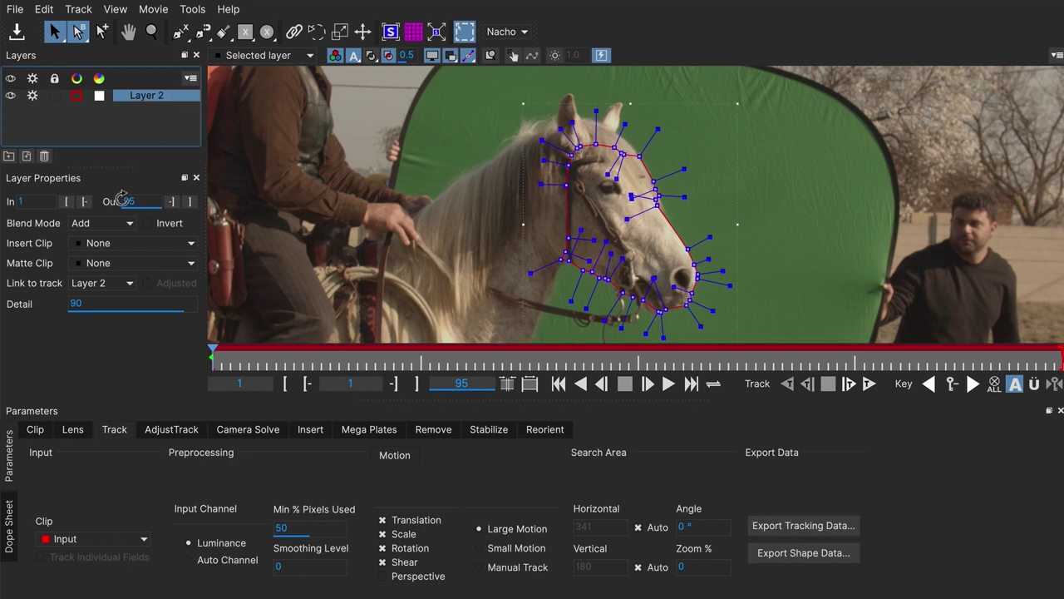
click(44, 156)
Paint a trial area-brush mask of radius 30 over the horse's face, convert it to a spline and delete its layer.
click(222, 34)
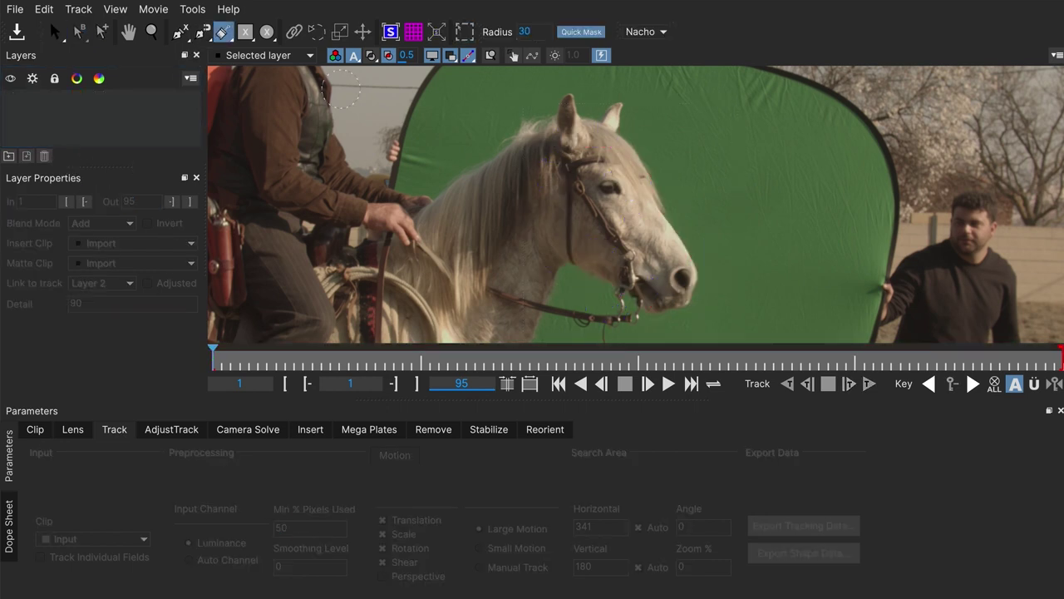
mouse_move(594, 214)
mouse_down()
mouse_move(564, 180)
mouse_move(629, 264)
mouse_move(597, 179)
mouse_move(643, 242)
mouse_move(598, 176)
mouse_move(645, 218)
mouse_move(628, 191)
mouse_move(611, 190)
mouse_move(604, 152)
mouse_move(663, 259)
mouse_up()
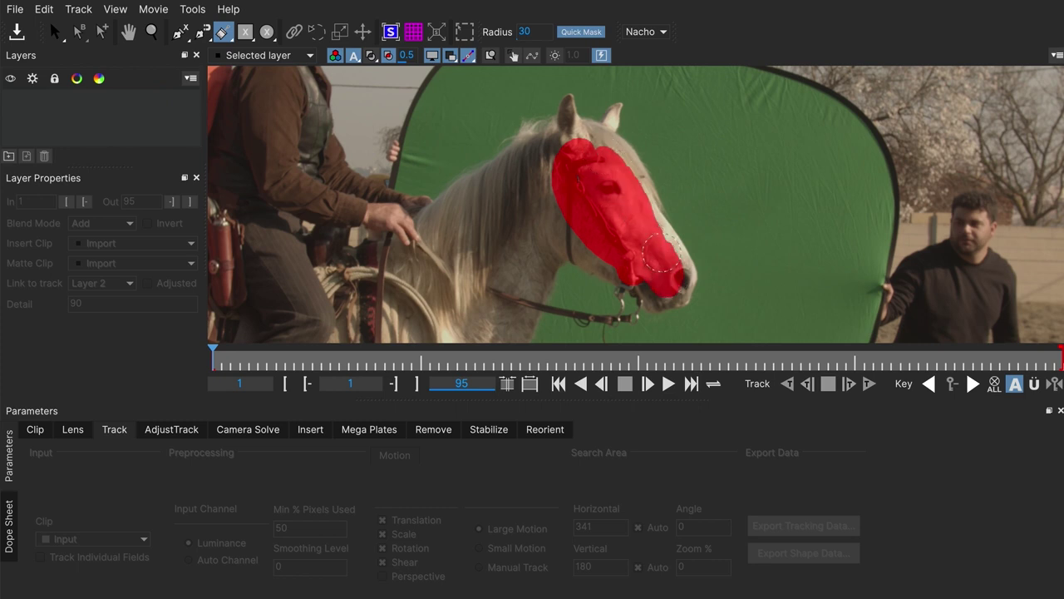
drag(590, 226, 610, 159)
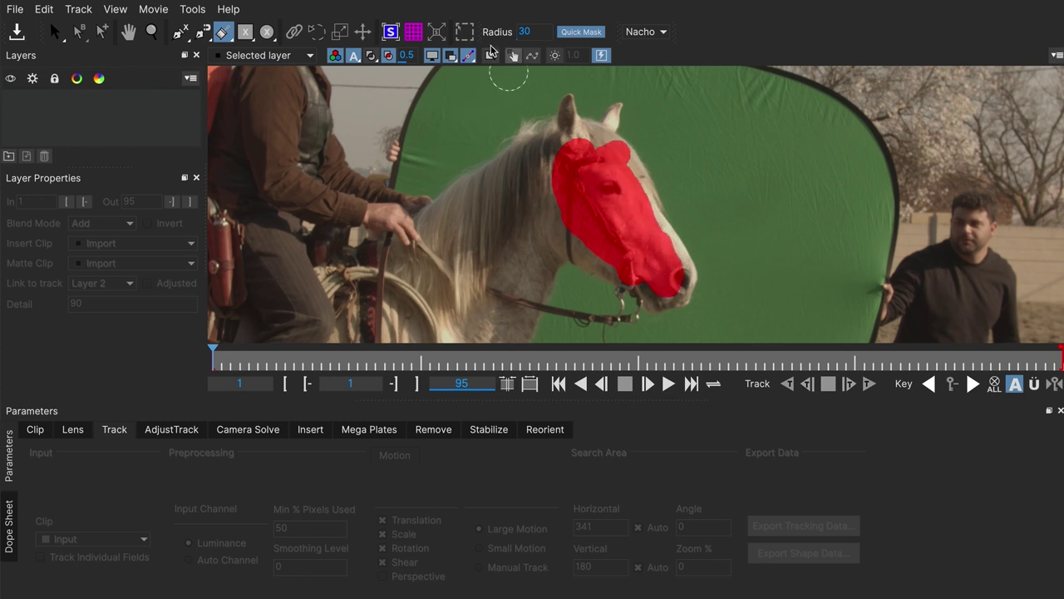
click(582, 31)
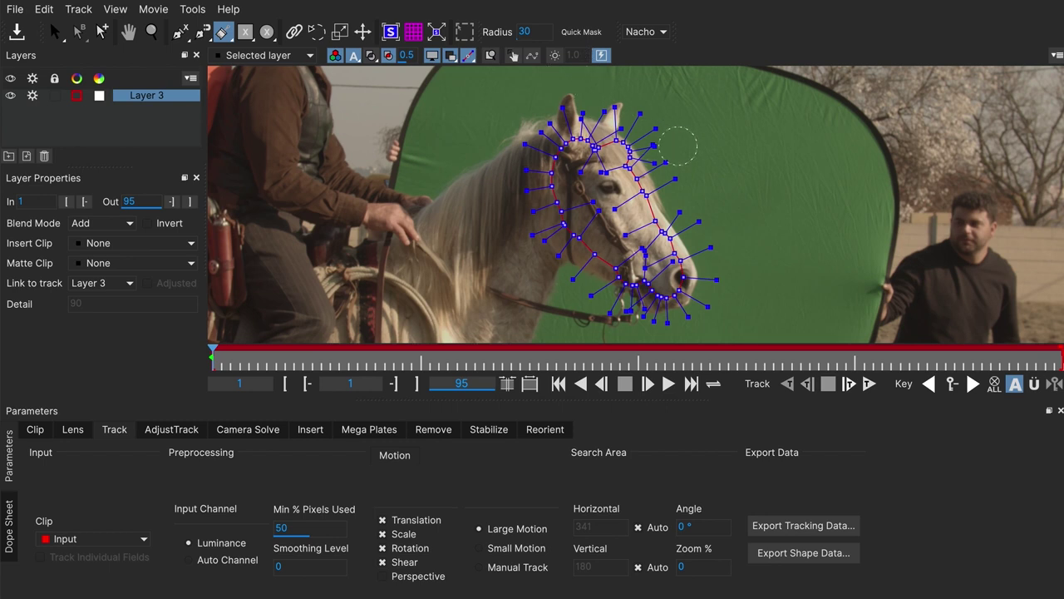
click(45, 156)
Draw a trial rectangle around the horse's head and a trial ellipse over its cheek and upper neck.
click(245, 32)
drag(659, 114, 492, 263)
key(t)
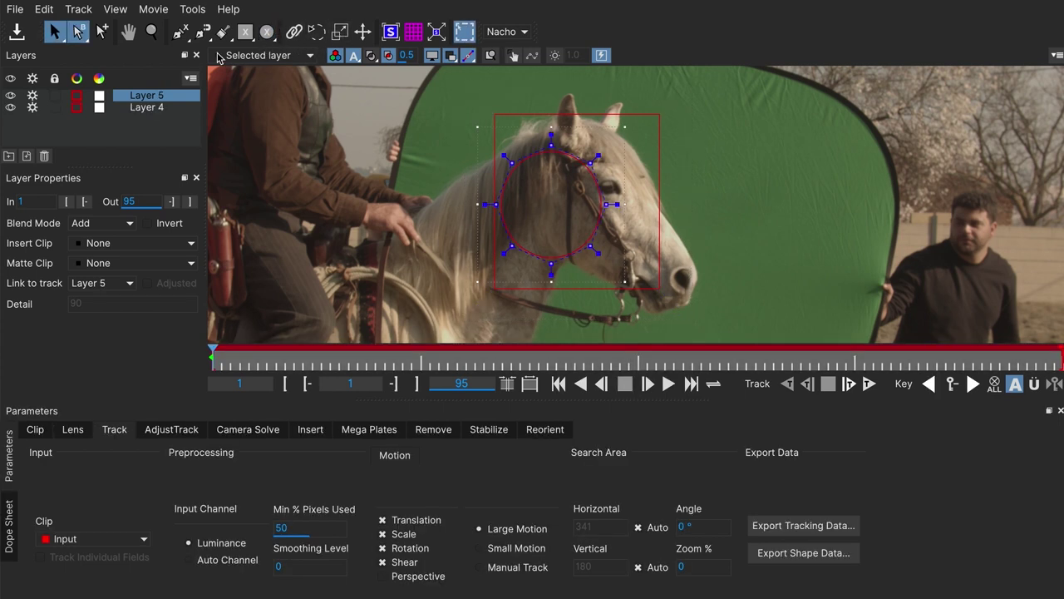
Draw a trial closed Bézier spline from the mane over the forehead, down the nose and back across the cheek.
click(179, 32)
key(t)
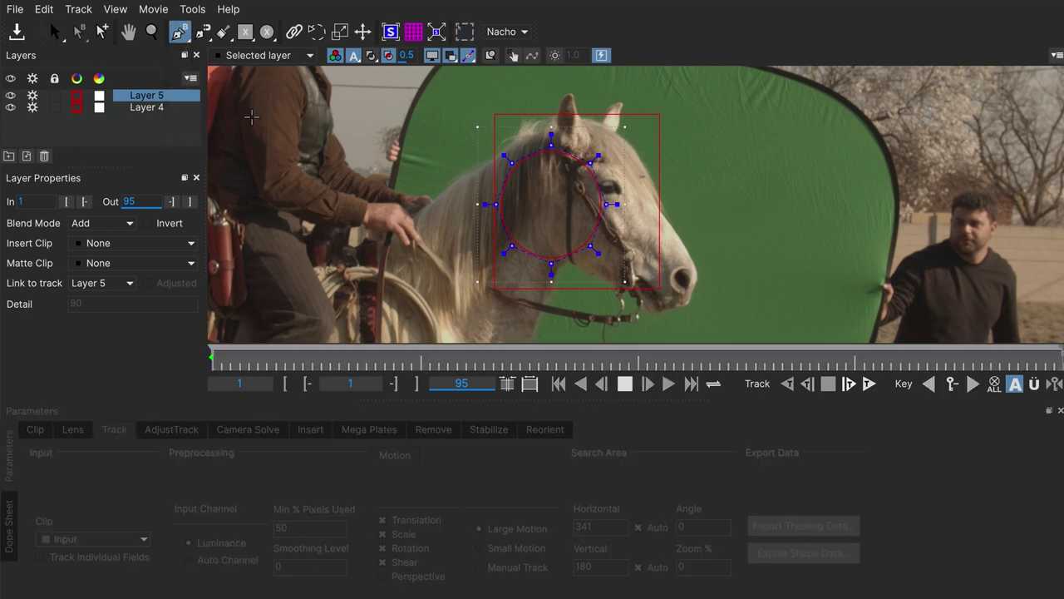
click(461, 176)
click(481, 167)
click(496, 152)
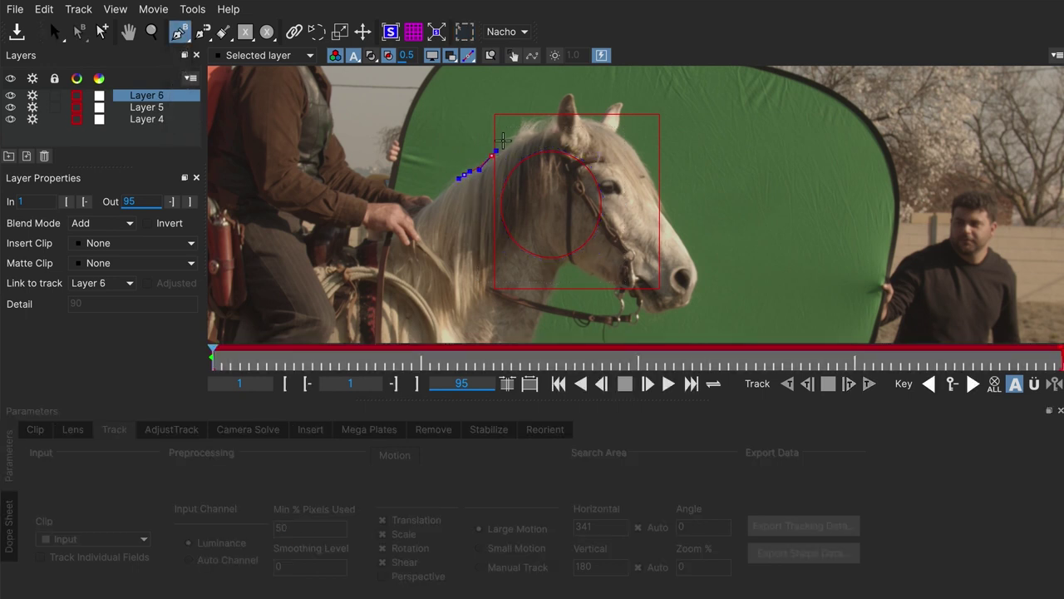
click(516, 133)
click(546, 123)
click(620, 135)
click(634, 153)
click(650, 198)
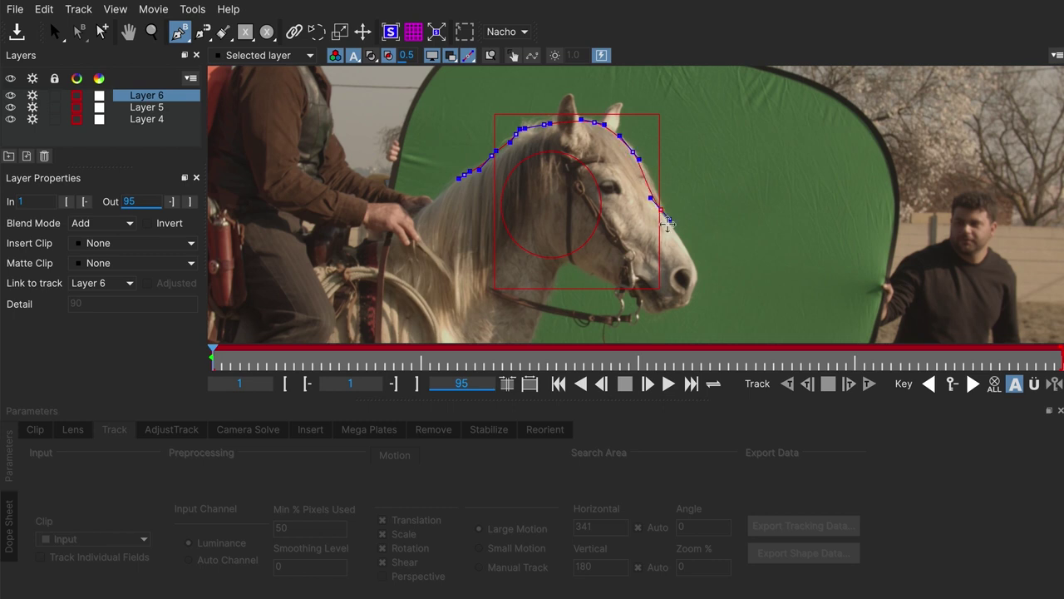
click(638, 275)
click(611, 272)
click(595, 269)
click(462, 175)
Delete the three trial layers Layer 4, Layer 5 and Layer 6 together.
click(141, 121)
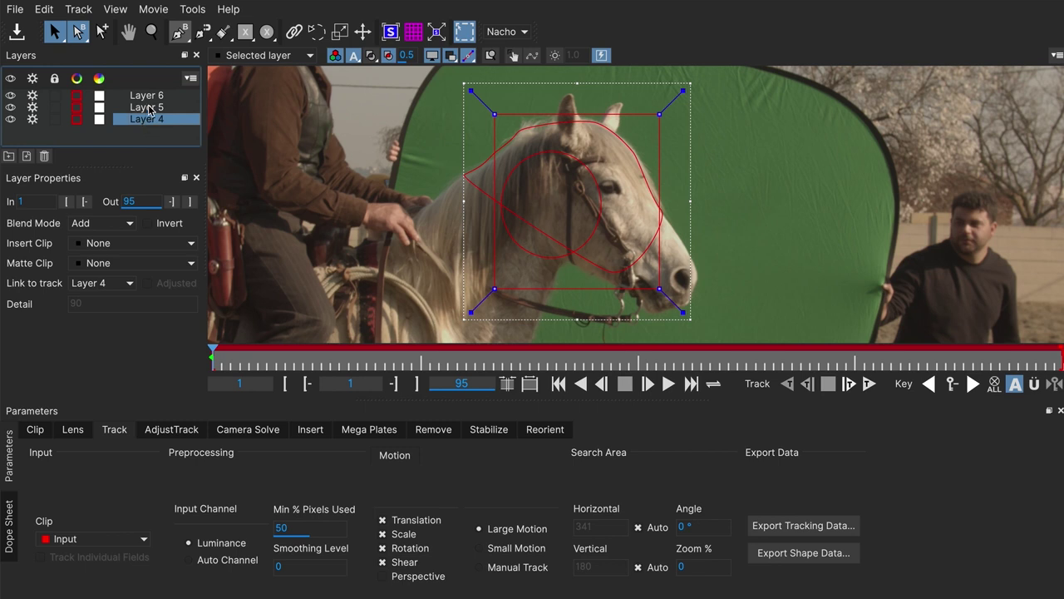
shift+click(158, 97)
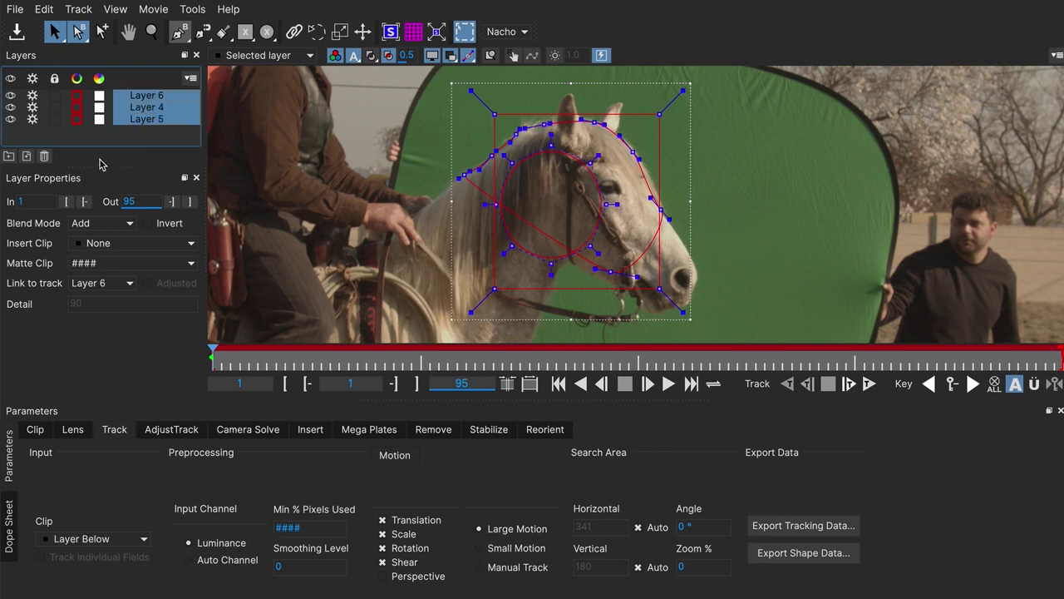
click(44, 155)
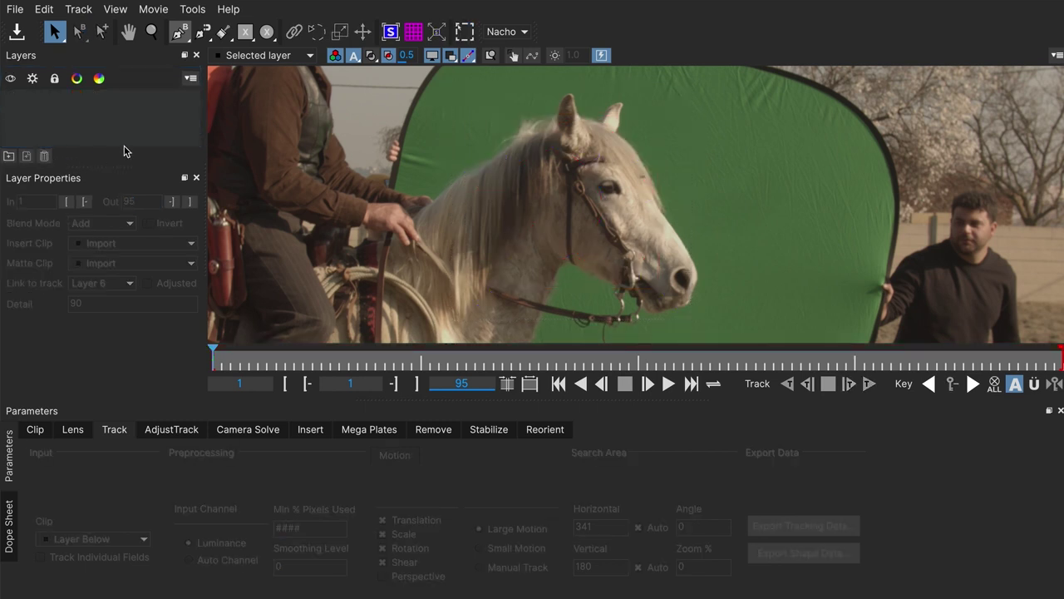
Start a new X-spline layer on the horse's head, running from the mane behind the ear along the jaw to the mouth.
click(179, 32)
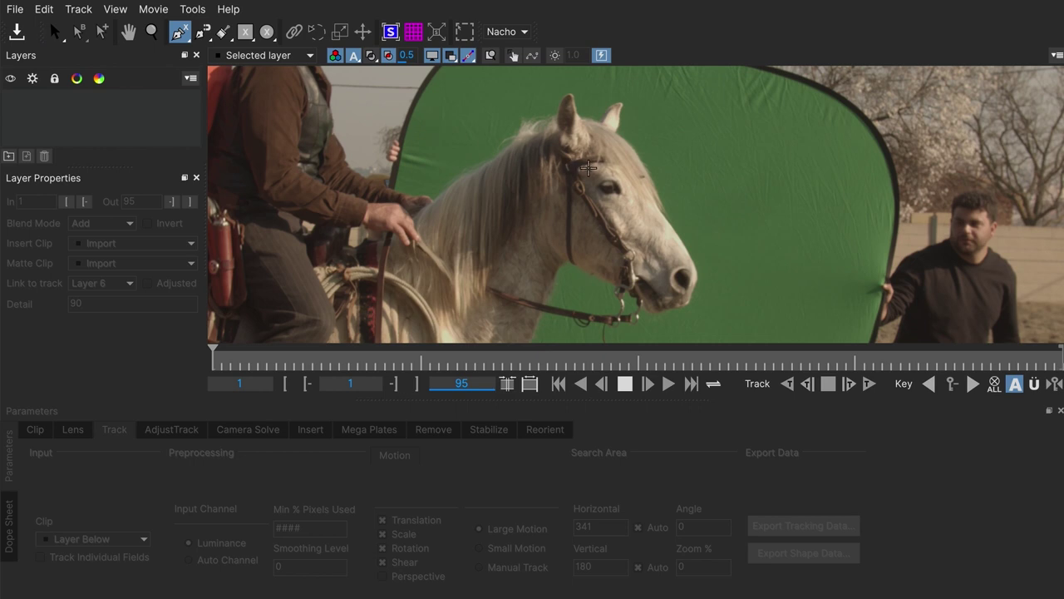
scroll(599, 172, up, 2)
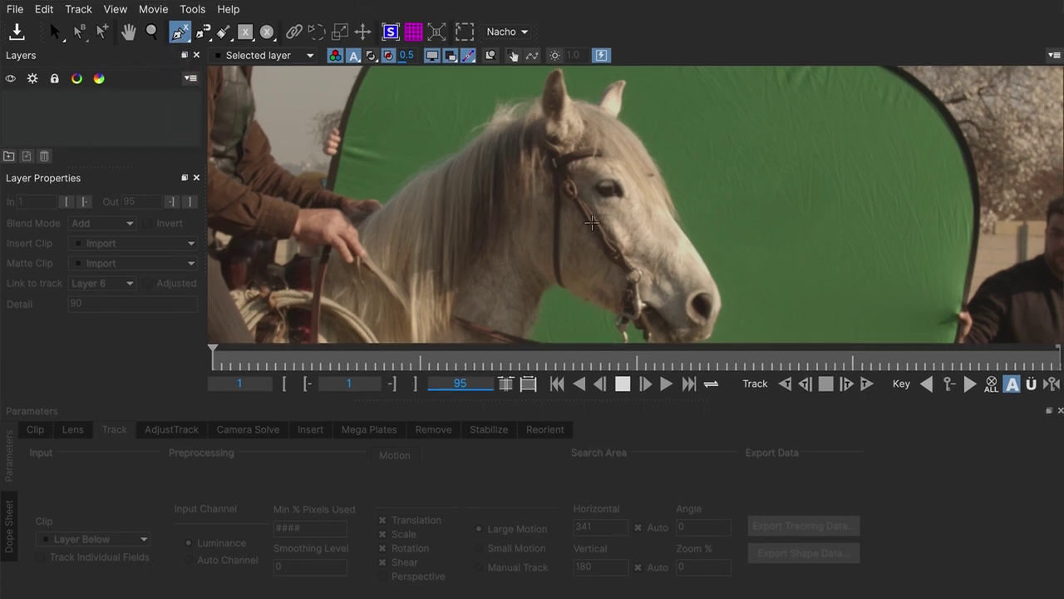
key(z)
drag(506, 181, 474, 214)
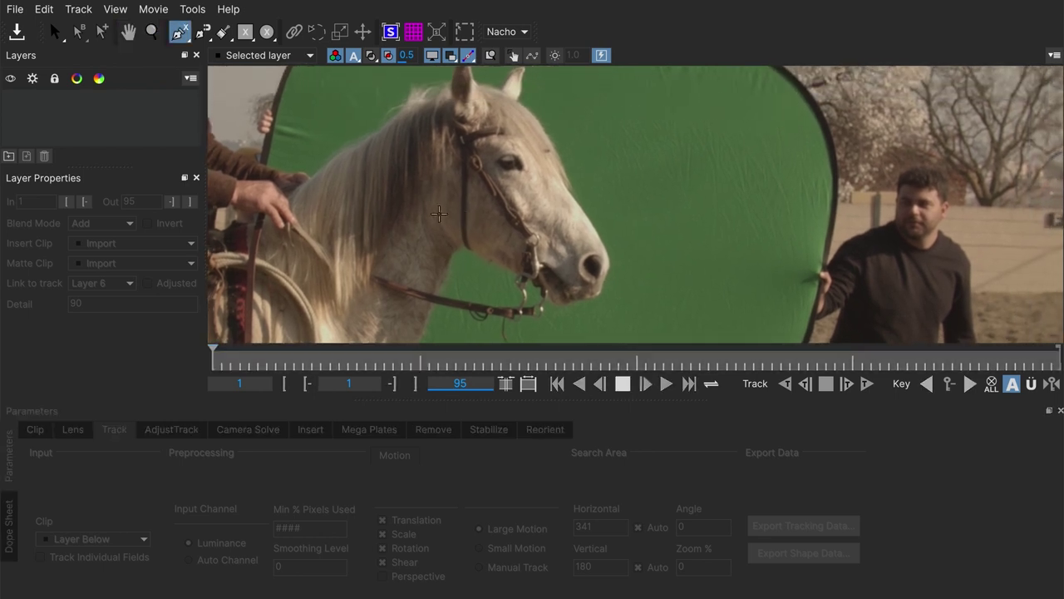
click(403, 105)
click(407, 132)
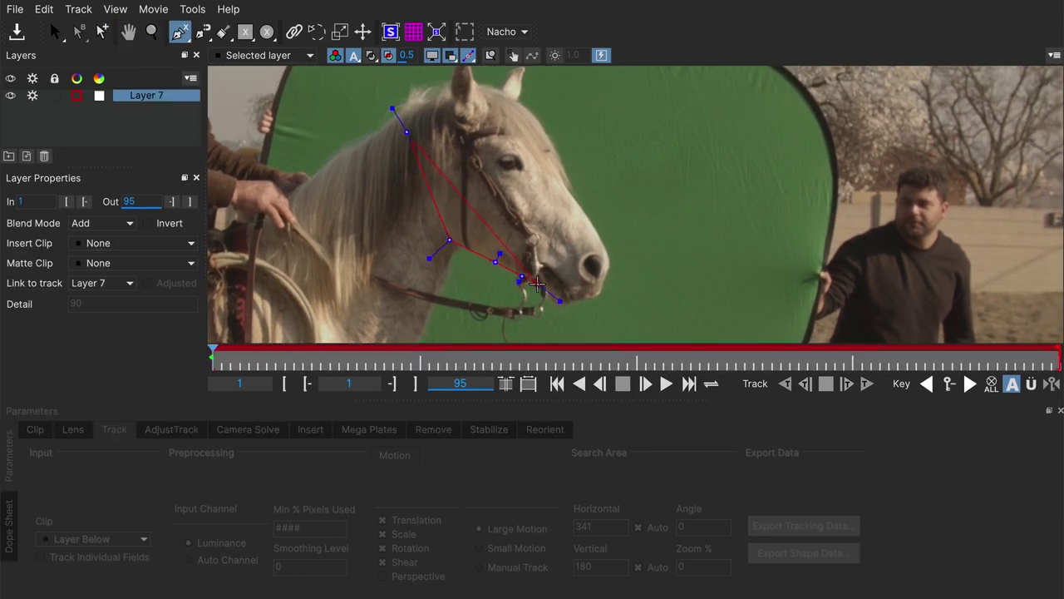
Continue the X-spline with points around the horse's chin and nostril and up the bridge of the nose.
click(575, 300)
click(598, 293)
click(610, 269)
click(611, 251)
click(583, 209)
click(563, 181)
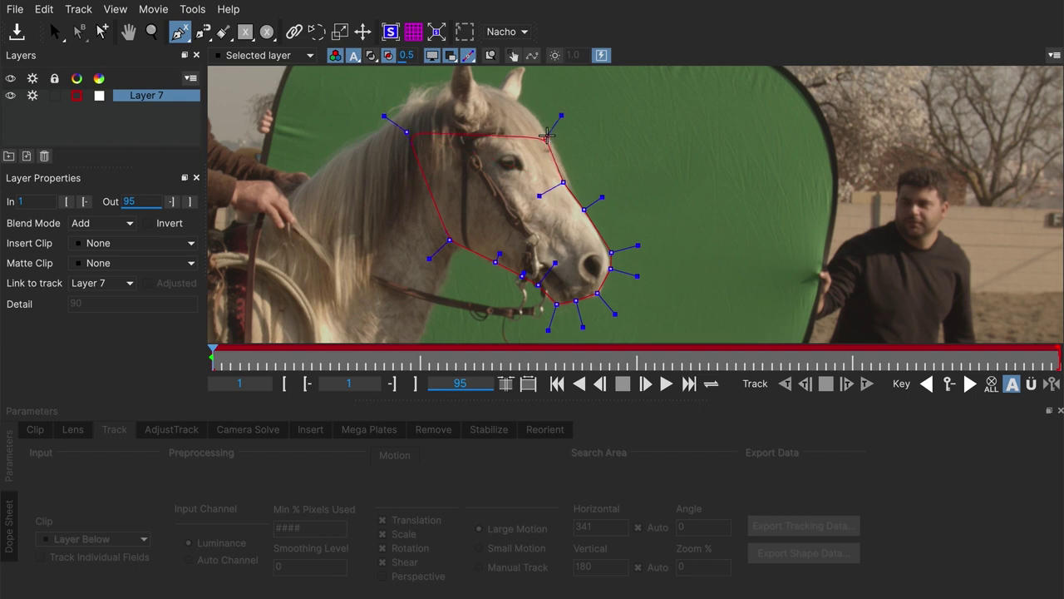
Place the X-spline's remaining points over the forehead and the base of the ears and close the shape at the mane.
click(540, 133)
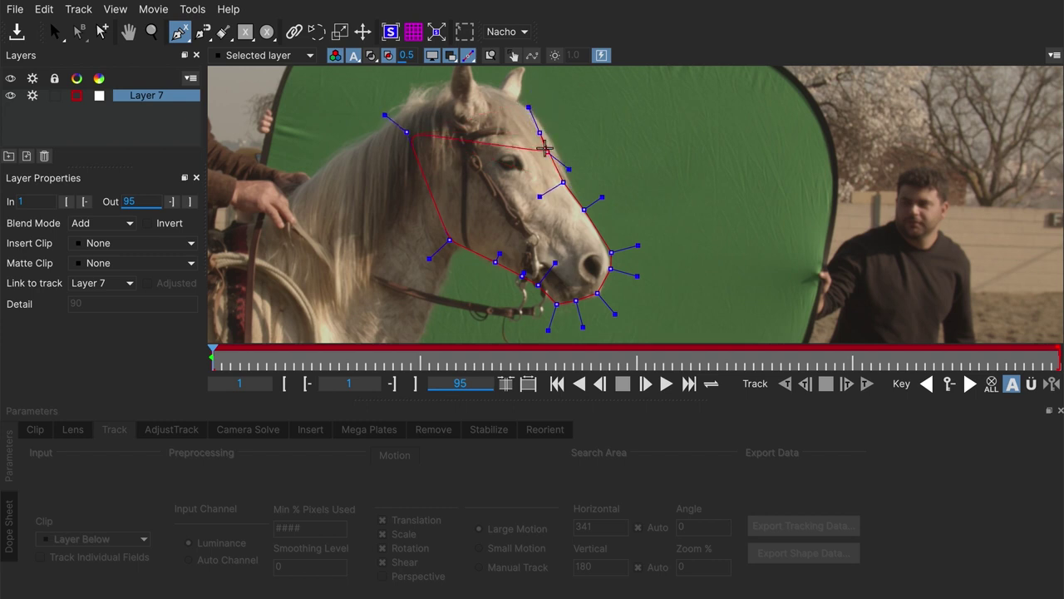
click(521, 102)
click(489, 83)
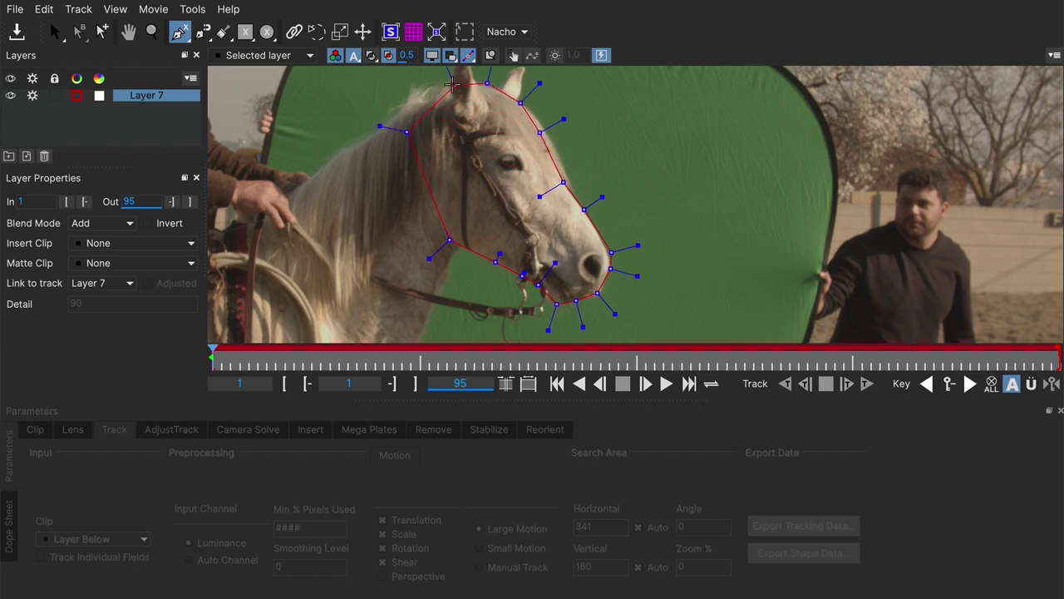
click(407, 132)
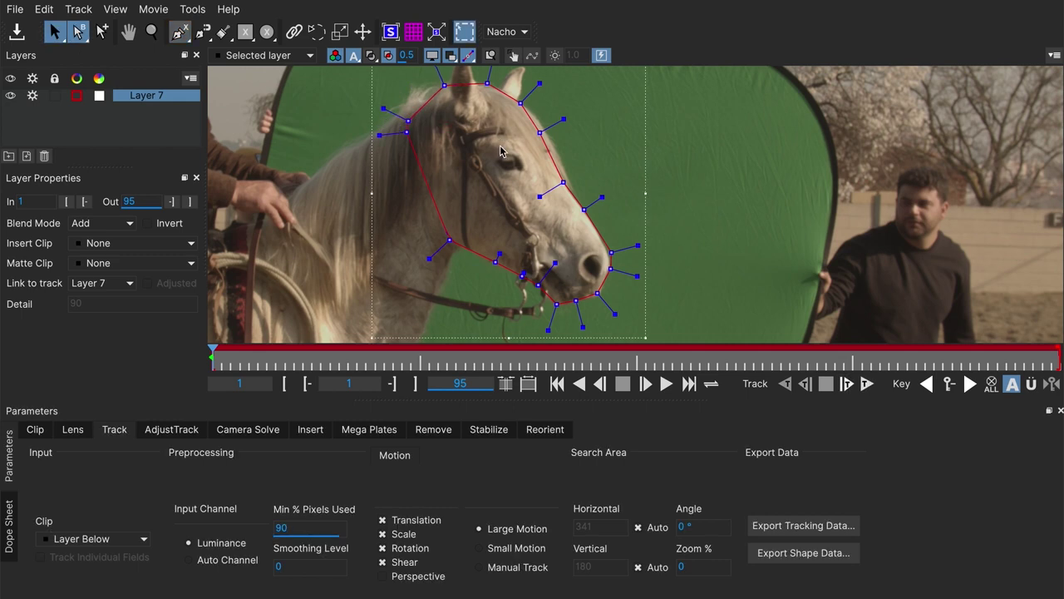
Refine the head shape's control points around the horse's lips and chin to follow the muzzle edge.
drag(481, 105, 480, 112)
click(569, 146)
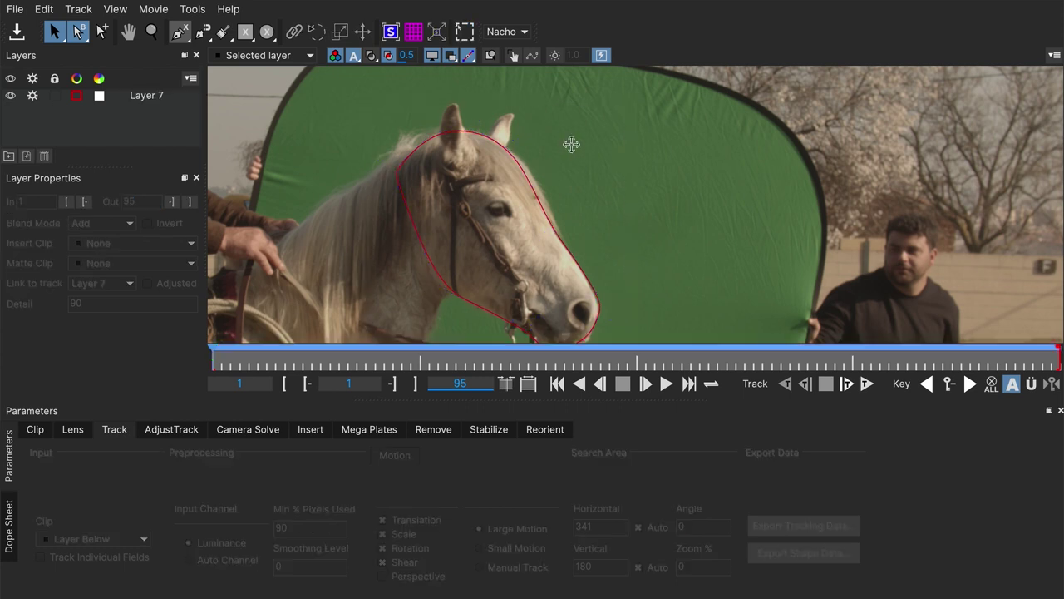
scroll(582, 125, up, 3)
key(z)
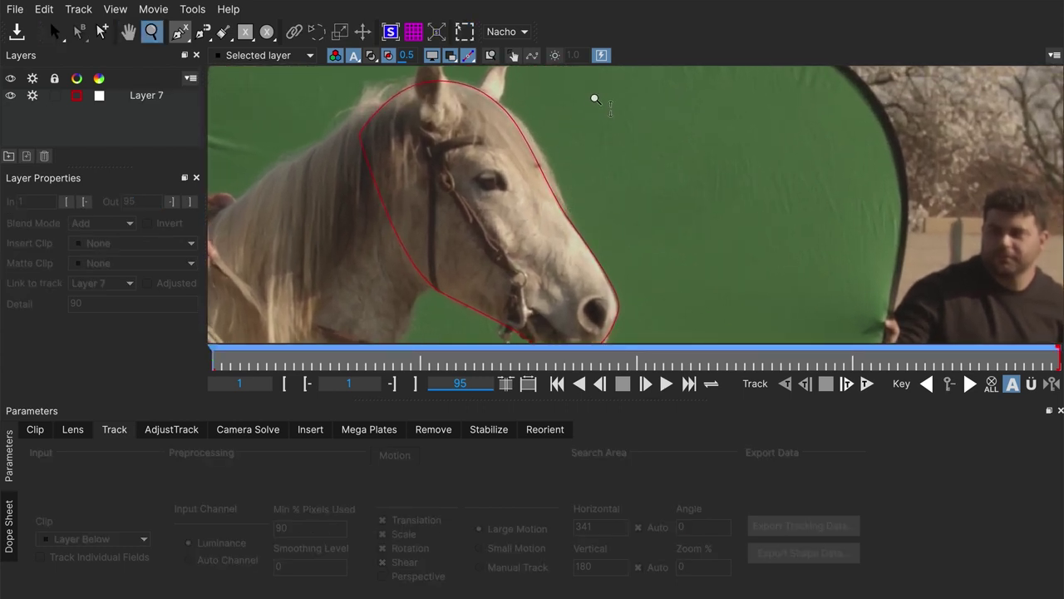
key(x)
drag(602, 91, 602, 37)
key(s)
click(620, 248)
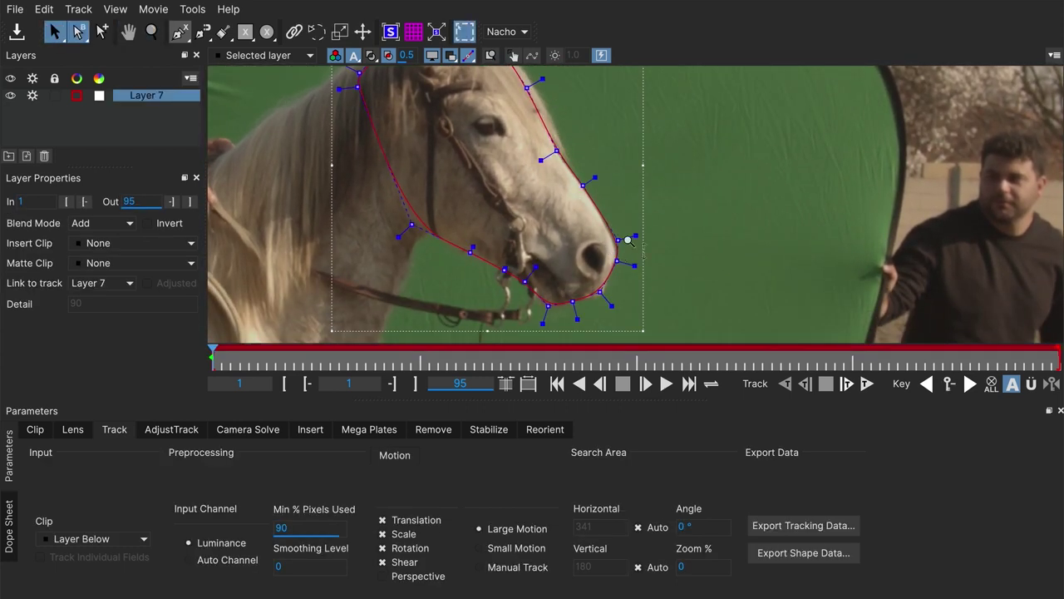
scroll(628, 246, up, 2)
drag(615, 250, 609, 270)
key(x)
key(s)
drag(603, 341, 596, 241)
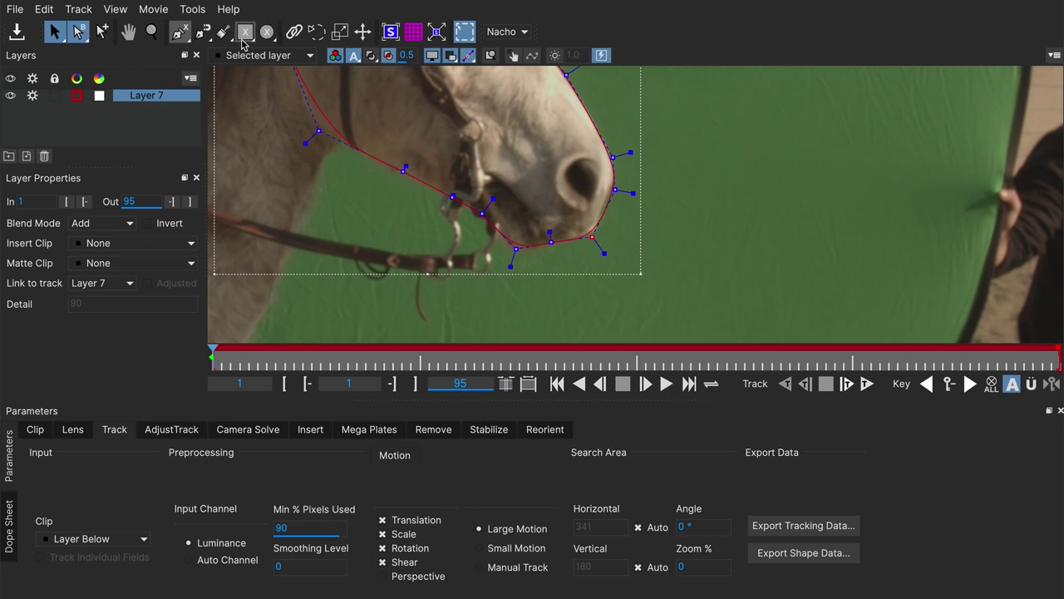
Insert a control point on the muzzle below the nostril and sharpen the spline's corners at the chin and jaw.
click(110, 37)
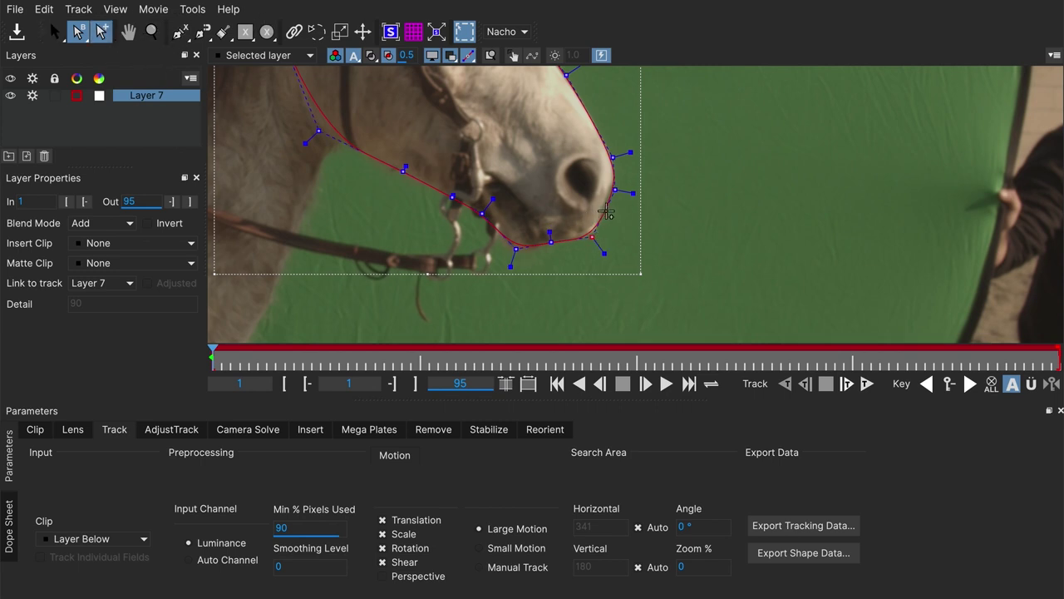
drag(602, 211, 608, 205)
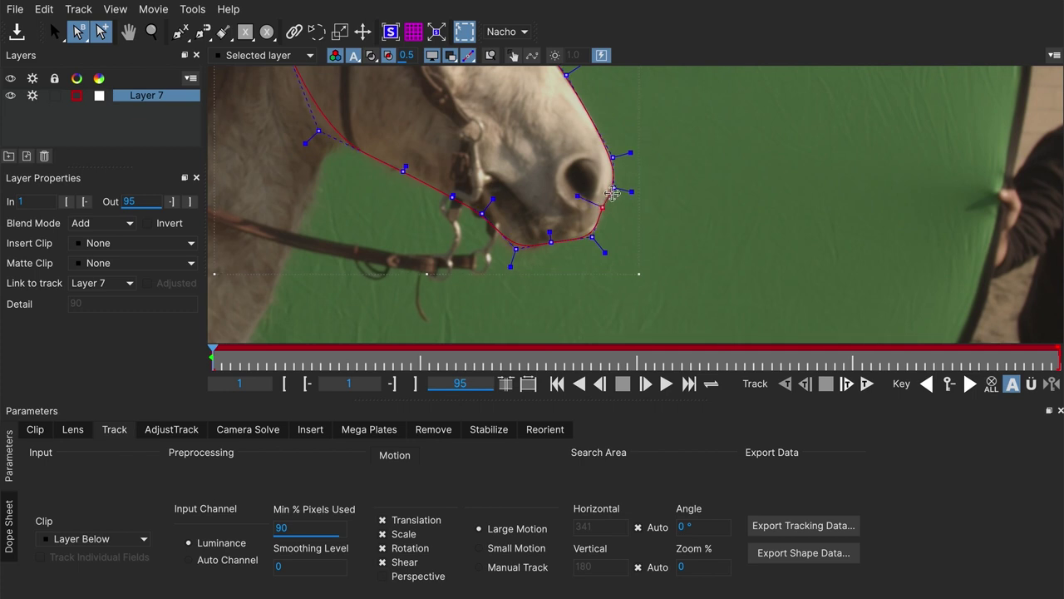
drag(511, 266, 382, 224)
key(z)
key(x)
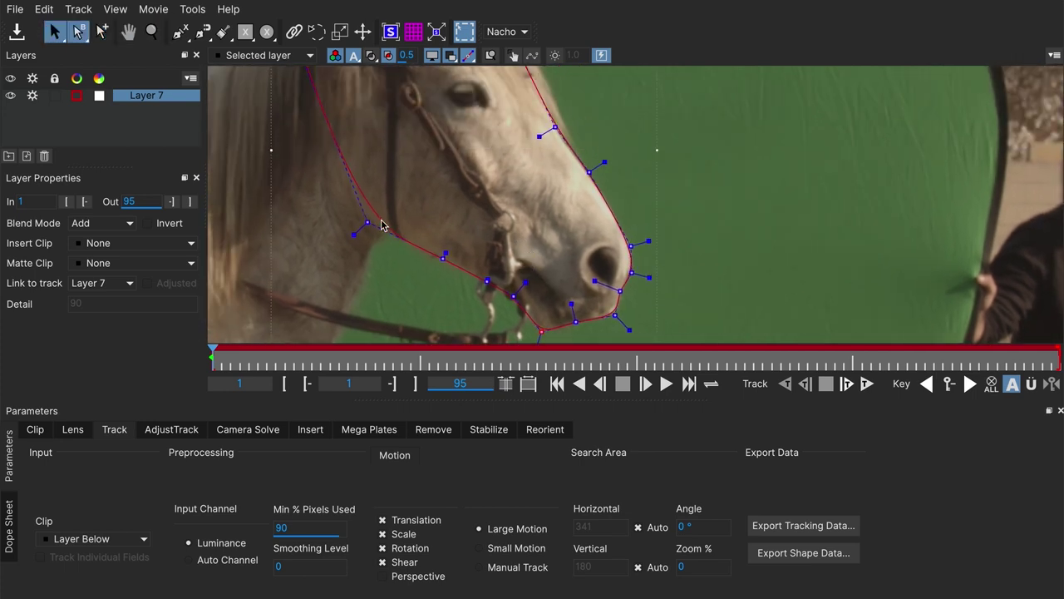
key(x)
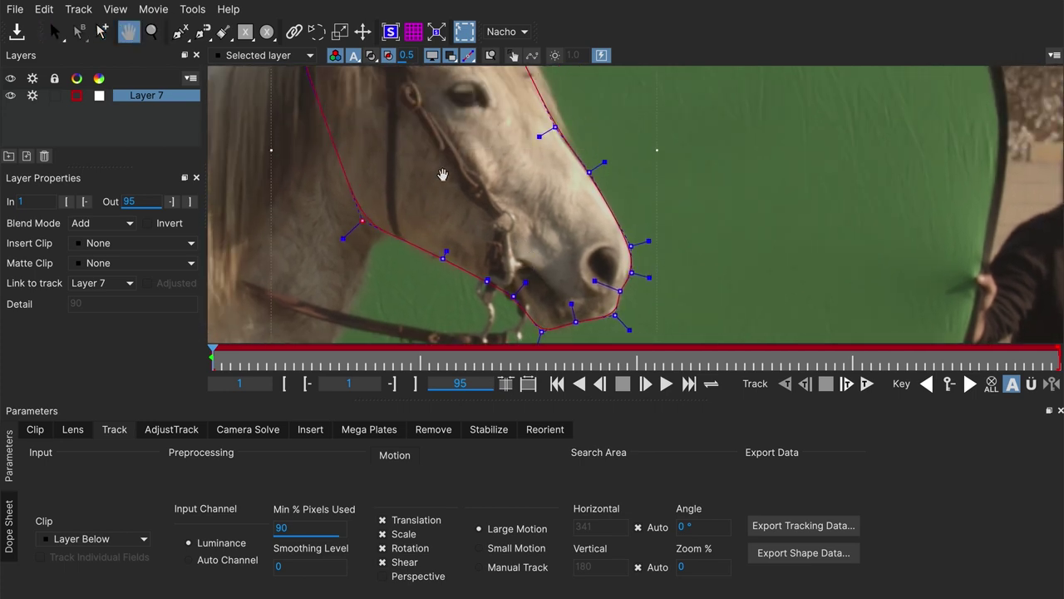
Fit the head shape to the forehead edge and insert a control point along the bridge of the nose.
drag(524, 144, 513, 190)
key(x)
drag(513, 114, 522, 153)
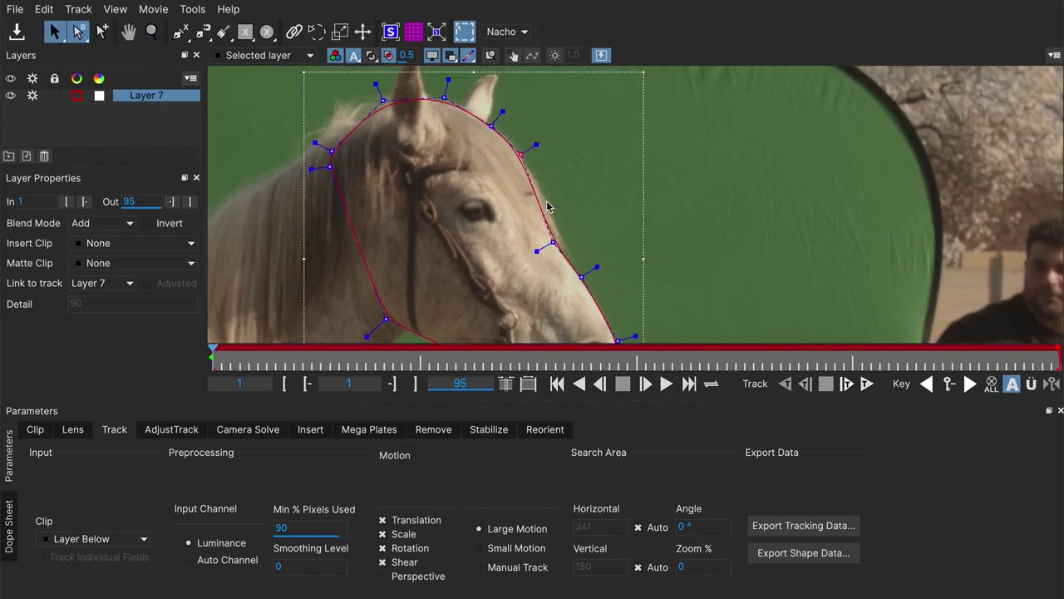
key(a)
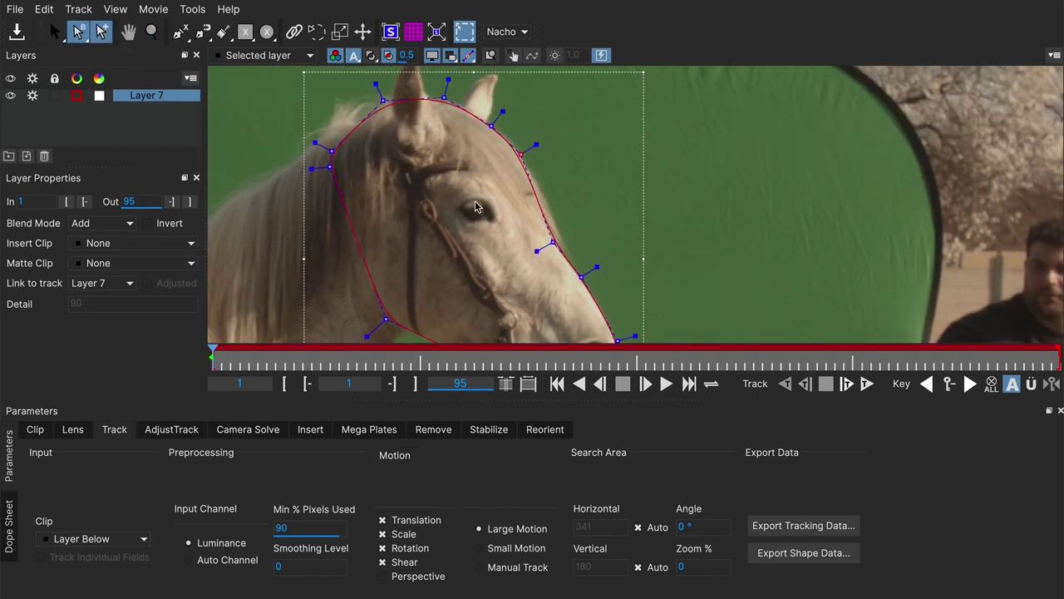
mouse_move(553, 242)
mouse_down()
mouse_move(566, 247)
mouse_move(538, 219)
mouse_move(563, 245)
mouse_up()
key(s)
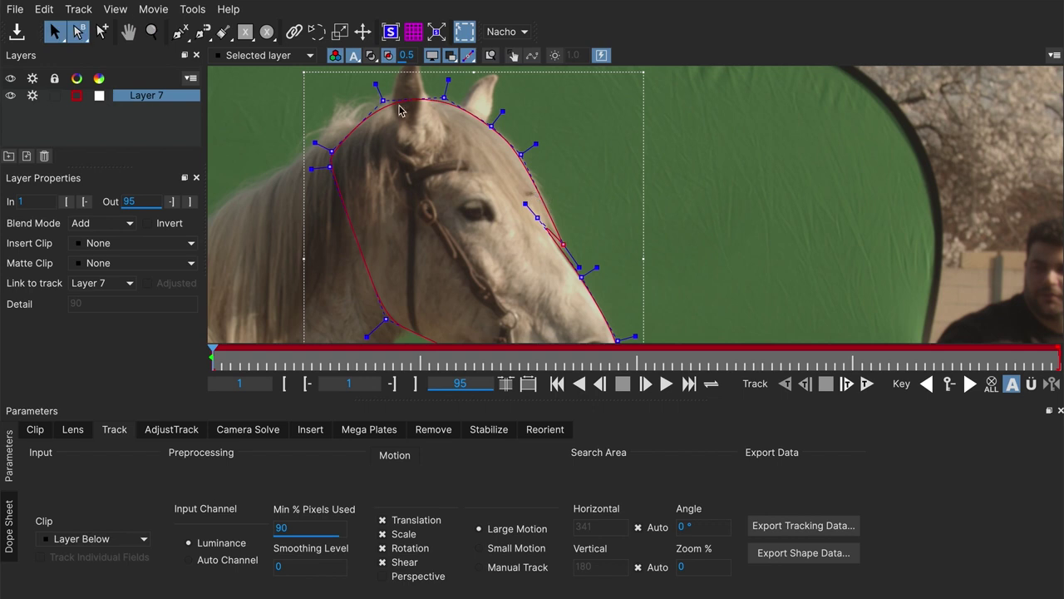
Adjust the head shape's points at the crown and the neck behind the cheek, leaving the shape selected.
drag(443, 98, 446, 97)
drag(327, 169, 327, 207)
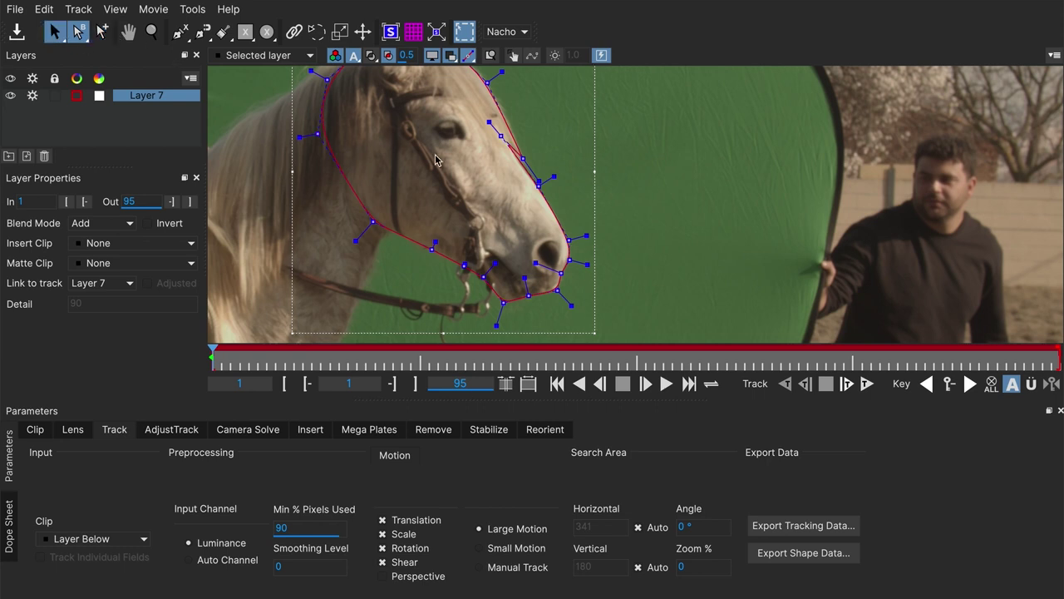
click(630, 171)
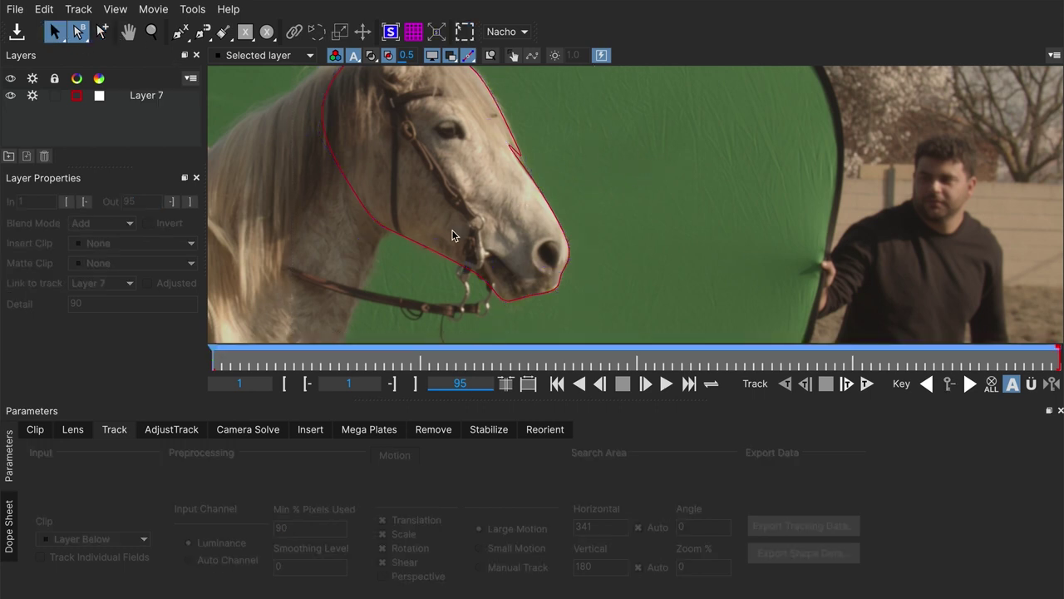
click(556, 149)
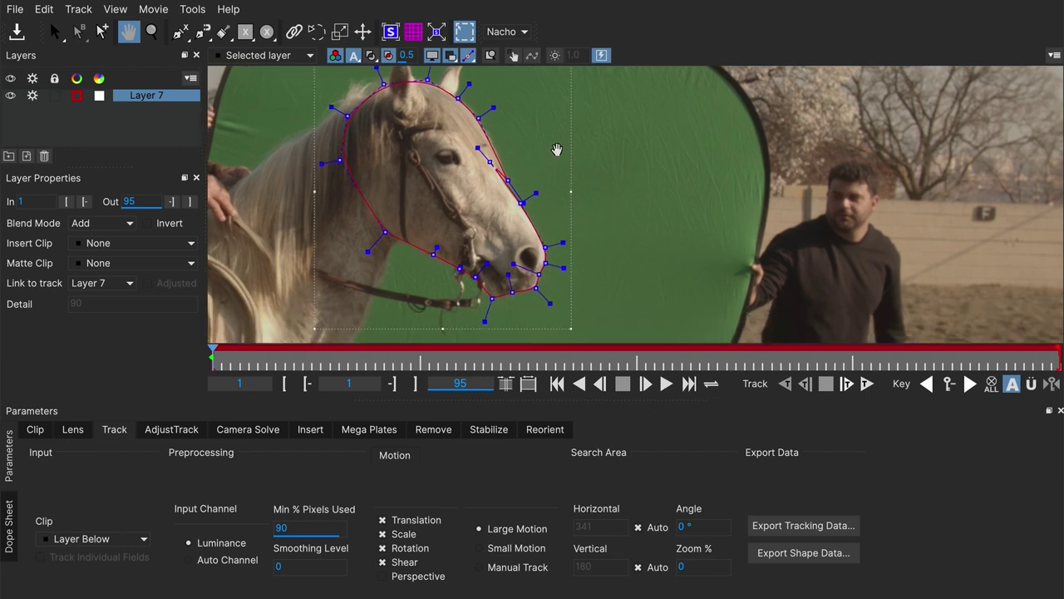
Select the head shape and track it forward from frame 1, stopping at frame 17.
click(618, 188)
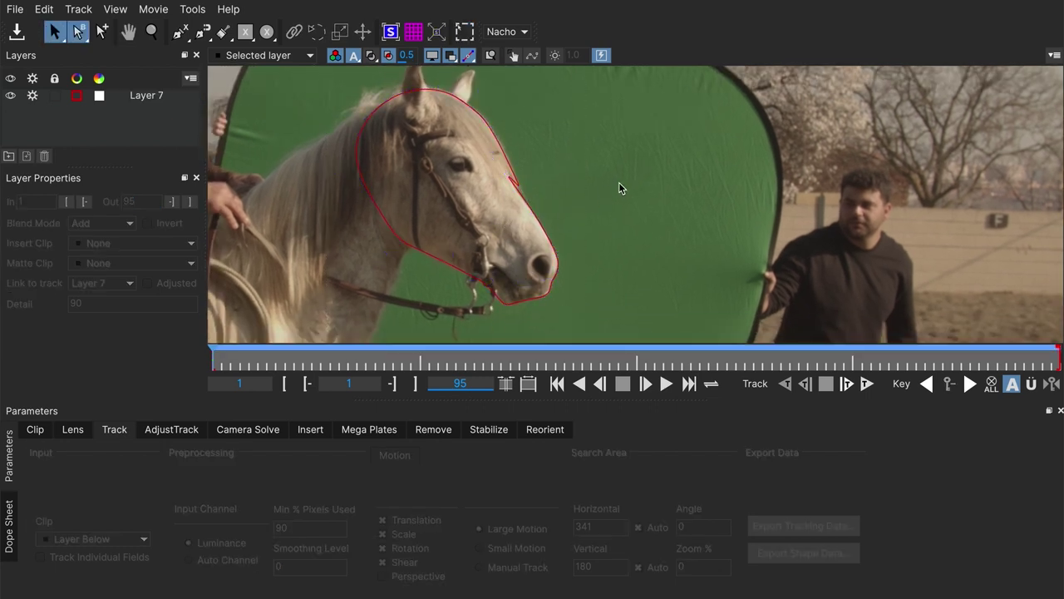
click(536, 203)
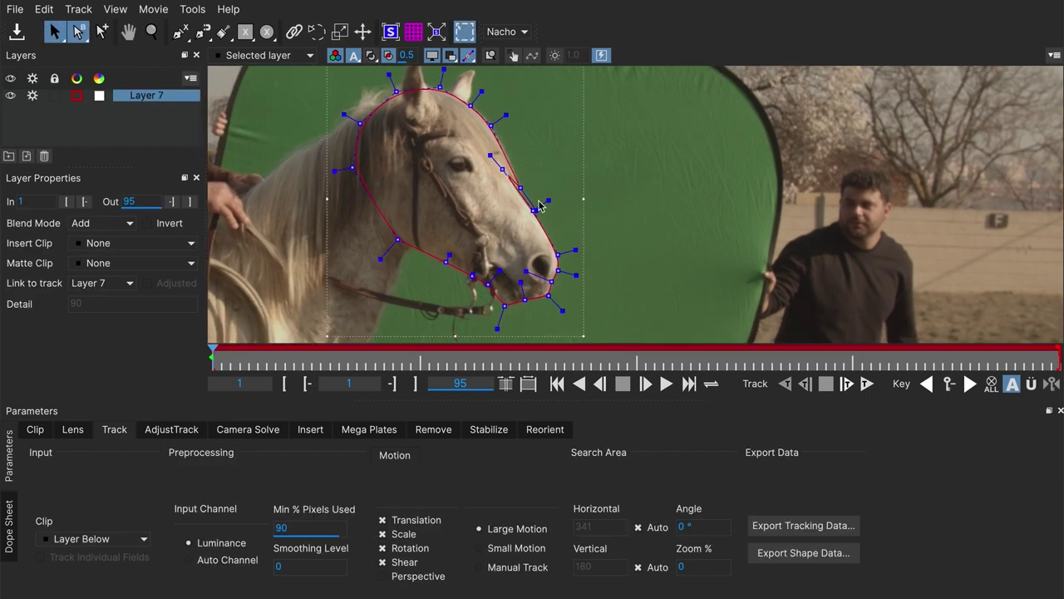
key(t)
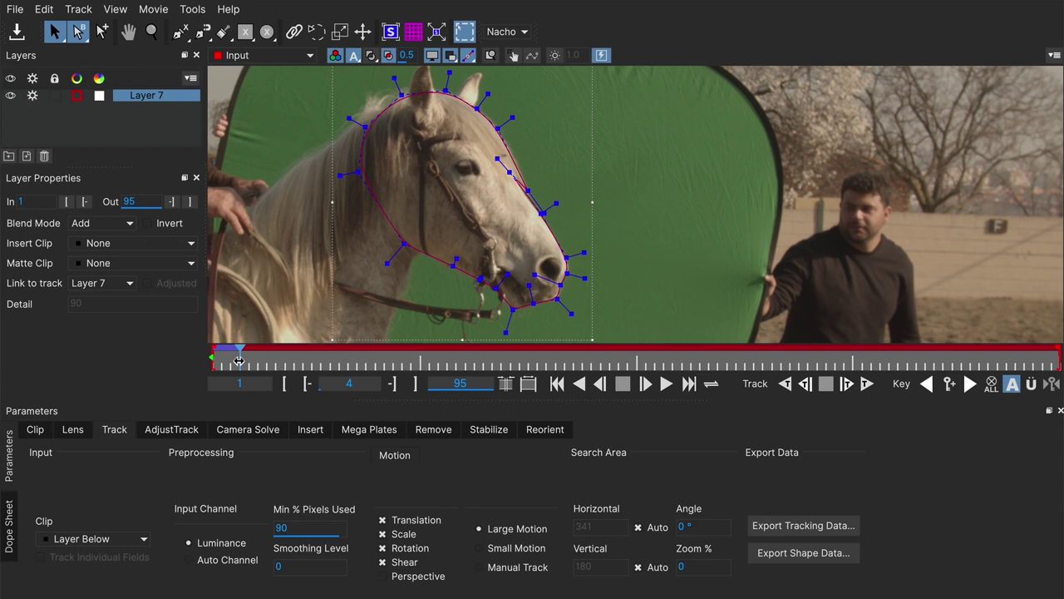
click(247, 366)
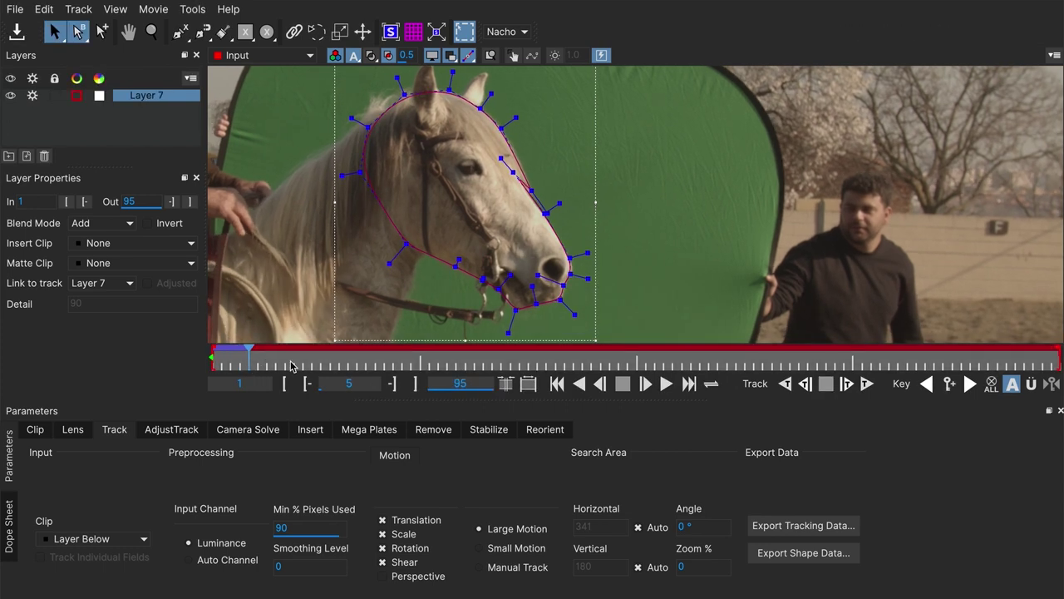
click(866, 384)
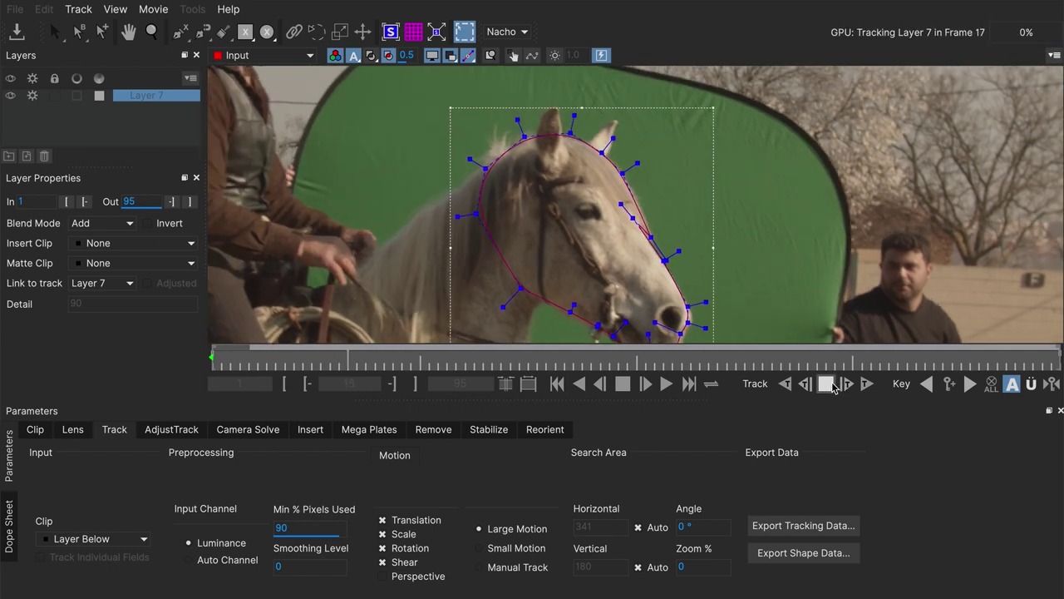
click(825, 383)
Select the head shape's muzzle points at frame 17 and shift them onto the nose and chin edge.
drag(738, 252, 673, 244)
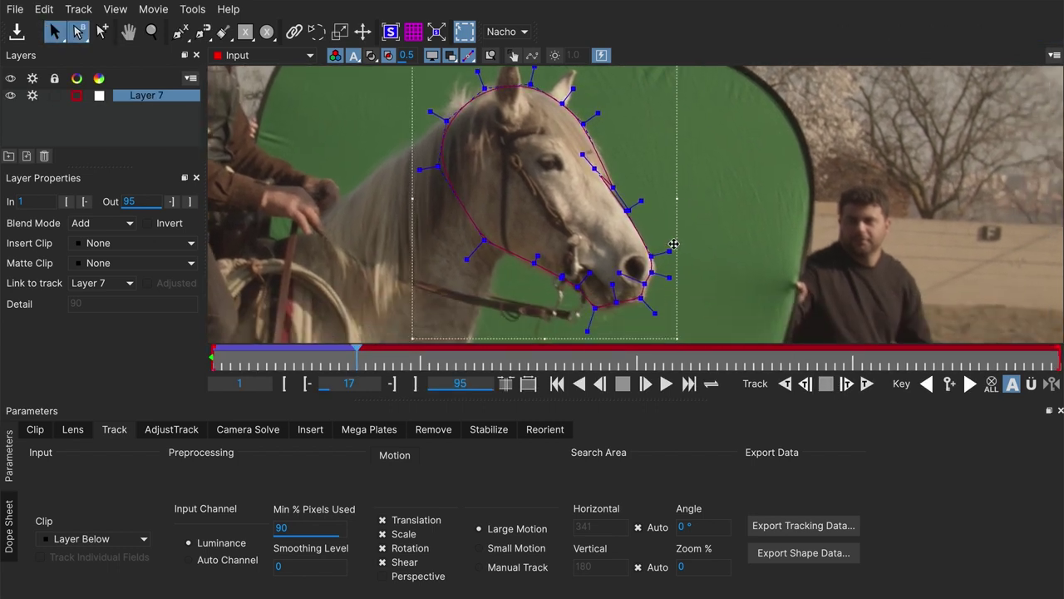
scroll(670, 273, up, 3)
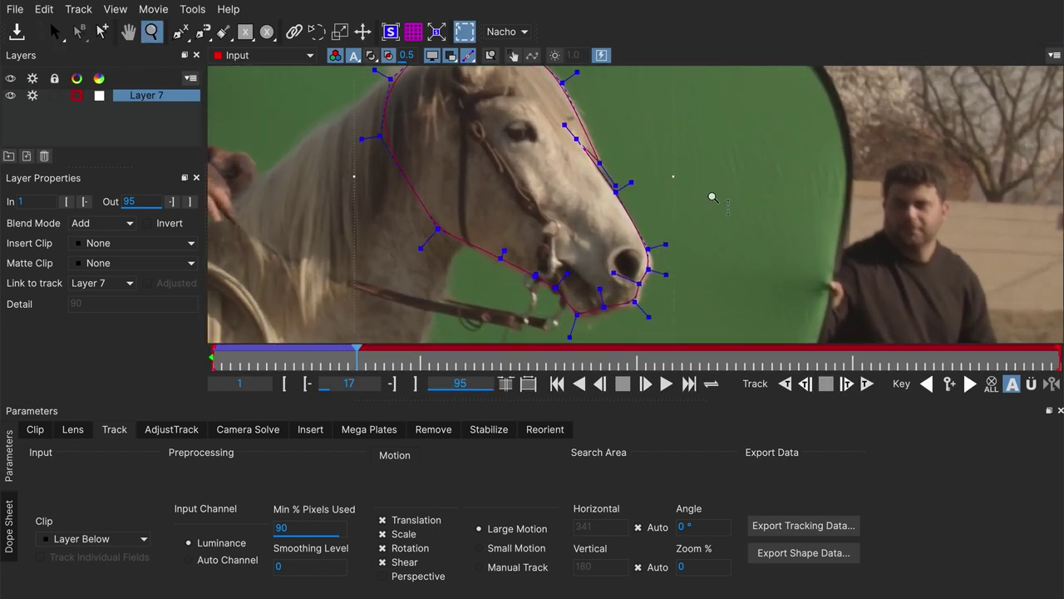
key(s)
drag(708, 158, 573, 291)
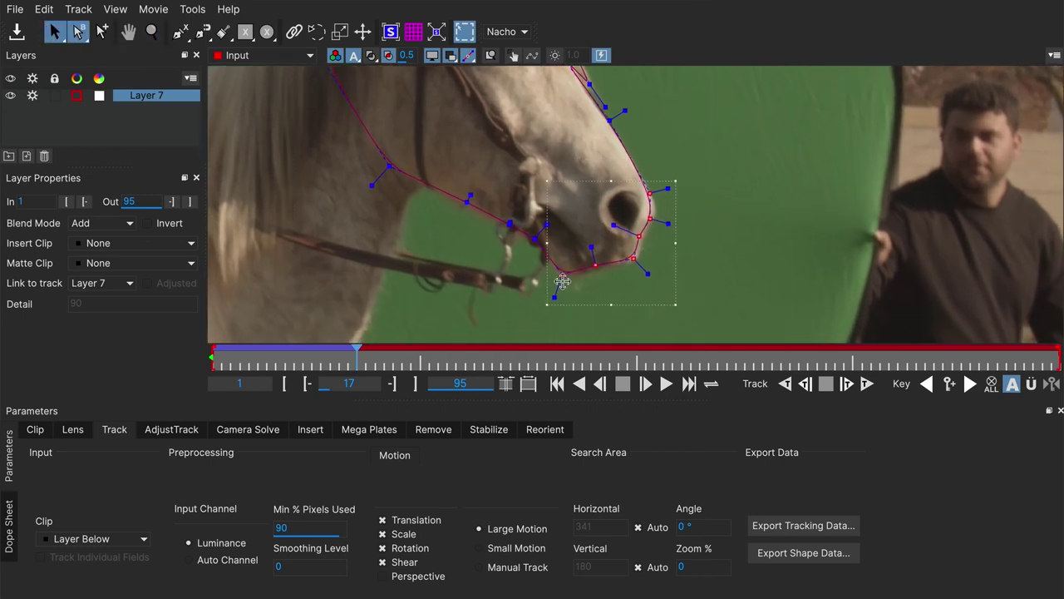
click(653, 231)
click(653, 231)
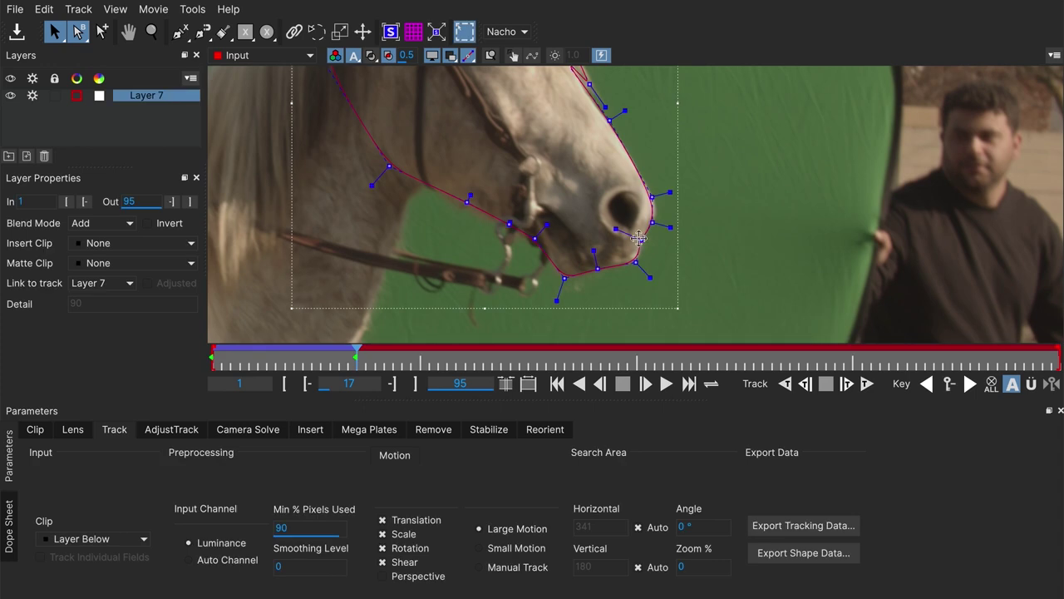
key(x)
drag(657, 202, 641, 285)
Adjust the head shape's control points along the underside of the jaw at frame 17, then deselect the shape.
key(s)
key(x)
key(s)
drag(536, 78, 541, 130)
click(548, 131)
click(535, 143)
key(x)
drag(607, 137, 631, 129)
key(s)
click(631, 129)
click(501, 260)
drag(501, 260, 510, 271)
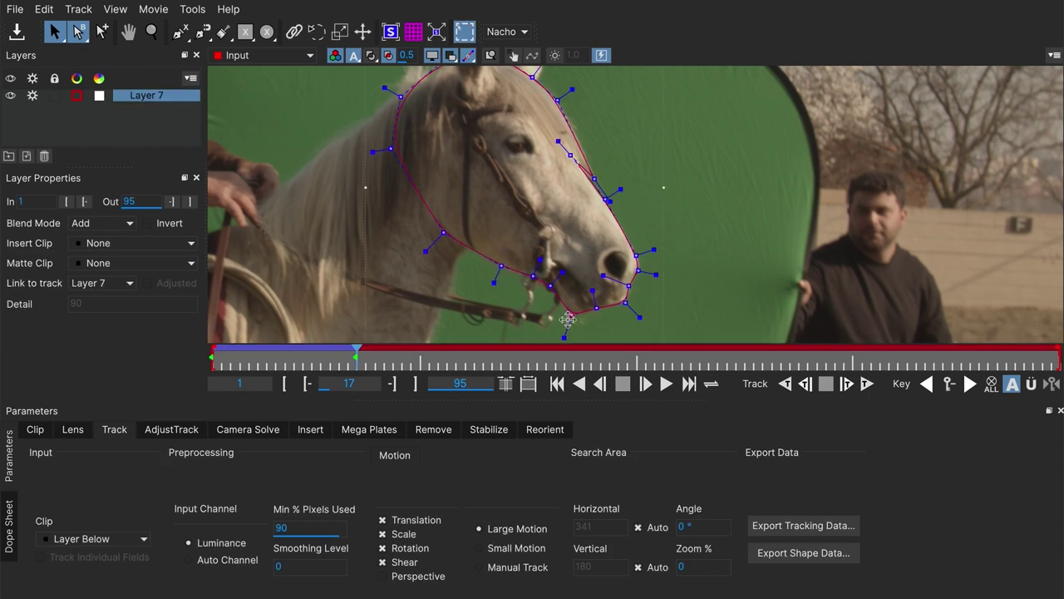
click(709, 203)
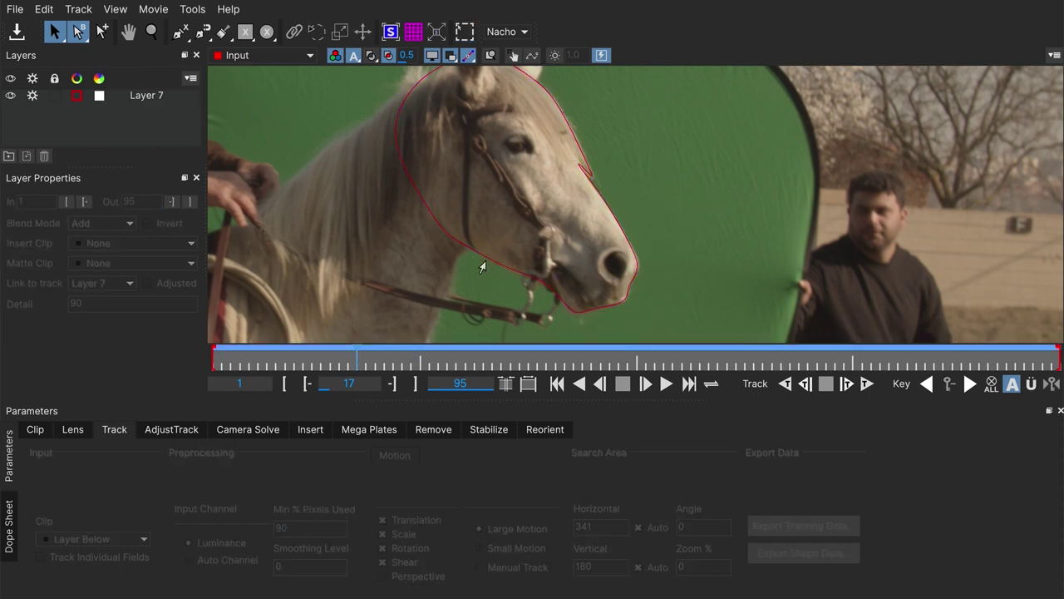
Reselect the head shape and continue tracking it forward from frame 17, stopping at frame 25.
click(482, 264)
drag(351, 362, 350, 334)
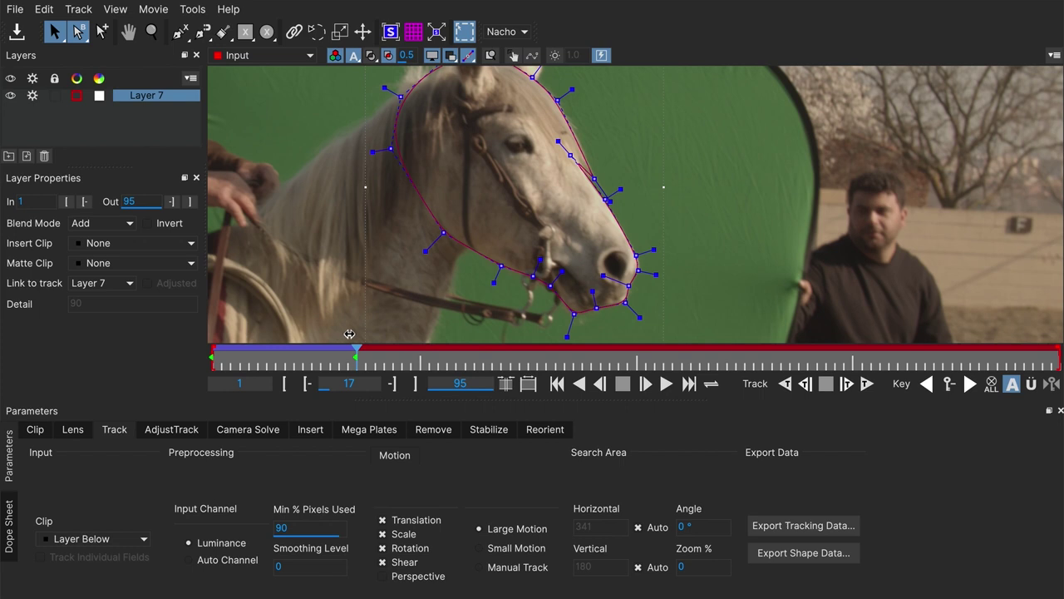
click(868, 383)
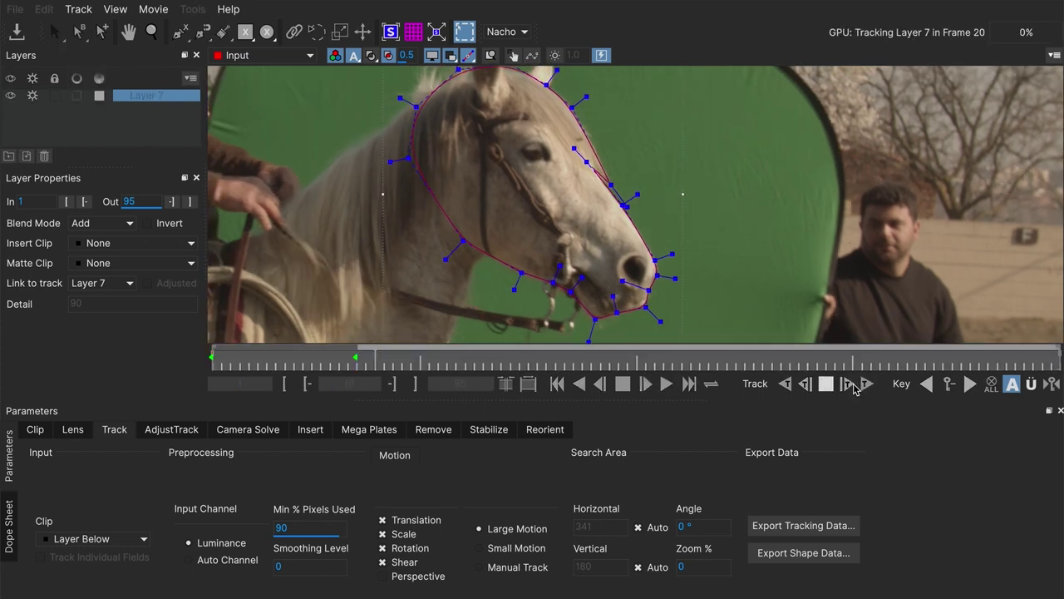
click(828, 388)
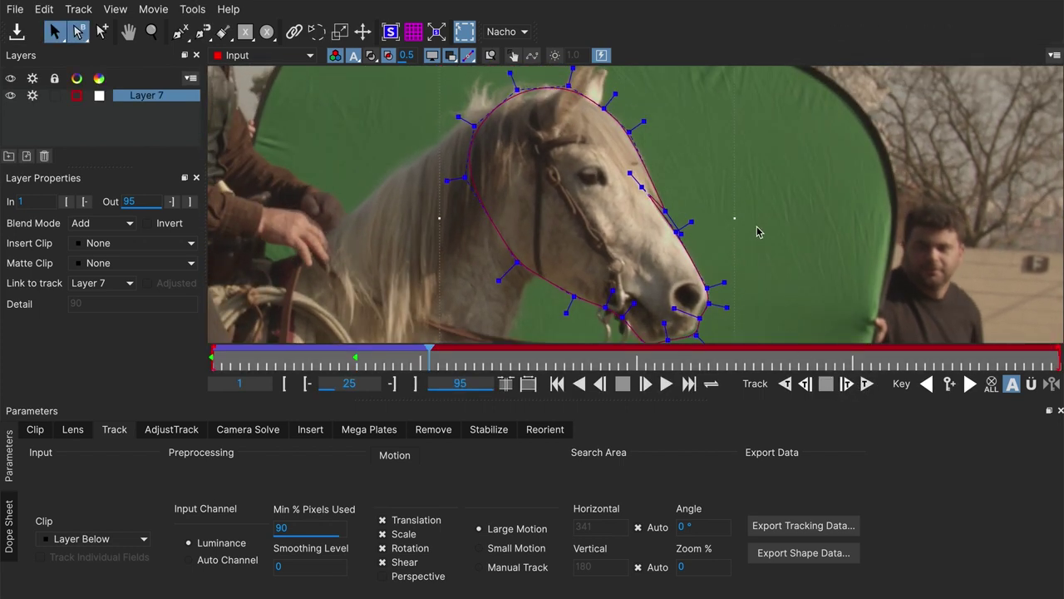
click(778, 204)
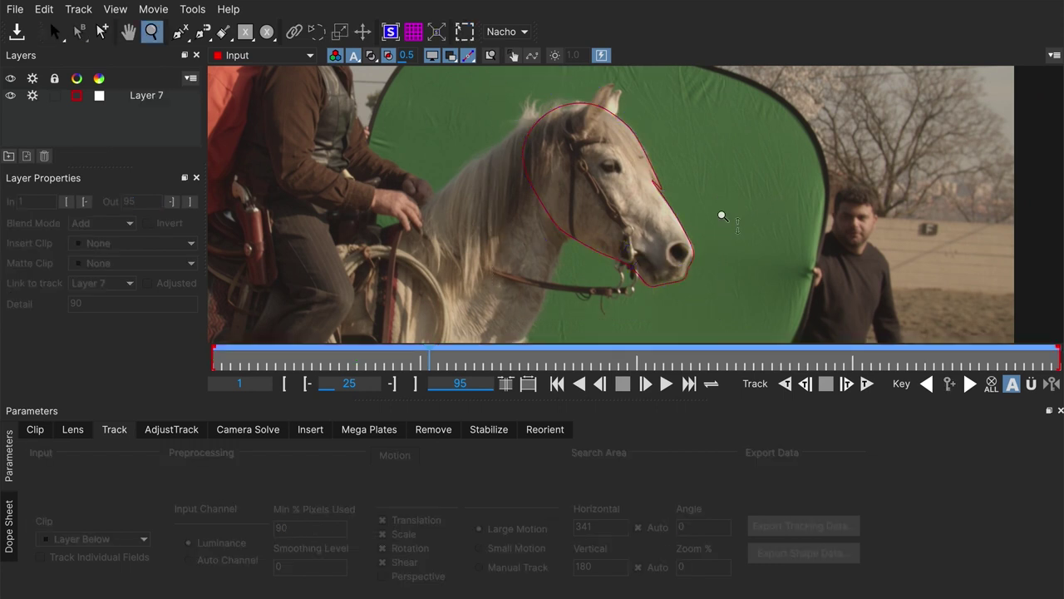
Go back to frame 13 and change the head layer's spline color to yellow.
scroll(723, 217, up, 2)
scroll(561, 250, up, 3)
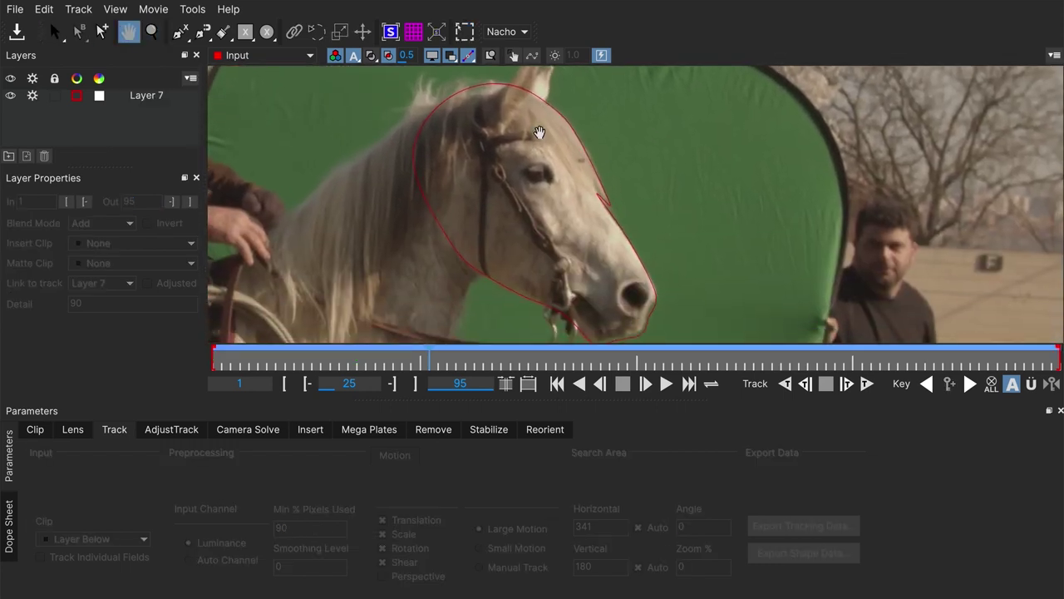
drag(418, 359, 322, 359)
key(z)
click(394, 246)
key(s)
scroll(423, 190, up, 1)
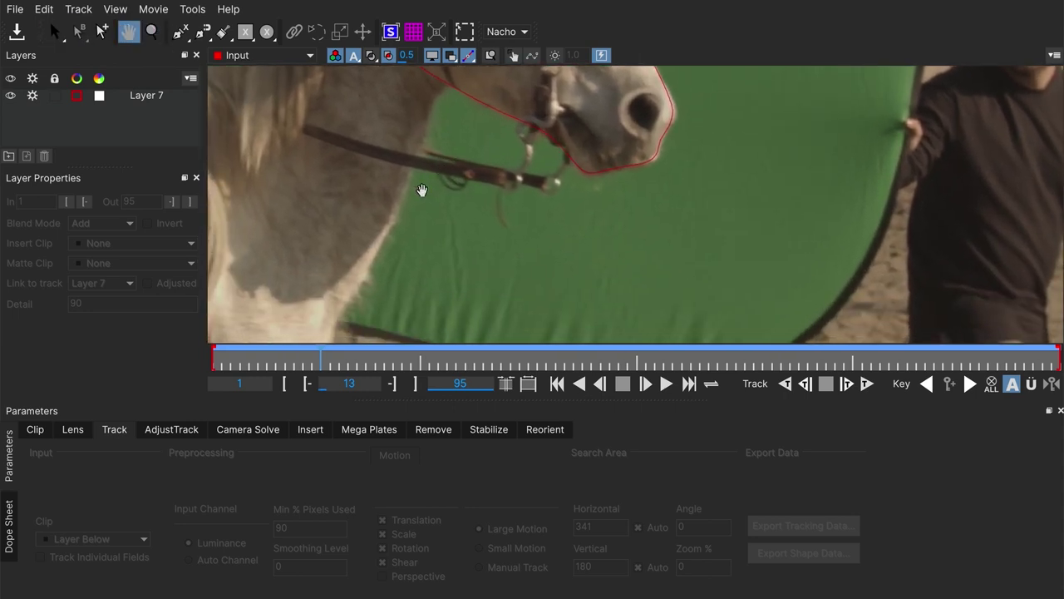
scroll(361, 185, up, 1)
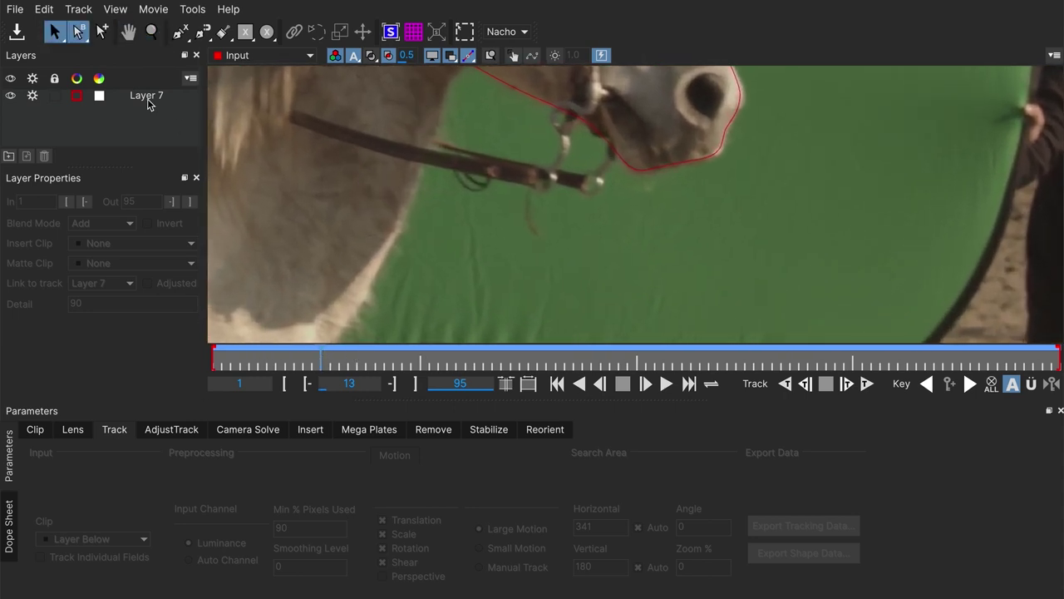
click(77, 97)
click(648, 155)
click(695, 155)
click(666, 449)
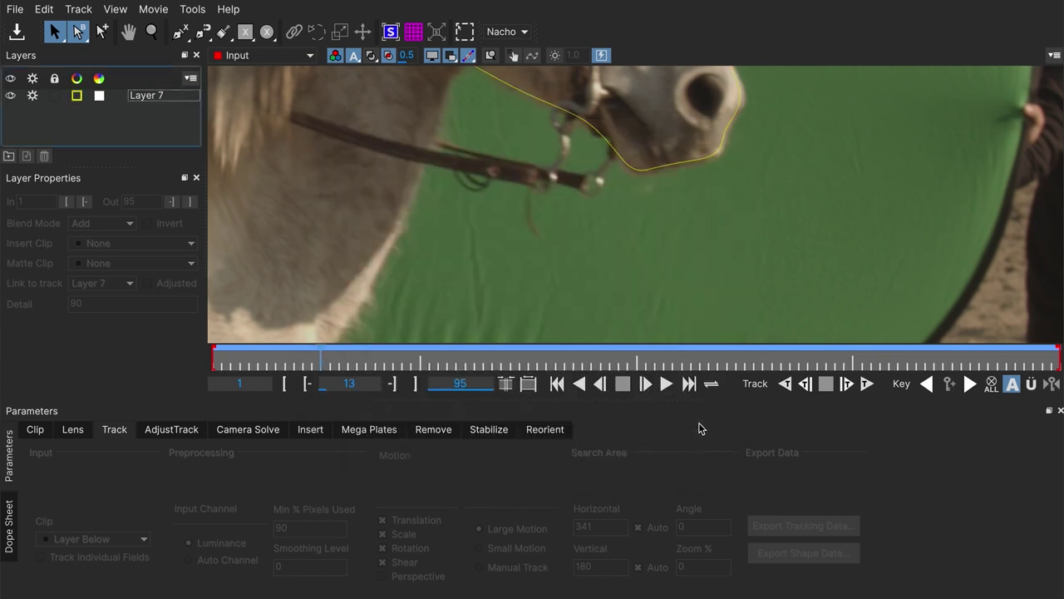
Refine the head shape's chin and nostril points at frame 13 to follow the muzzle edge, then deselect the shape.
scroll(625, 276, up, 2)
click(671, 266)
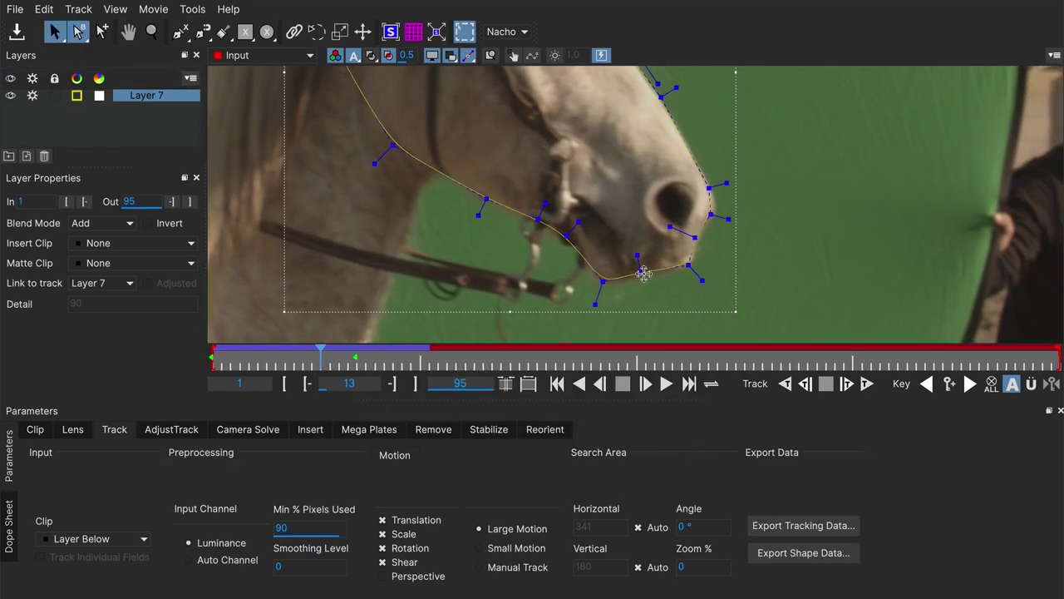
drag(602, 282, 643, 275)
drag(695, 238, 715, 192)
scroll(756, 181, down, 1)
key(z)
drag(630, 214, 555, 256)
key(s)
click(760, 202)
scroll(760, 202, down, 2)
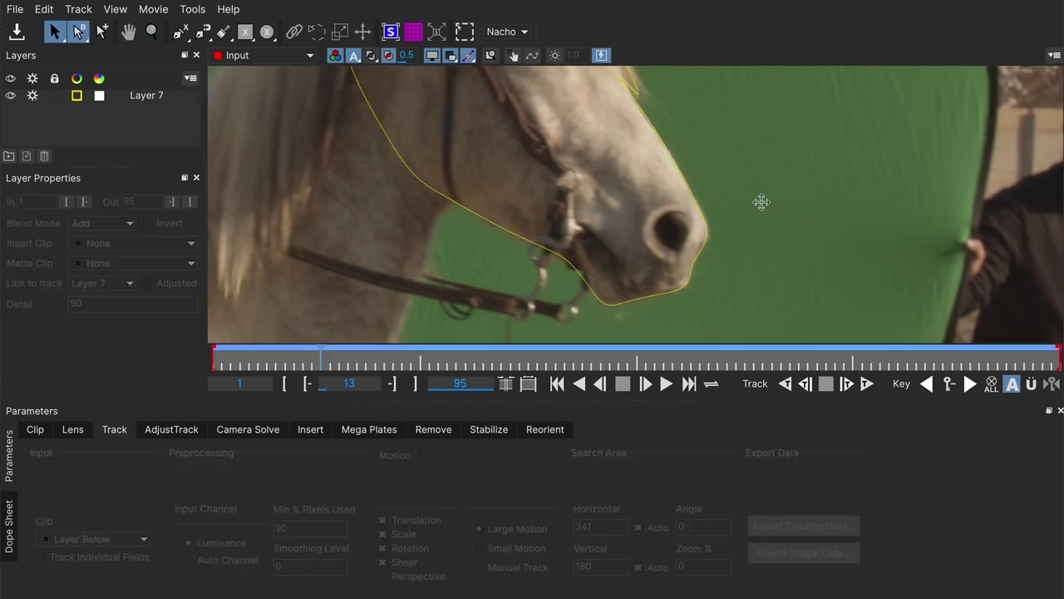
Scrub through the tracked frames and check the head shape's fit from the ears to the muzzle.
key(x)
drag(608, 206, 607, 261)
scroll(608, 261, down, 1)
drag(535, 214, 449, 230)
scroll(545, 180, down, 1)
key(s)
key(Right)
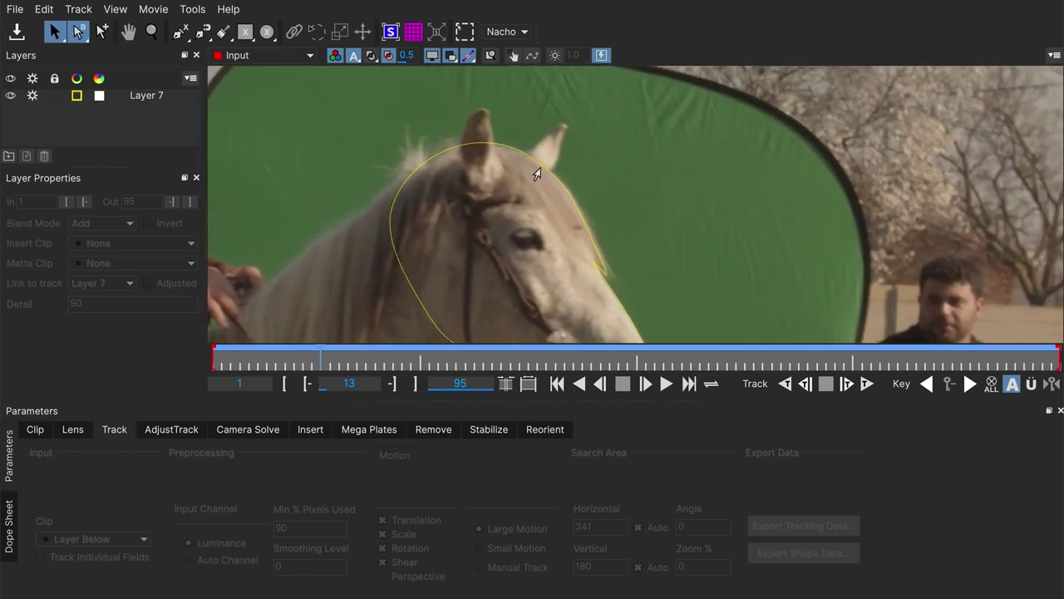
click(538, 171)
drag(353, 354, 212, 352)
drag(404, 306, 448, 222)
Draw an X-spline at frame 14 around the bridle's bit ring and shank below the horse's mouth.
drag(379, 360, 331, 354)
key(z)
drag(516, 216, 556, 234)
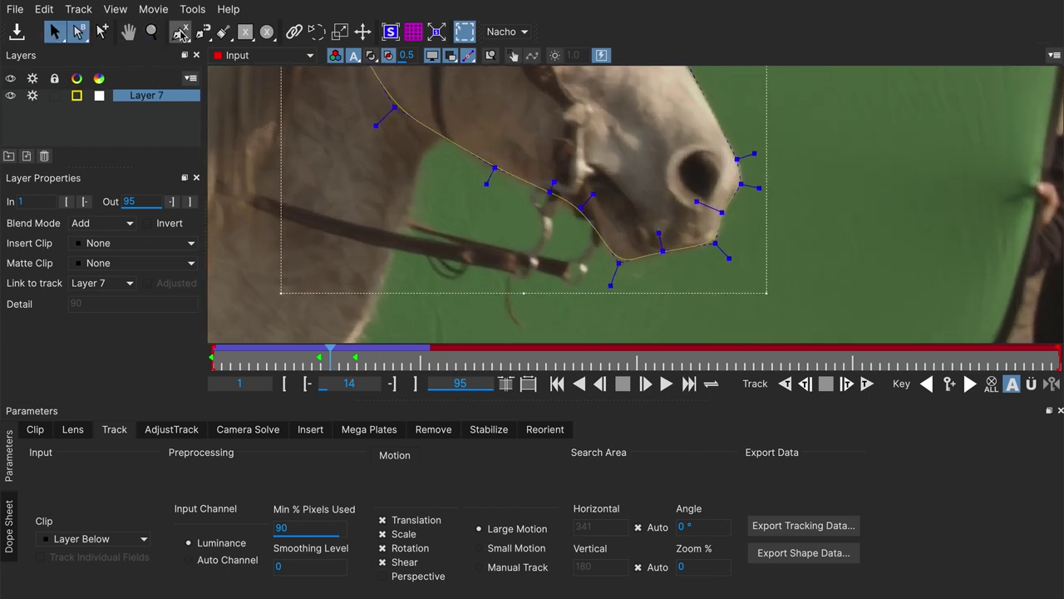
click(180, 31)
click(541, 188)
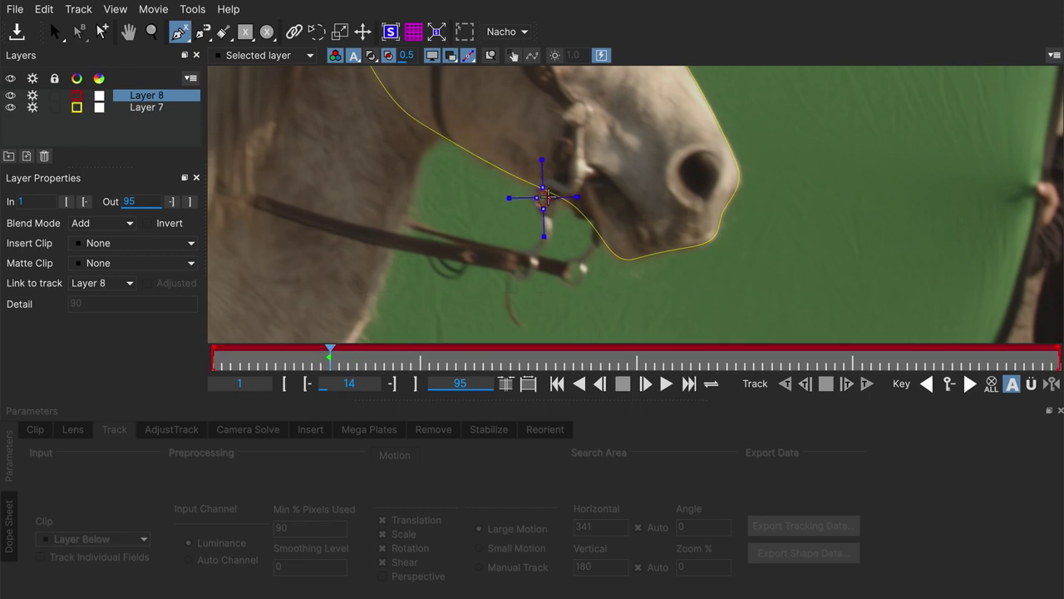
drag(545, 207, 529, 180)
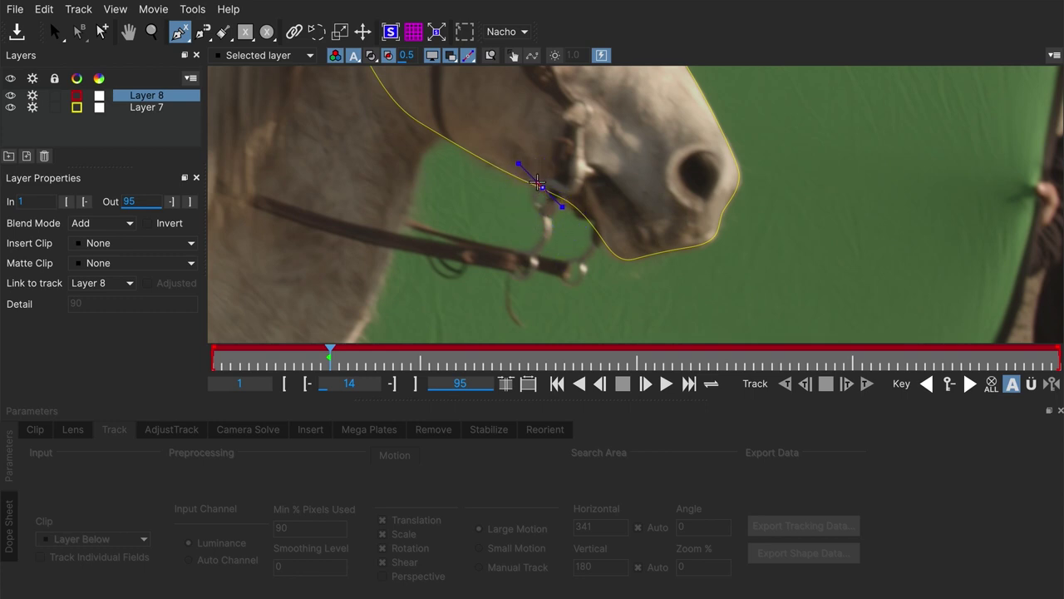
drag(532, 191, 566, 187)
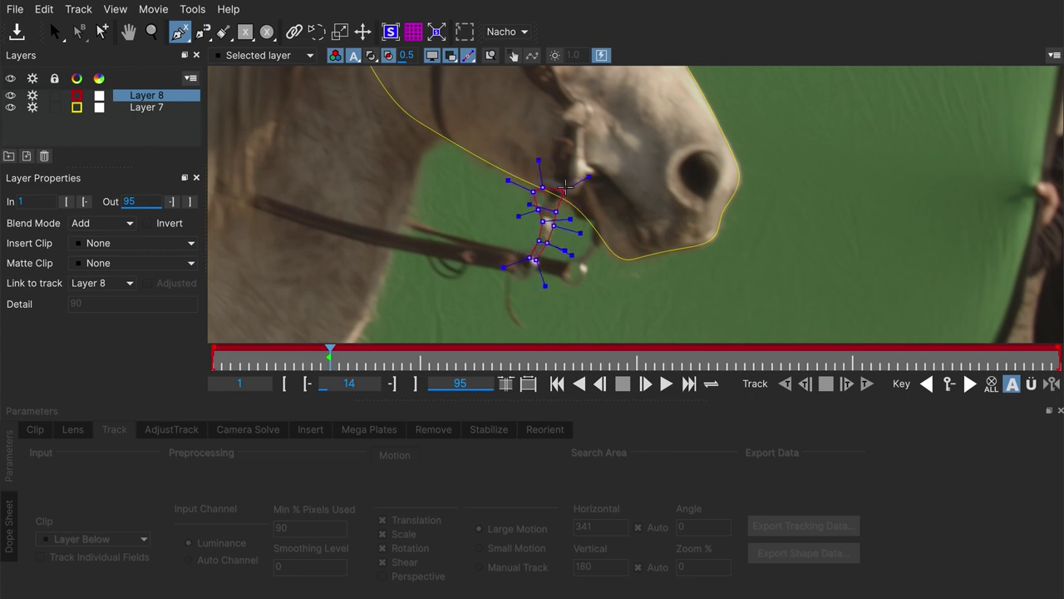
right_click(556, 176)
click(528, 189)
Move the bit shape's upper points outward around the ring and tighten its narrow middle section.
key(z)
drag(587, 163, 603, 154)
click(532, 187)
click(490, 206)
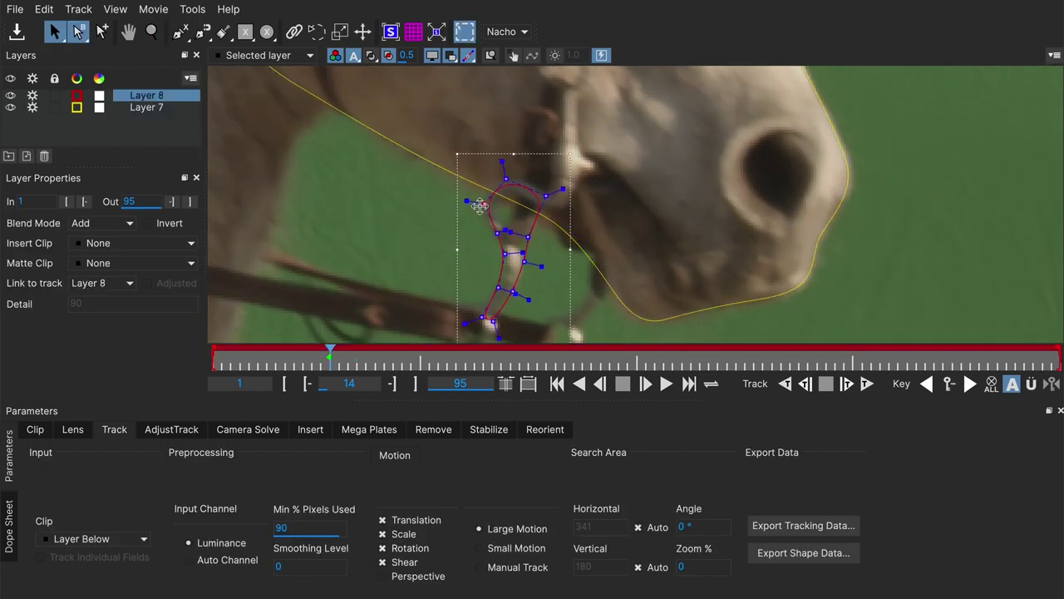
click(503, 250)
drag(508, 176, 502, 181)
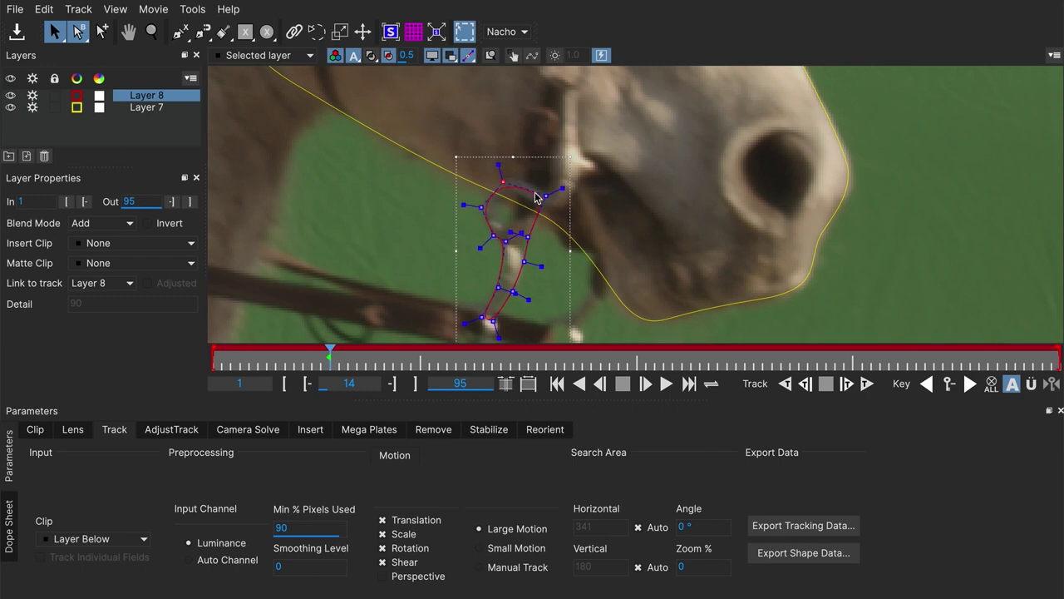
drag(528, 256, 521, 250)
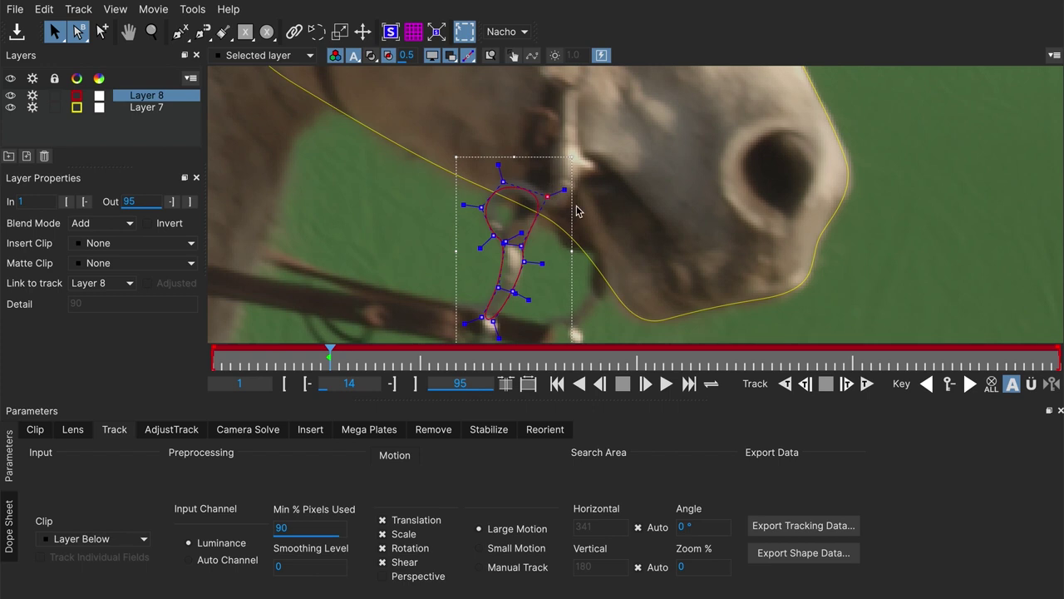
Refine the bit shape's points down the shank to its lower end at the rein.
scroll(584, 231, down, 1)
drag(582, 233, 565, 208)
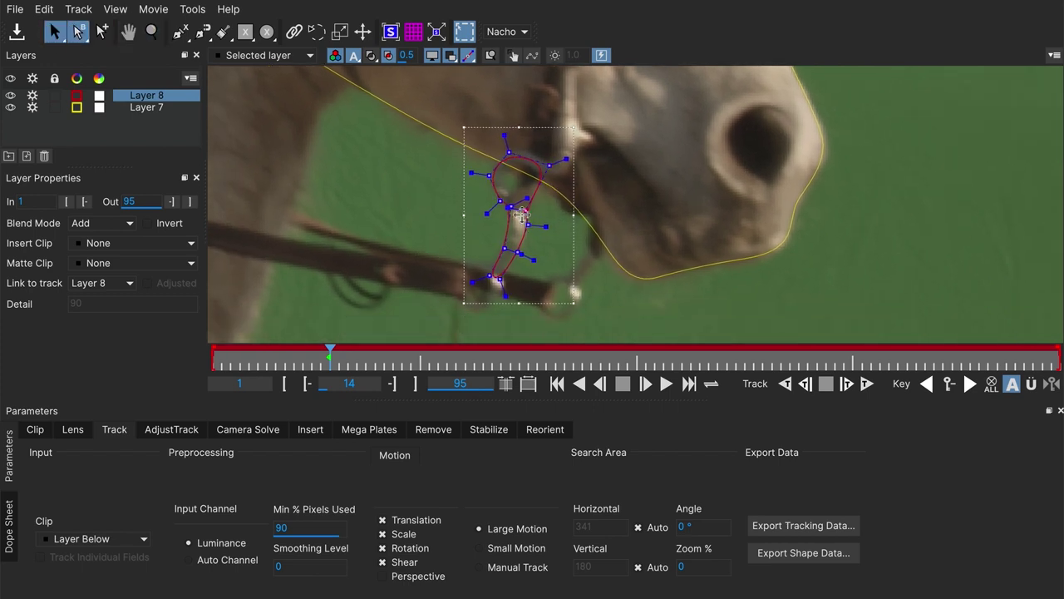
click(551, 166)
drag(516, 254, 509, 247)
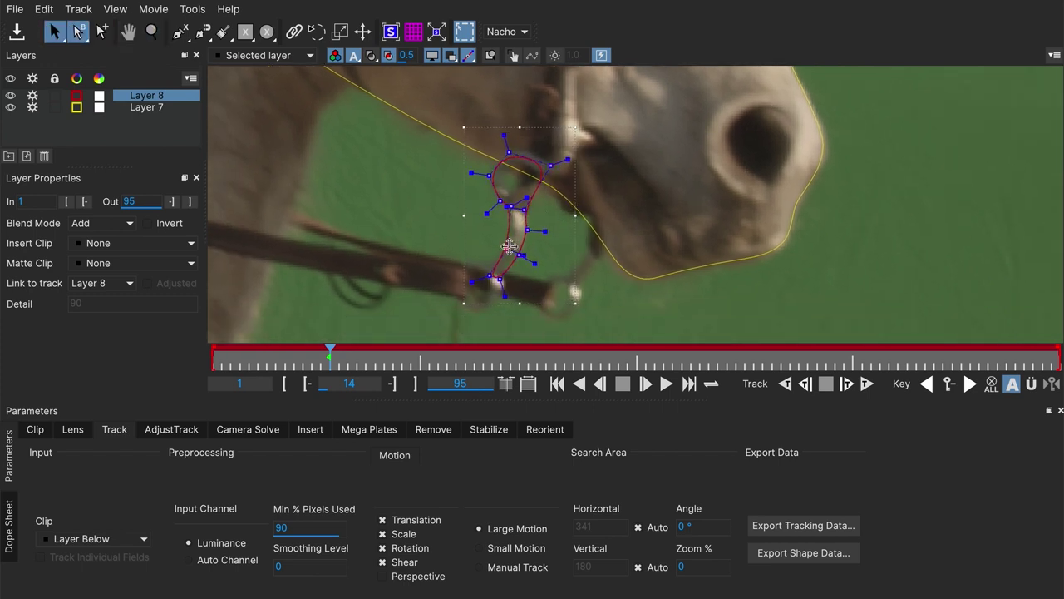
key(x)
drag(577, 219, 490, 288)
click(489, 288)
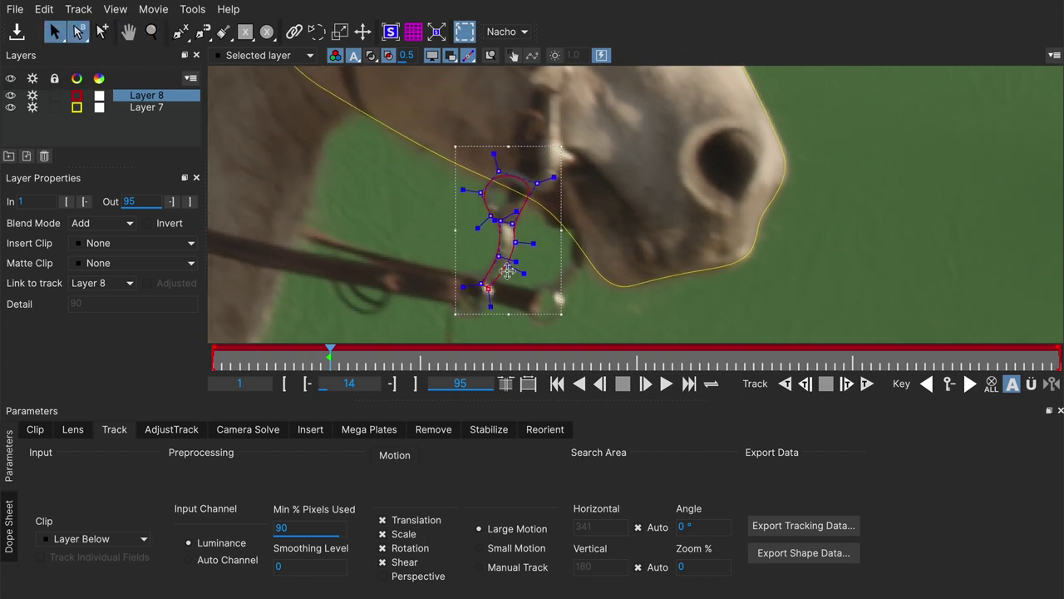
Track the bit shape forward from frame 14 to frame 20, then deselect it.
click(846, 384)
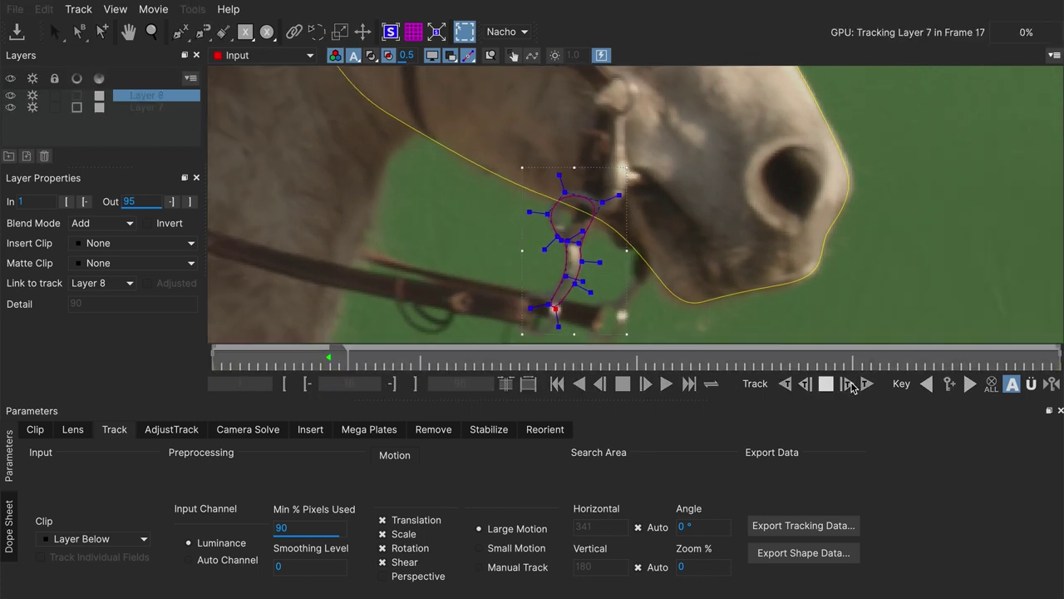
click(847, 384)
click(848, 384)
click(848, 384)
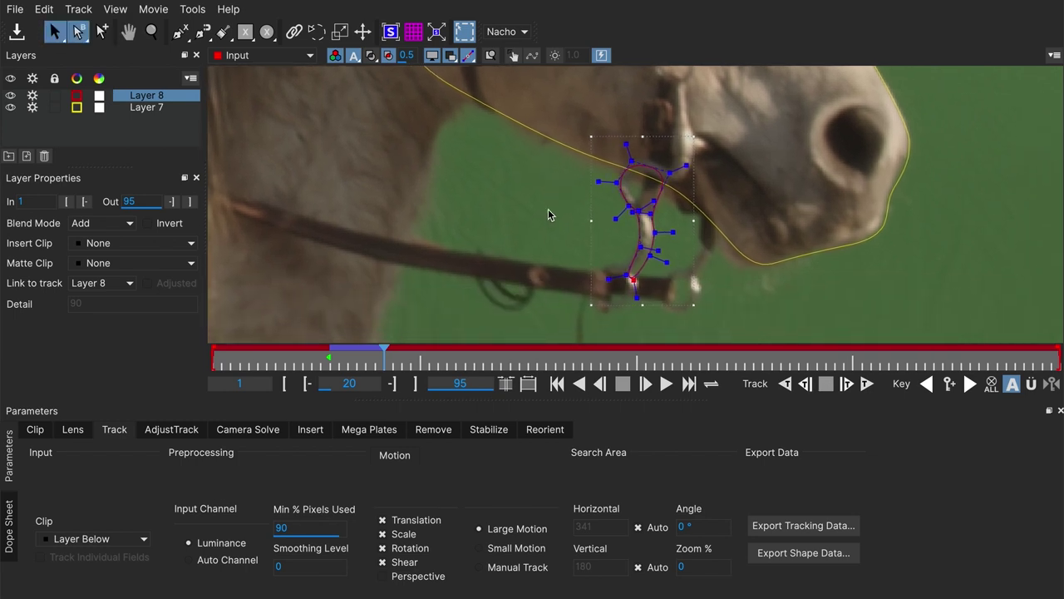
click(511, 266)
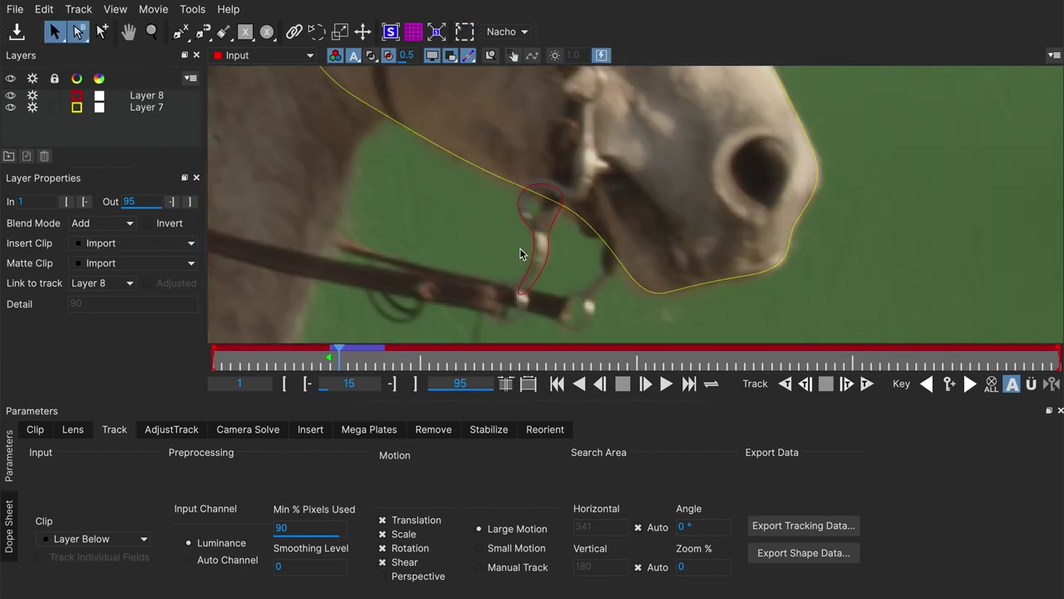
Return to frame 14 and try to link the bit shape to Layer 7's track.
click(373, 367)
drag(373, 366, 341, 358)
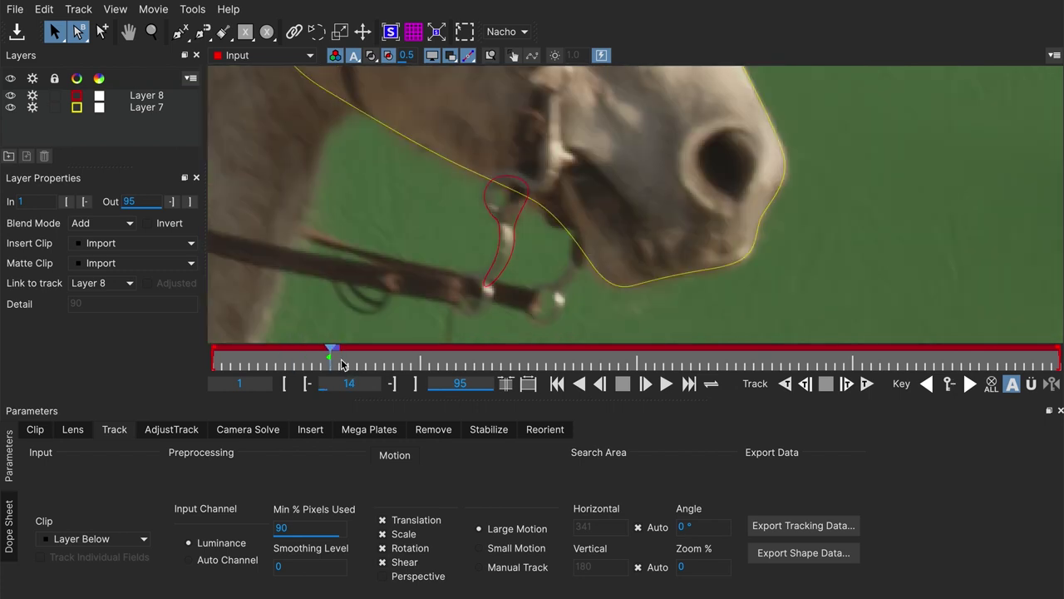
click(500, 234)
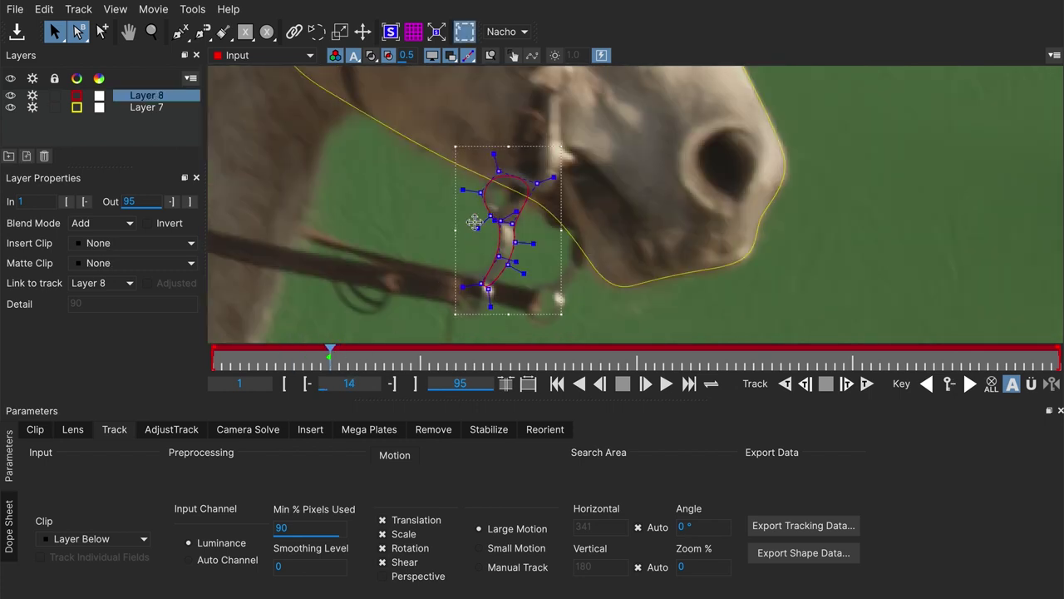
click(98, 284)
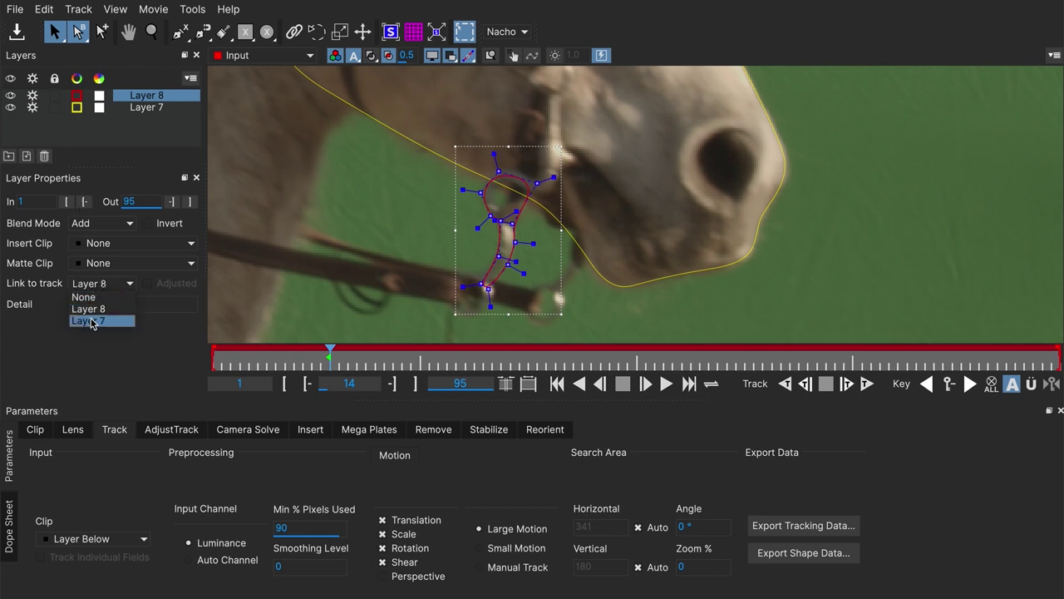
click(92, 323)
Rename Layer 7 as Head and the bit's Layer 8 as Cord.
double_click(148, 108)
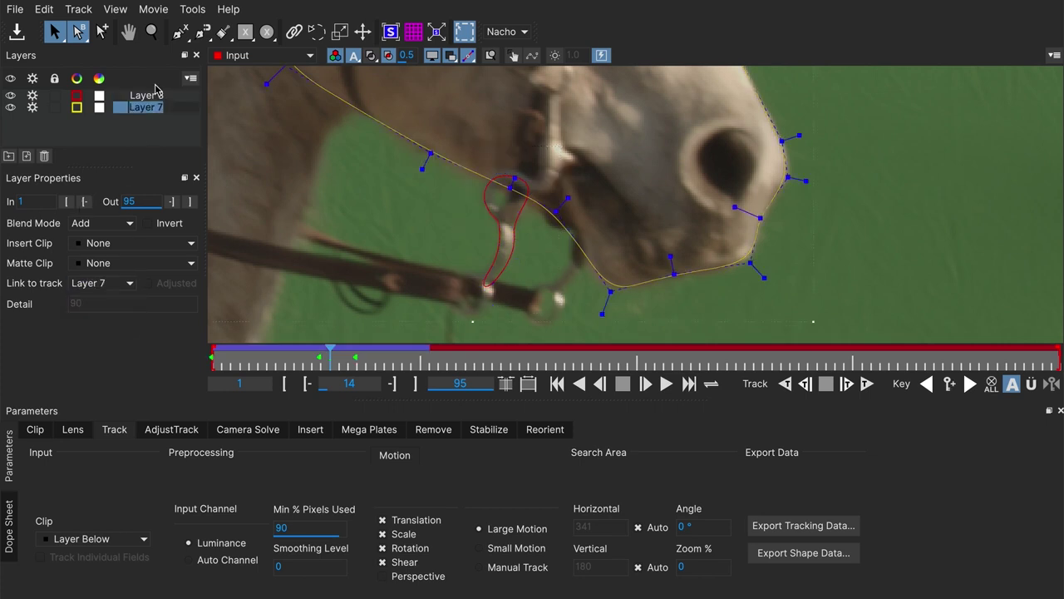
text(Head)
key(Return)
double_click(164, 94)
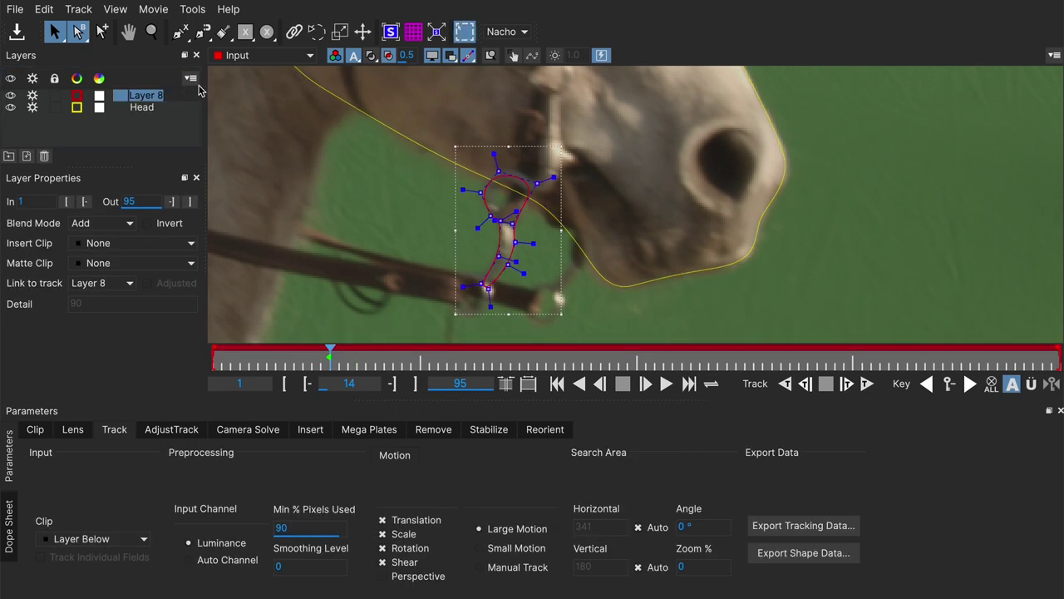
text(Cord)
key(Return)
Link the Cord layer to the Head layer's track.
click(151, 108)
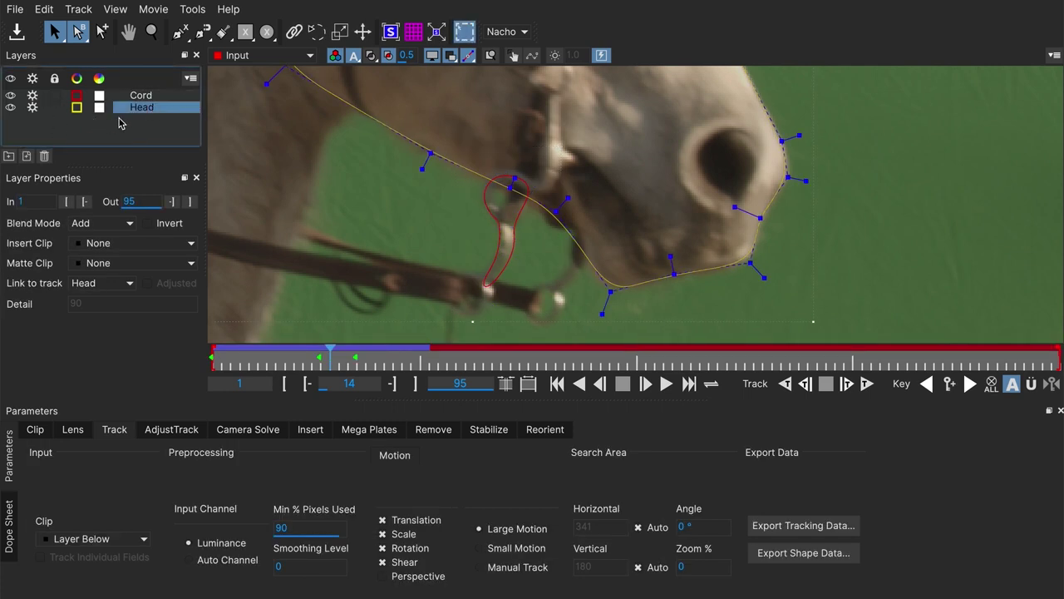
click(145, 98)
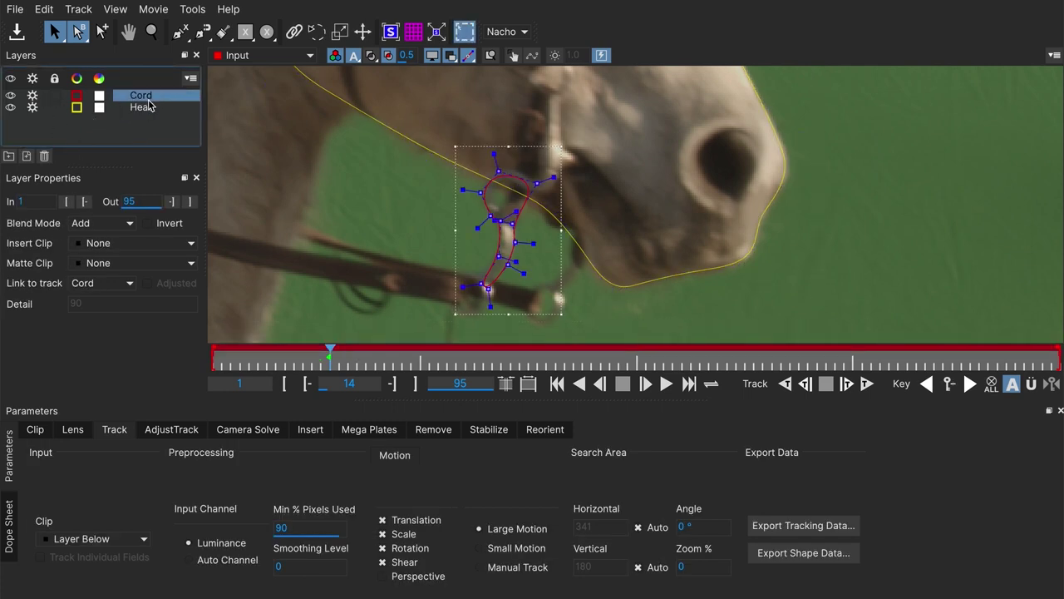
click(115, 283)
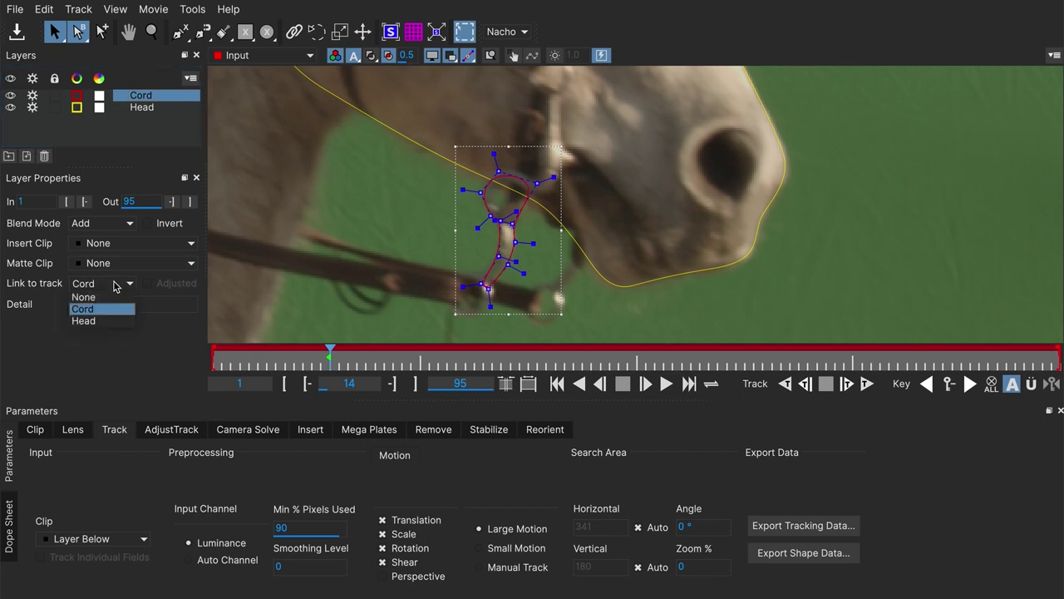
click(98, 322)
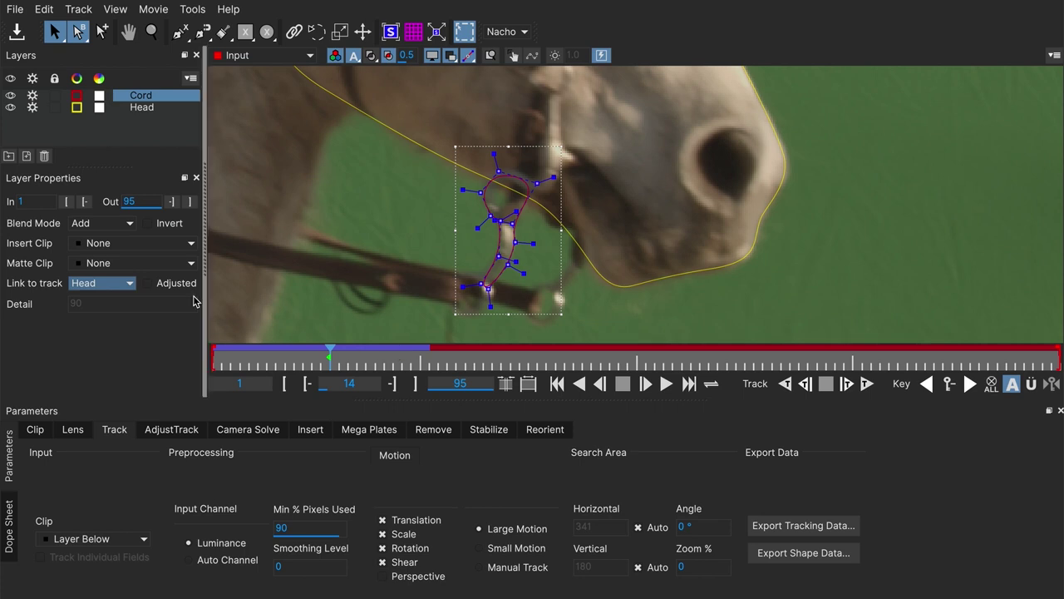
At frame 1, move the Cord shape's points to fit the bit's ring and shank.
drag(329, 352, 212, 354)
key(Left)
key(Left)
key(Left)
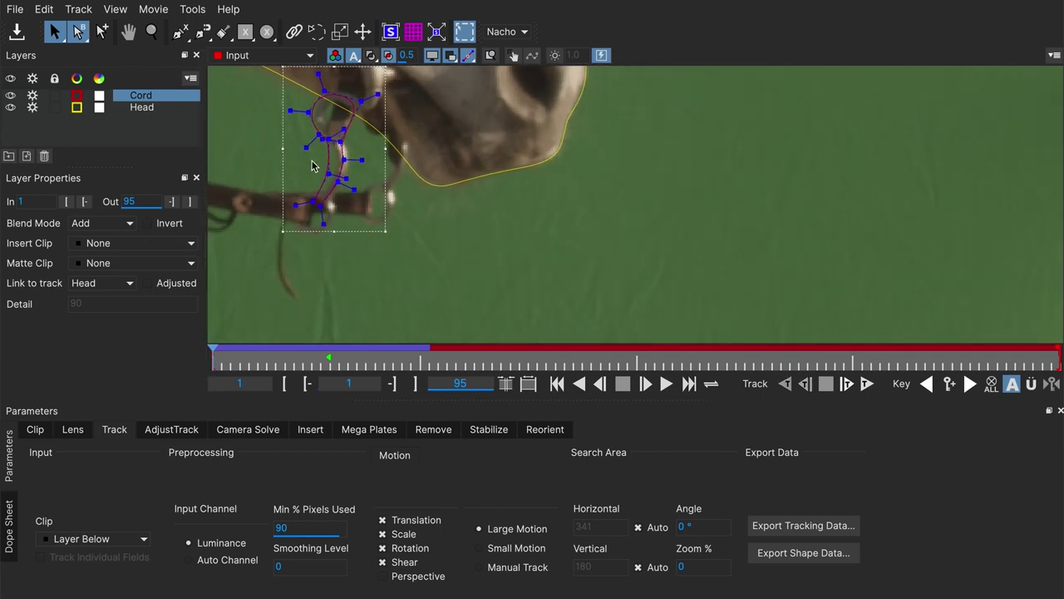
drag(361, 152, 308, 212)
mouse_move(357, 158)
mouse_down()
mouse_move(366, 161)
mouse_move(349, 177)
mouse_move(352, 143)
mouse_up()
click(357, 161)
drag(309, 111, 312, 113)
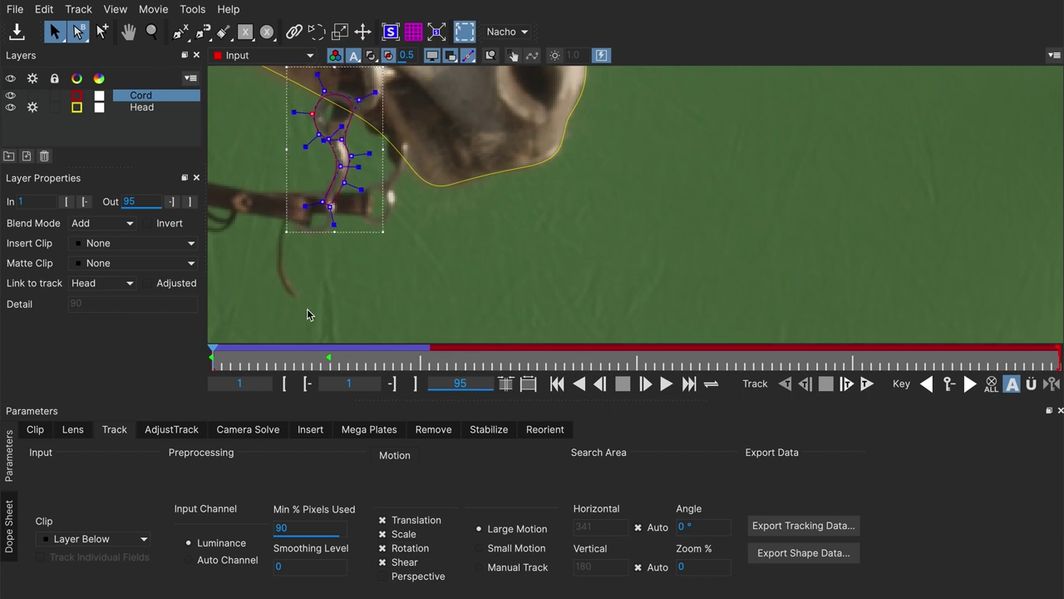
At frame 23, reposition the Cord shape's ring, middle and lower-end points to match the bit, and deselect it.
drag(260, 367, 411, 367)
key(x)
drag(645, 235, 313, 147)
key(q)
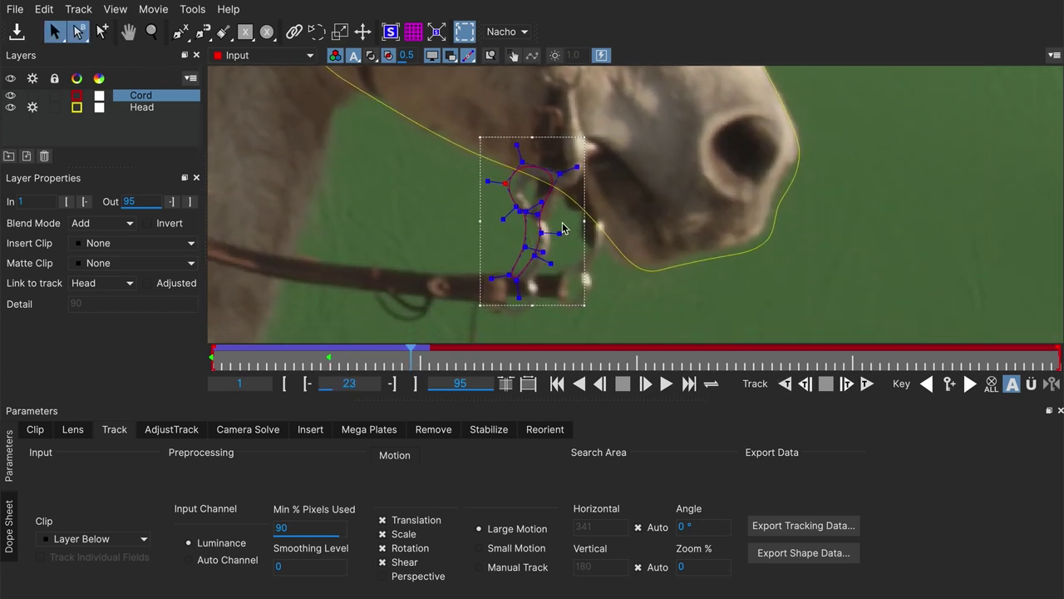
drag(502, 298, 513, 303)
click(573, 209)
click(526, 223)
mouse_move(525, 223)
mouse_down()
mouse_move(532, 214)
mouse_move(541, 229)
mouse_move(542, 217)
mouse_up()
drag(506, 182, 508, 189)
drag(549, 230, 550, 244)
click(592, 217)
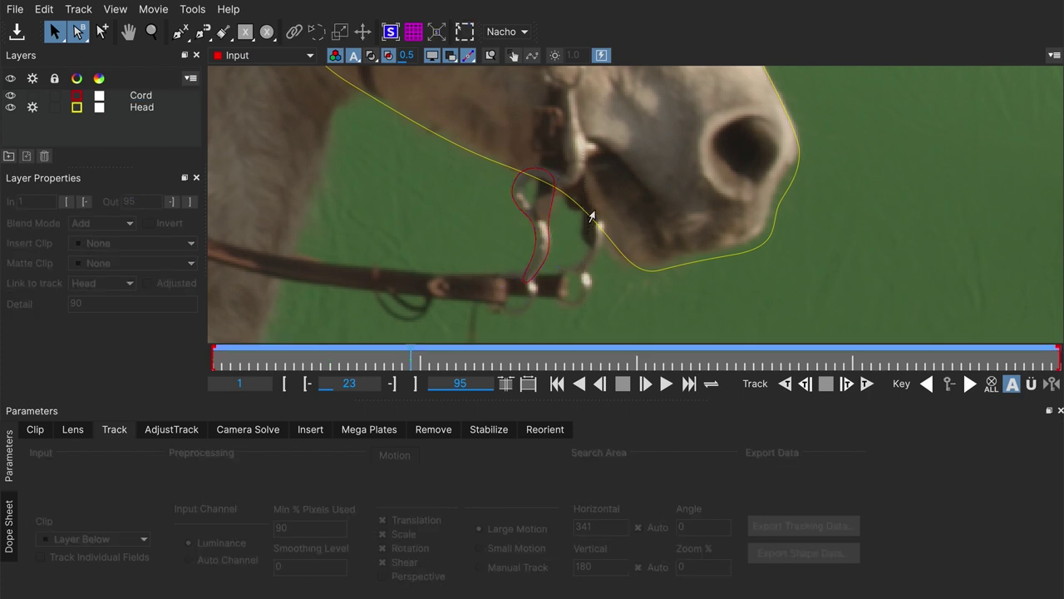
Tighten the Head outline around the horse's muzzle, chin and mouth at frame 23.
key(z)
scroll(596, 202, down, 2)
key(s)
scroll(596, 202, down, 3)
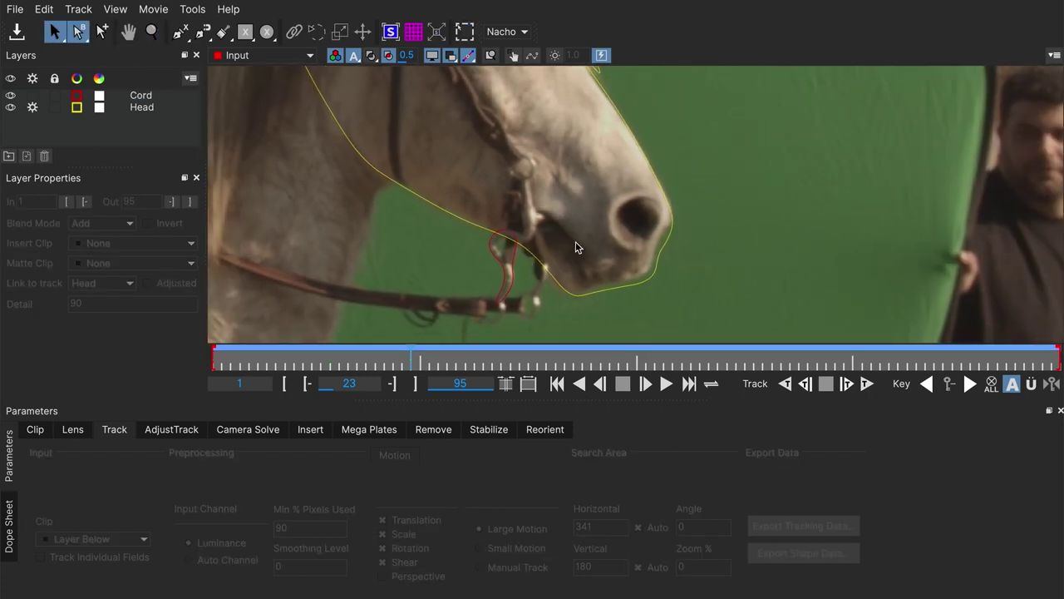
click(646, 274)
drag(657, 252, 672, 223)
drag(653, 282, 564, 293)
drag(532, 250, 543, 244)
key(z)
scroll(583, 221, down, 5)
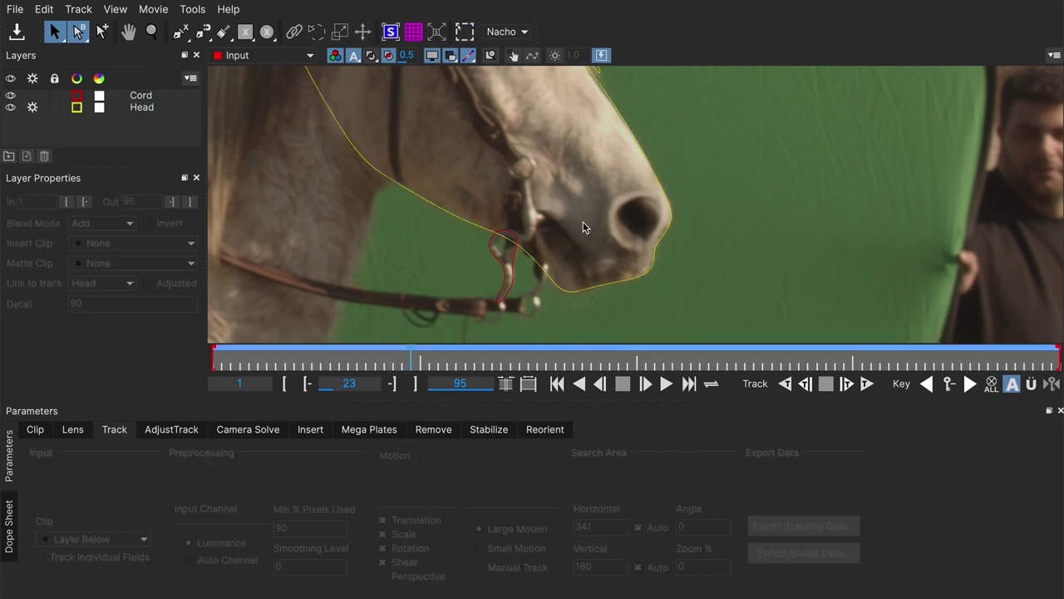
Review how the Head and Cord shapes follow the horse between frames 23 and 14, stopping at frame 16.
scroll(512, 250, up, 4)
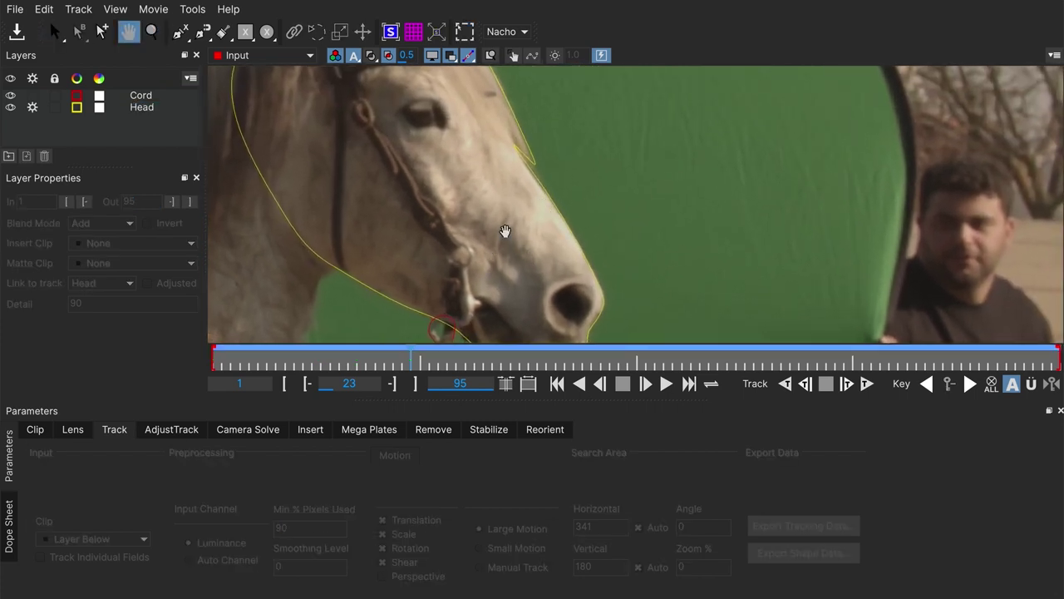
key(s)
click(480, 275)
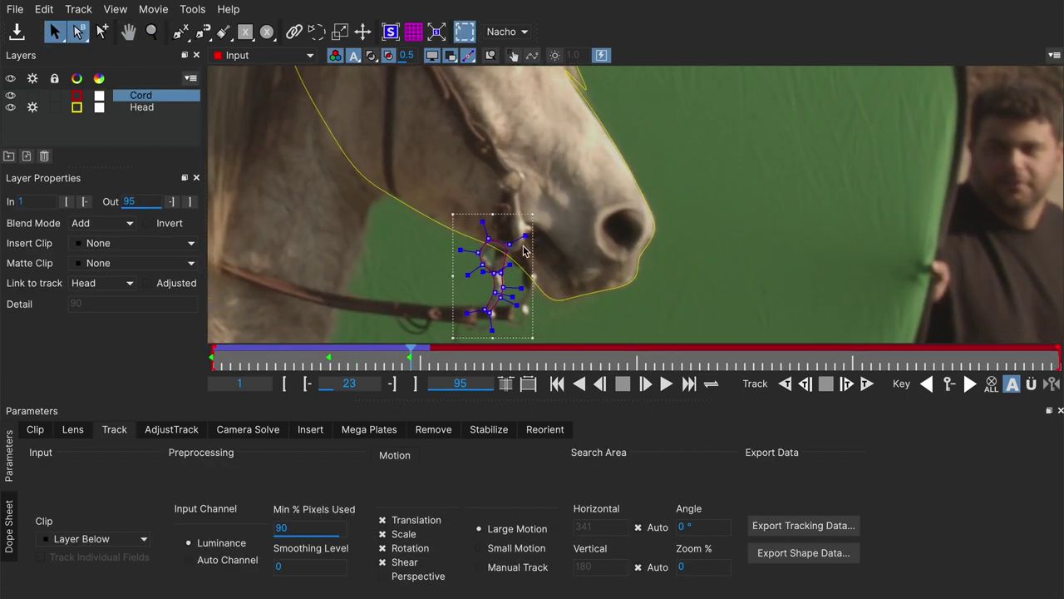
key(Left)
key(Left)
key(Left)
key(Left)
key(Left)
key(Left)
key(Left)
key(Left)
key(Left)
click(373, 311)
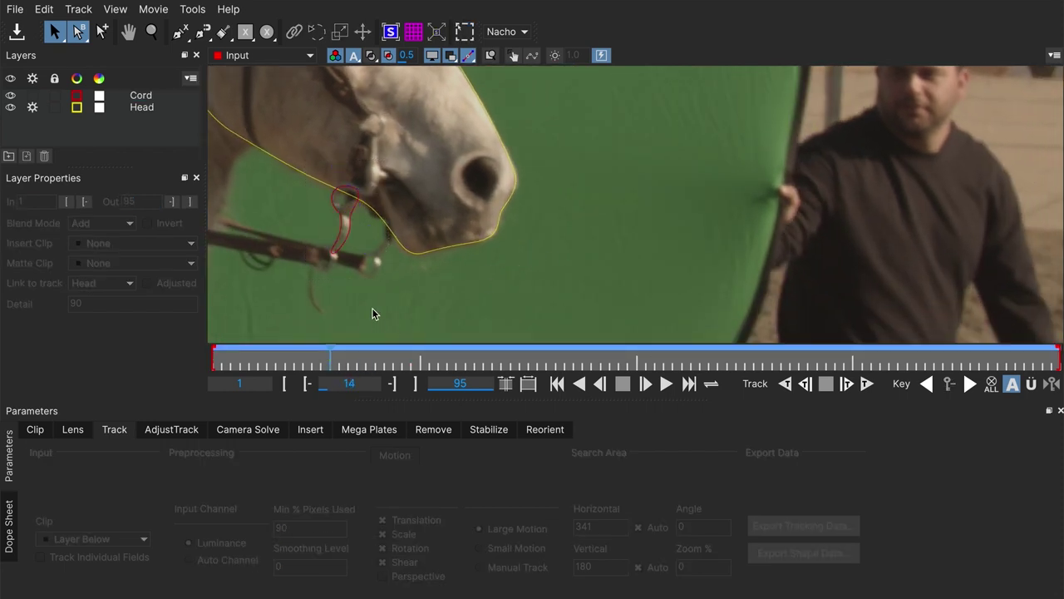
key(z)
scroll(418, 240, down, 3)
scroll(441, 240, up, 1)
key(s)
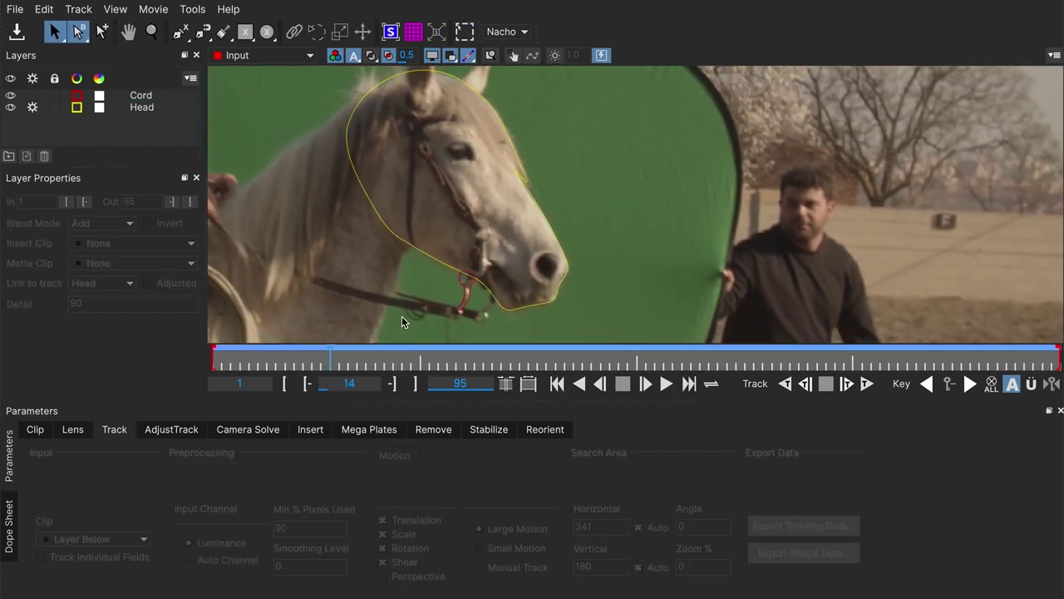
drag(351, 352, 343, 332)
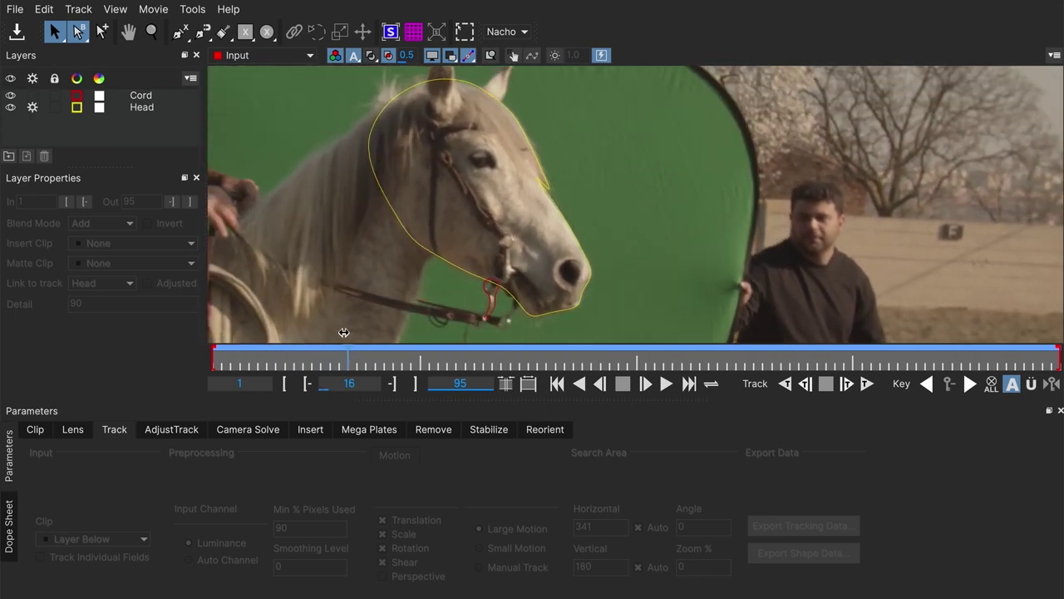
scroll(428, 236, up, 2)
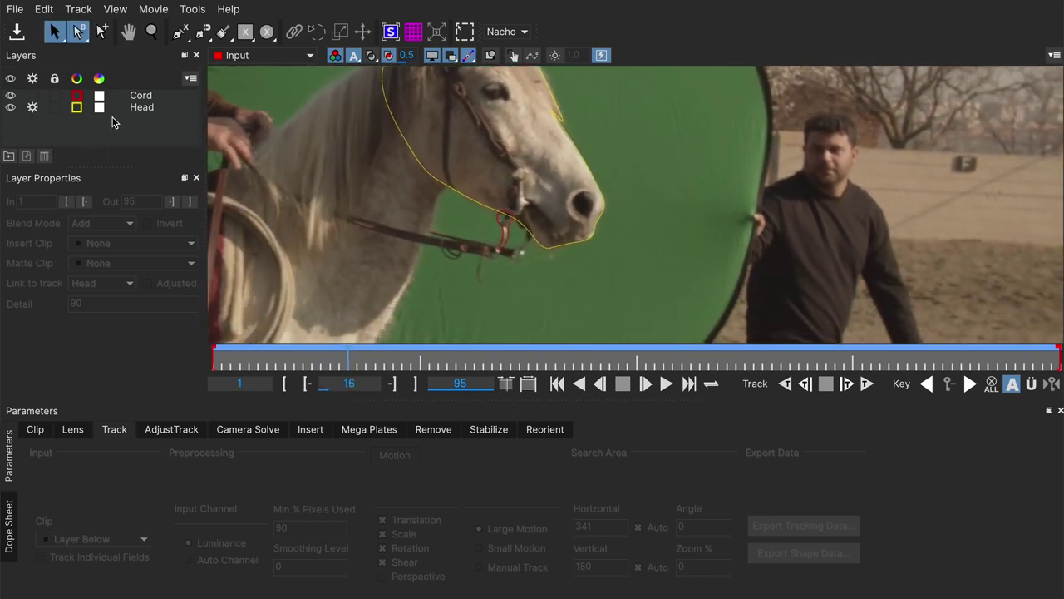
Lock the Head layer and turn off its tracking, while leaving the Cord layer unlocked.
click(141, 95)
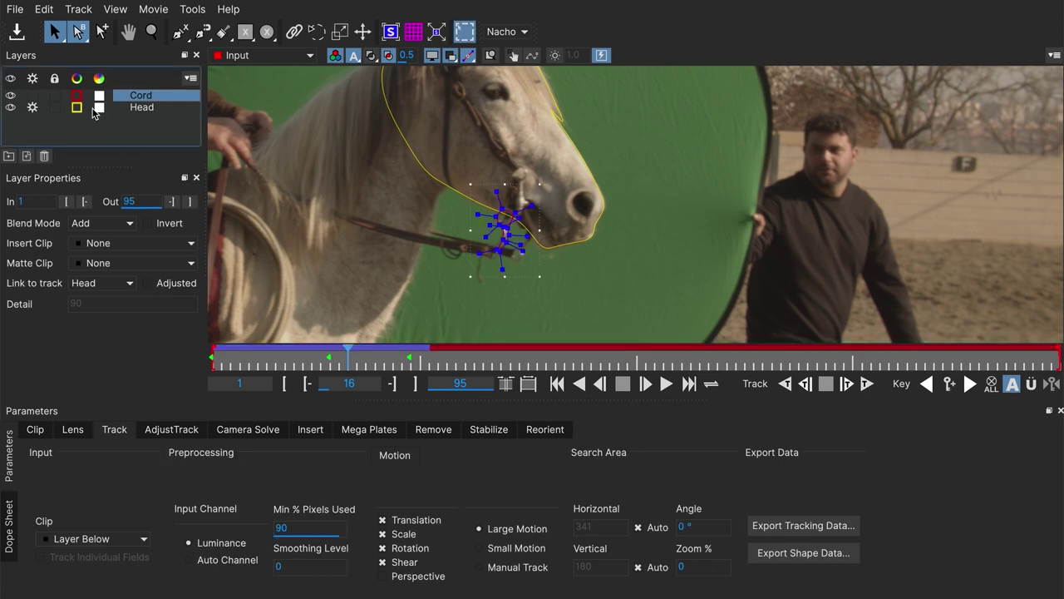
click(56, 97)
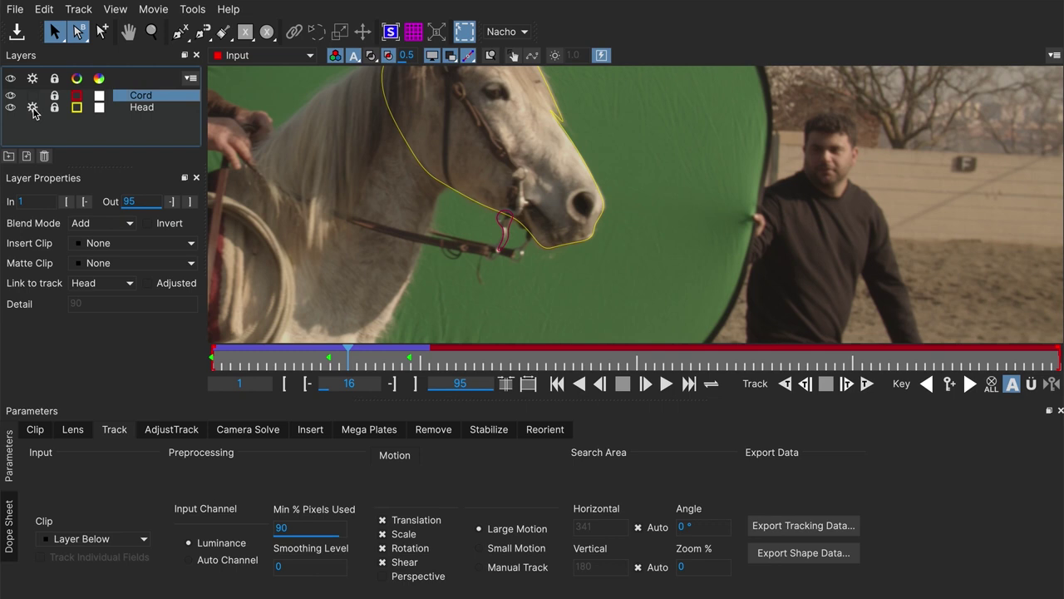
click(54, 97)
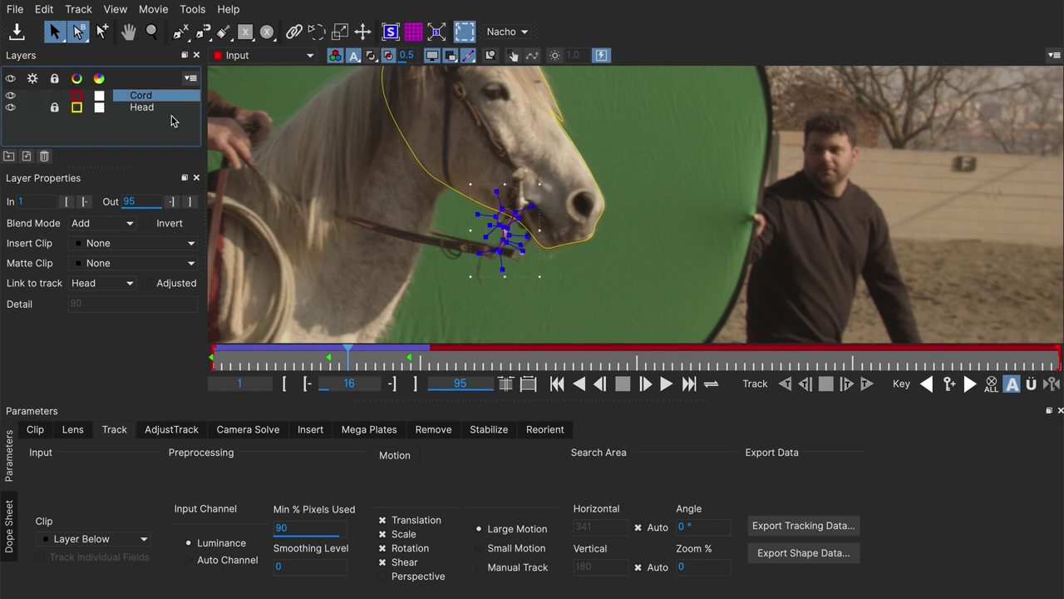
click(593, 193)
key(x)
drag(466, 166, 395, 205)
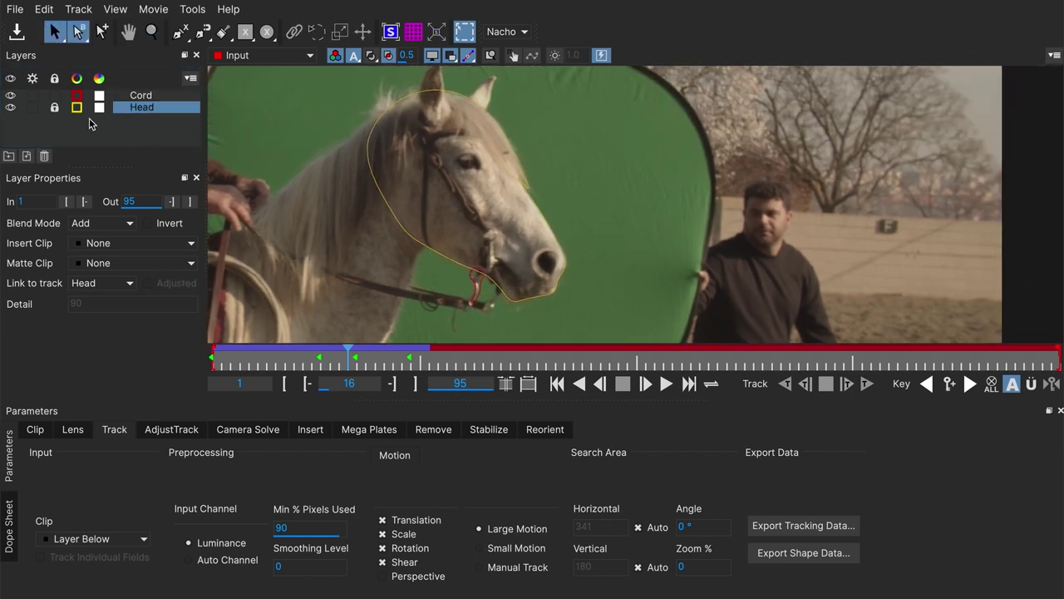
Draw a four-point X-spline at frame 16 around the rein between the horse's chest and the bit.
key(x)
drag(460, 235, 456, 190)
key(z)
key(x)
key(z)
key(x)
click(180, 31)
click(378, 170)
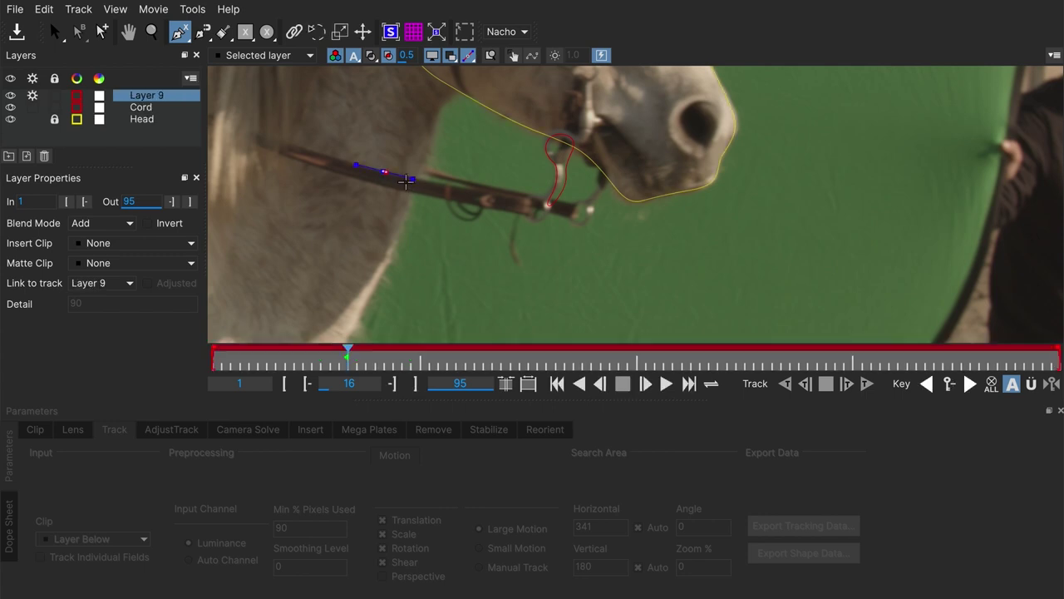
mouse_move(527, 213)
mouse_down()
mouse_move(537, 199)
mouse_move(519, 214)
mouse_up()
mouse_move(382, 172)
mouse_down()
mouse_move(372, 160)
mouse_move(381, 150)
mouse_move(382, 172)
mouse_up()
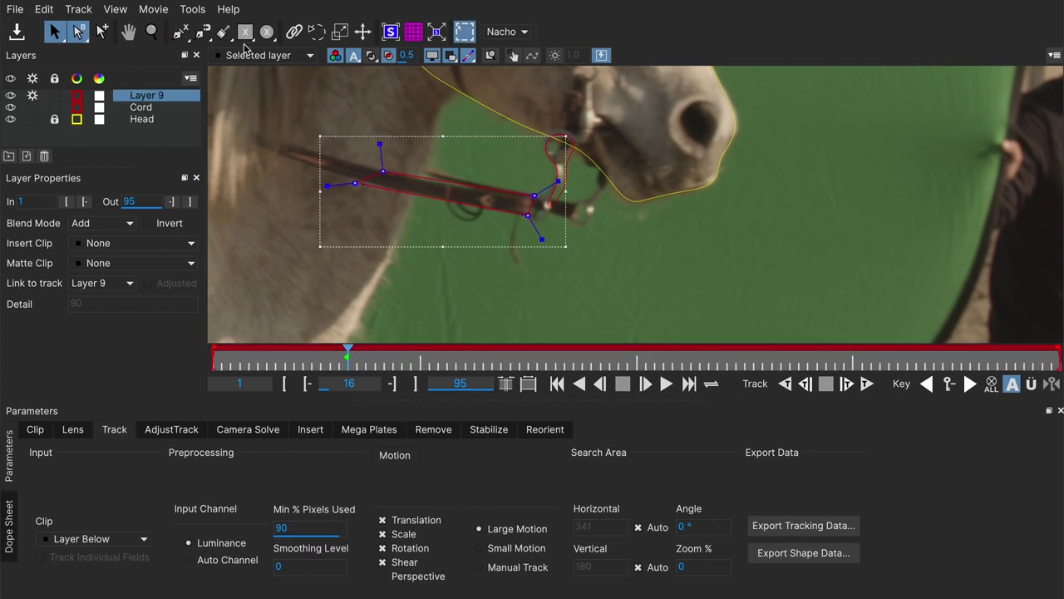
Add a midpoint on the rein shape's upper edge and adjust its end points to fit the rein.
click(457, 187)
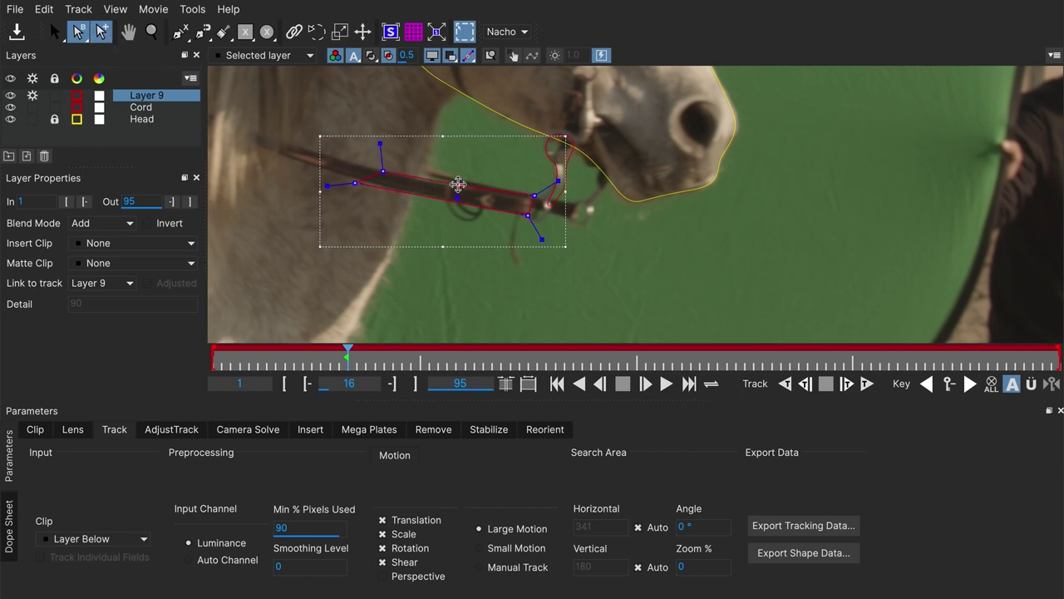
drag(538, 197, 553, 182)
click(616, 193)
click(354, 181)
drag(354, 181, 356, 179)
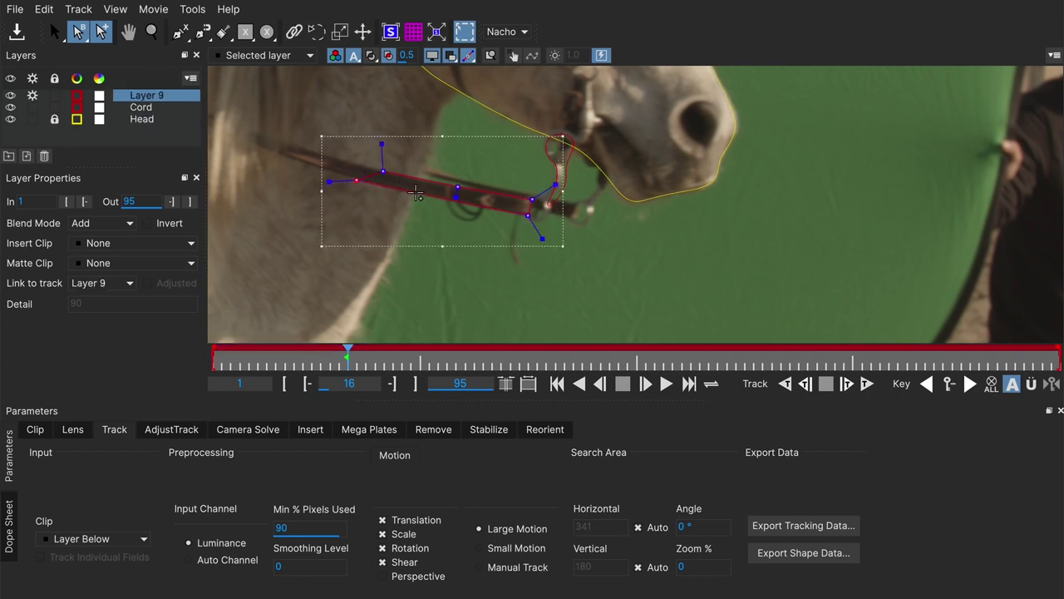
Track the rein shape backward from frame 16 to frame 14 and dismiss the tracking warning.
key(s)
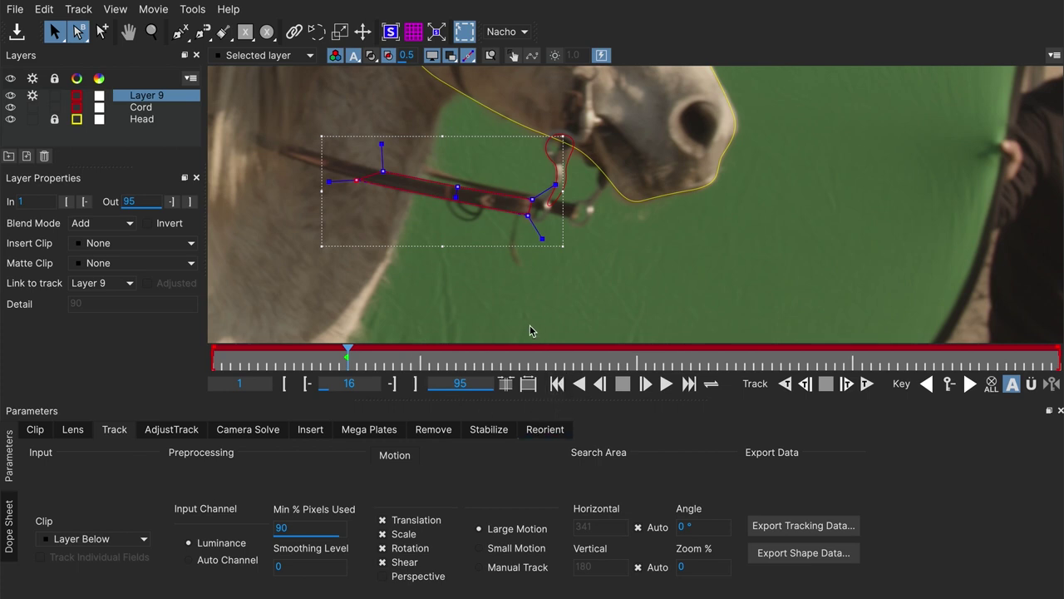
key(Left)
key(Left)
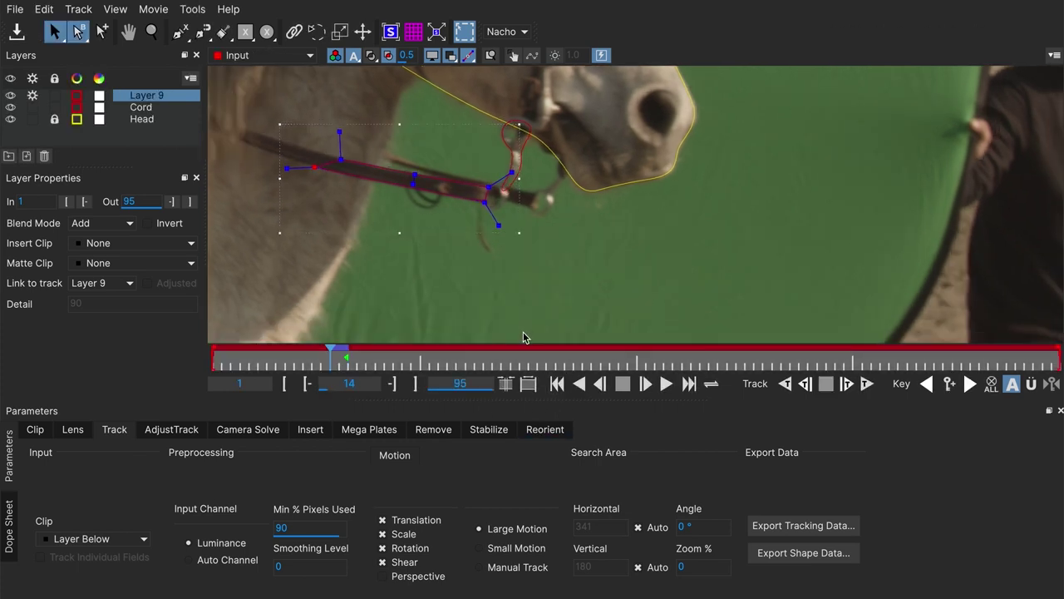
click(537, 320)
click(540, 314)
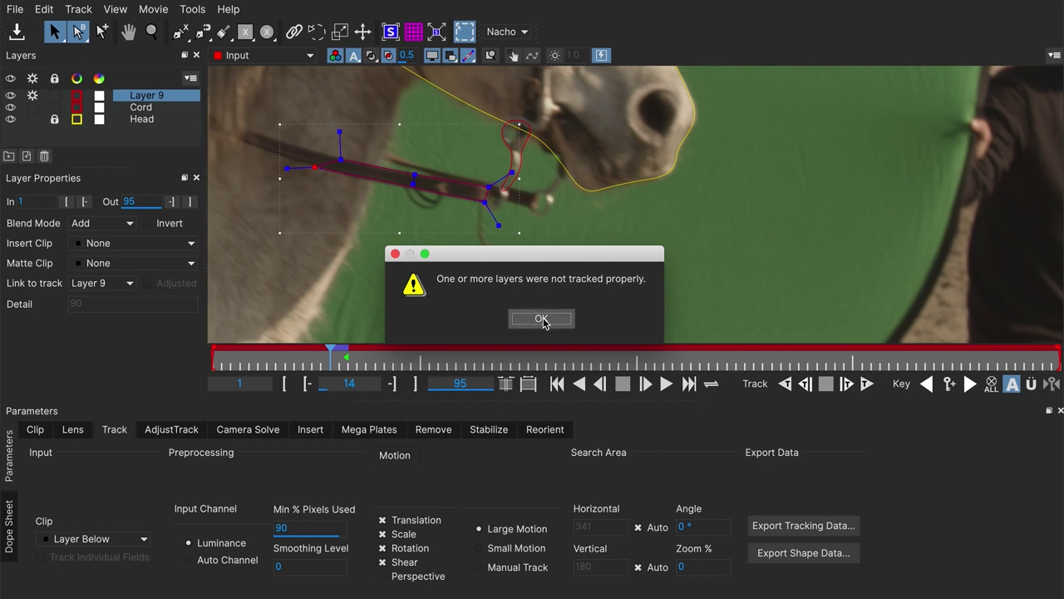
click(545, 319)
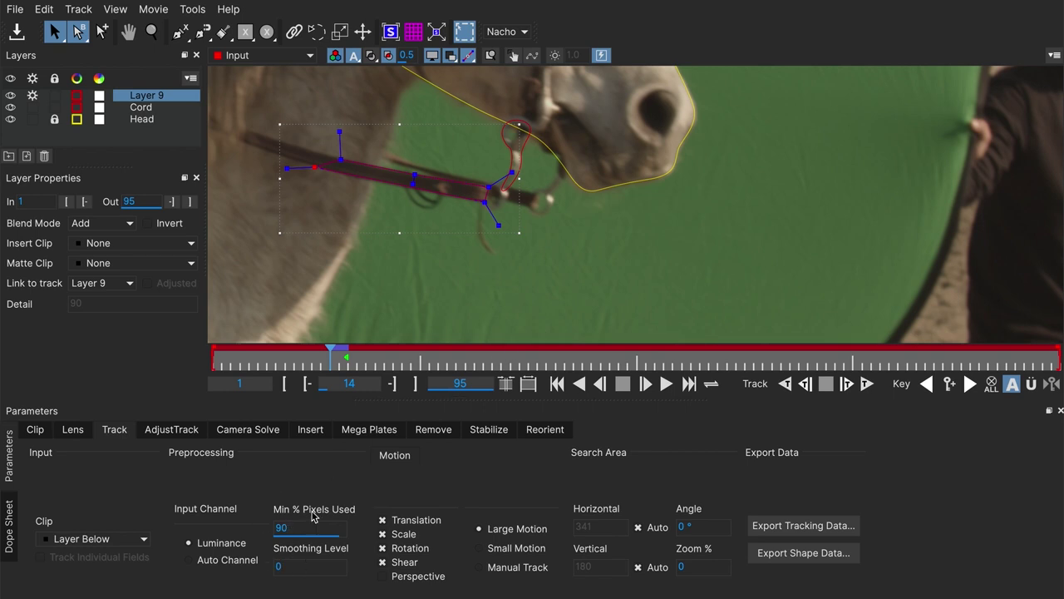
Turn off shear in the rein layer's motion tracking and adjust the rein shape's end points to fit at frame 14.
click(405, 564)
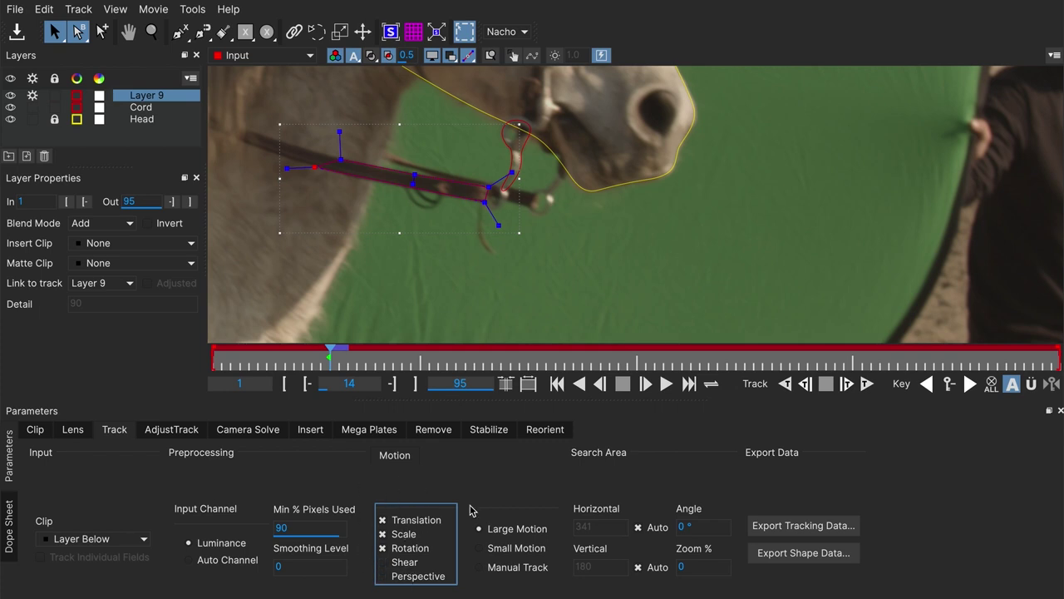
click(301, 530)
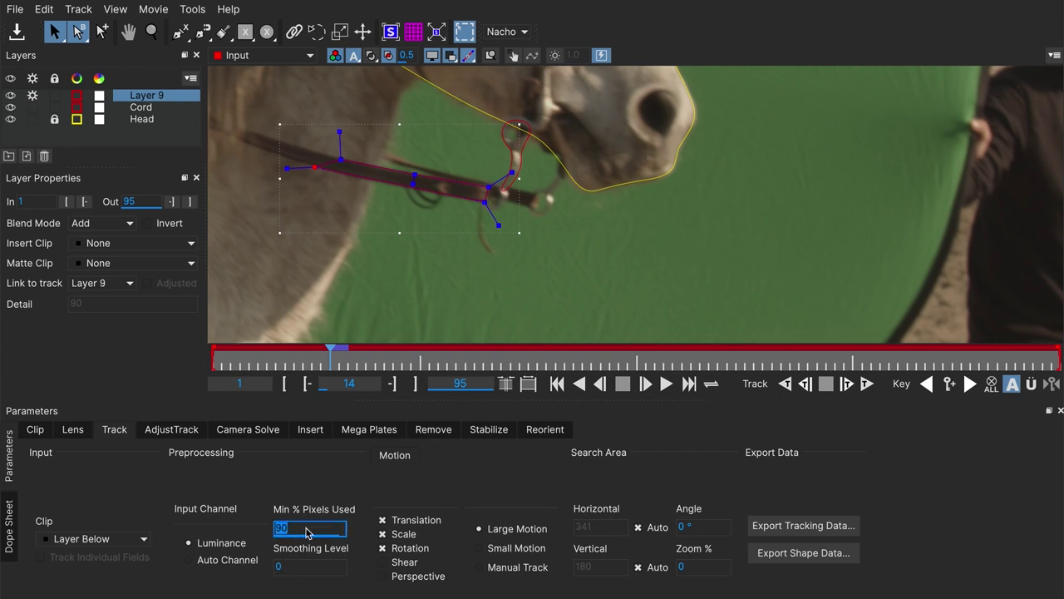
click(306, 565)
drag(341, 158, 341, 156)
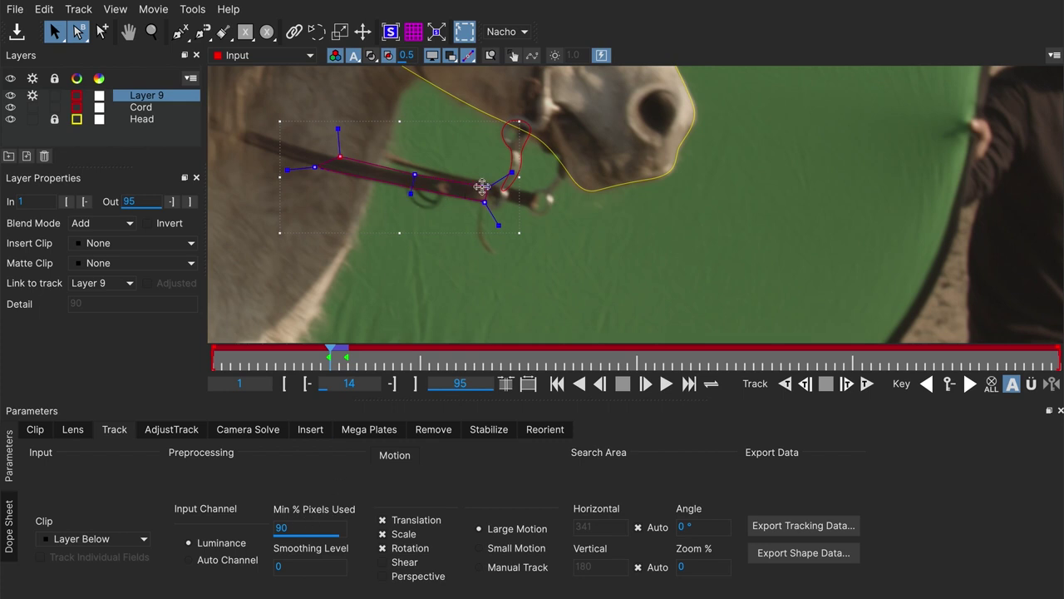
drag(488, 185, 483, 201)
Move the whole rein shape onto the rein at frame 13.
key(Left)
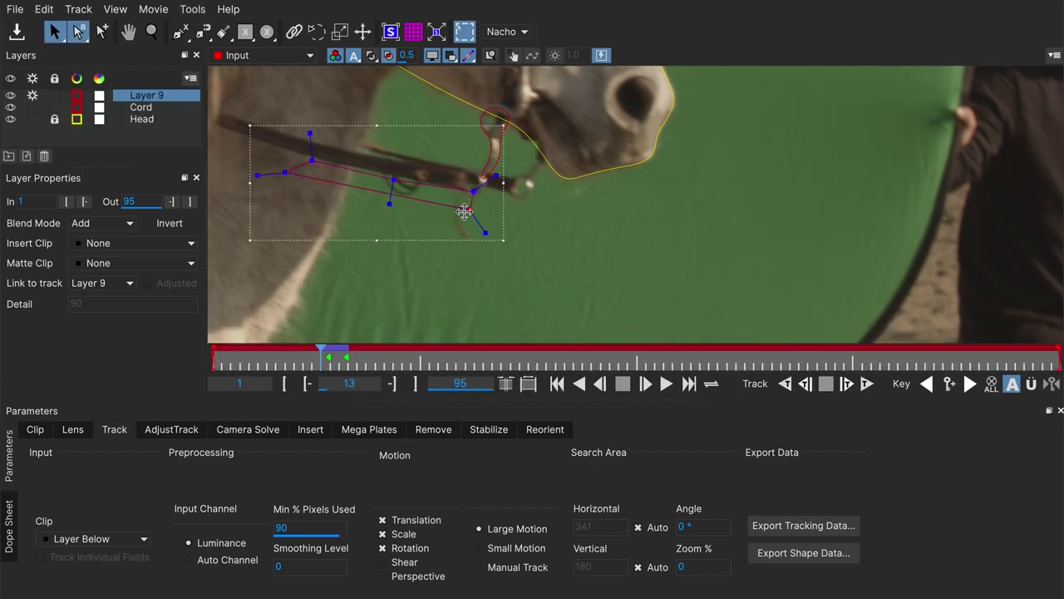
click(464, 218)
key(Right)
key(Right)
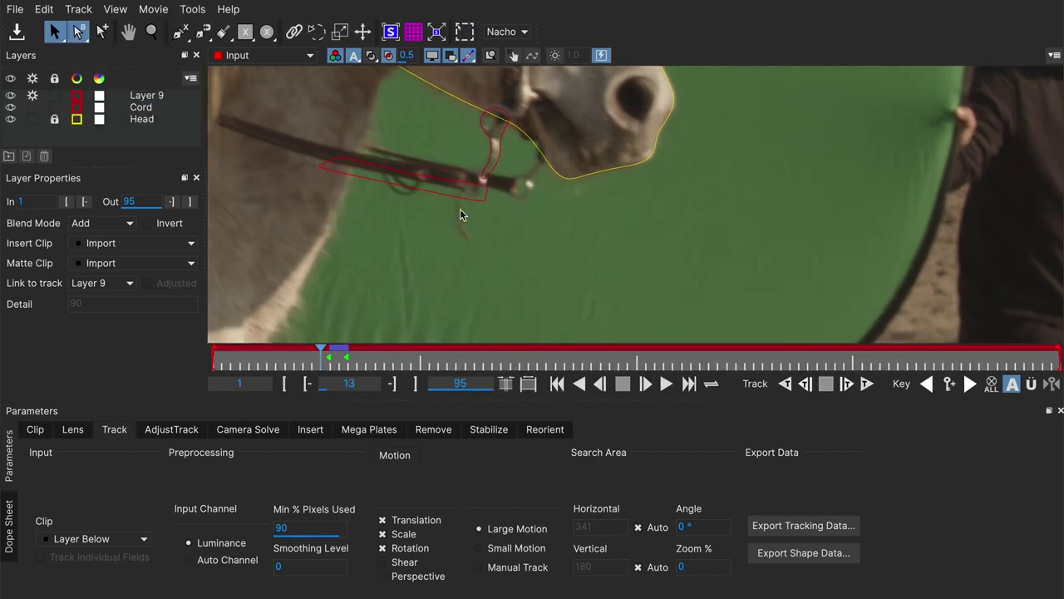
key(Right)
key(Left)
key(Left)
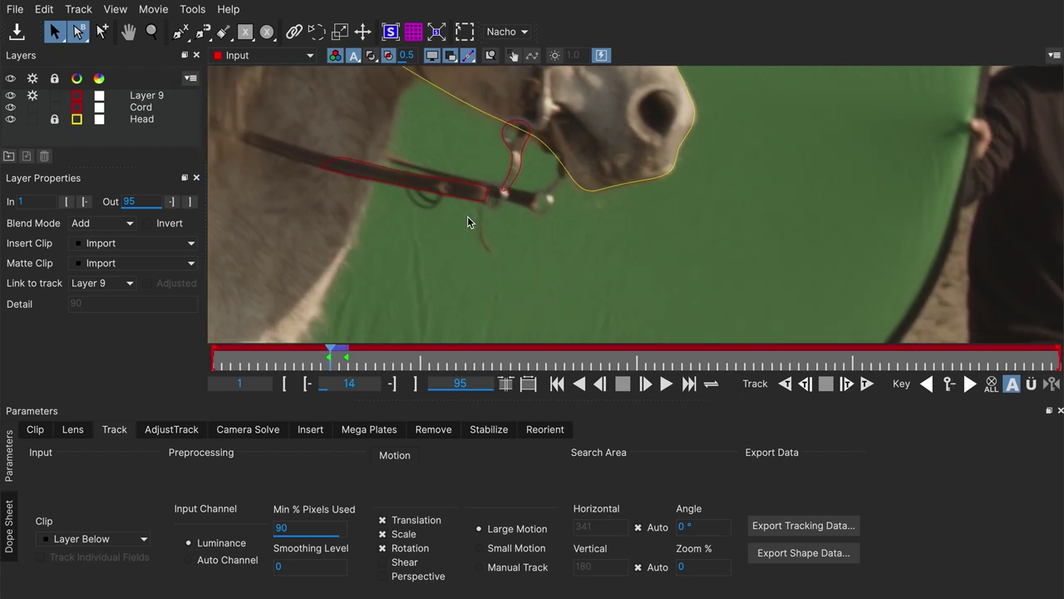
click(469, 197)
key(Left)
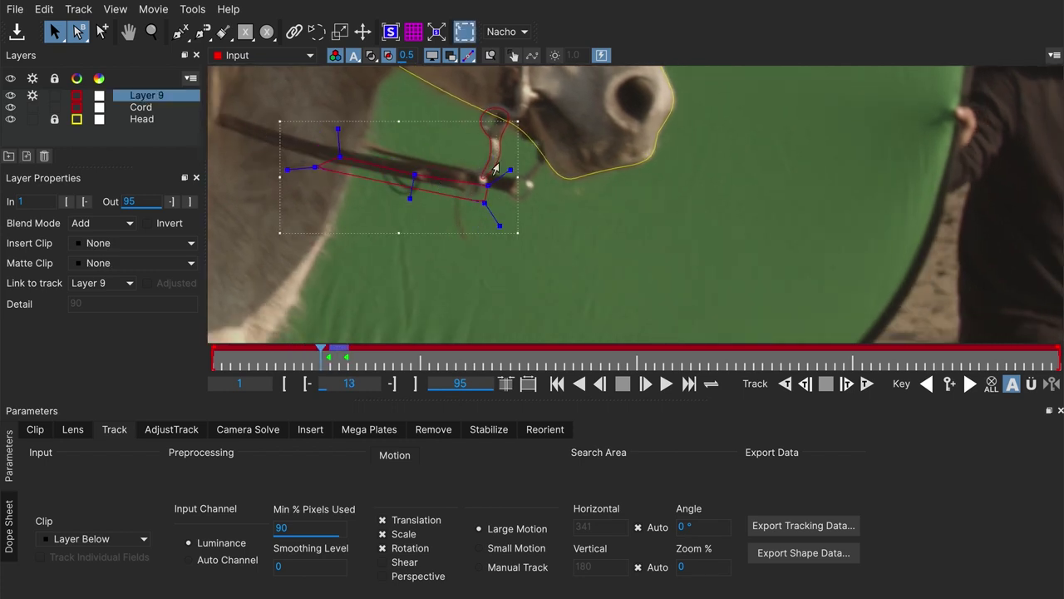
drag(517, 151, 495, 138)
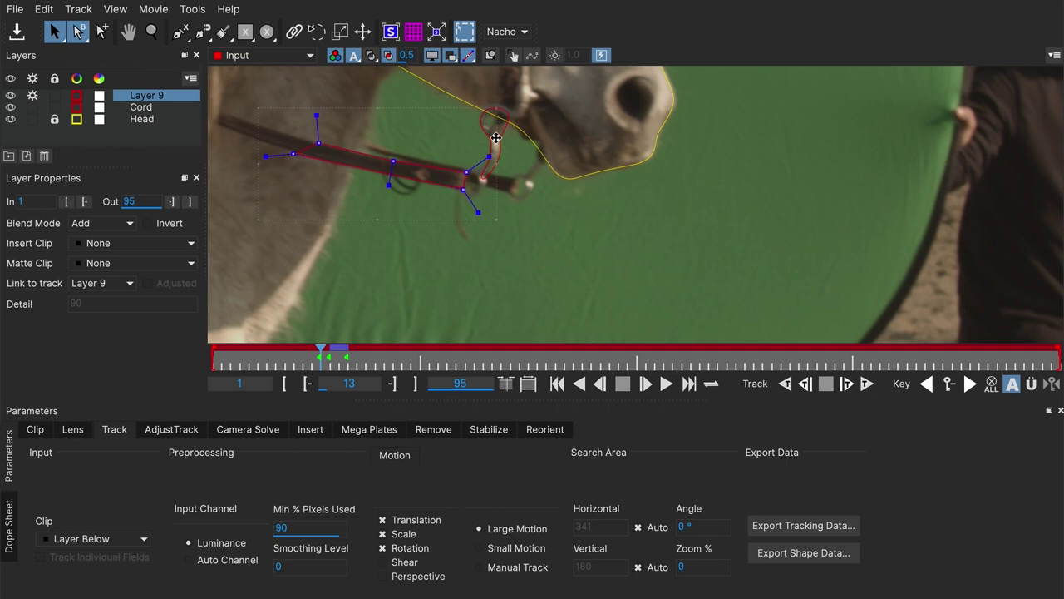
Reposition the rein shape over the rein at frame 12.
key(Left)
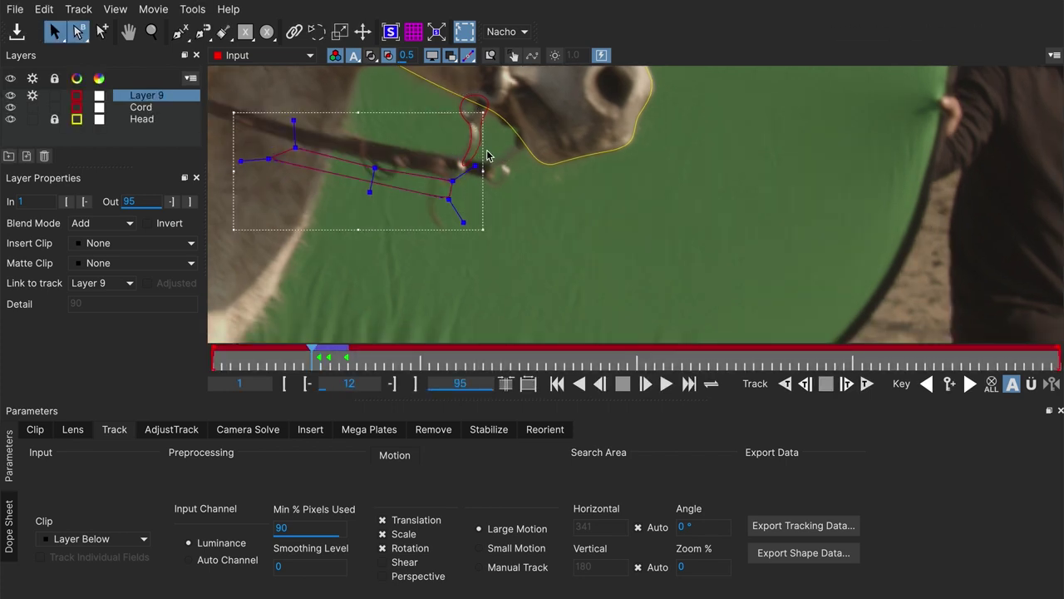
key(Right)
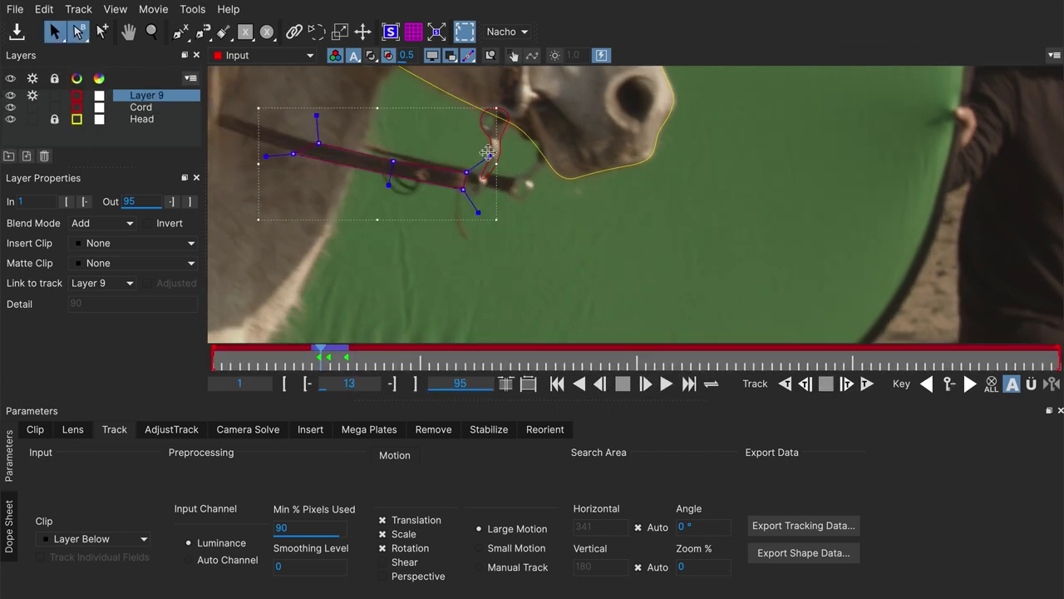
key(Left)
drag(481, 139, 478, 121)
Track the rein shape backward from frame 12 to frame 1.
key(z)
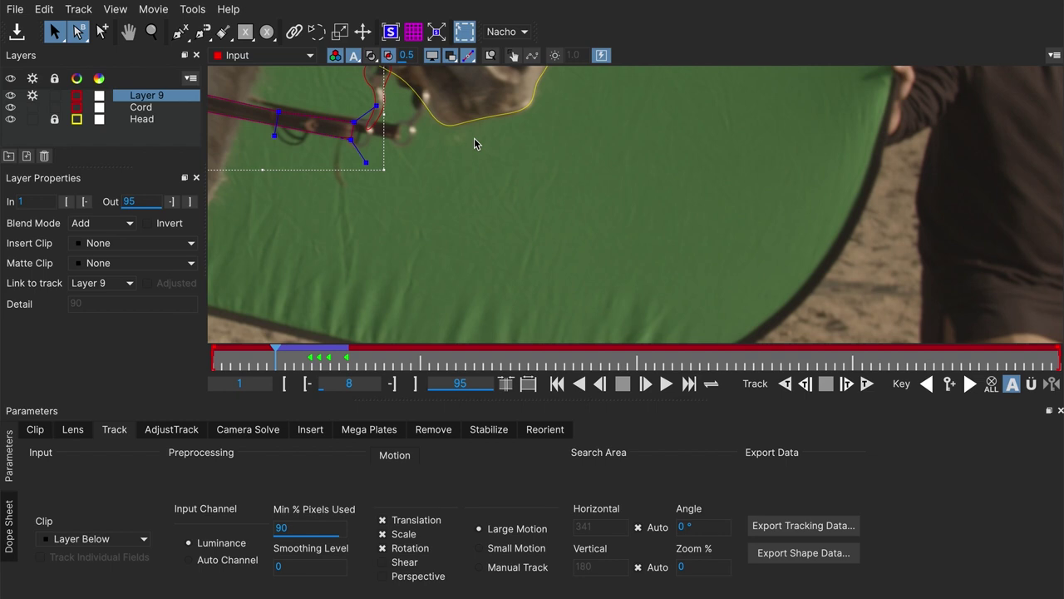
key(x)
drag(580, 181, 666, 229)
key(s)
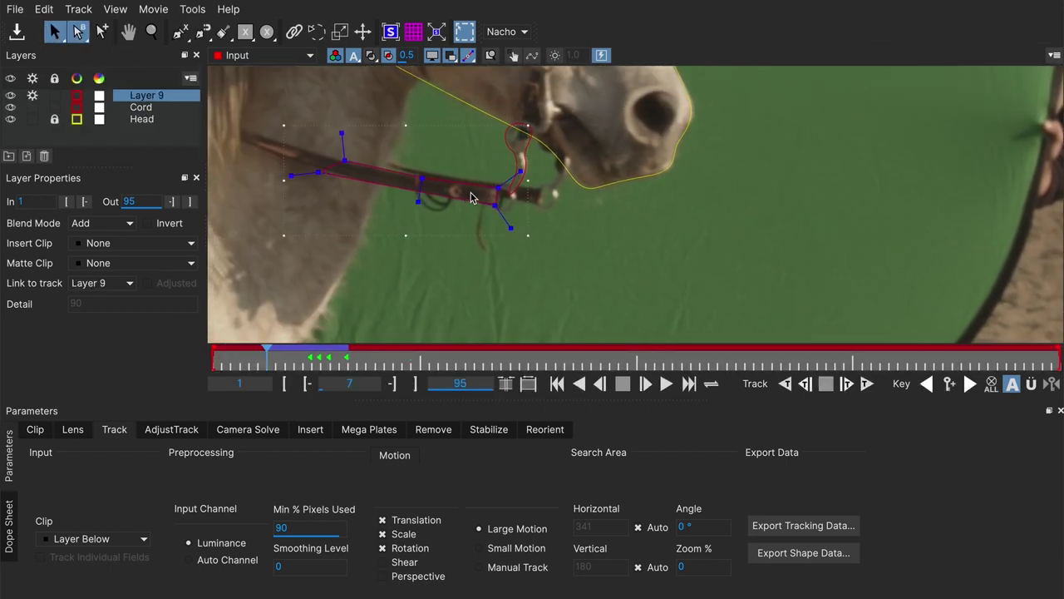
key(z)
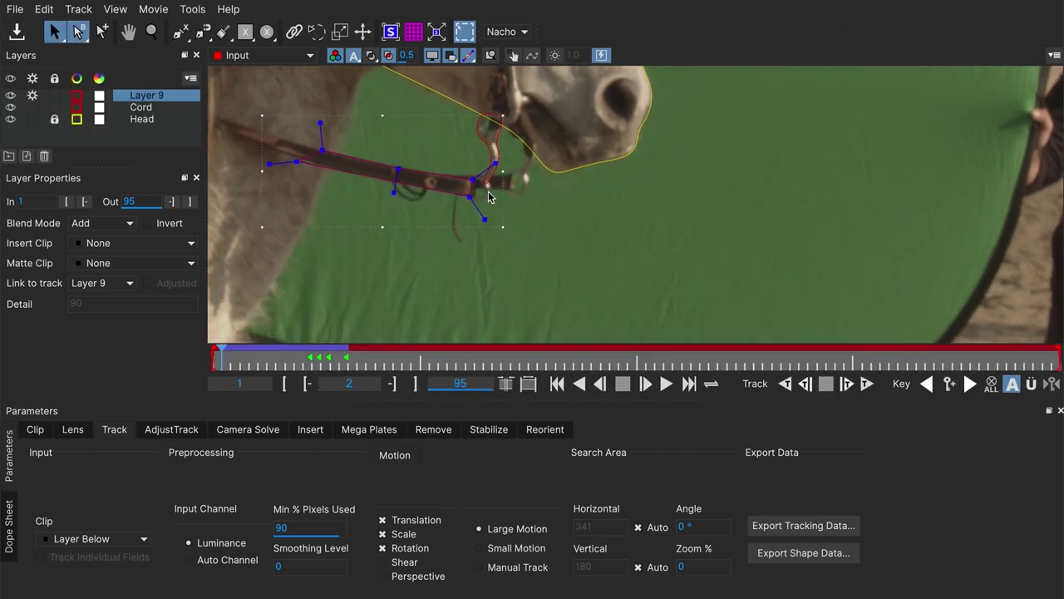
Adjust the rein shape's chest-side and bit-side end points to fit the rein at frame 1, and deselect it.
mouse_move(317, 146)
mouse_down()
mouse_move(297, 150)
mouse_move(305, 143)
mouse_up()
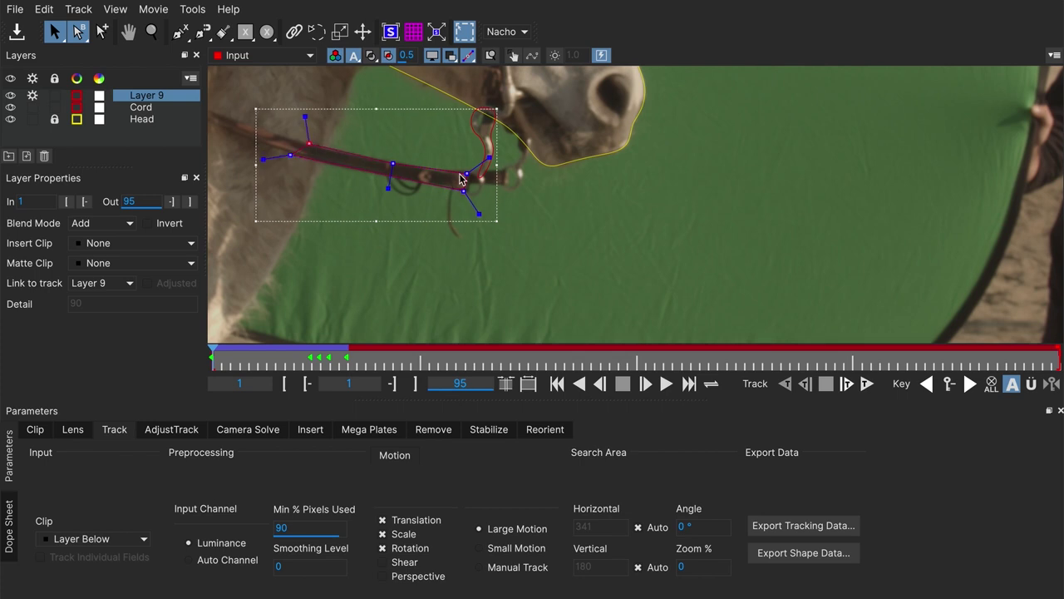
drag(467, 174, 469, 171)
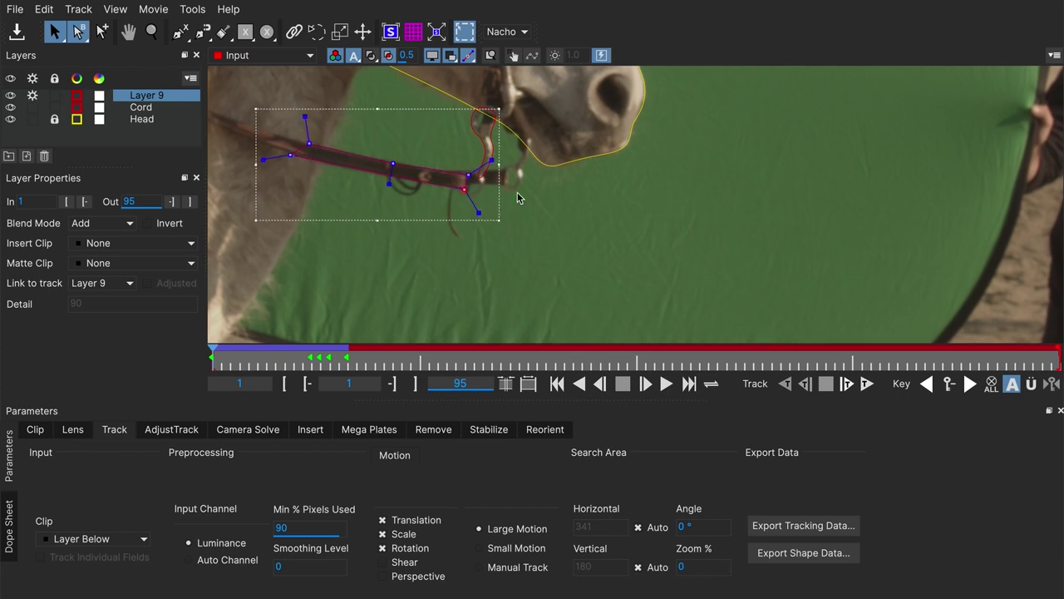
click(550, 228)
key(x)
scroll(573, 263, down, 3)
key(s)
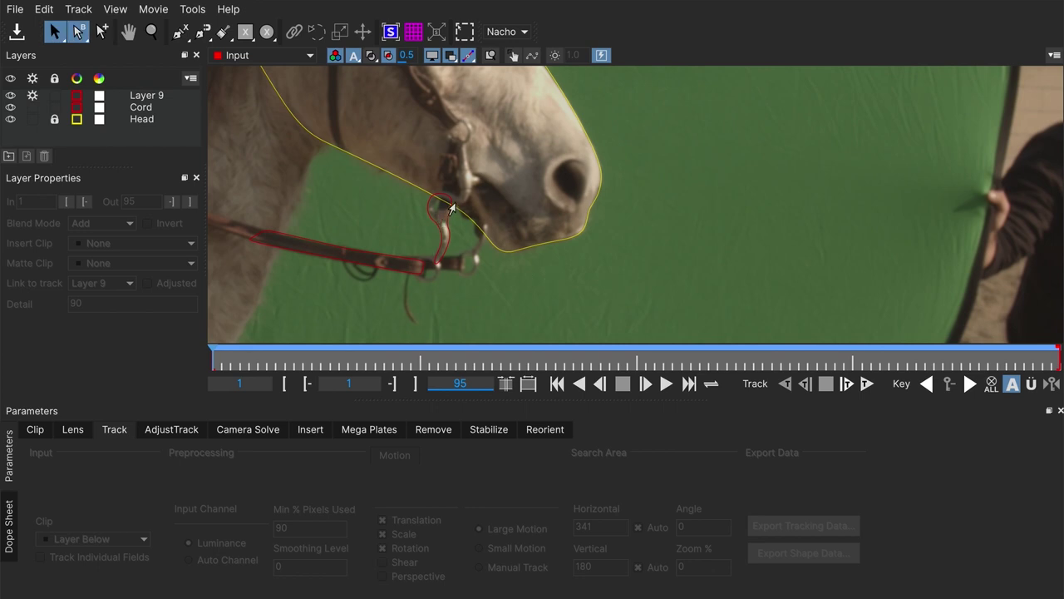
Set the out point at frame 25 and fit the timeline to the in and out range.
scroll(380, 325, down, 2)
click(404, 246)
drag(333, 359, 349, 359)
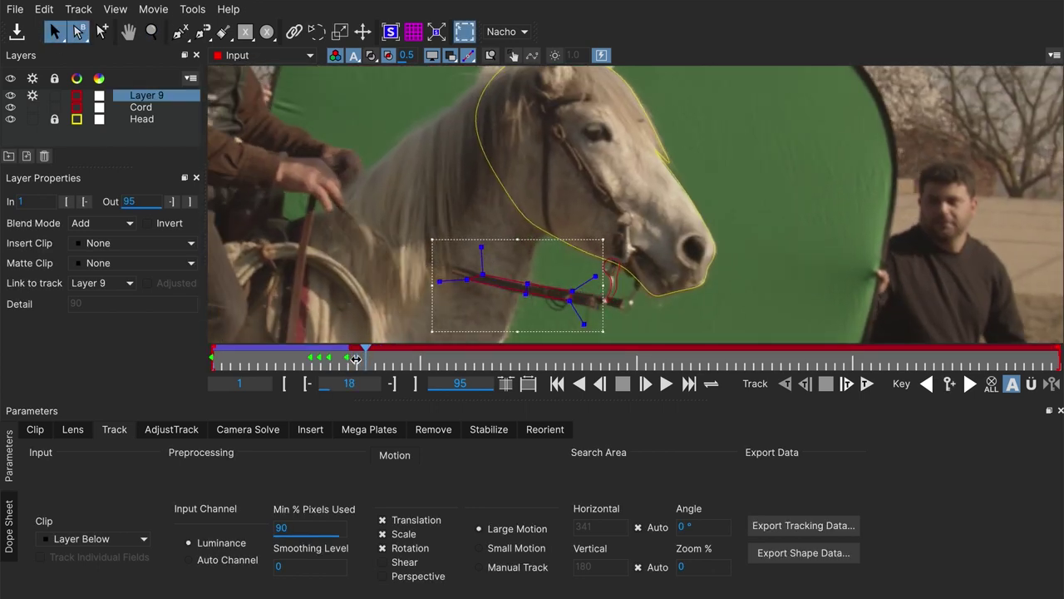
click(162, 108)
click(171, 119)
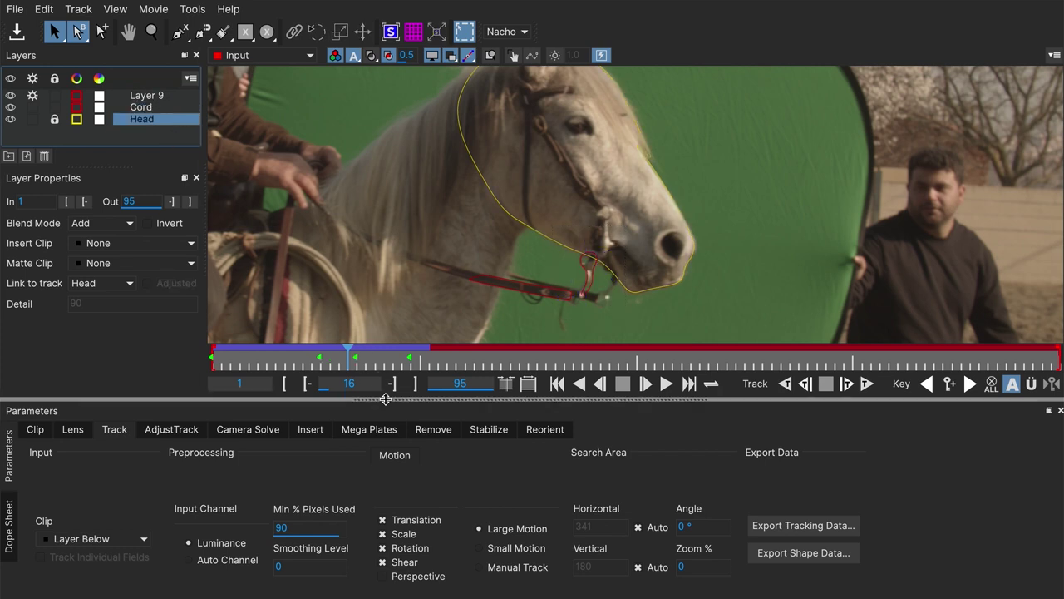
click(422, 356)
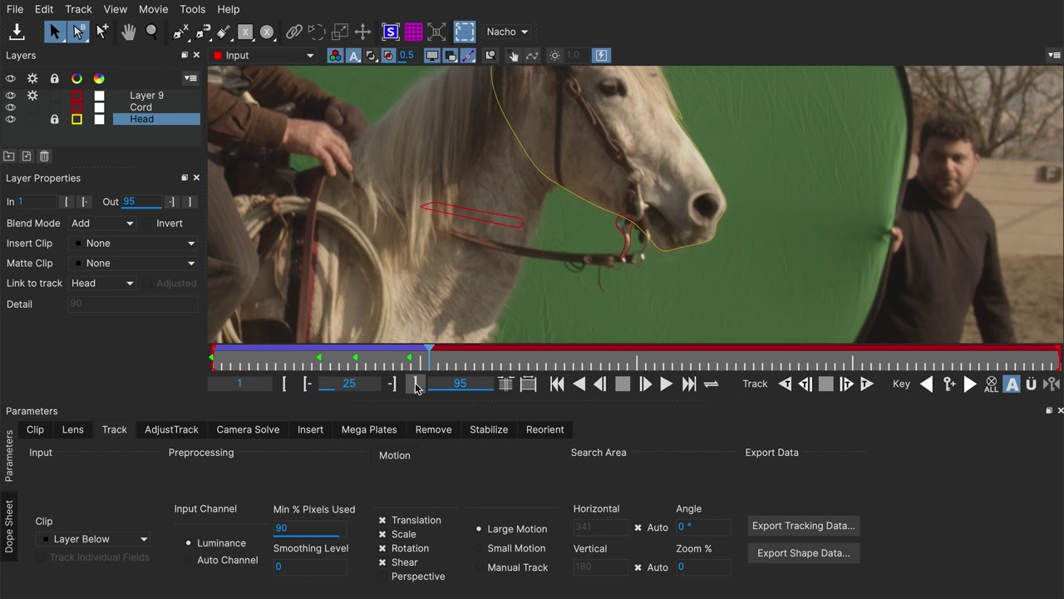
click(416, 385)
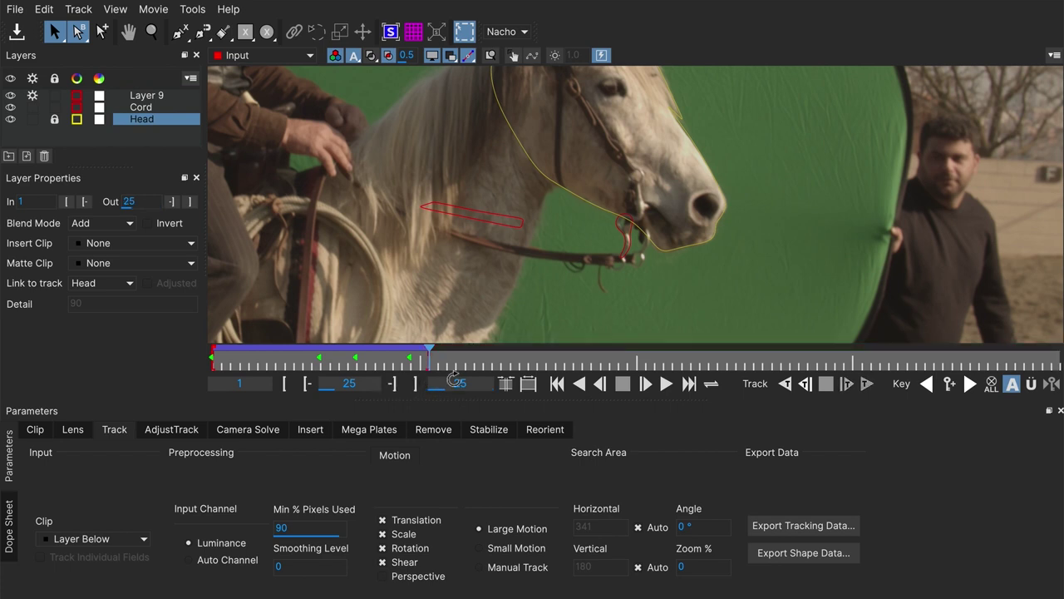
click(506, 383)
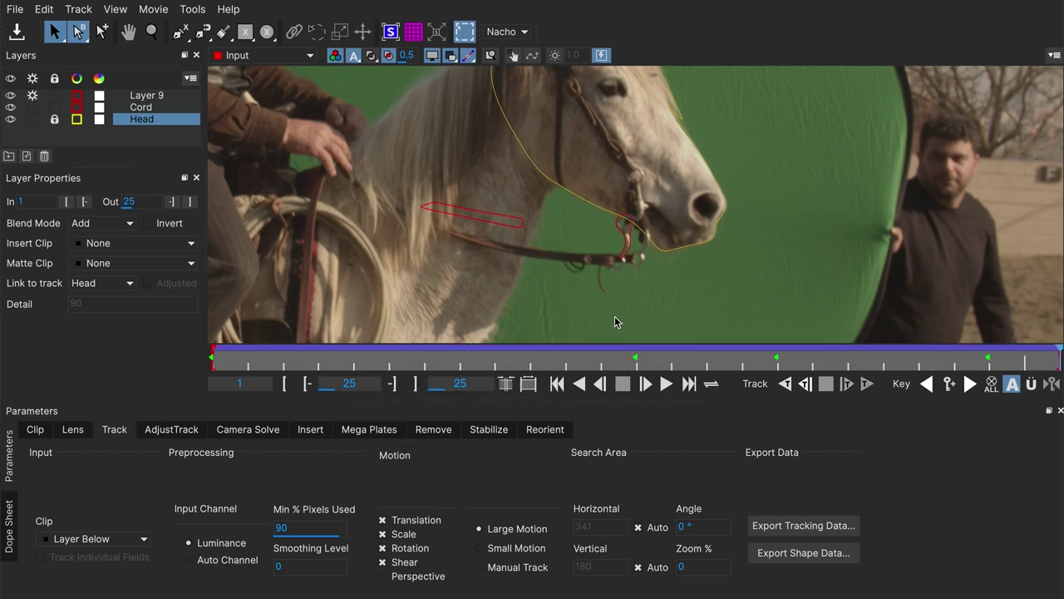
Go to frame 16 and rename the rein's Layer 9 as Cord_2.
drag(1027, 357, 954, 350)
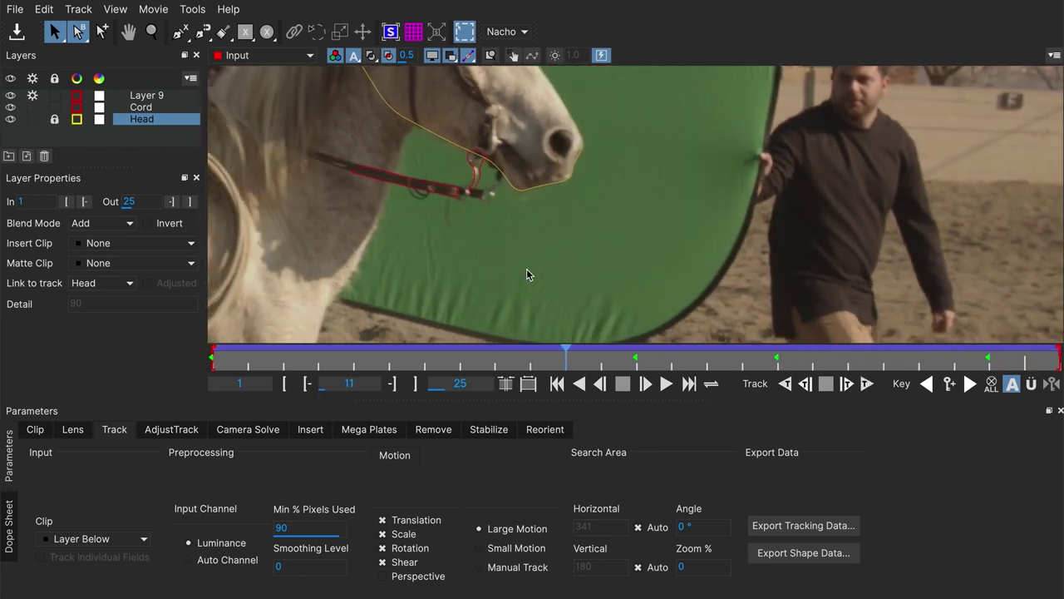
click(170, 108)
click(153, 120)
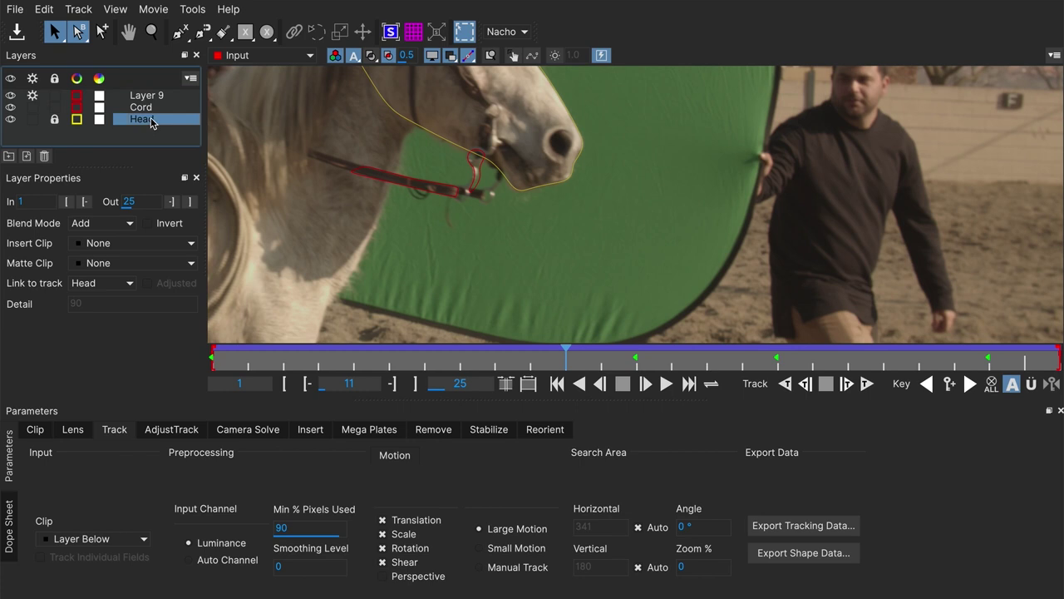
click(150, 96)
click(719, 367)
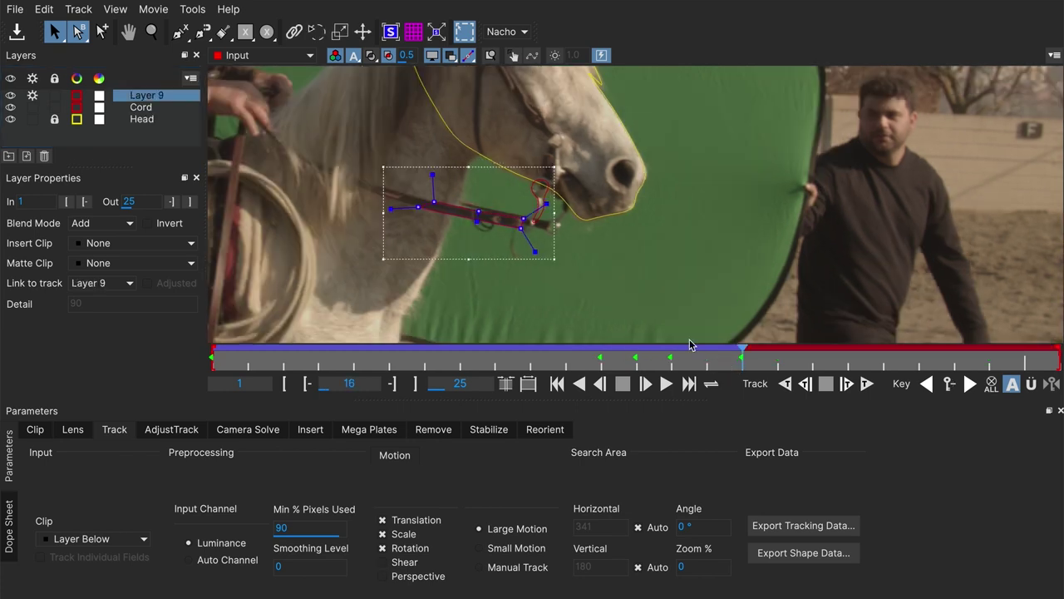
click(155, 98)
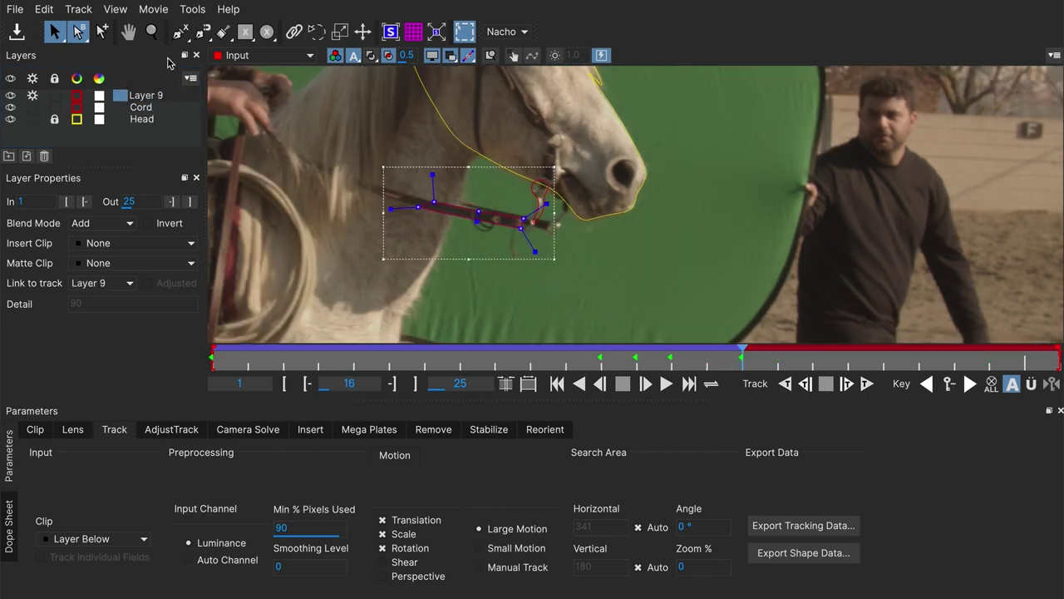
text(Cord_2)
key(Return)
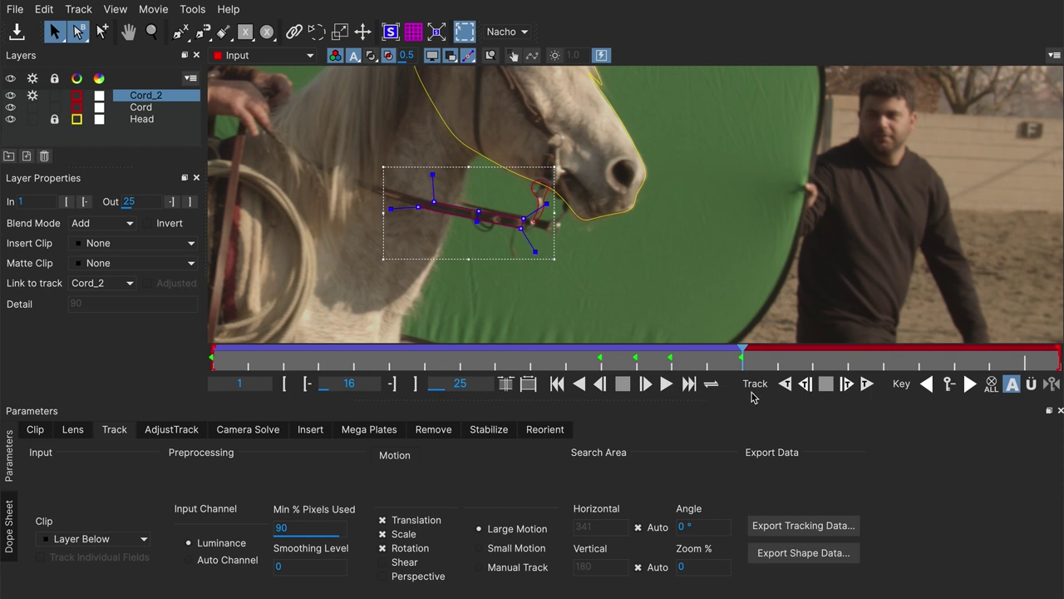
Track the Cord_2 rein shape forward from frame 16 to frame 25.
click(867, 385)
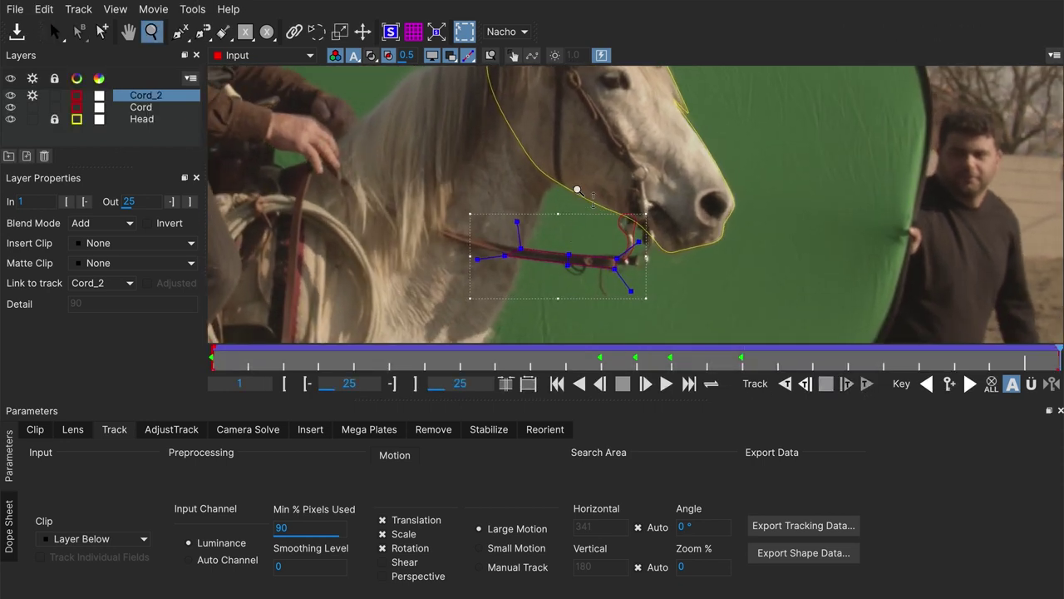
click(594, 226)
key(x)
drag(570, 217, 477, 270)
scroll(551, 255, down, 2)
Lock the Cord and Cord_2 layers and turn off tracking for Cord_2.
key(s)
key(x)
key(s)
key(z)
key(x)
key(s)
key(x)
key(s)
click(34, 99)
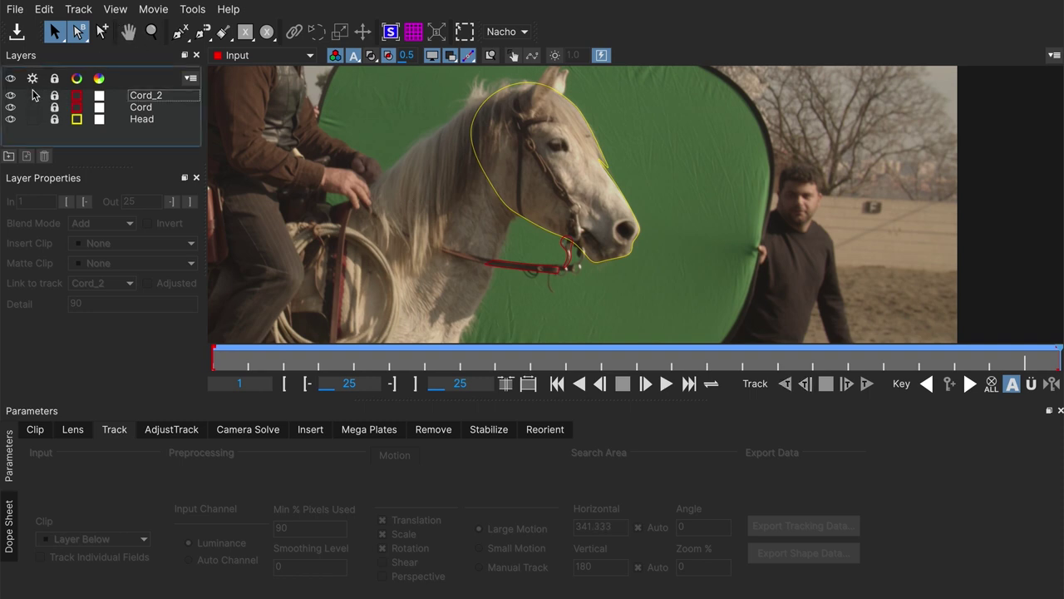
Draw an eight-point X-spline around the horse's neck at frame 25, from the jaw down to the chest and up along the mane.
key(ctrl+l)
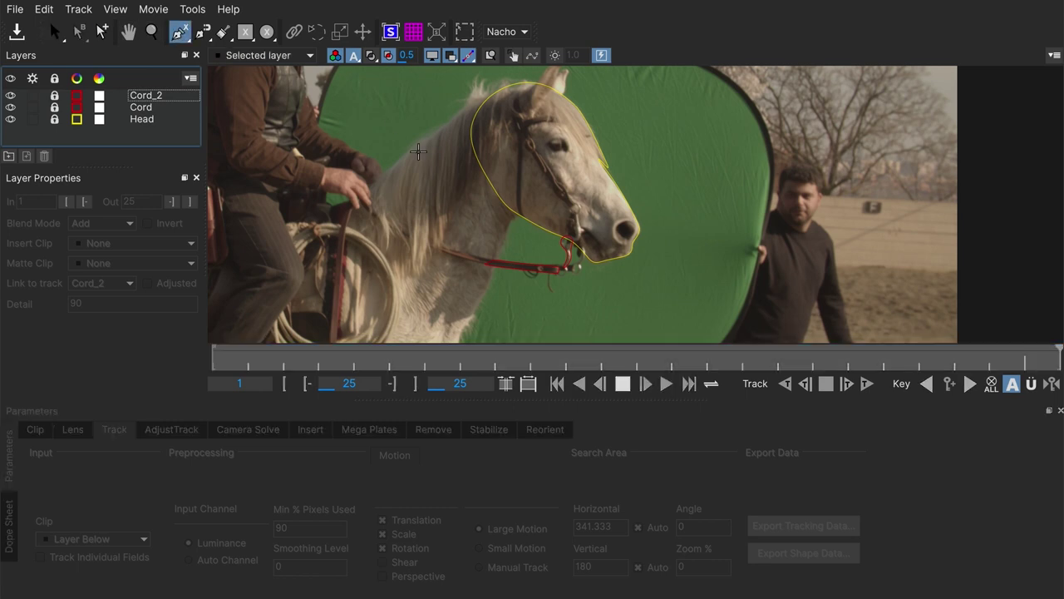
click(522, 212)
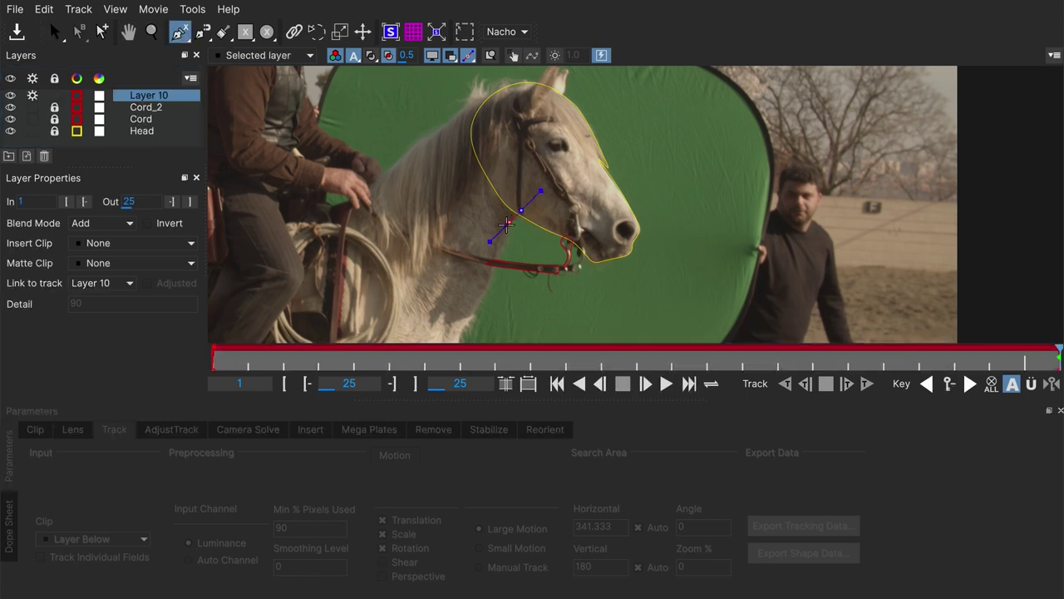
click(484, 294)
click(458, 337)
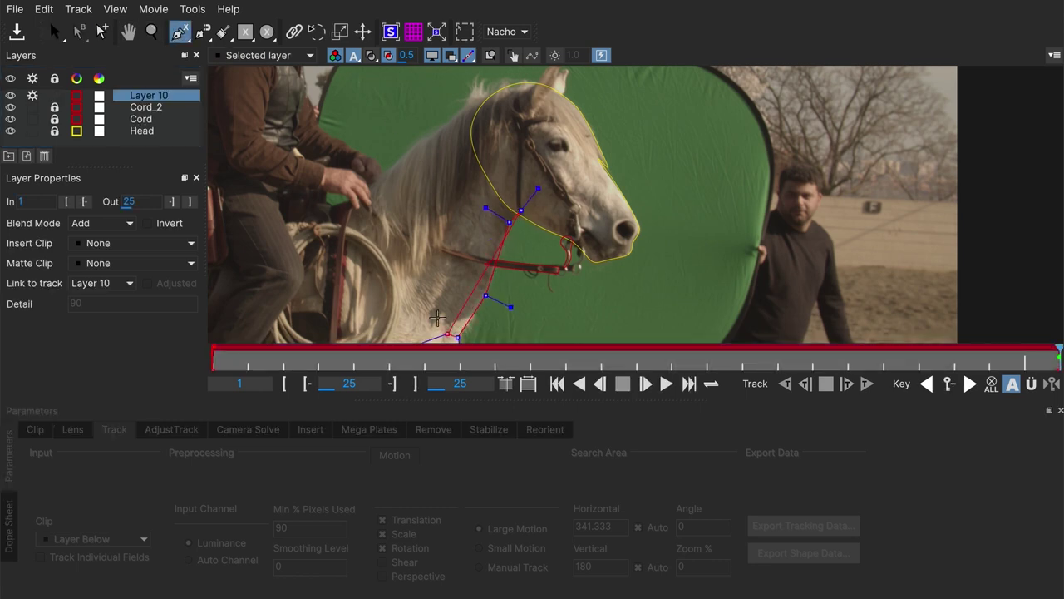
click(356, 186)
click(425, 132)
click(481, 94)
right_click(520, 88)
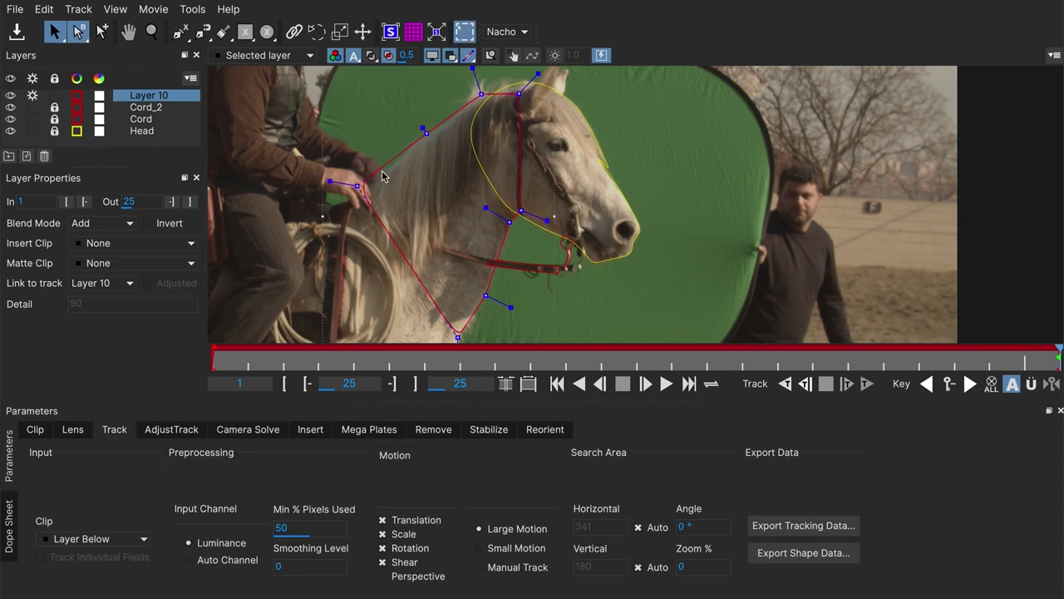
Refine the neck spline at frame 25 by moving its points to follow the mane, poll, throat, chest and rider's hands.
click(335, 180)
drag(333, 180, 321, 200)
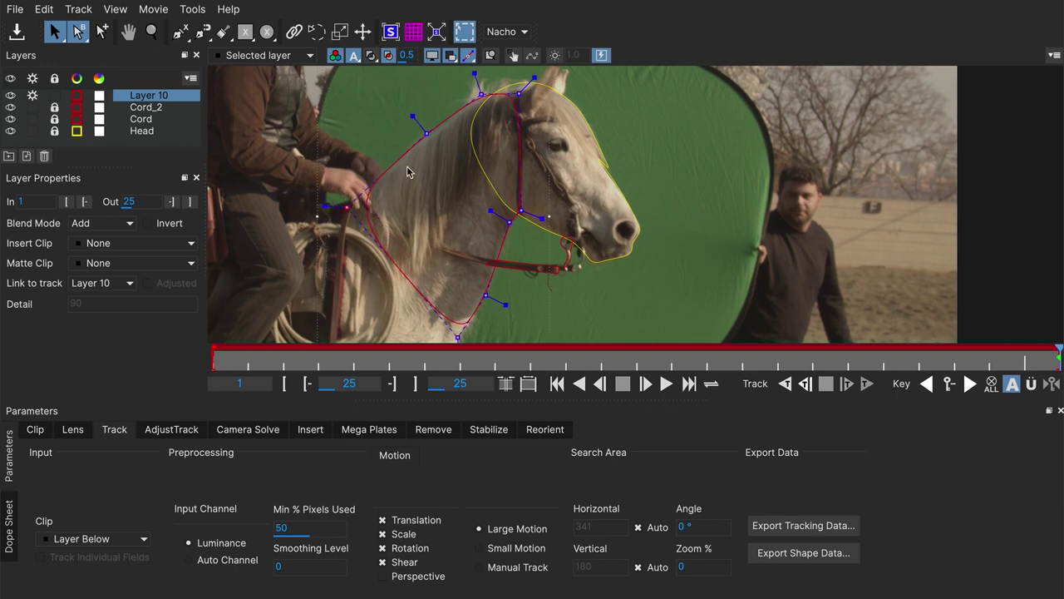
drag(426, 133, 418, 142)
drag(475, 76, 521, 95)
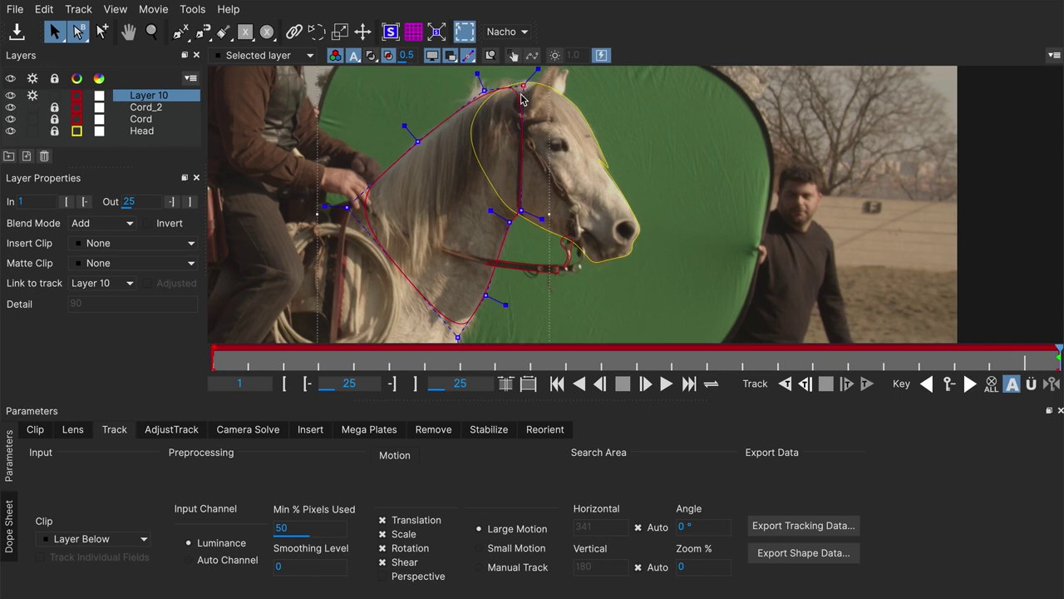
drag(569, 252, 573, 199)
drag(458, 284, 455, 291)
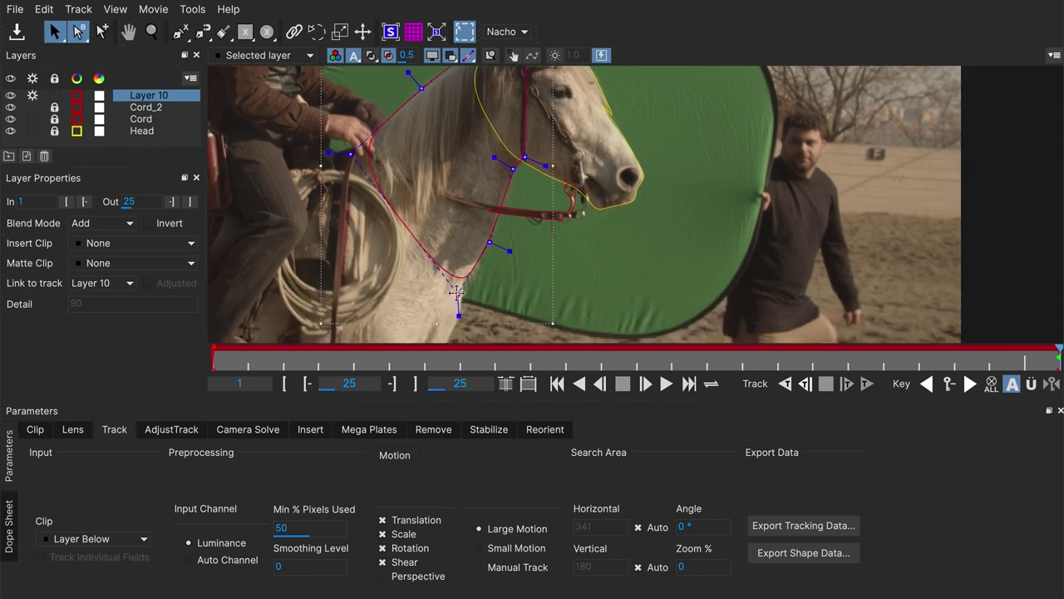
drag(507, 165, 512, 173)
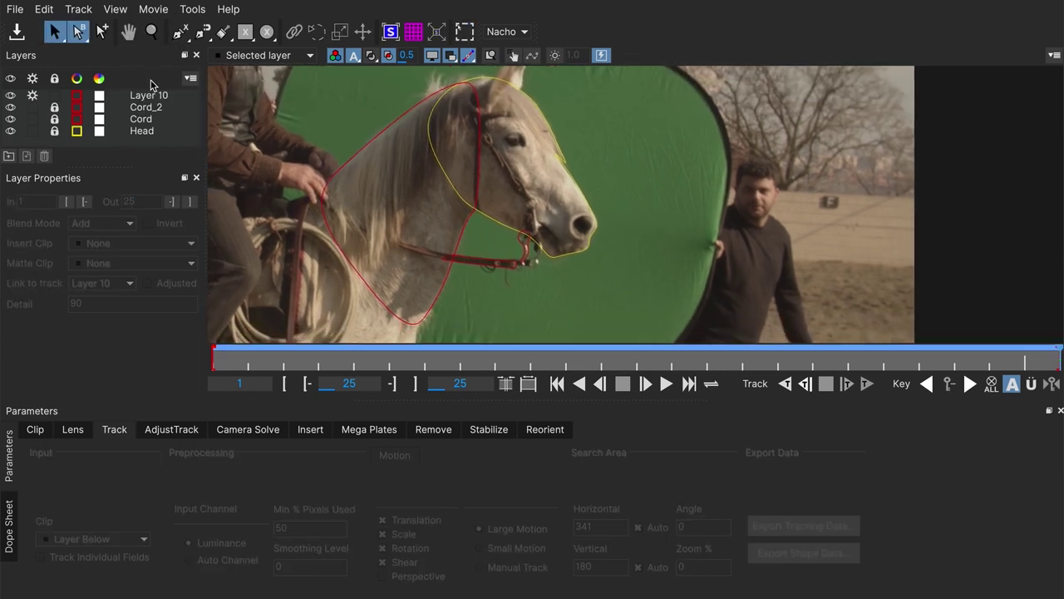
Move the Head layer to the front of the layer stack and rename Layer 10 as Neck.
click(141, 130)
drag(141, 131, 142, 91)
double_click(148, 108)
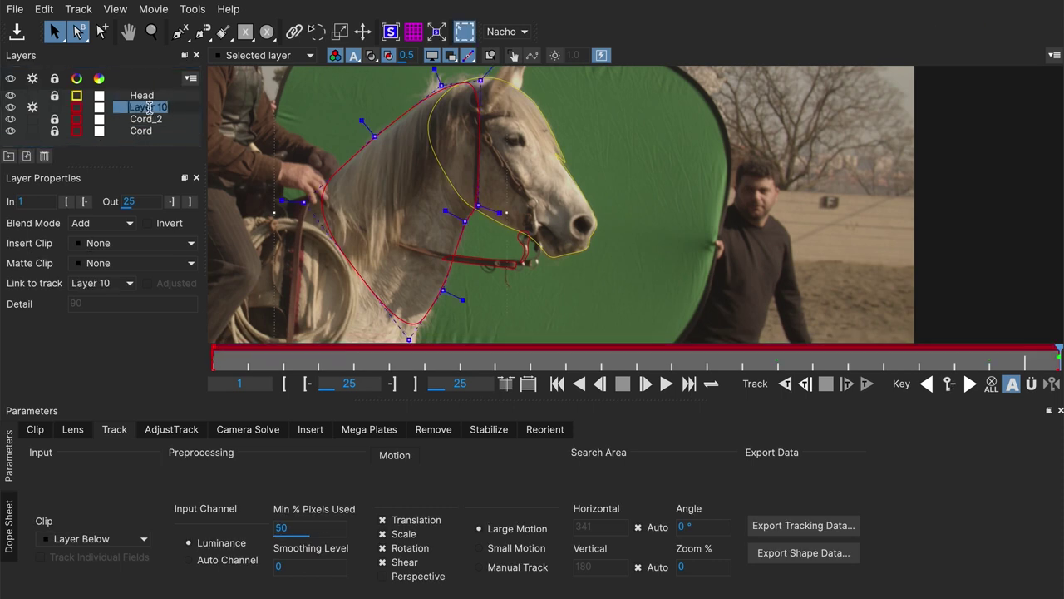
text(N)
key(Return)
Move the Cord_2 and Cord layers together above the Head layer in the stack.
click(146, 119)
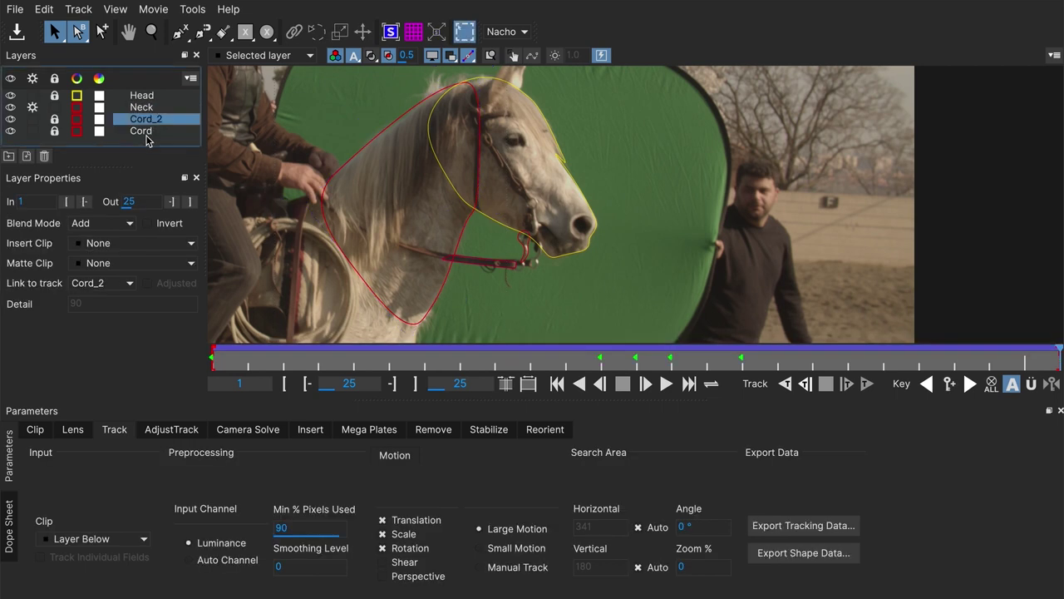
shift+click(146, 133)
drag(150, 130, 153, 100)
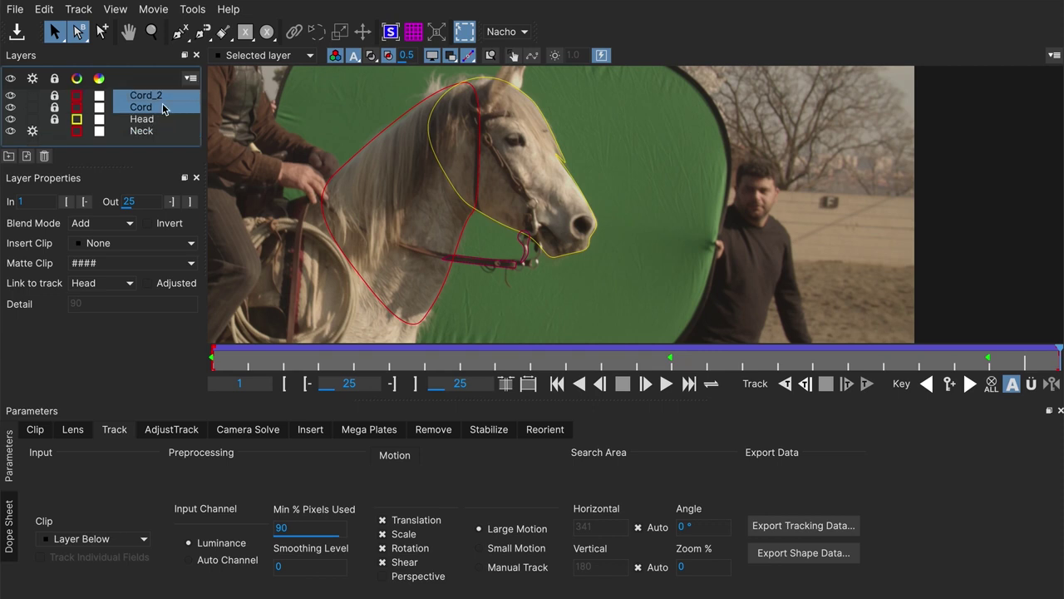
click(159, 132)
click(161, 97)
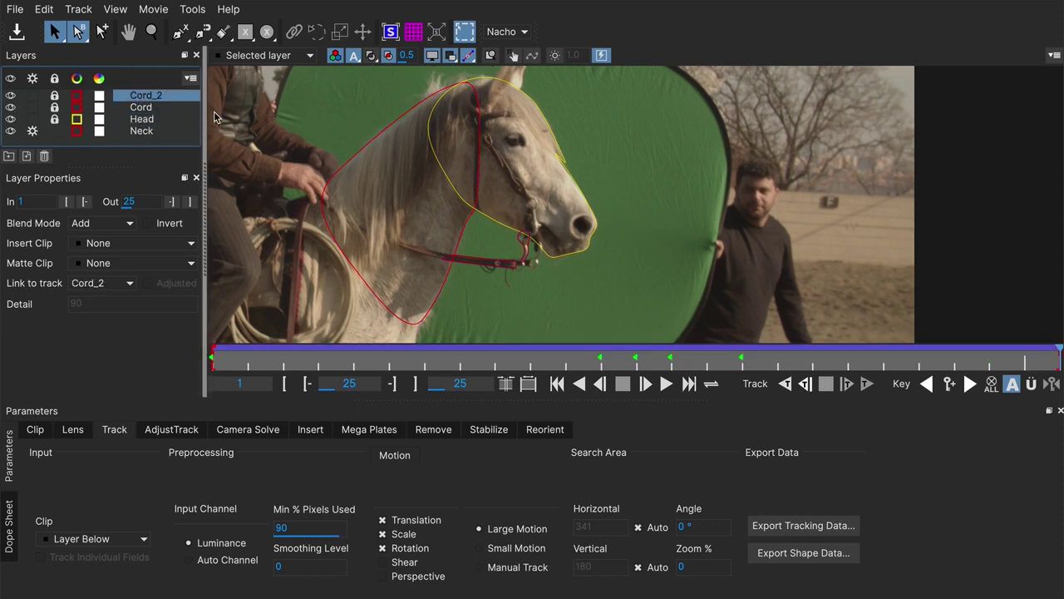
Select the Neck shape and track it backward from frame 25, stopping at frame 12.
click(511, 97)
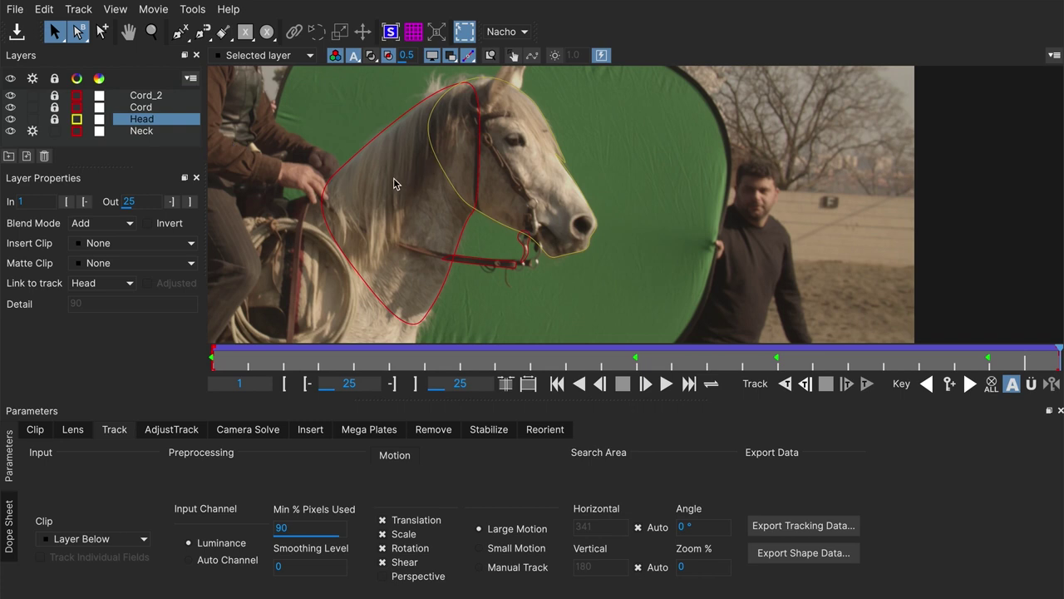
key(x)
drag(454, 183, 512, 204)
key(s)
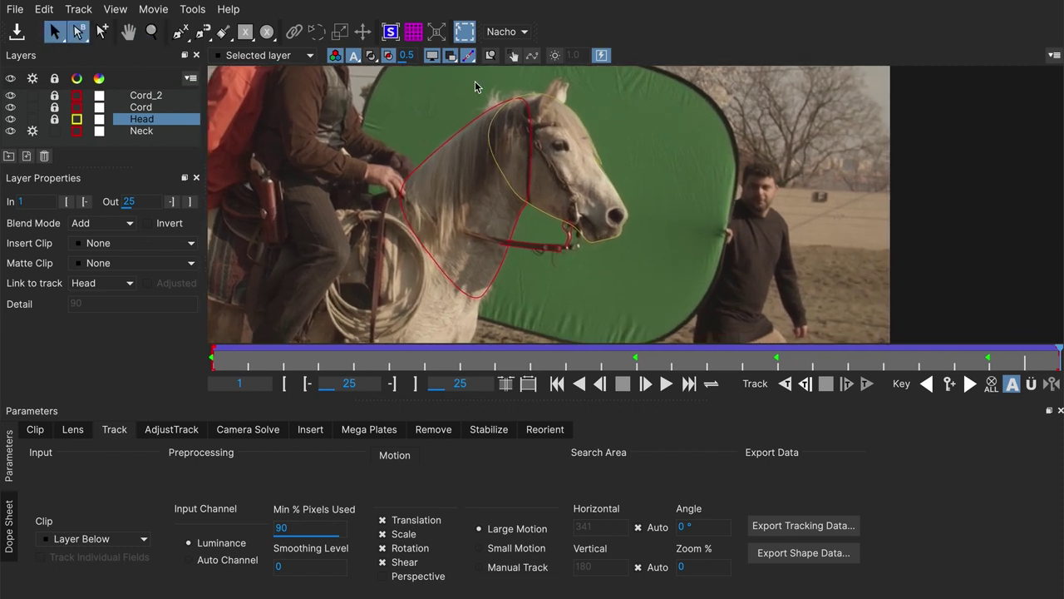
click(625, 155)
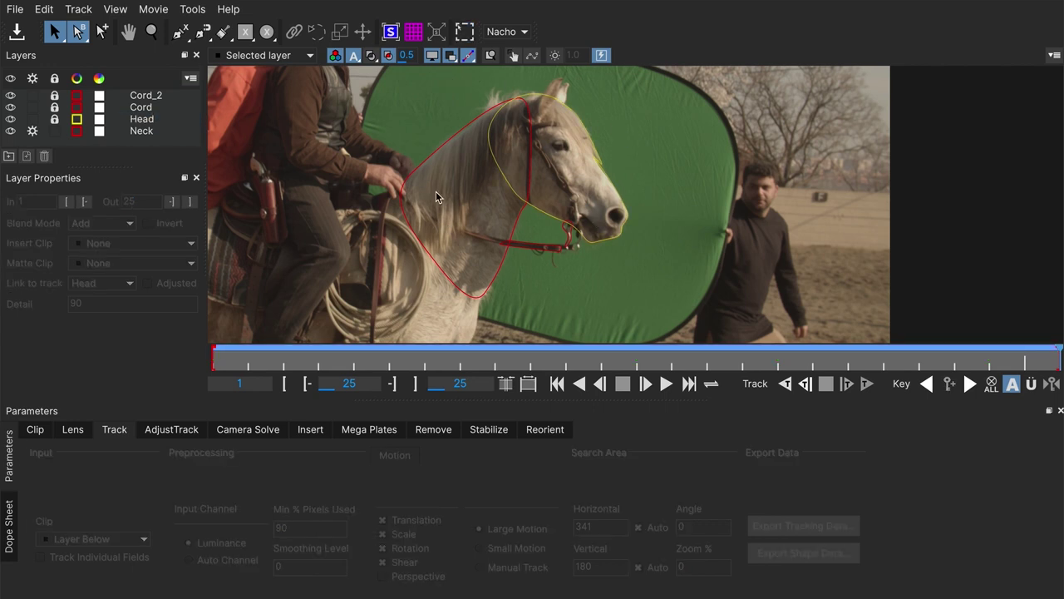
click(146, 141)
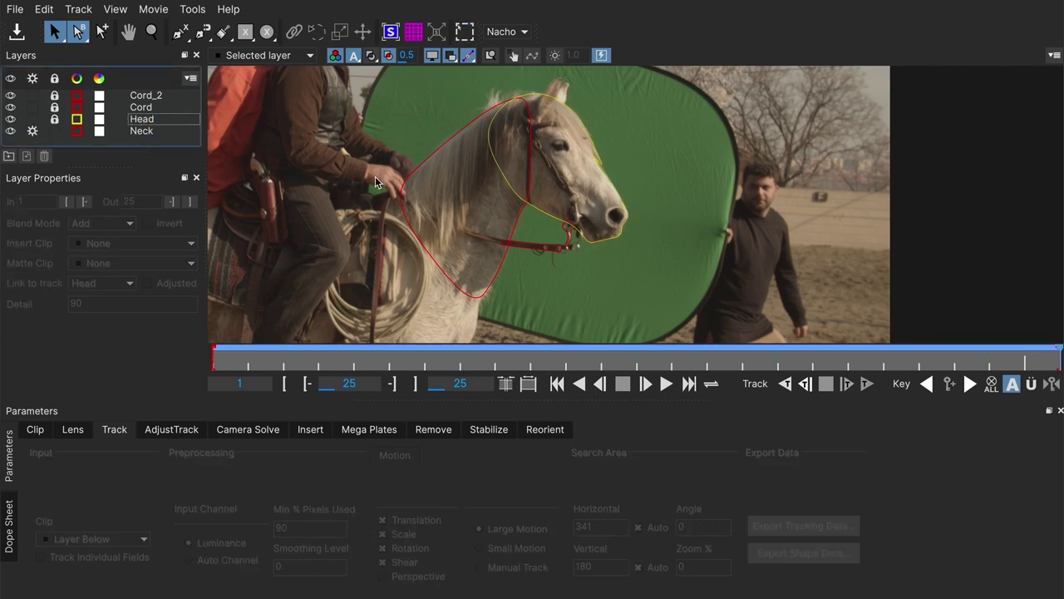
click(438, 200)
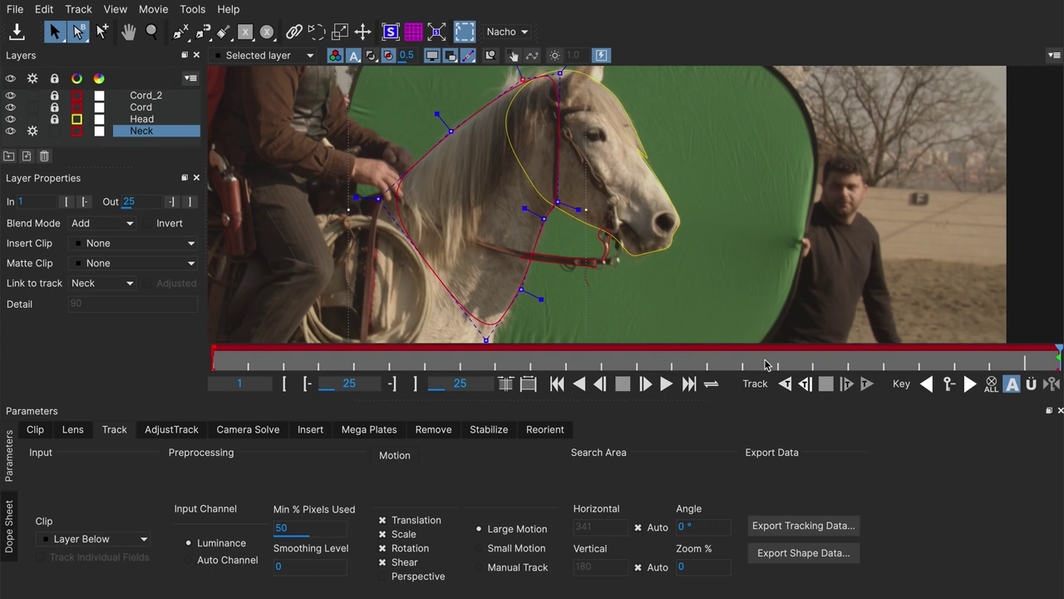
click(787, 387)
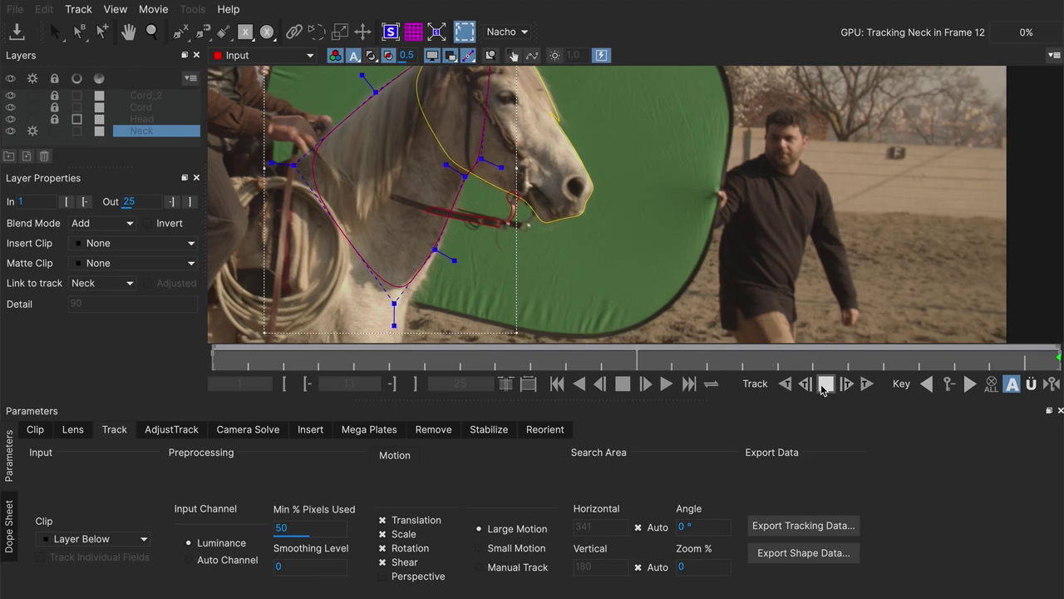
click(826, 383)
Refit the Neck shape's chest and throat points at frame 12 and track it backward to frame 1.
drag(388, 295, 401, 302)
drag(428, 246, 429, 247)
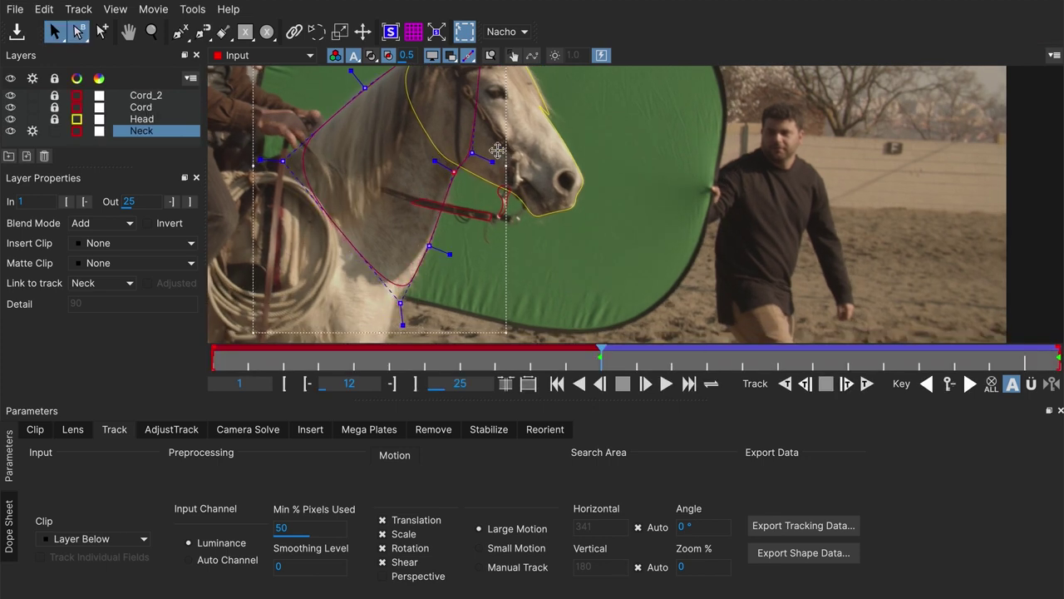
scroll(516, 166, up, 2)
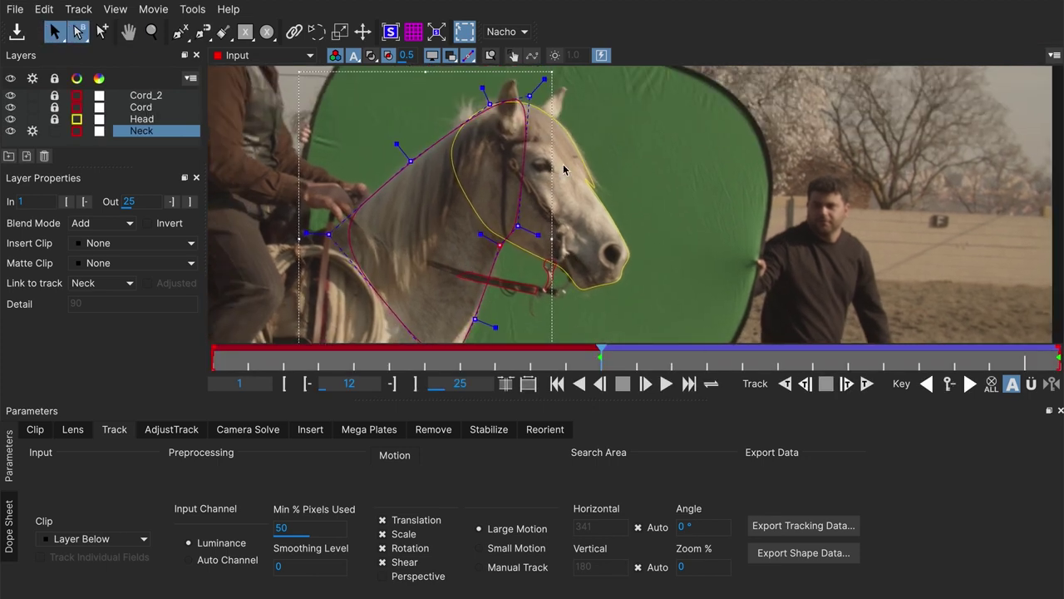
click(785, 383)
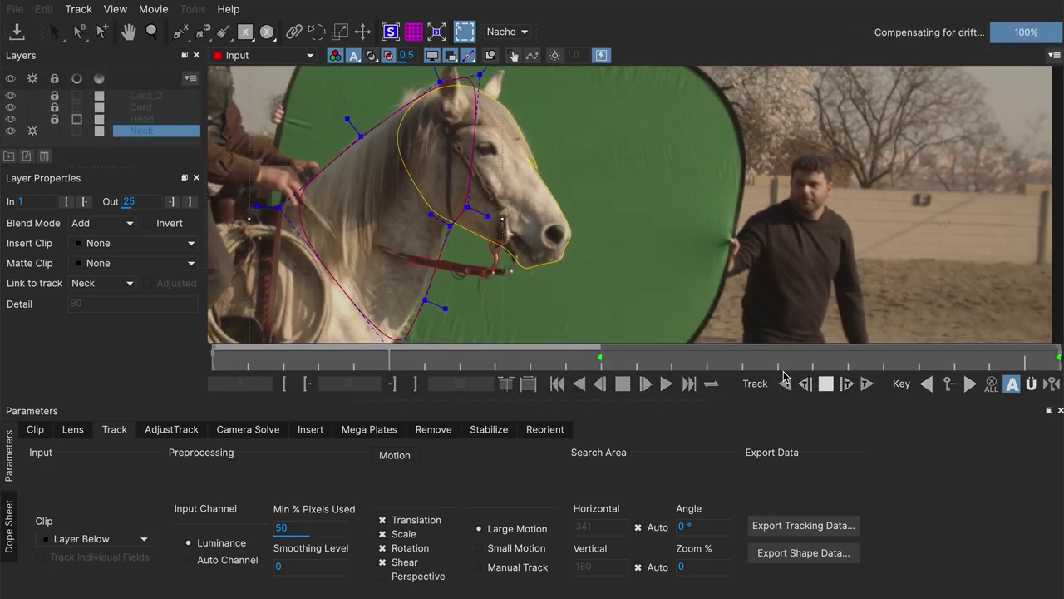
Refit the Neck shape at frame 1 by adjusting its points along the mane, poll, throat and chest.
drag(351, 128, 342, 130)
drag(273, 197, 265, 193)
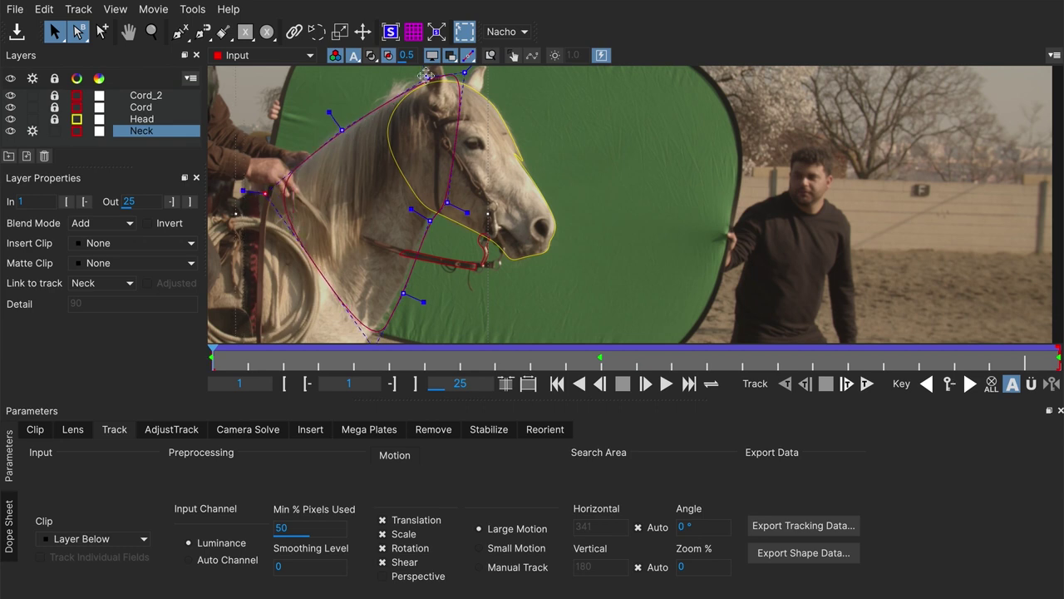
drag(464, 73, 462, 81)
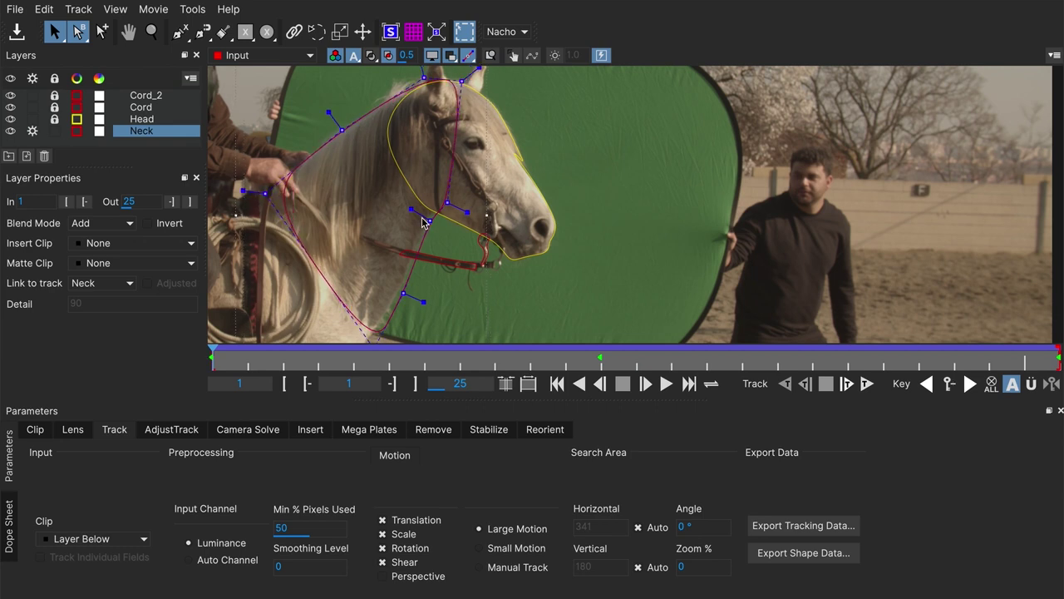
drag(429, 221, 425, 225)
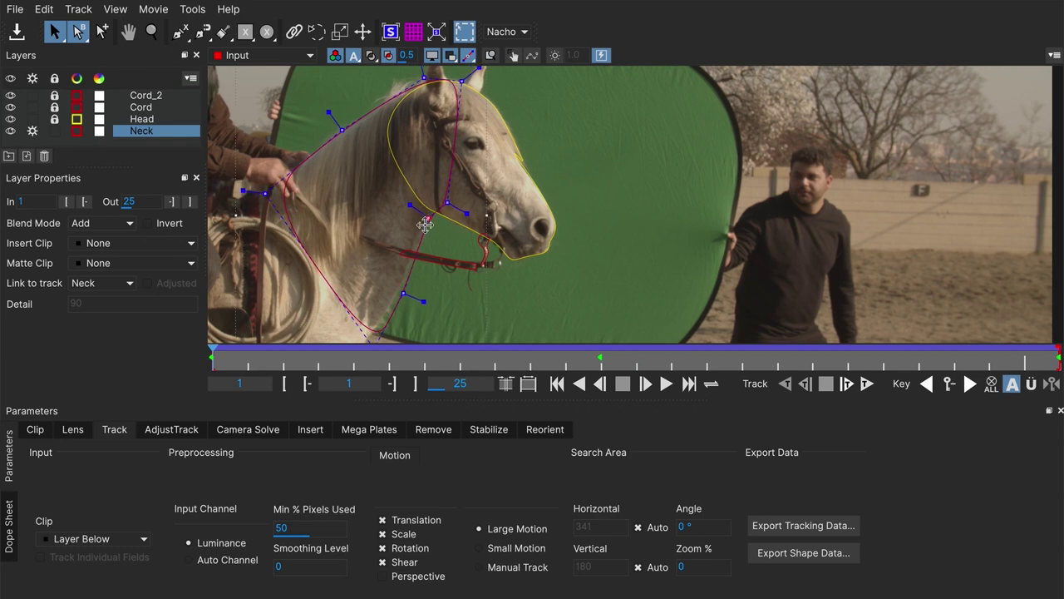
click(399, 301)
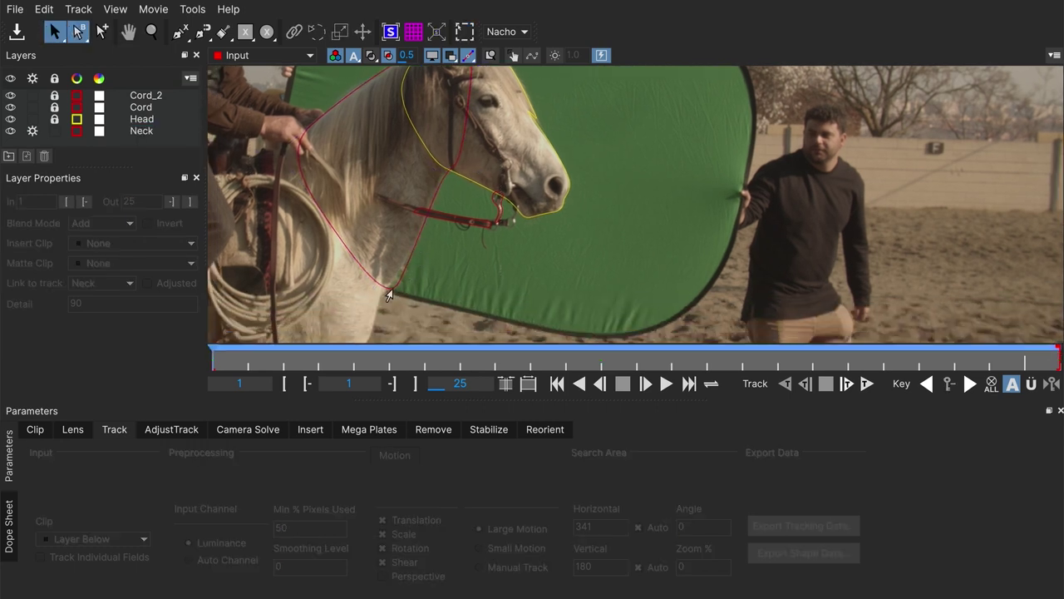
click(389, 296)
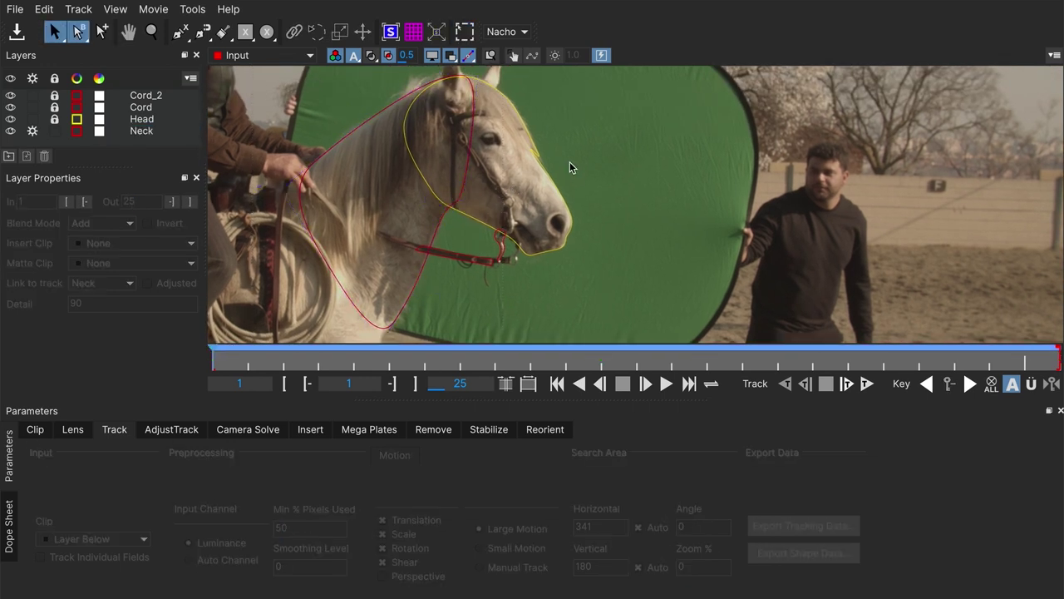
Scrub through the clip to examine the motion of the horse's front legs, returning to frame 1.
key(z)
key(x)
drag(518, 241, 501, 165)
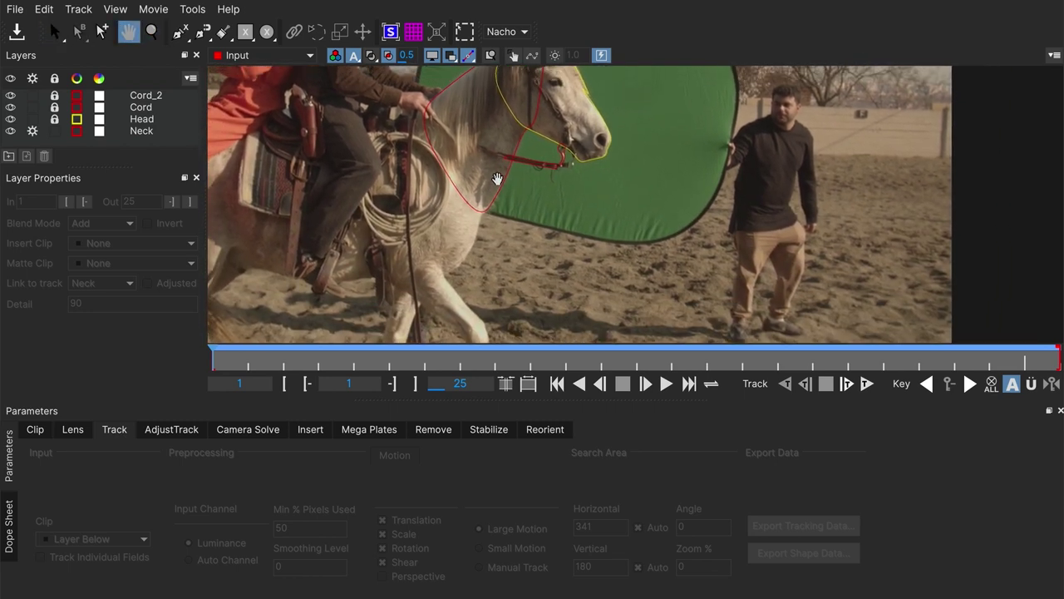
key(q)
drag(541, 347, 170, 355)
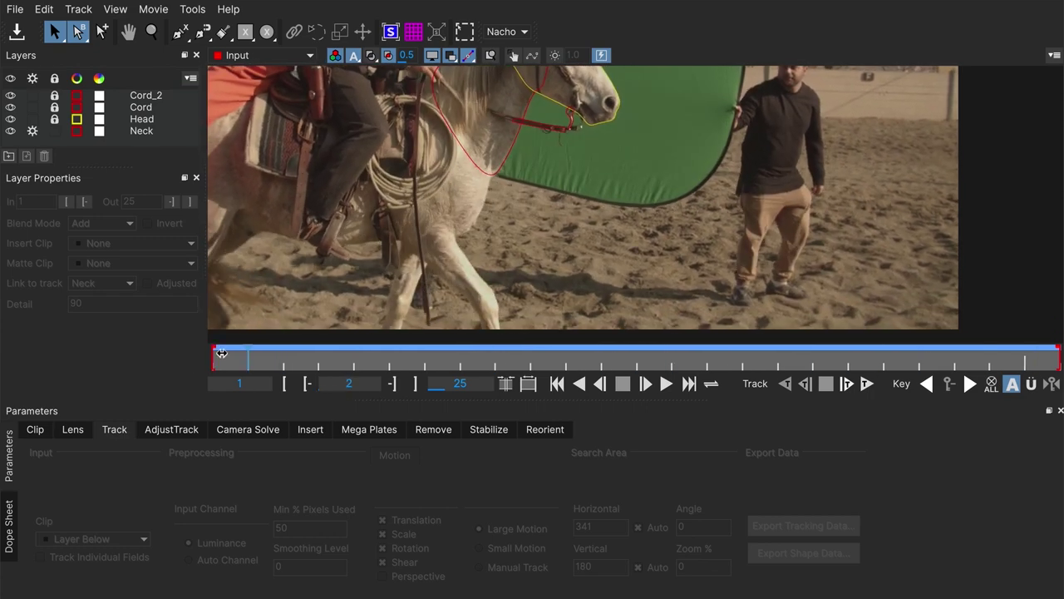
key(z)
drag(499, 300, 499, 216)
key(x)
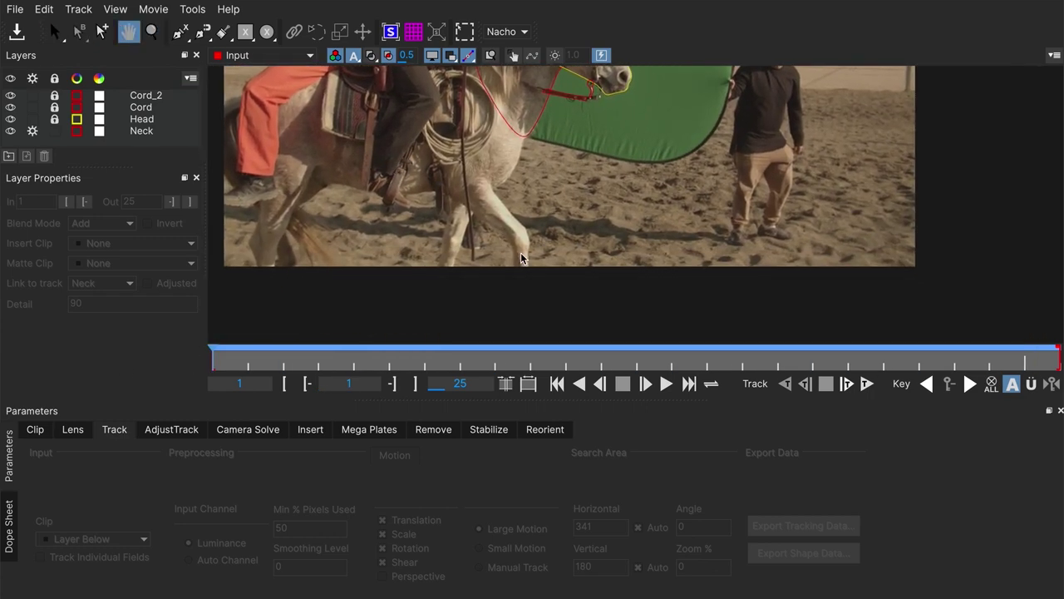
scroll(471, 170, up, 3)
key(q)
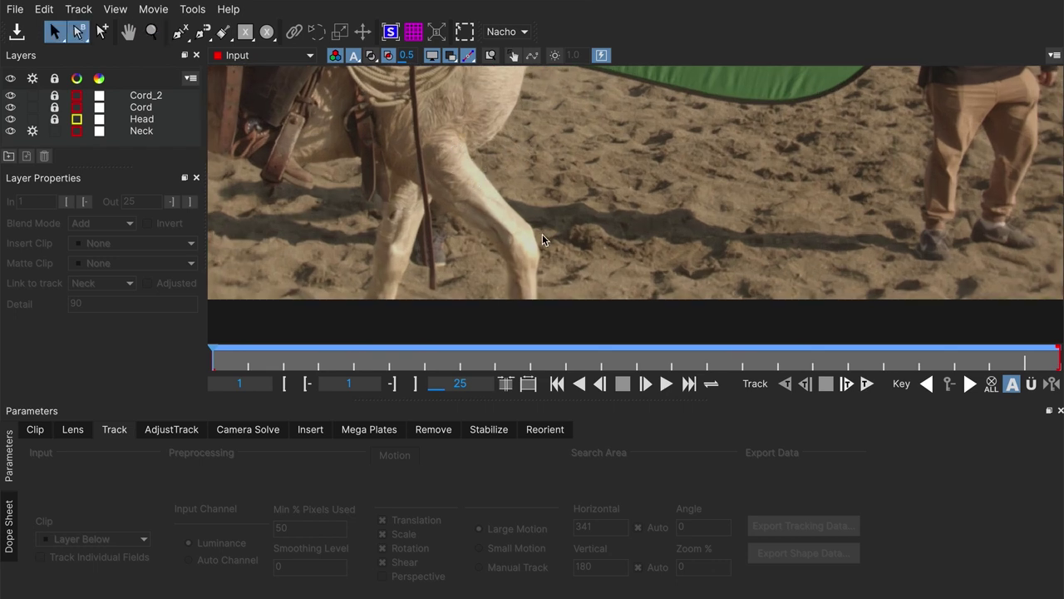
Lock the Neck layer with tracking off, and draw a nine-point X-spline around the horse's leading foreleg at frame 1, from shoulder to knee.
click(54, 130)
click(180, 32)
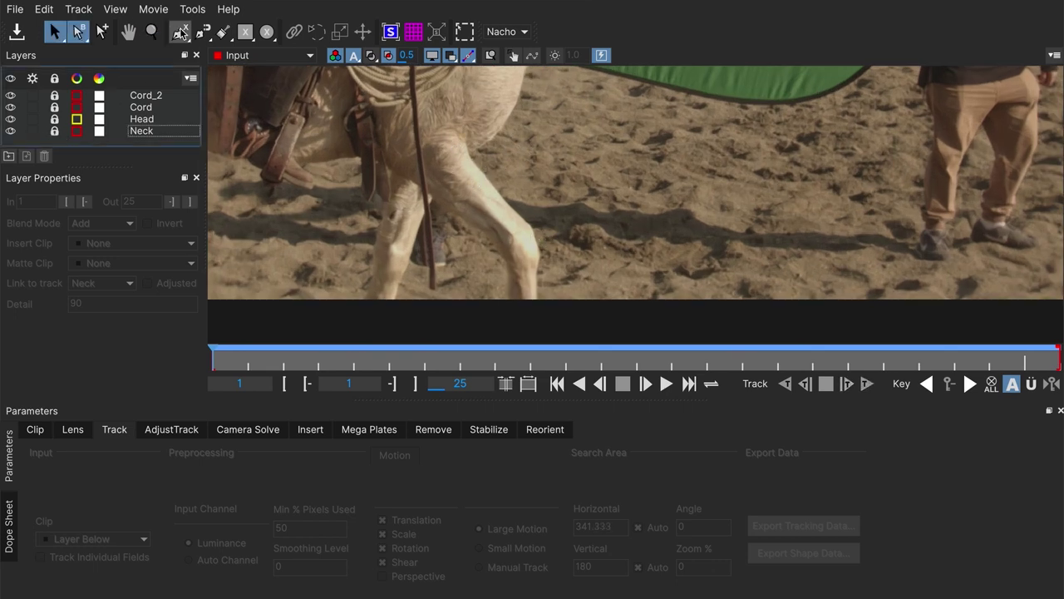
click(458, 111)
click(441, 131)
click(414, 162)
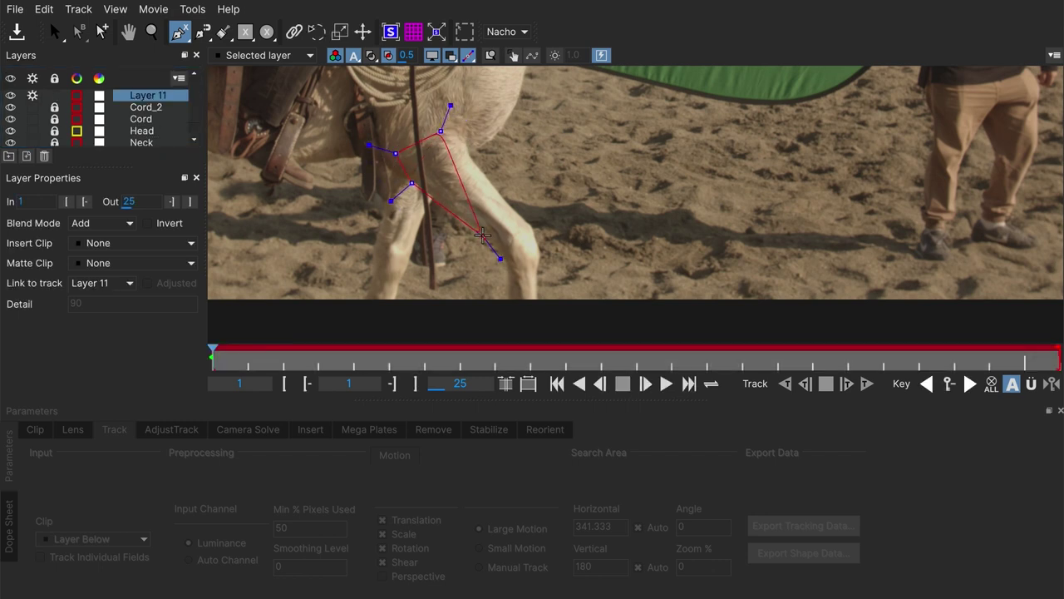
click(522, 262)
click(541, 256)
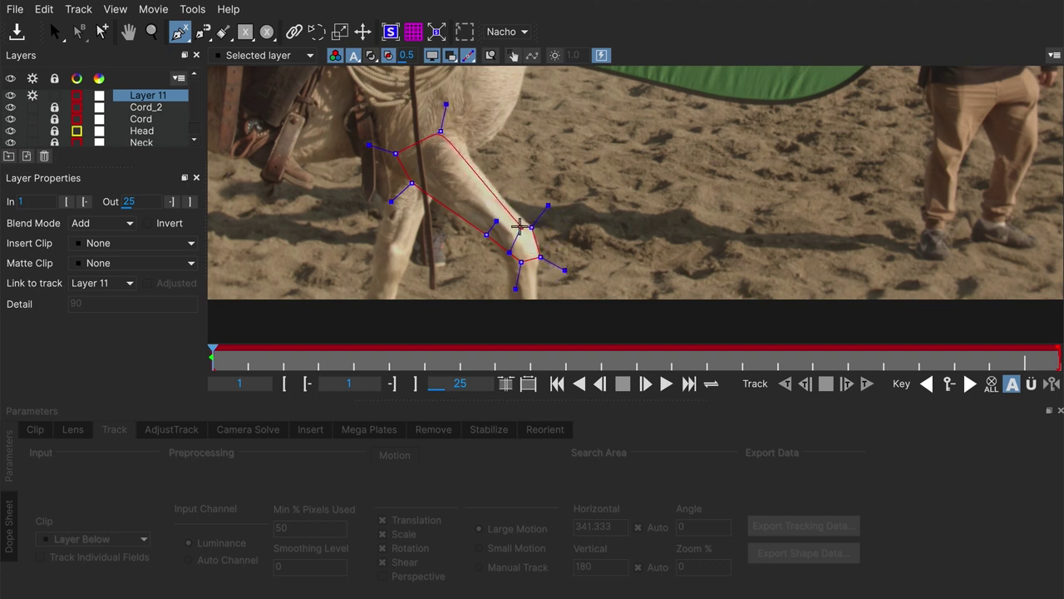
drag(524, 243, 534, 230)
click(502, 199)
click(492, 185)
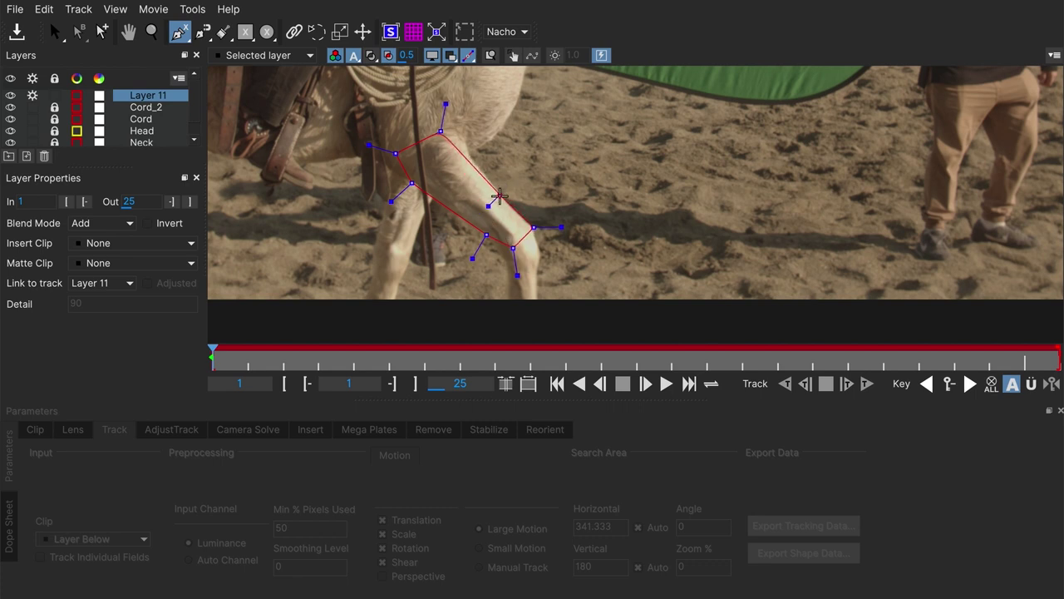
click(443, 130)
drag(445, 125, 450, 122)
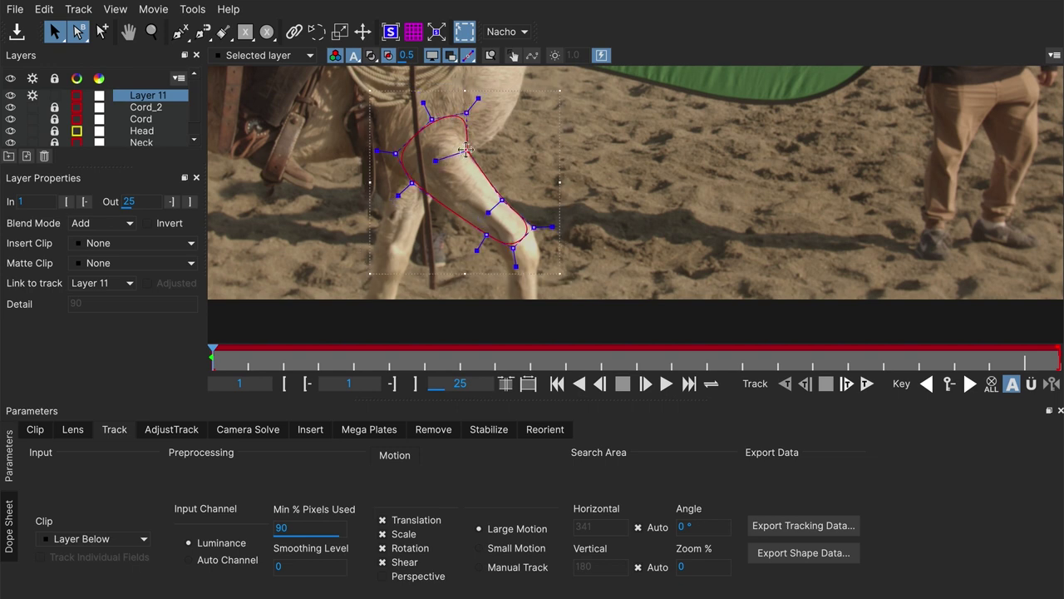
Rename the foreleg's Layer 11 as Leg and select its shape.
scroll(532, 224, up, 1)
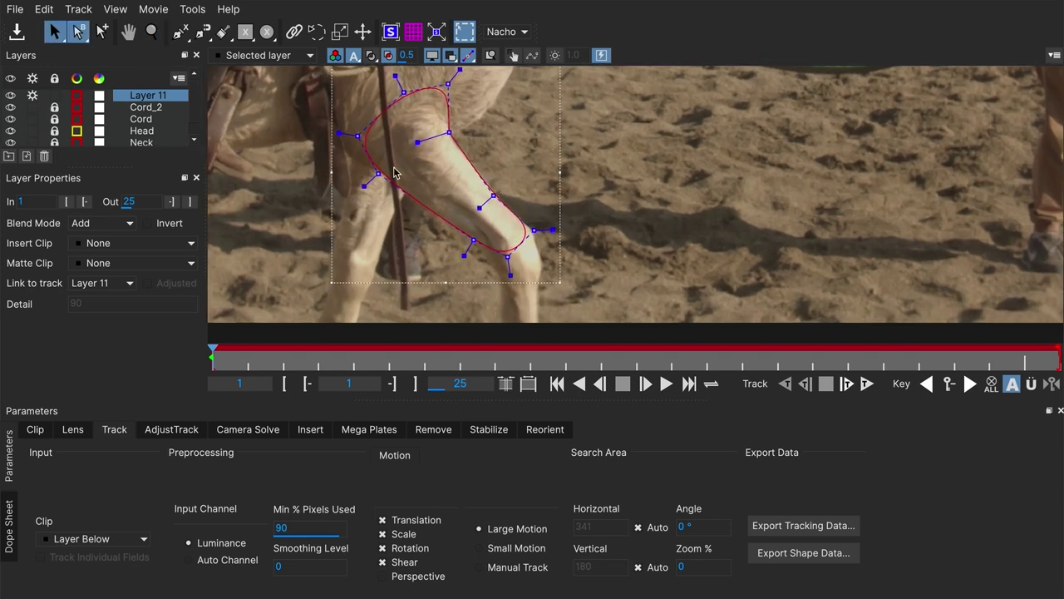
double_click(154, 96)
text(Leg)
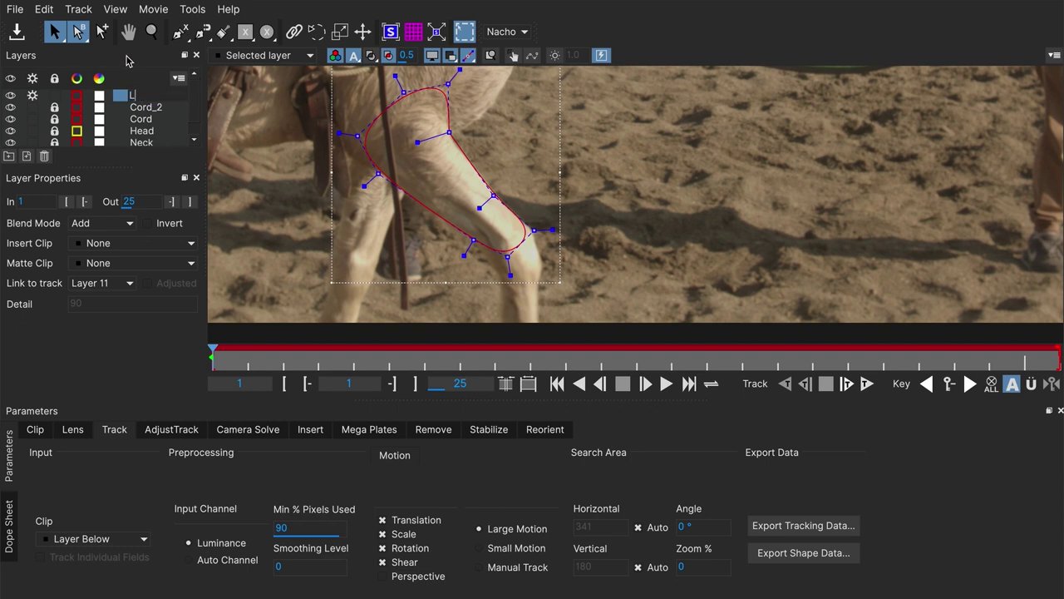
click(584, 141)
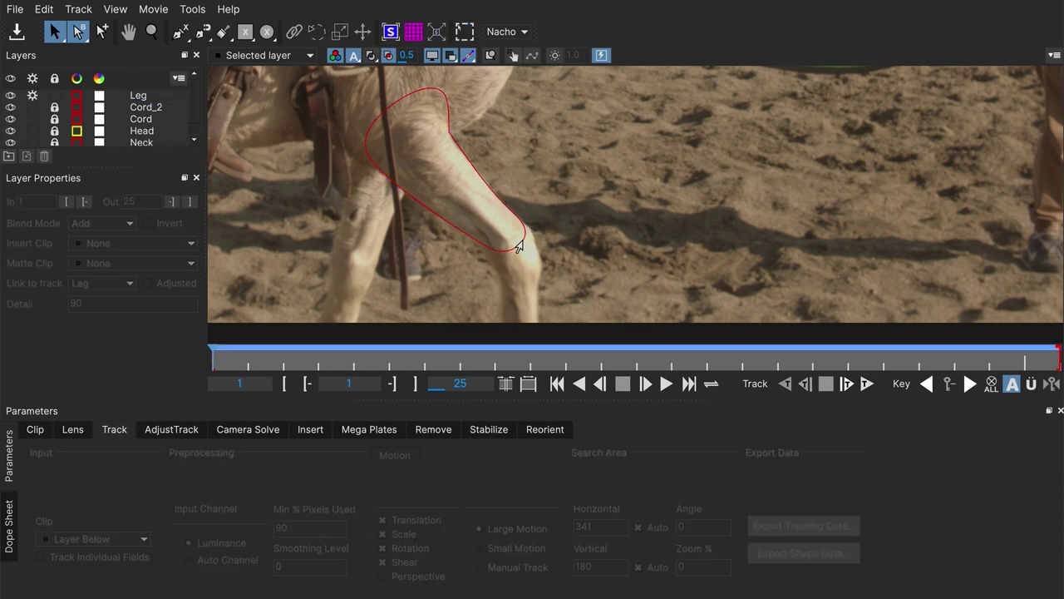
click(447, 140)
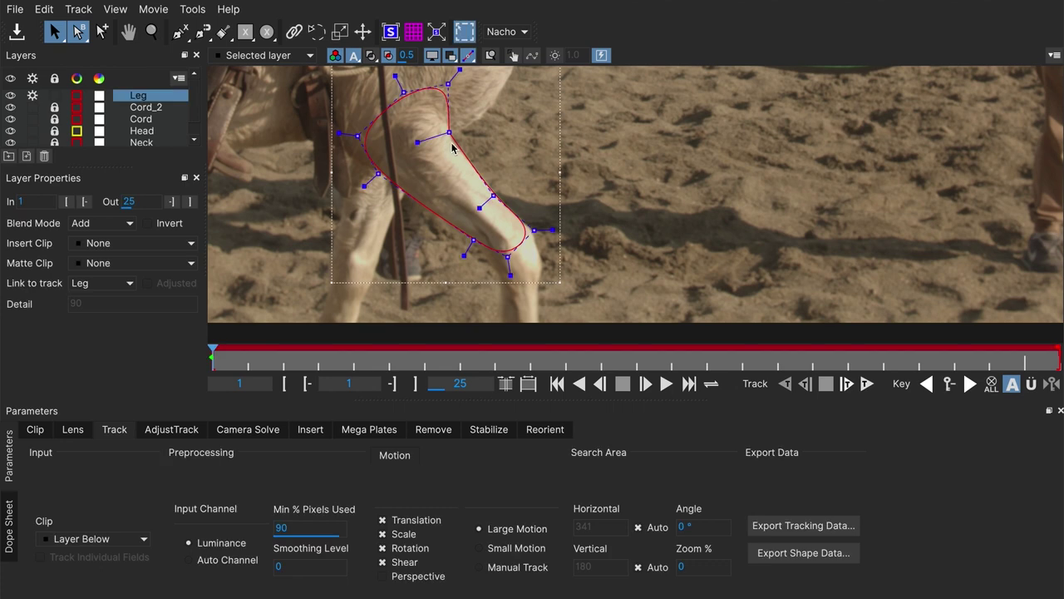
Try to track the Leg layer forward from frame 1, dismissing the tracking error.
click(449, 136)
key(t)
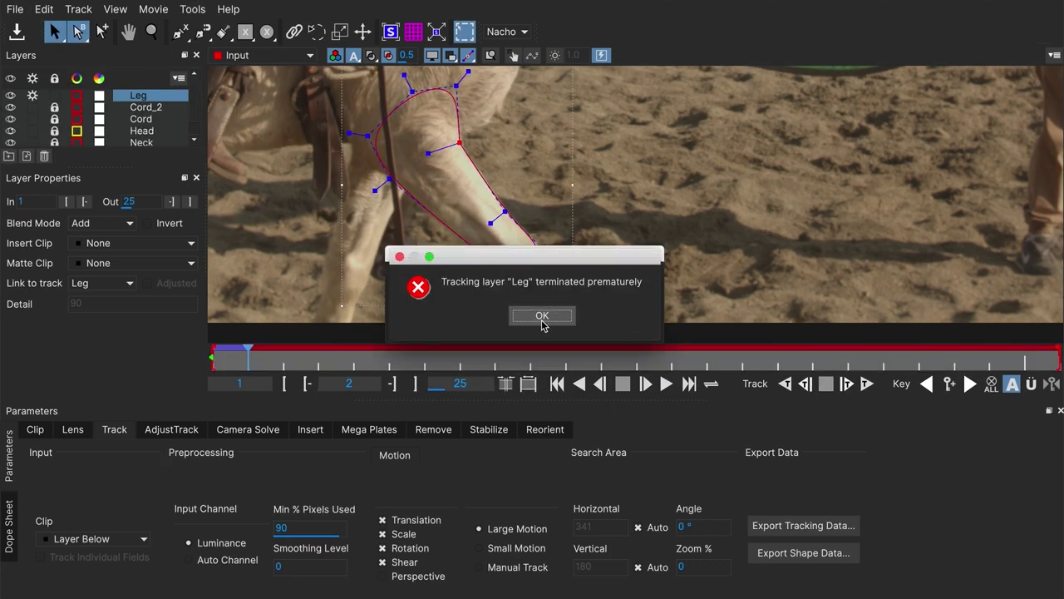
click(541, 315)
click(541, 316)
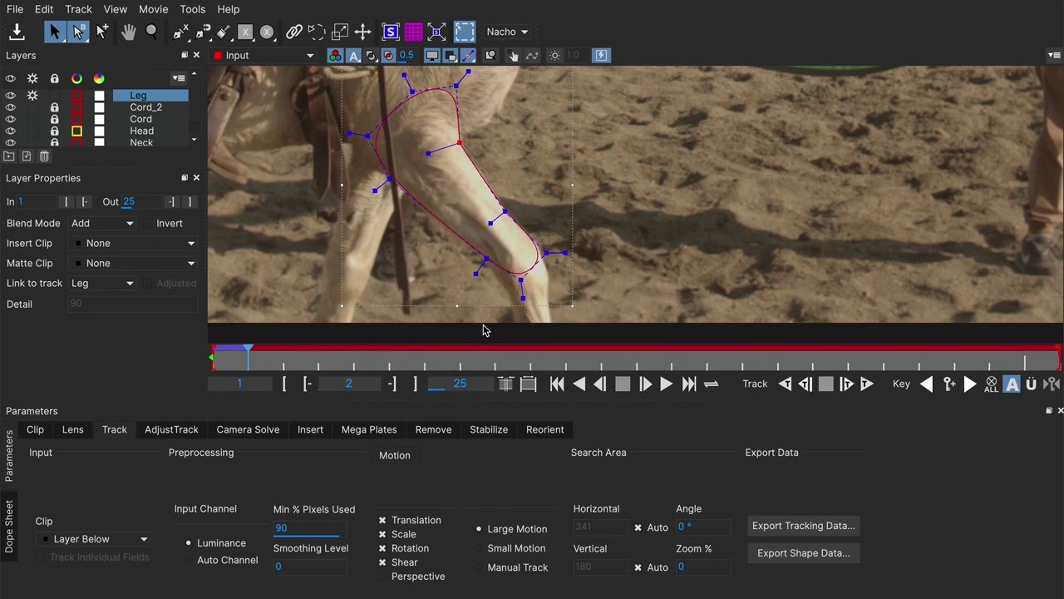
Set Min % Pixels Used to 99 and track the Leg layer forward to frame 3.
double_click(286, 528)
key(Return)
click(847, 383)
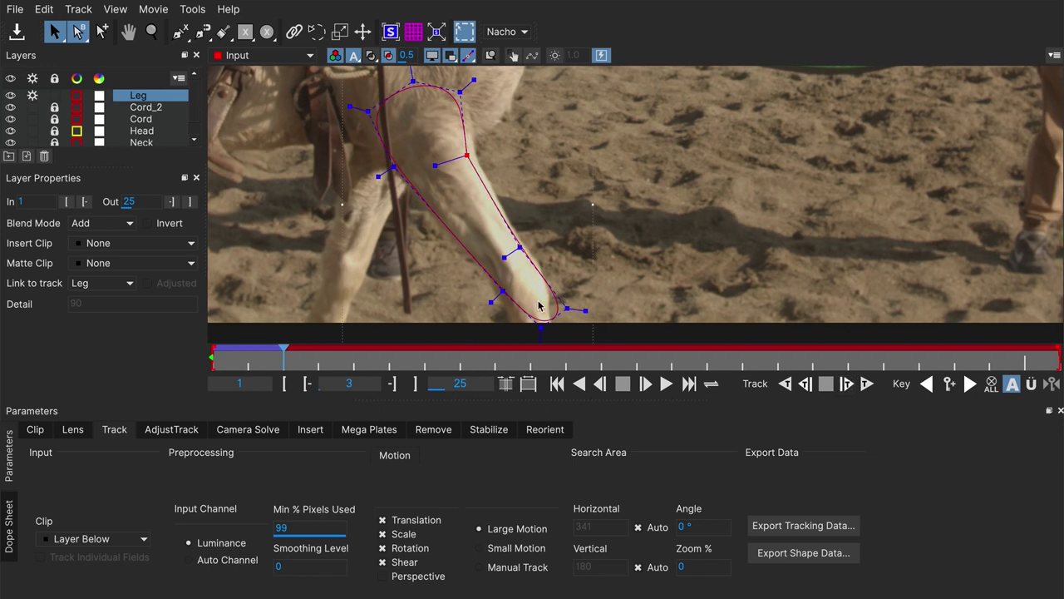
Refit the Leg shape at frame 3 by adjusting its points around the knee, along the shin's edges and behind the upper leg.
drag(536, 329, 508, 260)
drag(466, 155, 475, 155)
drag(519, 247, 522, 244)
drag(504, 291, 482, 249)
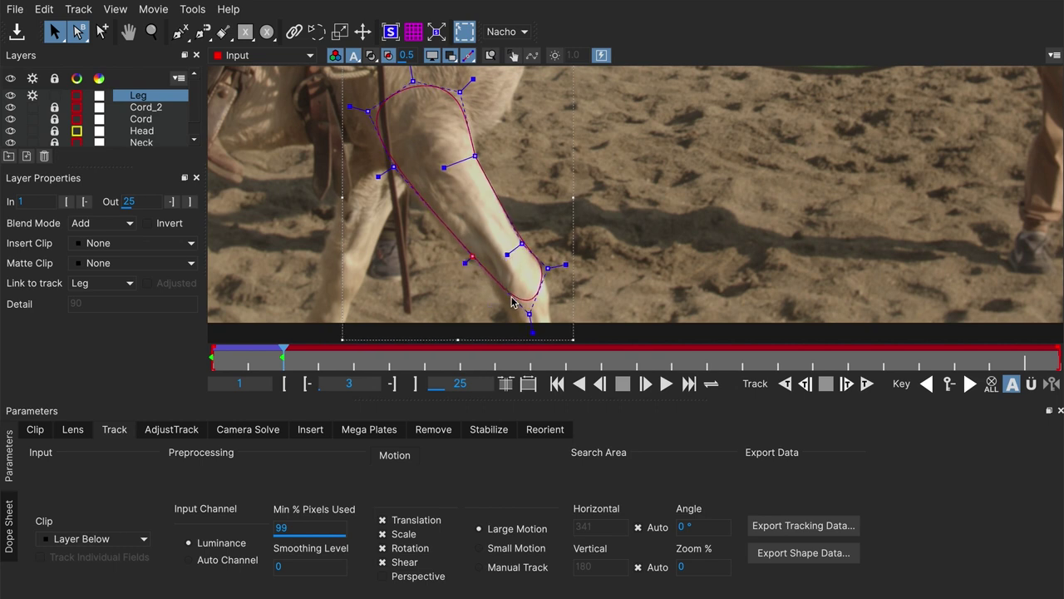
drag(510, 313, 513, 306)
drag(548, 268, 545, 276)
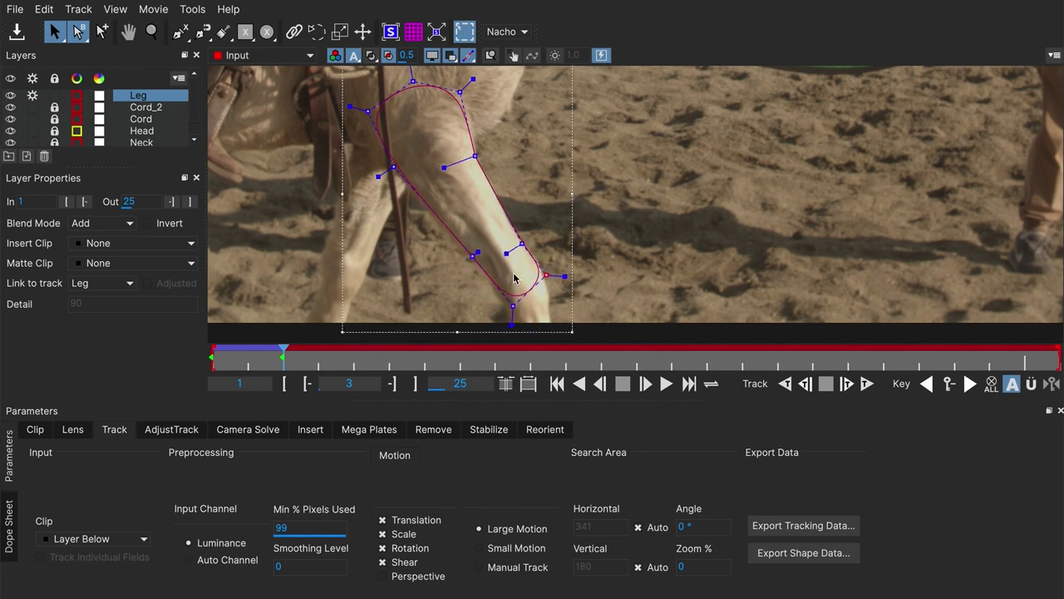
drag(400, 163, 393, 165)
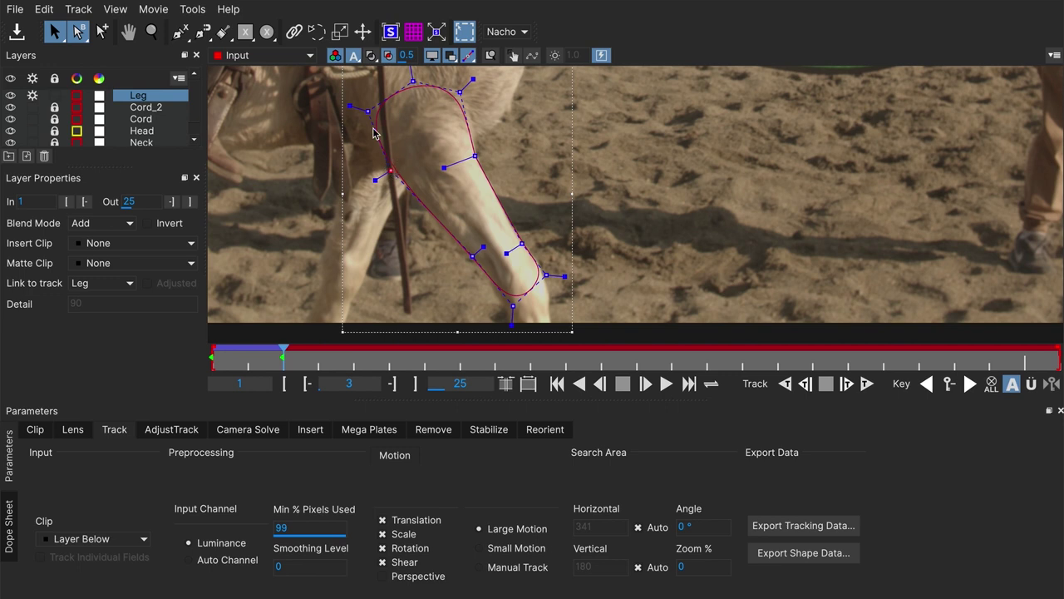
Track the Leg layer forward to frame 7 and refit the shape's points around the upper foreleg there.
key(Right)
key(Right)
key(Right)
key(Right)
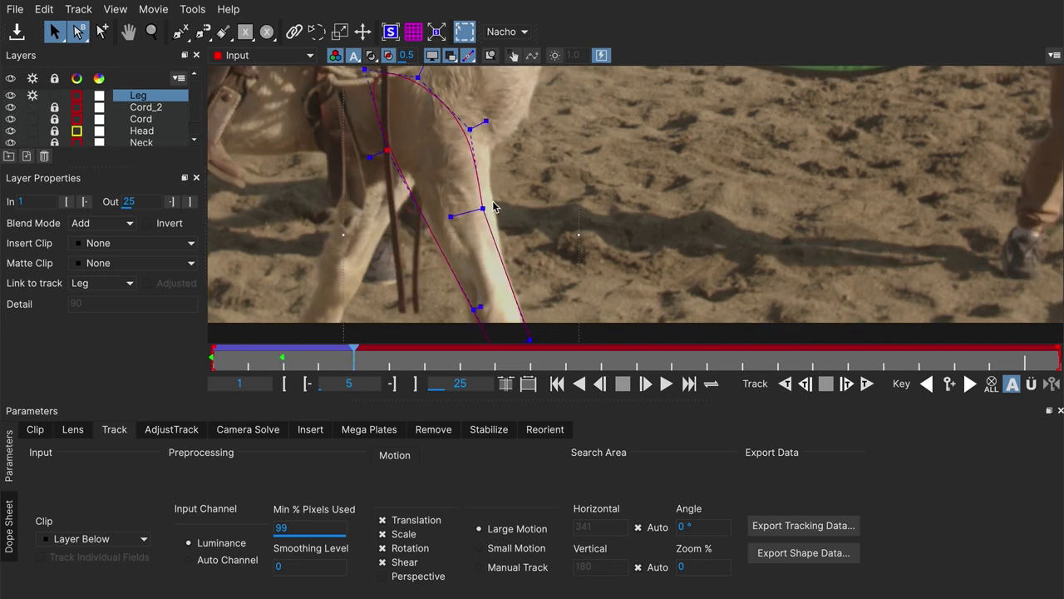
drag(398, 134, 421, 147)
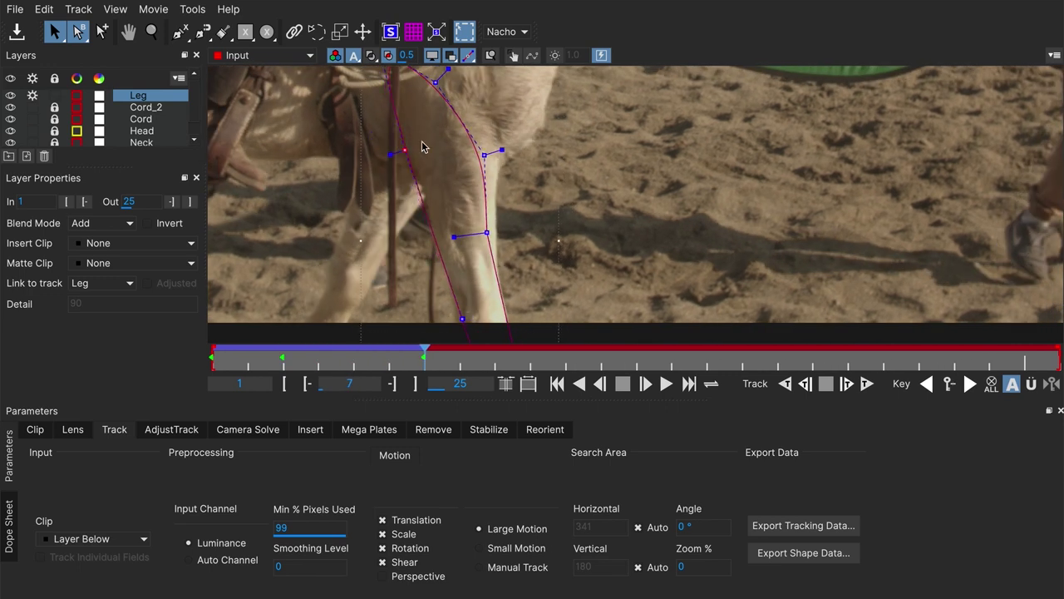
scroll(439, 122, up, 2)
drag(400, 133, 494, 213)
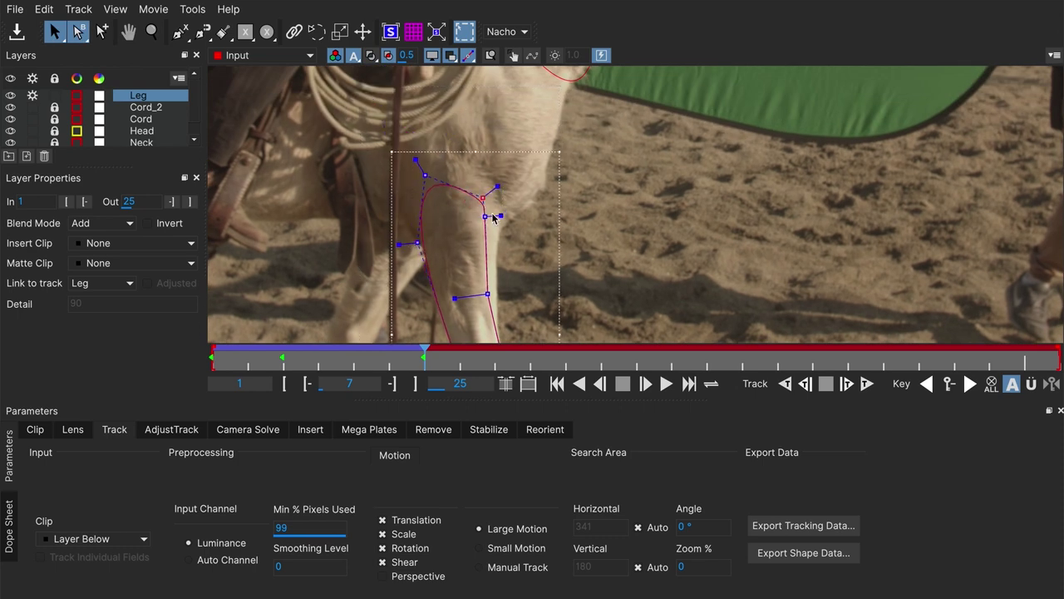
drag(489, 293, 490, 201)
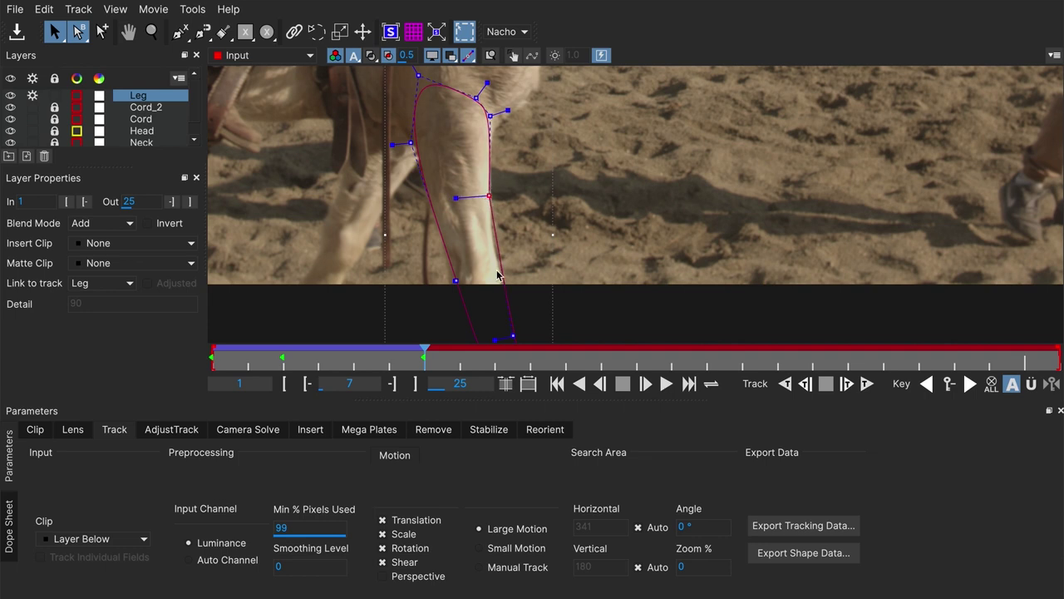
Fit the lower Leg points at frame 7 along the shin and past the image's lower edge, and track on to frame 8.
drag(497, 276, 497, 193)
drag(568, 223, 452, 333)
drag(475, 278, 468, 253)
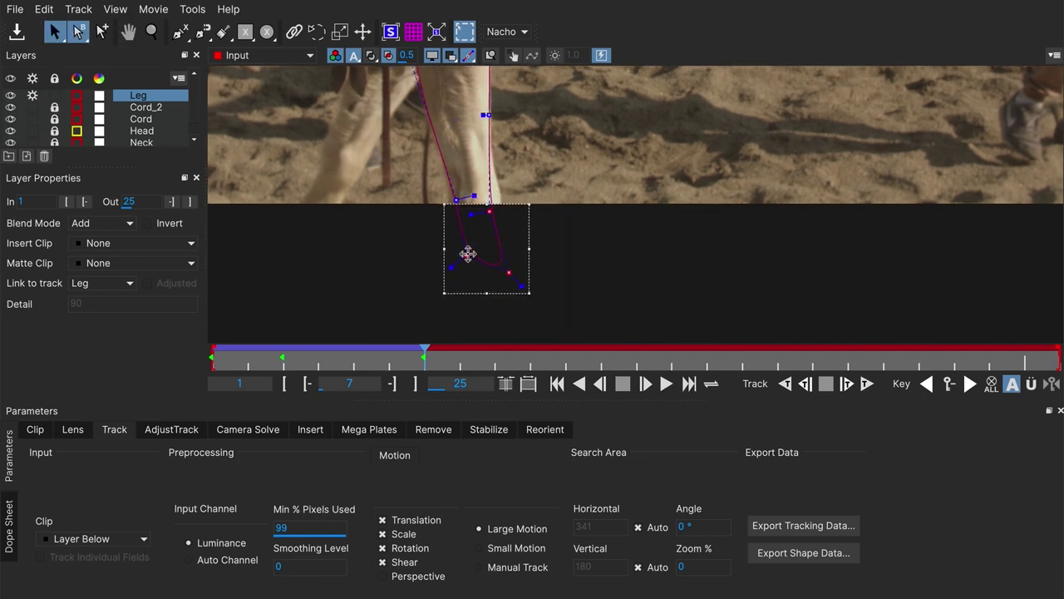
click(494, 178)
drag(499, 140, 490, 150)
drag(455, 199, 452, 195)
drag(468, 253, 460, 255)
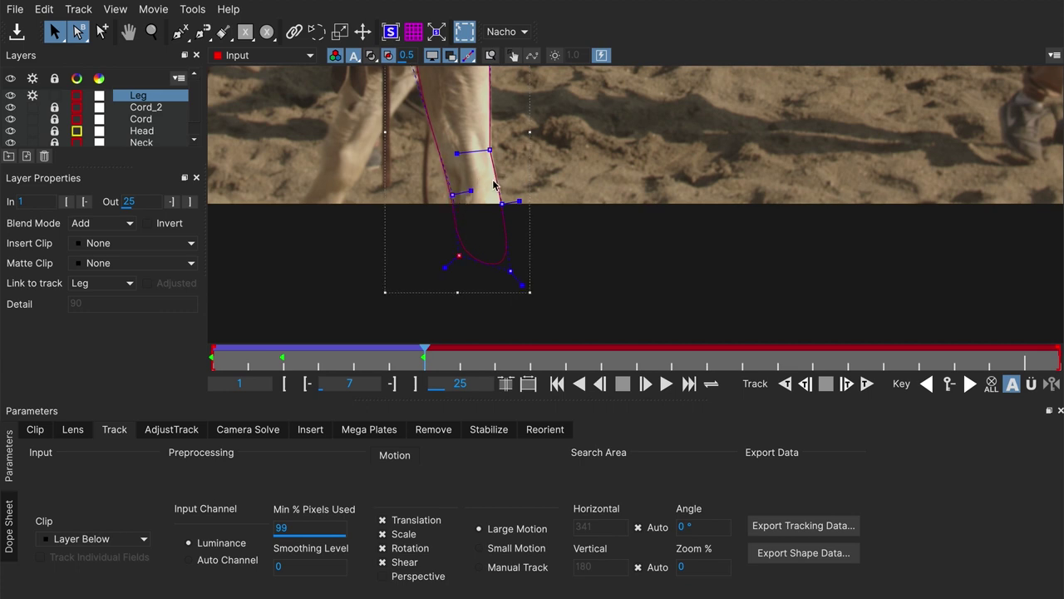
key(Right)
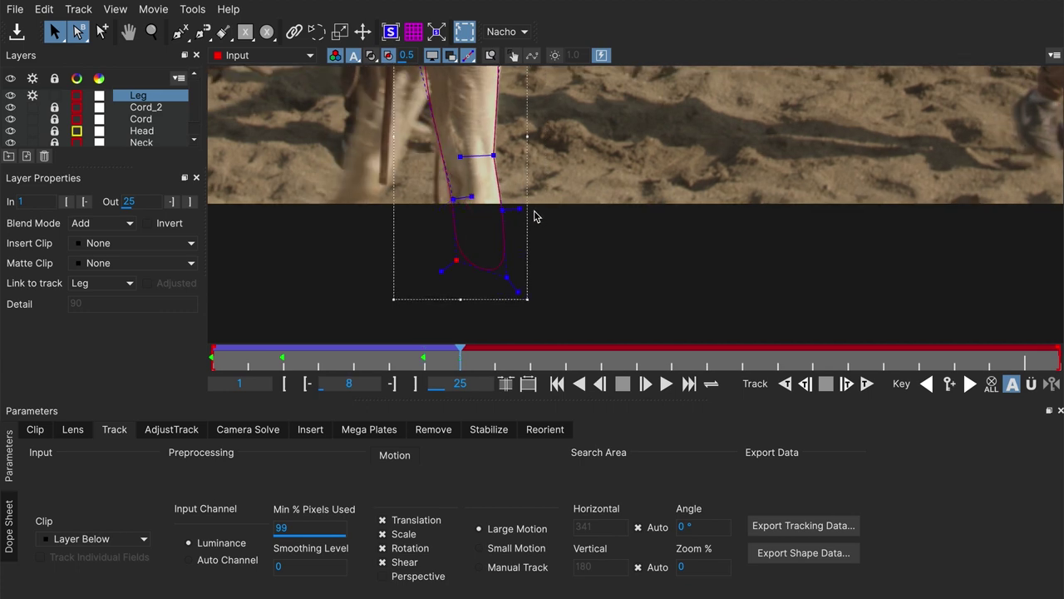
Track the Leg layer forward from frame 8 and stop the tracking at frame 15.
click(549, 208)
key(Right)
click(504, 231)
key(t)
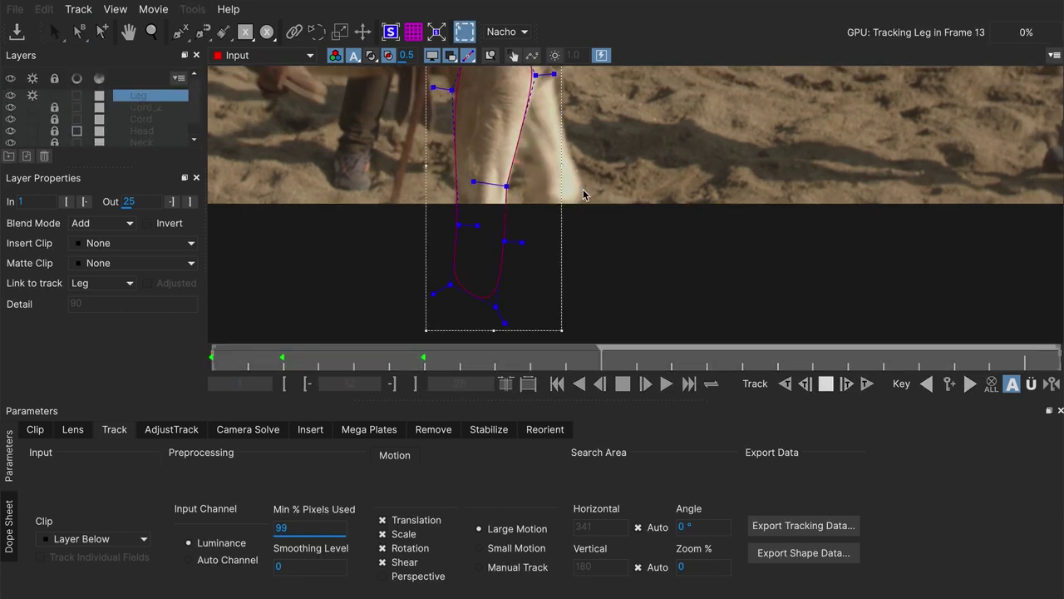
key(Escape)
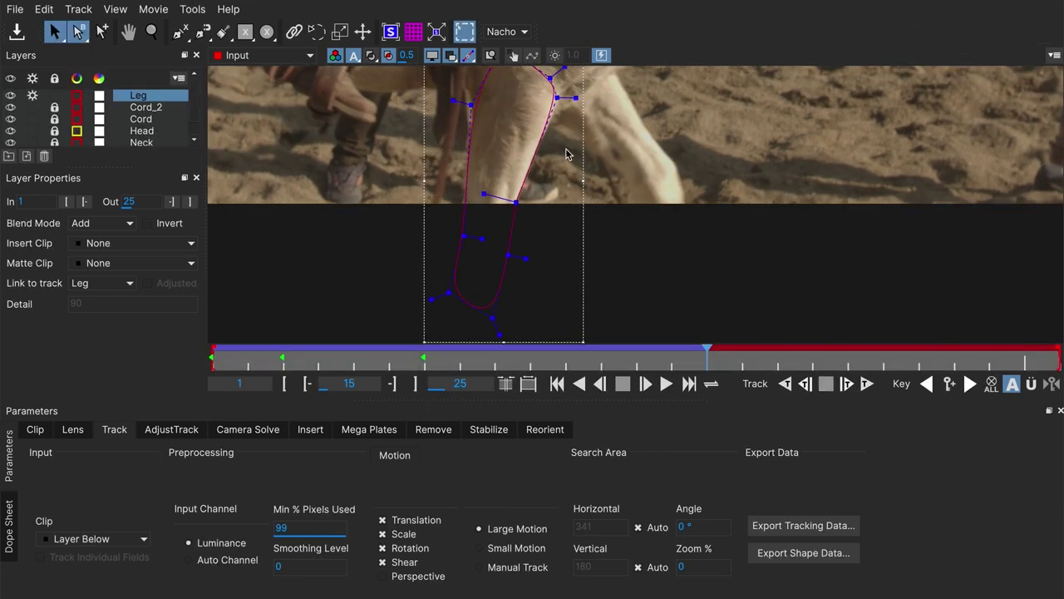
Fit the leg spline's upper front point to the leg at frame 16 and advance the track to frame 18.
key(Right)
drag(559, 88, 570, 84)
drag(599, 131, 595, 208)
key(ctrl+a)
key(Right)
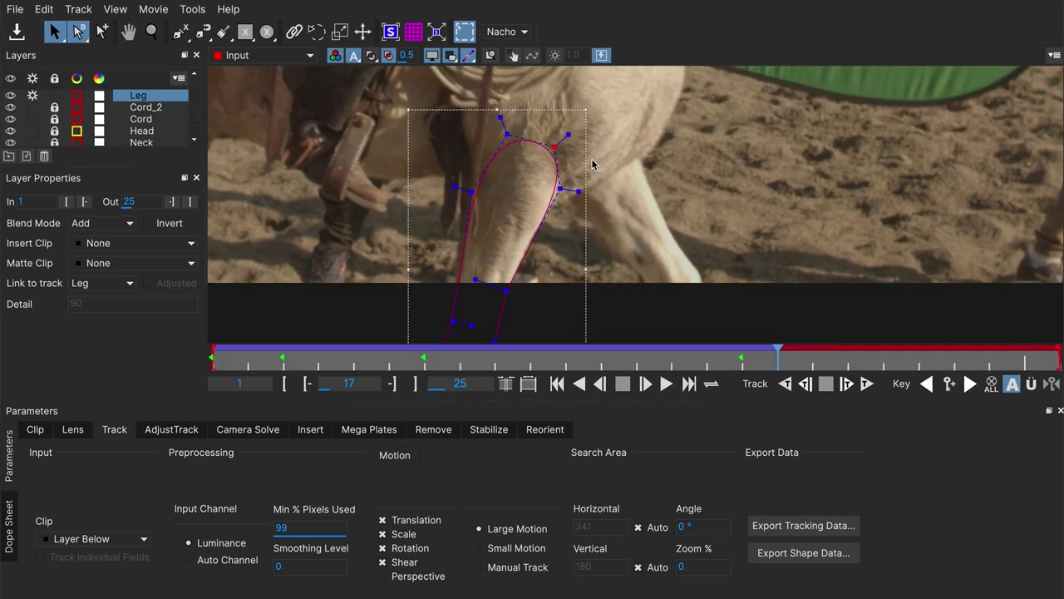
key(Right)
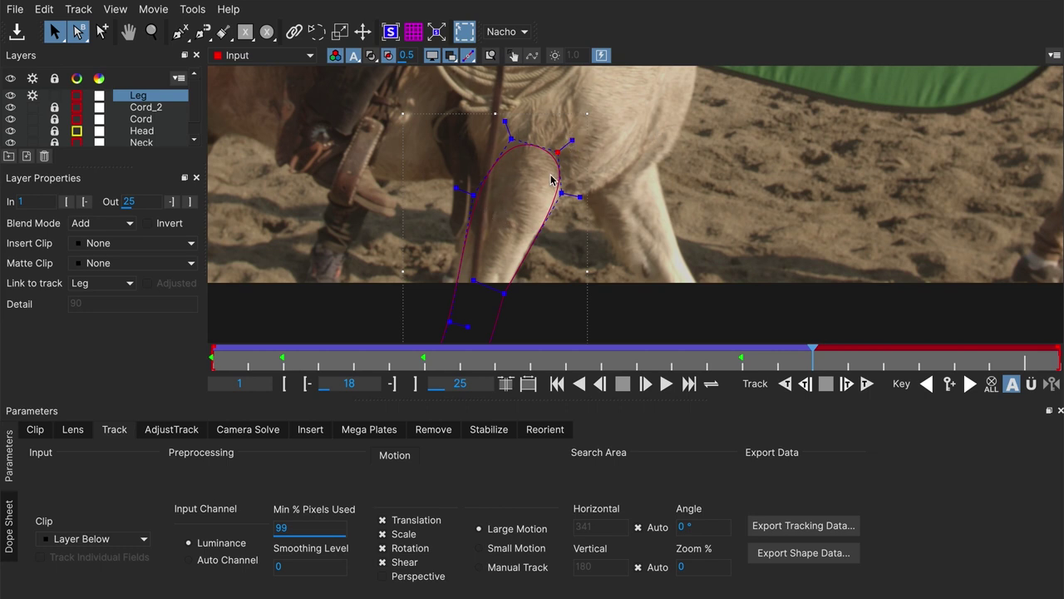
Continue tracking the Leg layer to frame 19 and dismiss the tracking warning.
drag(619, 100, 485, 205)
click(471, 192)
key(ctrl+f)
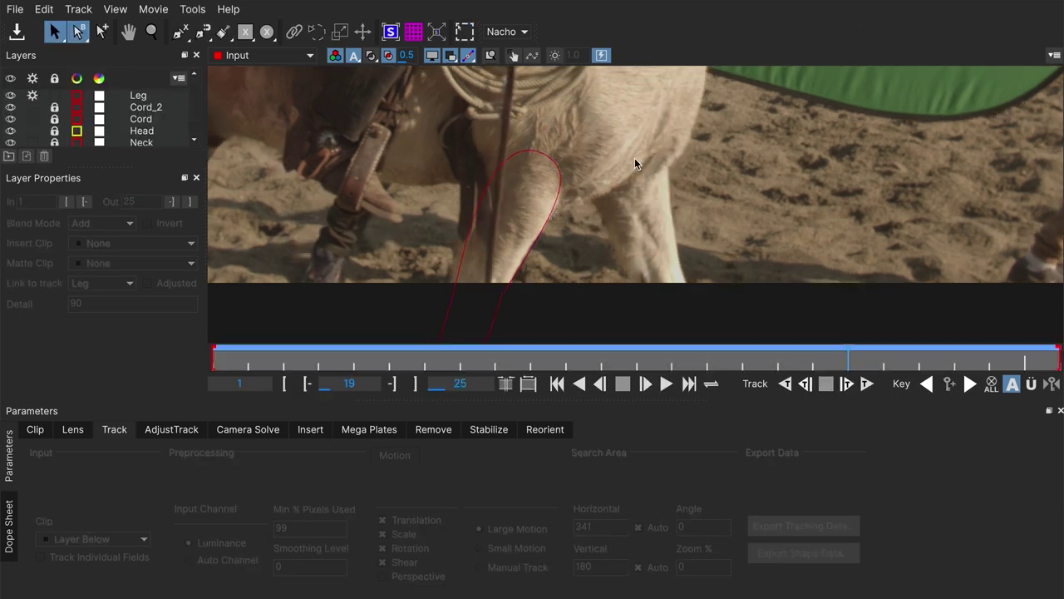
click(538, 317)
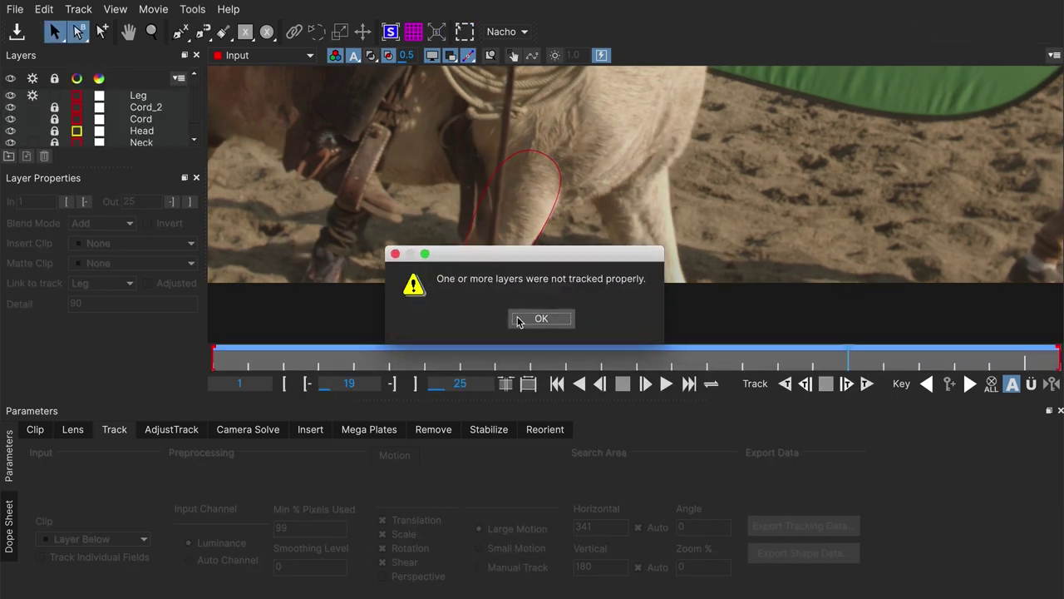
click(538, 321)
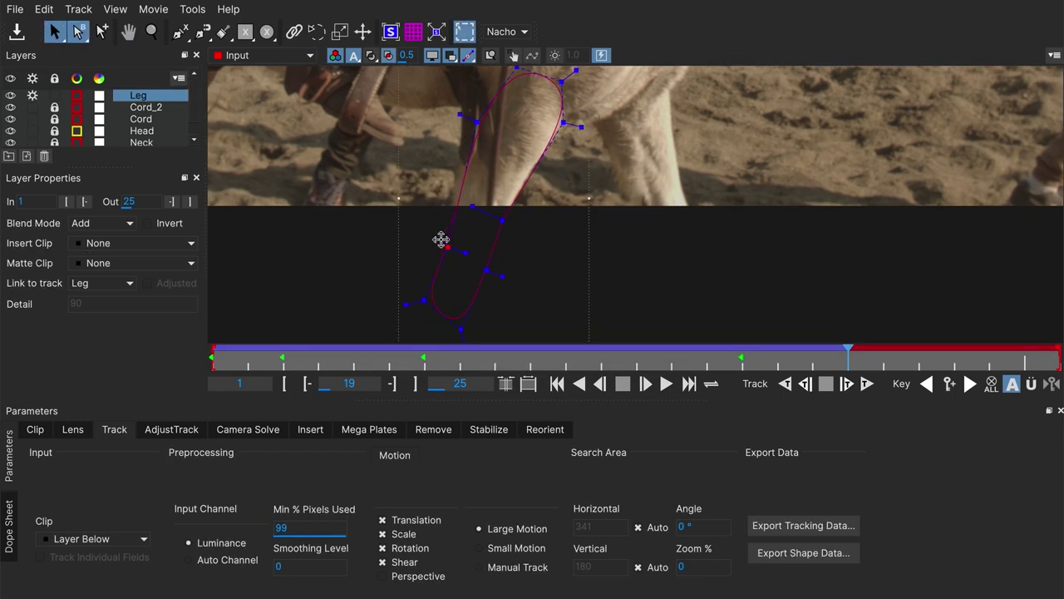
Try moving the leg spline's upper front point inward at frame 19, and undo the distortion.
drag(515, 161, 494, 202)
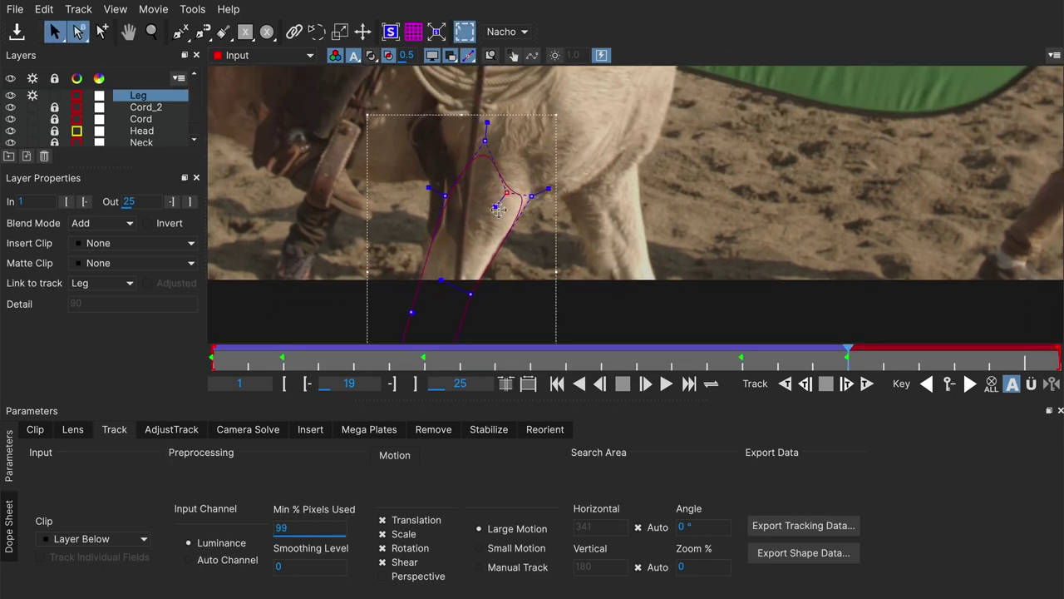
click(522, 200)
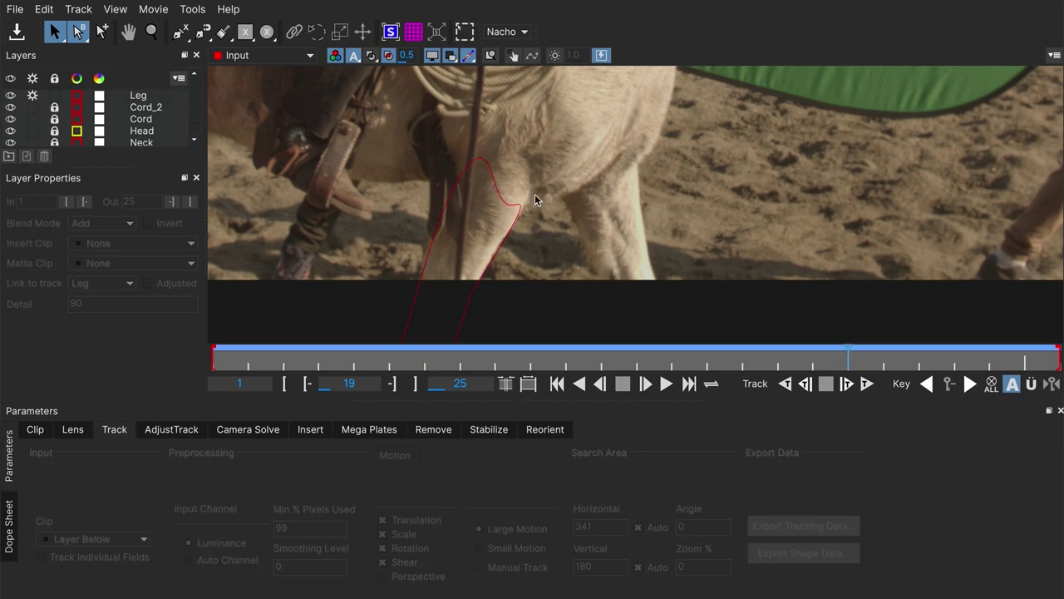
click(506, 206)
key(ctrl+z)
key(ctrl+z)
key(ctrl+z)
Fit the upper and lower points of the leg spline's rear edge to the leg at frame 19.
click(617, 169)
click(447, 214)
drag(445, 197, 448, 207)
drag(411, 308, 412, 290)
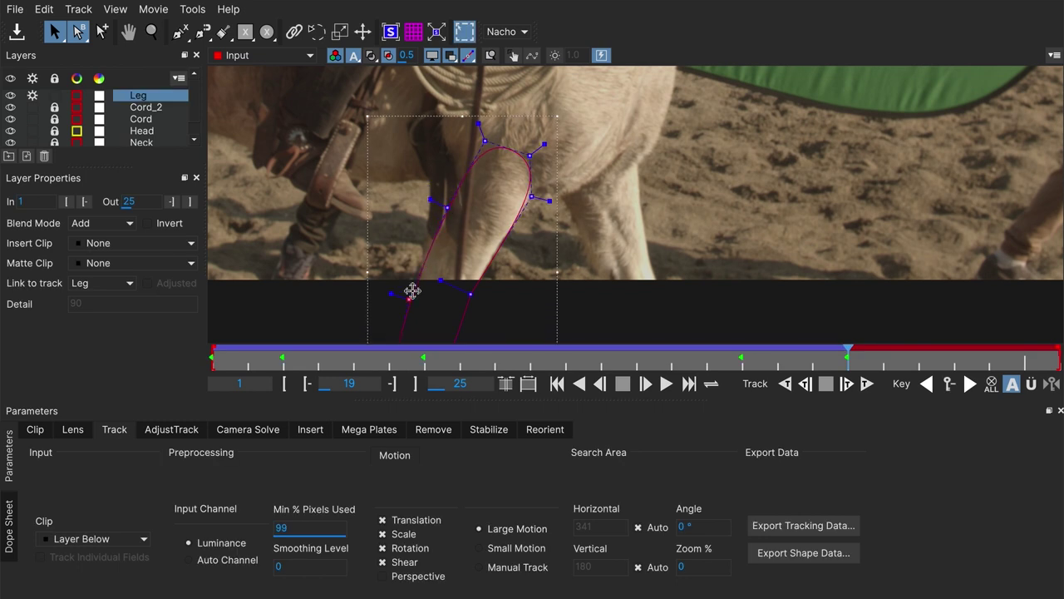
click(447, 207)
Try to track the Leg layer forward from frame 19.
key(ctrl+t)
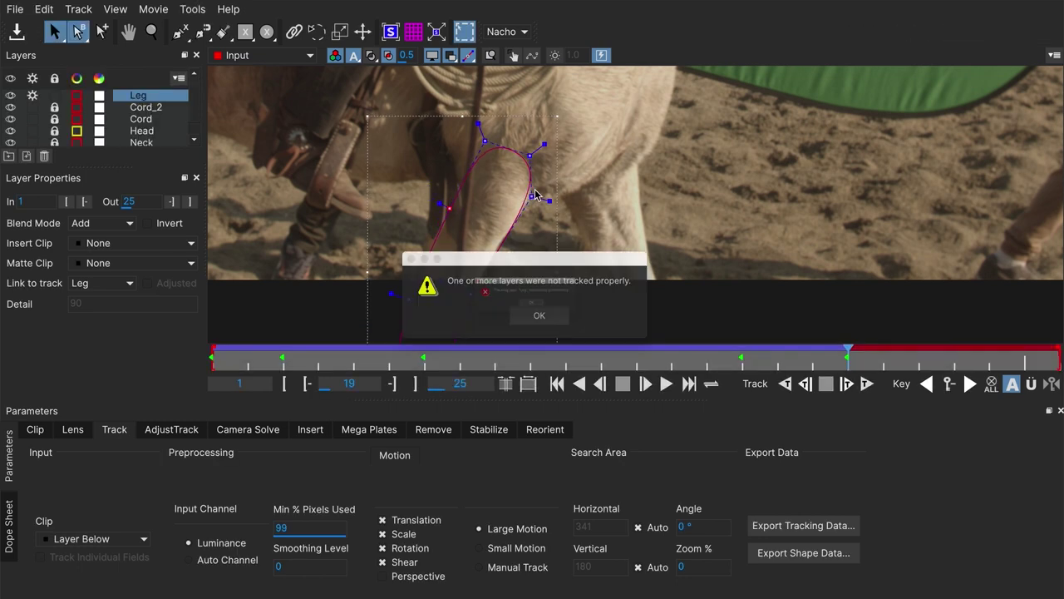
click(538, 316)
click(541, 316)
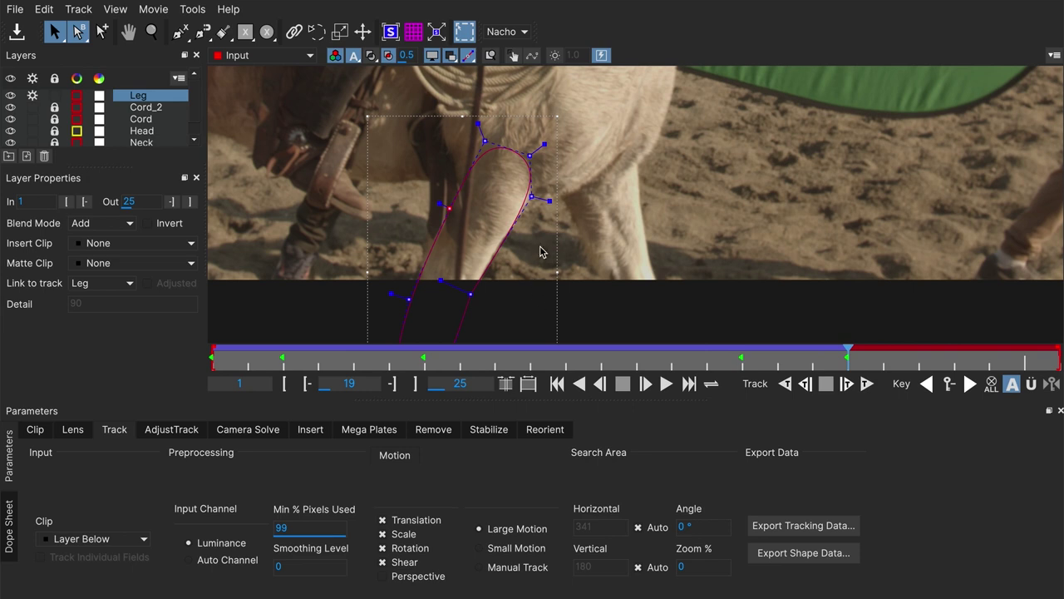
Adjust the leg spline's front point and its two rear-edge points to match the leg at frame 20.
key(Right)
drag(533, 194, 537, 200)
drag(449, 208, 454, 215)
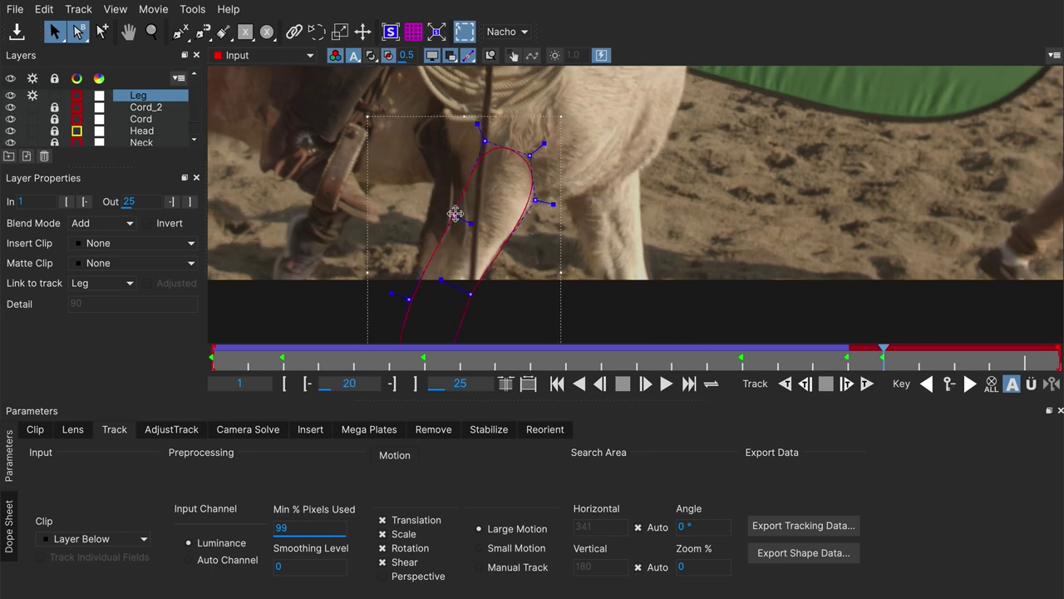
drag(408, 299, 404, 274)
Move the leg spline onto the leg at the last frame, 25, and fit its edge points to the contour.
key(Right)
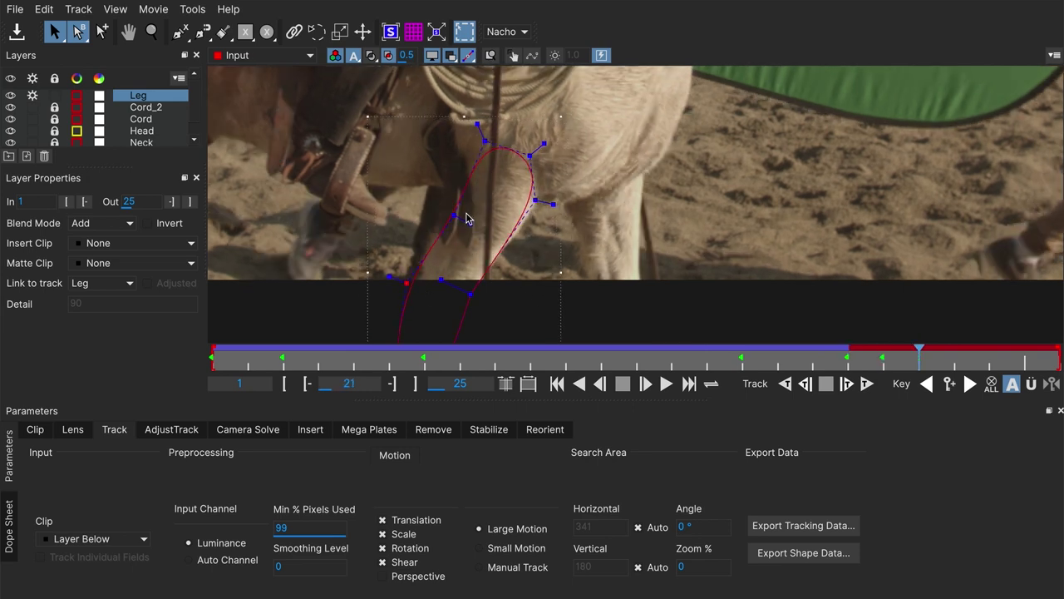
key(Right)
key(Right)
key(Right)
key(Right)
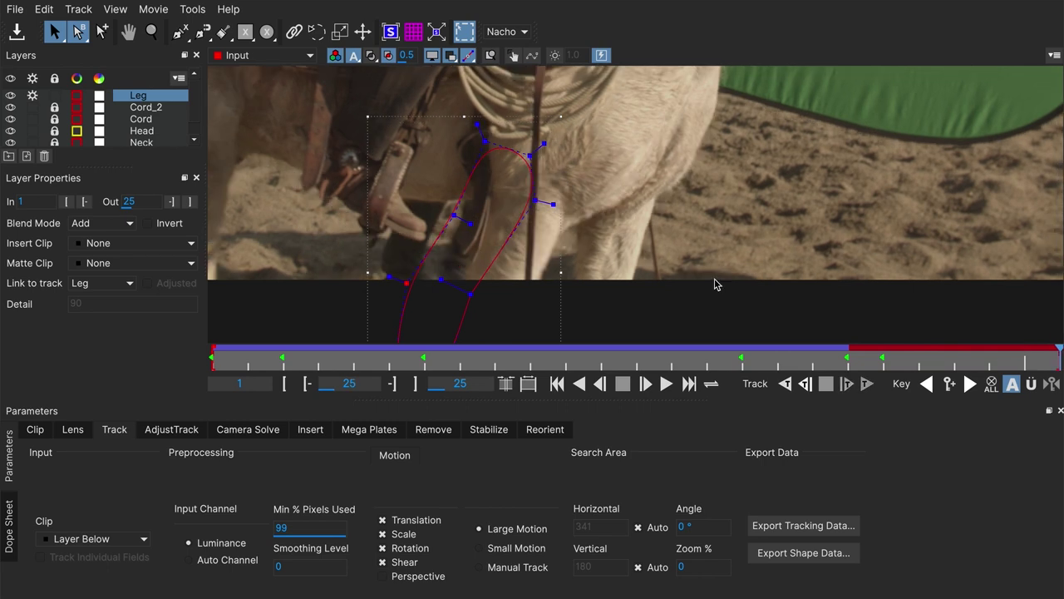
drag(563, 137, 607, 142)
drag(529, 145, 515, 147)
drag(498, 220, 485, 212)
drag(449, 289, 533, 297)
drag(582, 219, 573, 218)
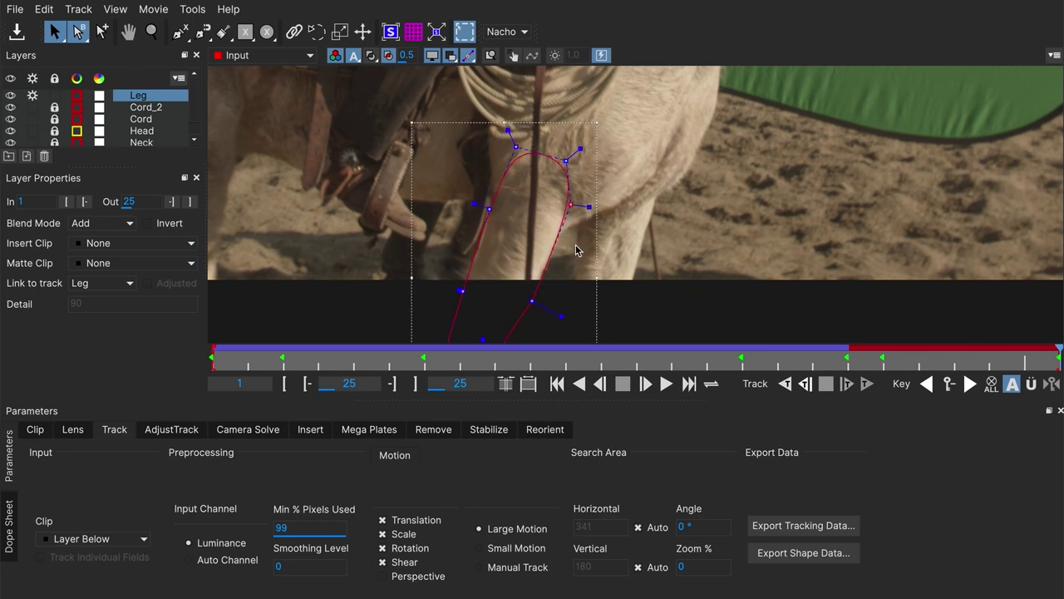
Refine the two front-edge points of the leg spline at frame 22.
key(z)
drag(491, 290, 489, 277)
drag(549, 202, 549, 208)
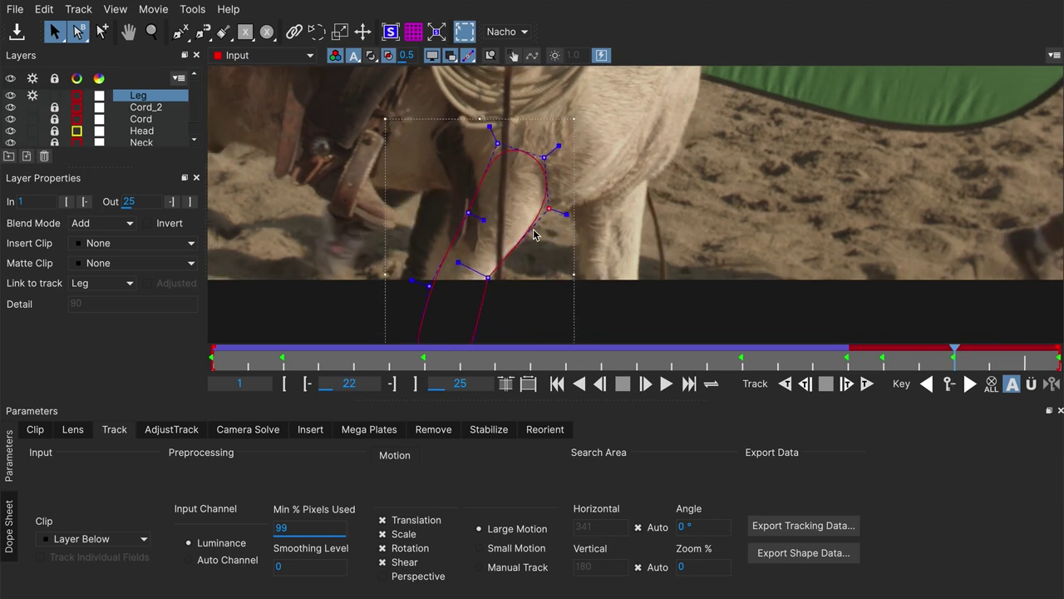
Pull the leg spline's rear point outward and raise its lower front point at frame 21.
key(x)
drag(462, 214, 433, 225)
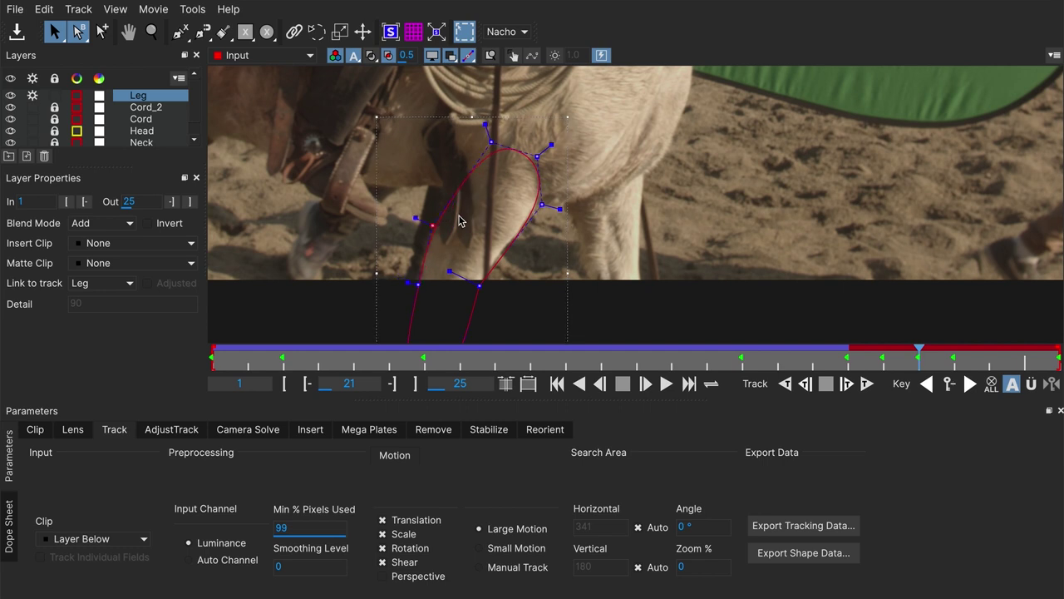
click(580, 157)
click(499, 262)
drag(468, 278, 466, 257)
Keyframe the corrected leg spline at frames 24 and 23.
key(t)
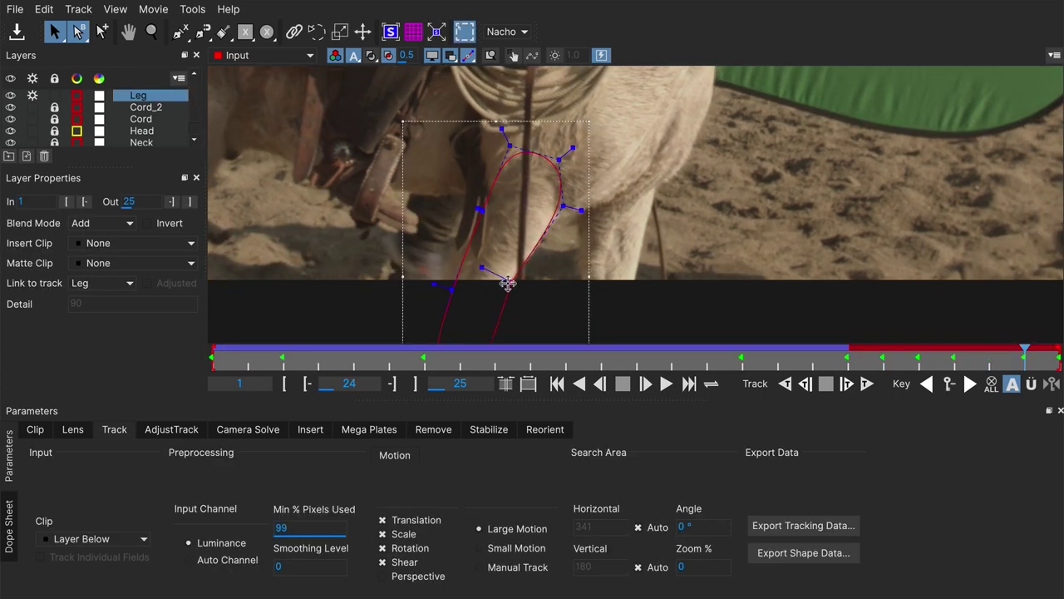
key(comma)
key(t)
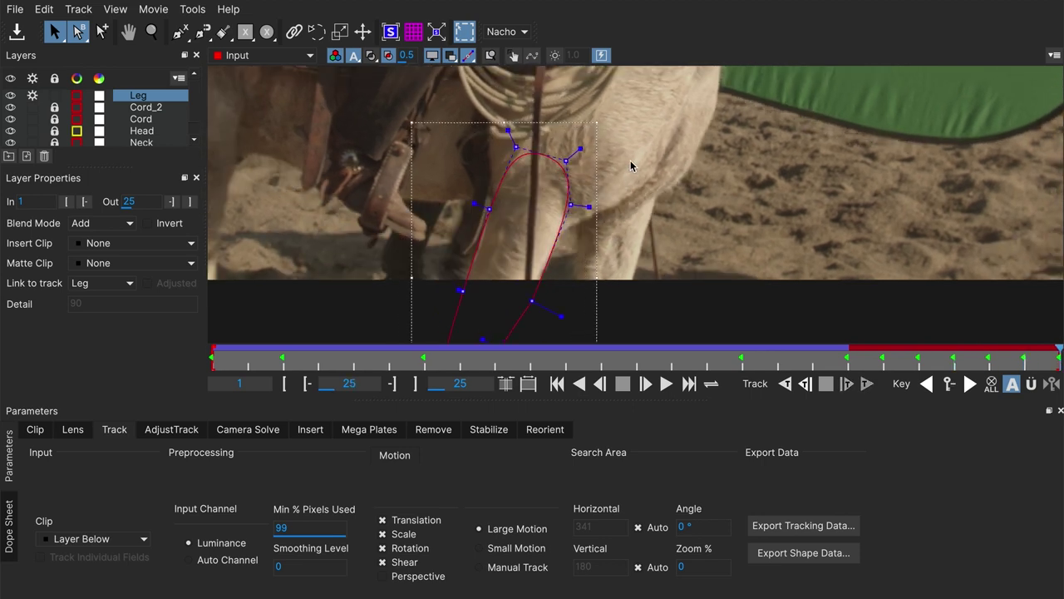
Go back to frame 5 and fit the upper, middle and lower front-edge points of the leg spline to the leg.
scroll(630, 166, down, 2)
key(z)
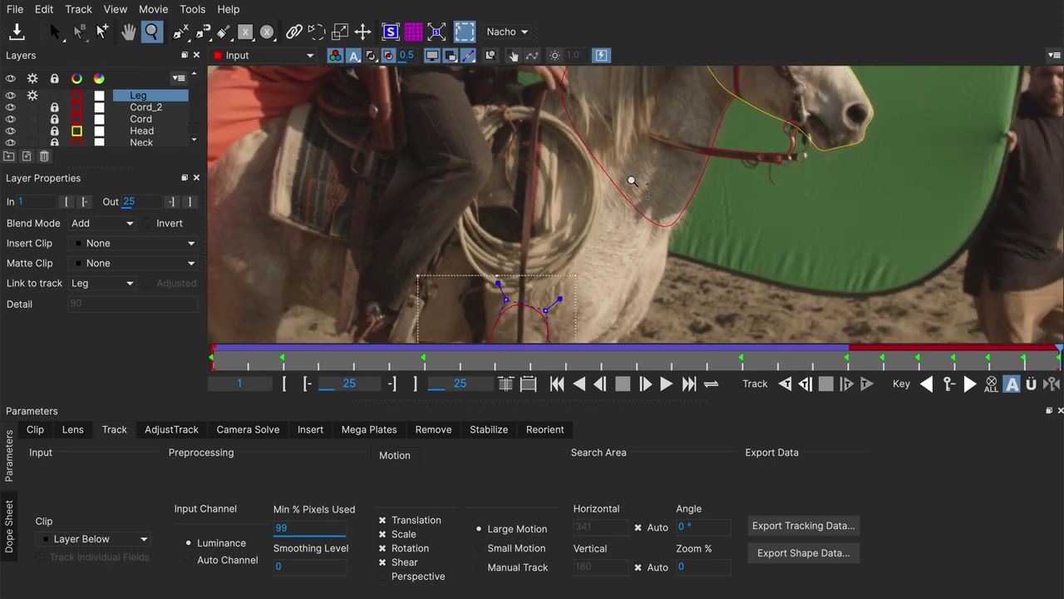
scroll(632, 181, down, 2)
key(s)
drag(647, 355, 341, 325)
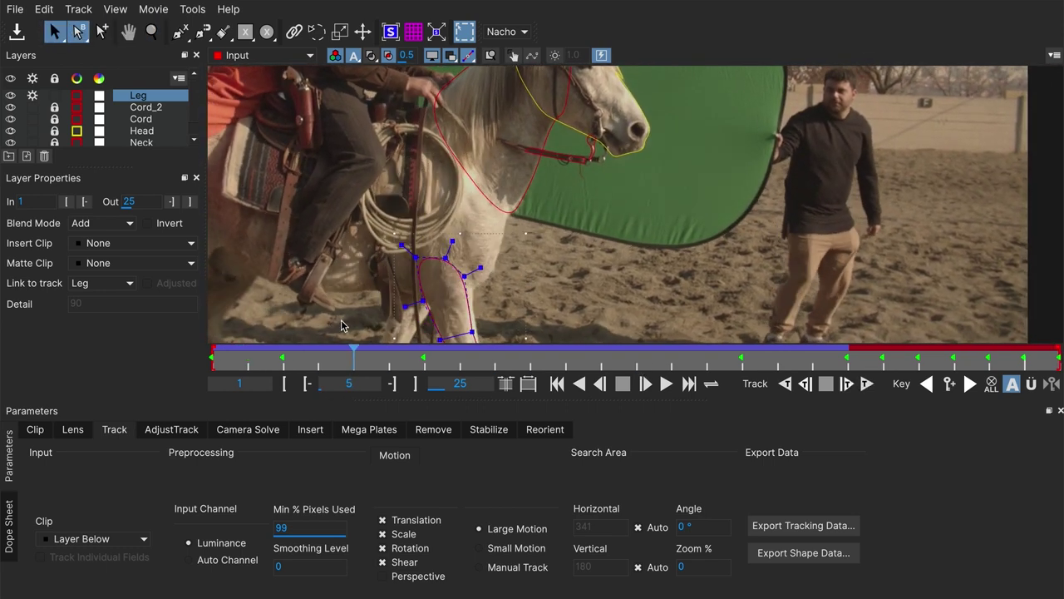
scroll(491, 304, up, 3)
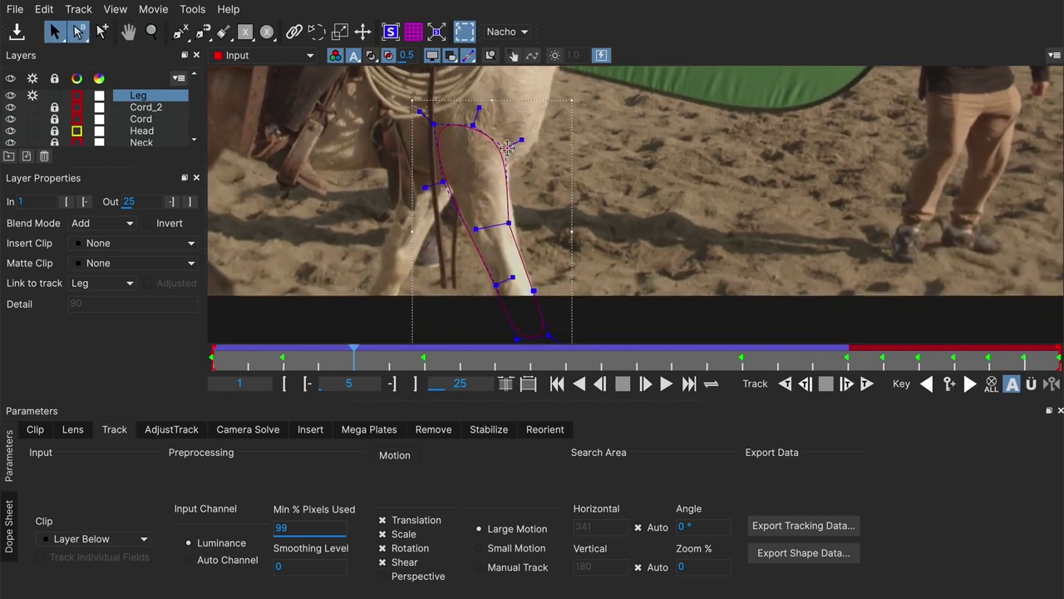
drag(503, 215, 508, 227)
drag(511, 147, 503, 142)
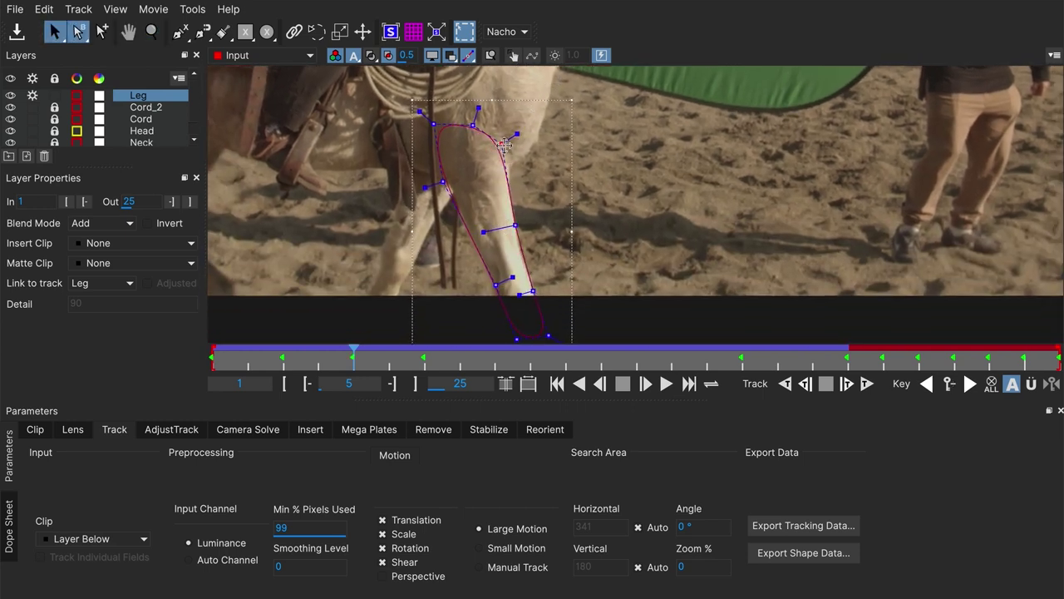
drag(520, 222, 518, 245)
key(z)
key(s)
key(period)
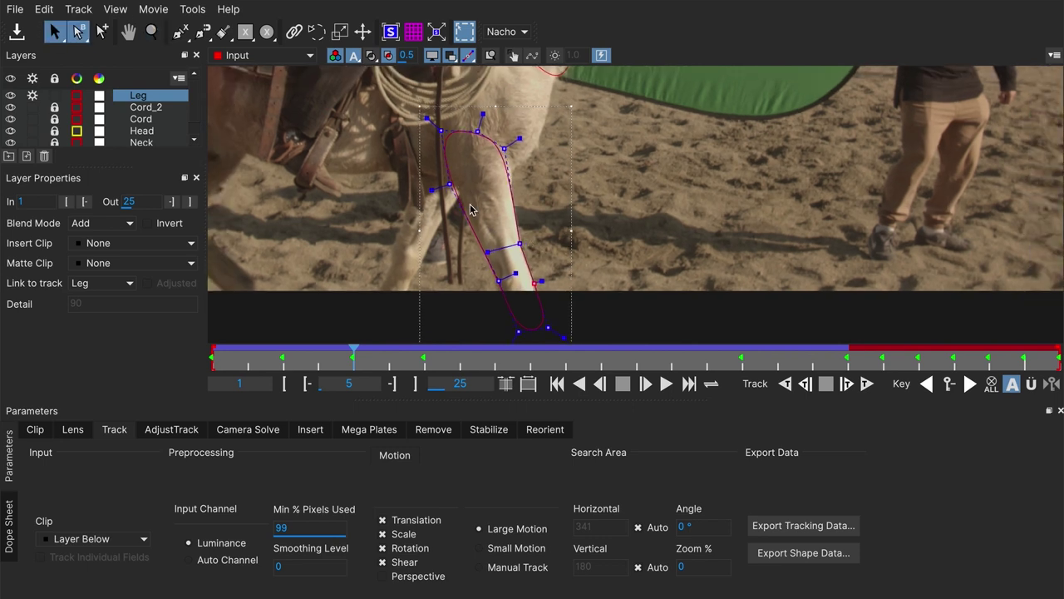
Scrub to frame 24 and turn on the viewer's brightness adjustment with a value of 3.
click(427, 364)
drag(438, 362, 1031, 362)
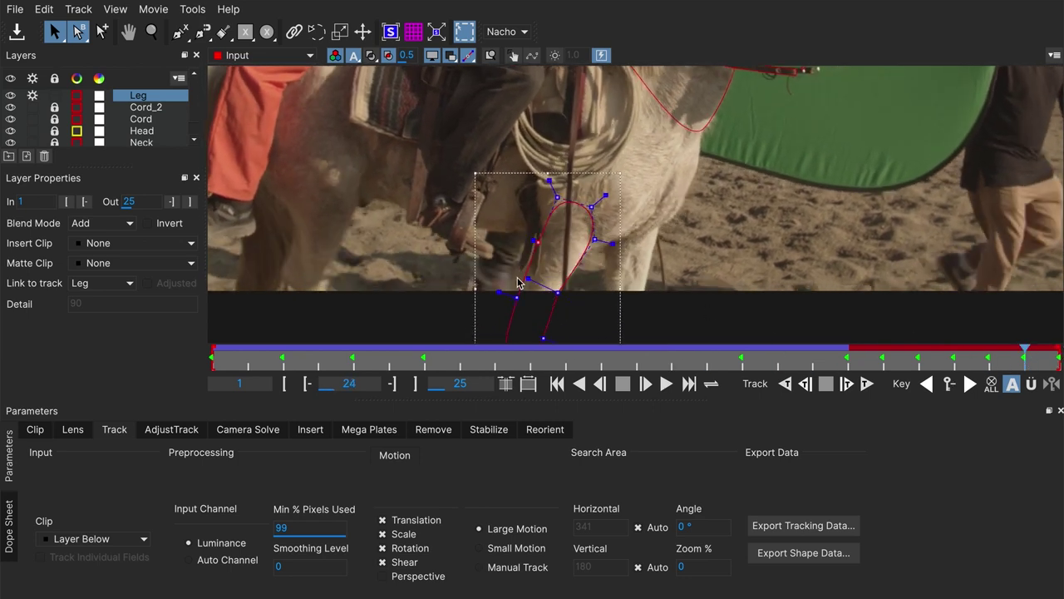
scroll(513, 295, up, 4)
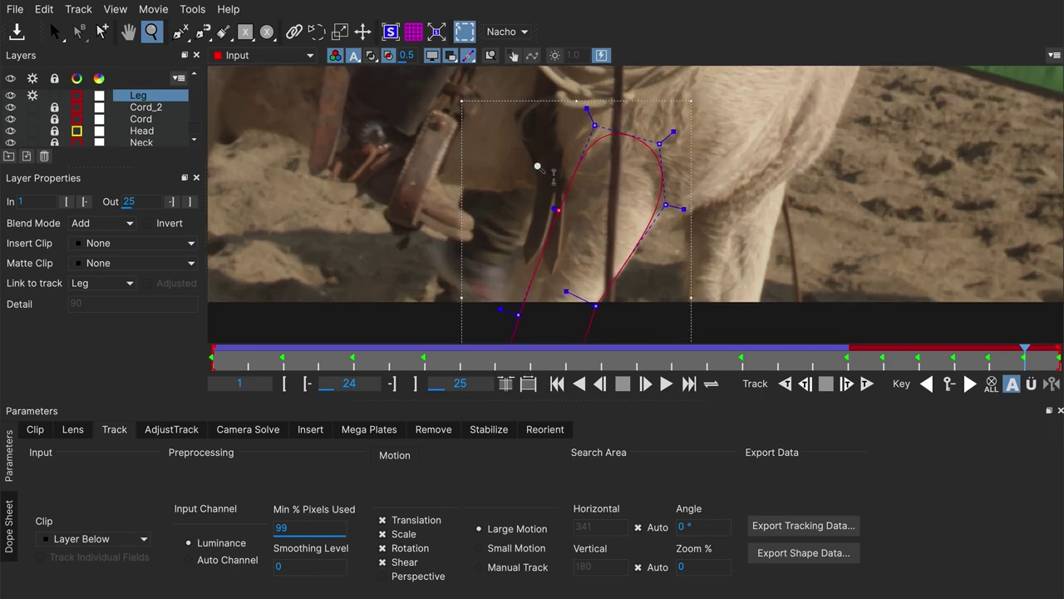
click(554, 56)
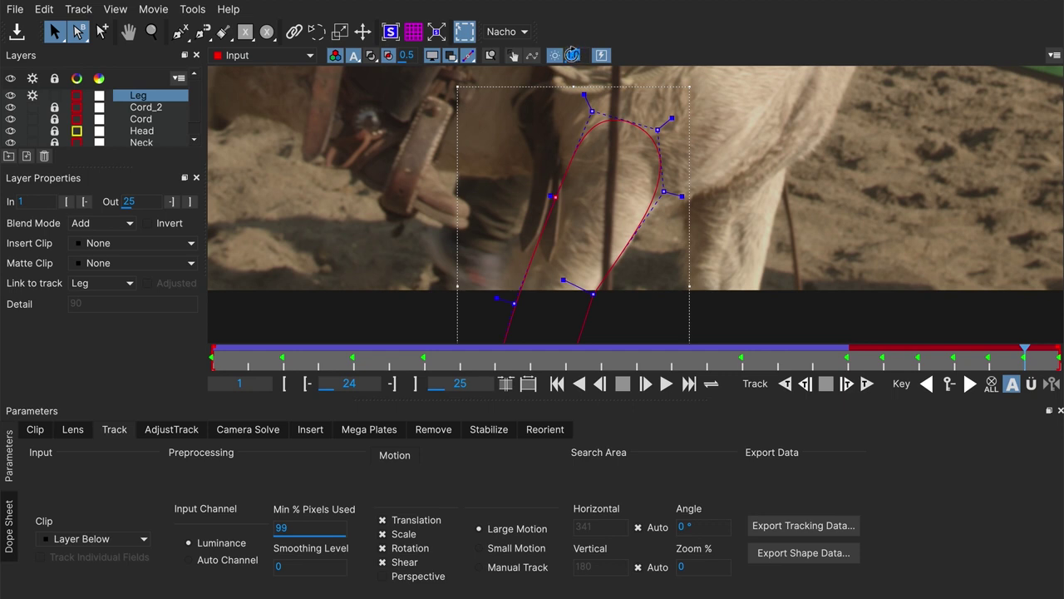
click(556, 56)
click(556, 56)
click(557, 56)
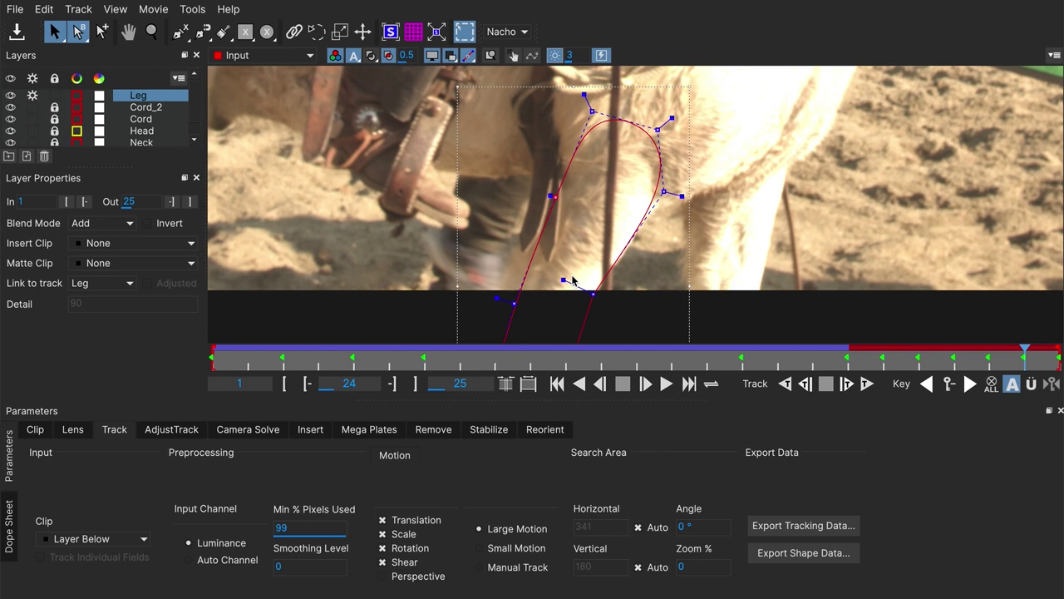
Reposition the rear and lower rear points of the leg spline at frame 22 to follow the leg's edge.
key(shift+z)
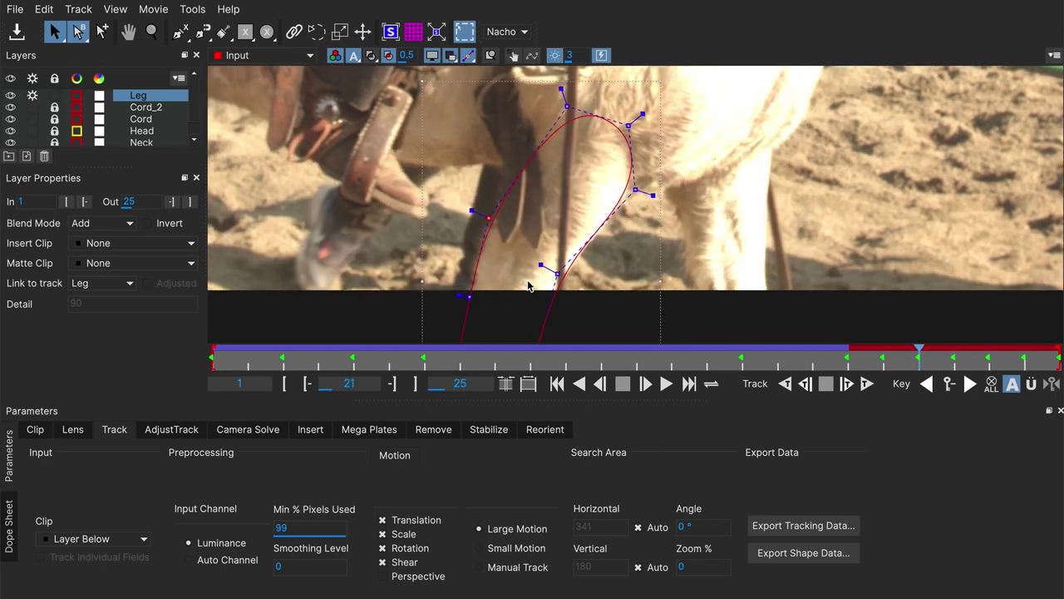
key(shift+z)
key(shift+c)
drag(531, 205, 514, 201)
drag(484, 298, 480, 259)
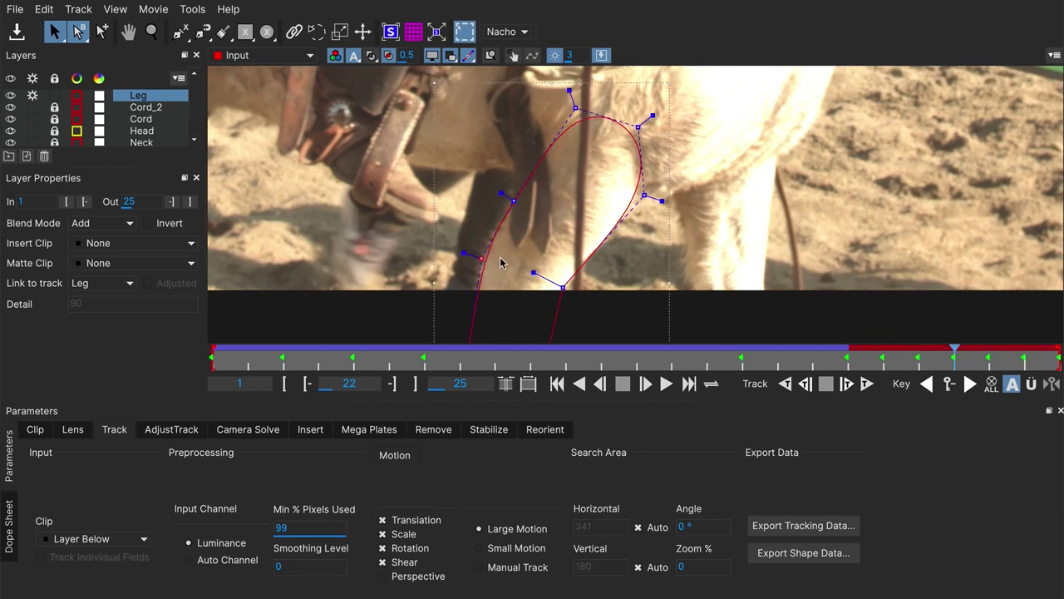
Move the leg spline's lower rear point up and outward at frames 23 and 24.
key(shift+c)
drag(491, 297, 482, 254)
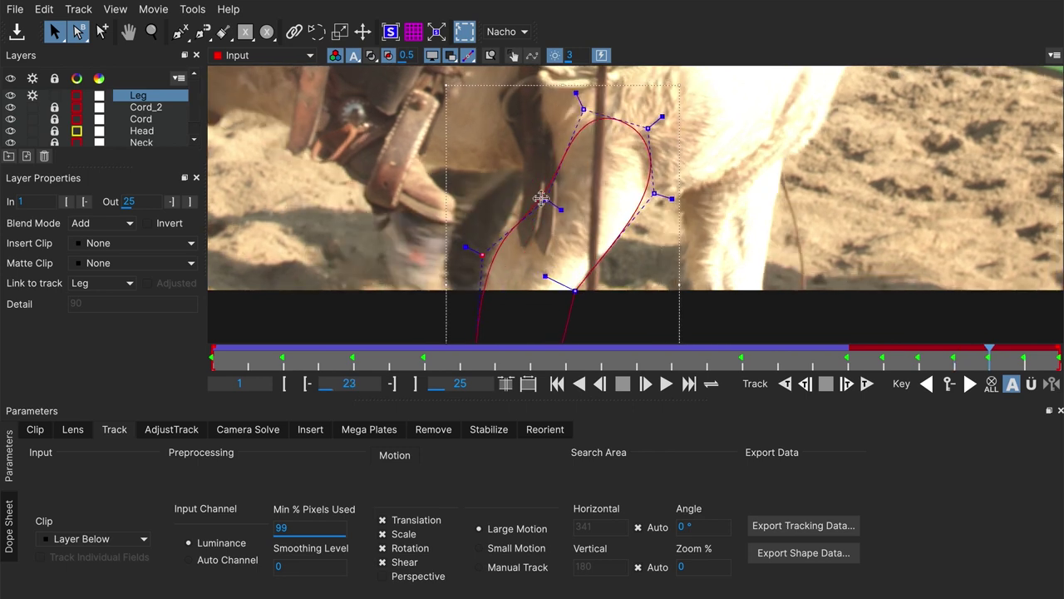
key(shift+c)
drag(505, 297, 496, 270)
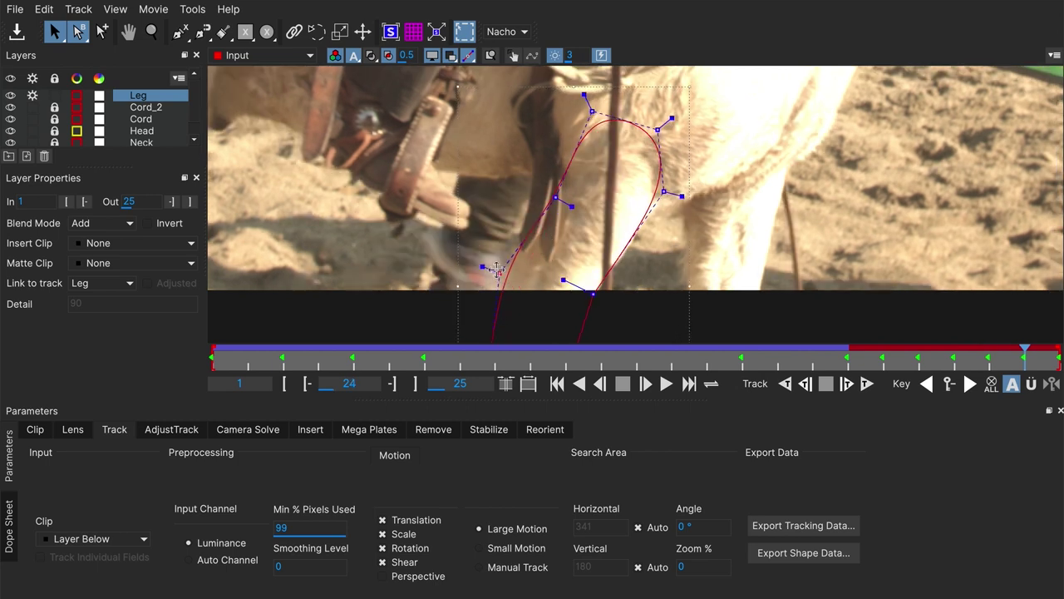
Deselect the leg spline and check its outline against the horse at frame 25.
key(shift+c)
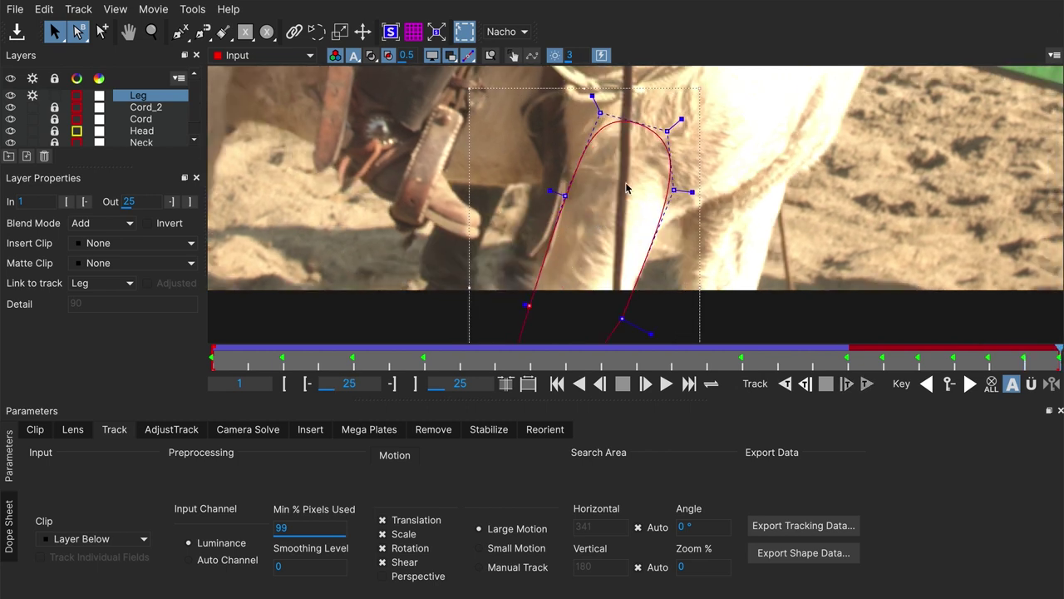
click(726, 175)
key(z)
key(x)
drag(713, 161, 629, 274)
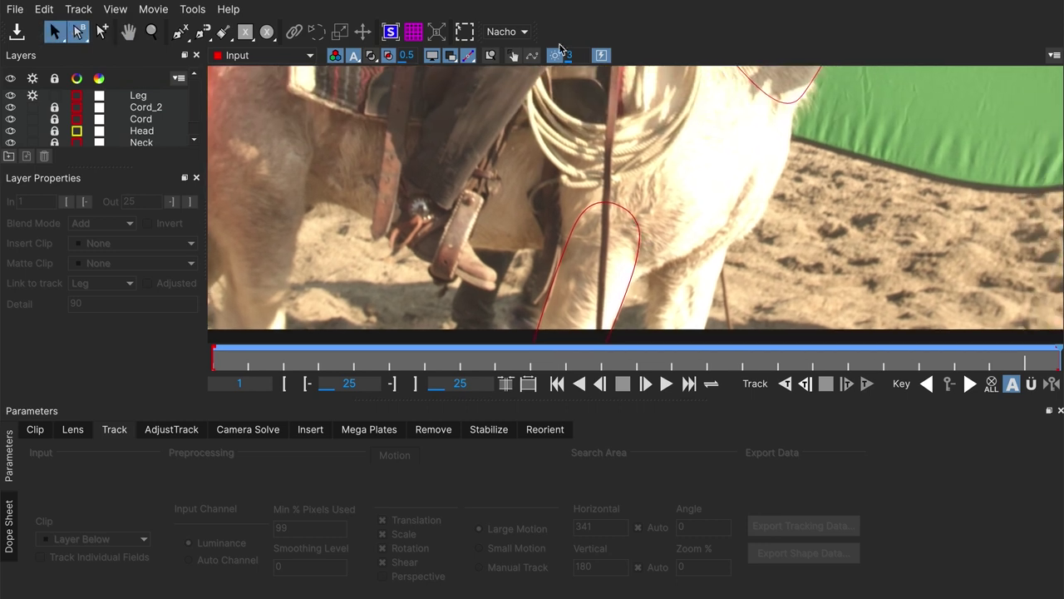
Turn off the viewer's brightness adjustment and lock the Leg layer.
scroll(541, 180, down, 3)
key(x)
drag(546, 181, 519, 208)
scroll(462, 245, down, 5)
key(s)
scroll(488, 225, up, 3)
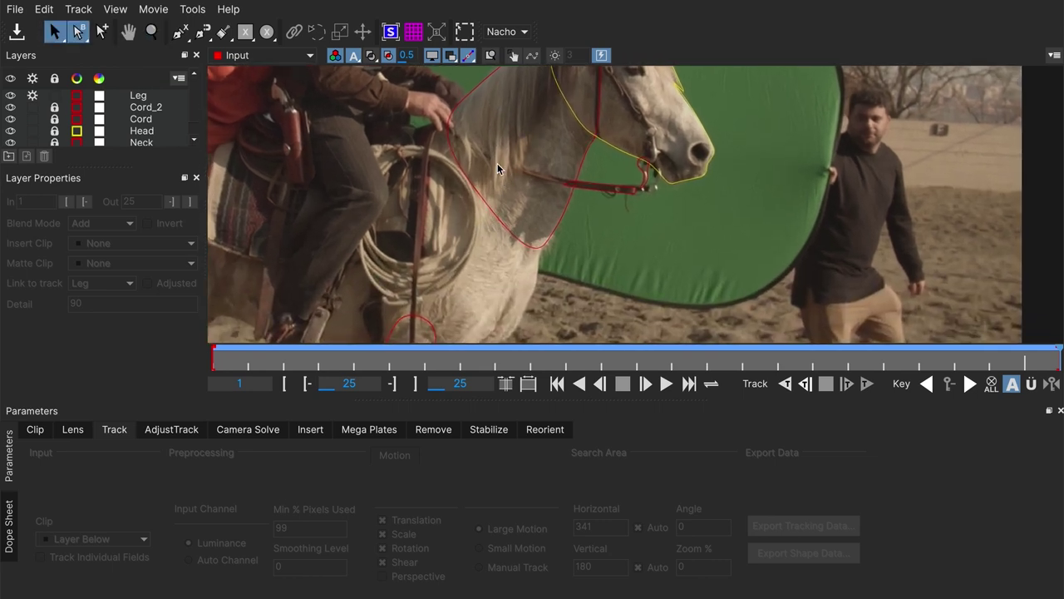
scroll(497, 169, up, 1)
scroll(481, 176, up, 3)
key(z)
drag(481, 175, 447, 151)
key(s)
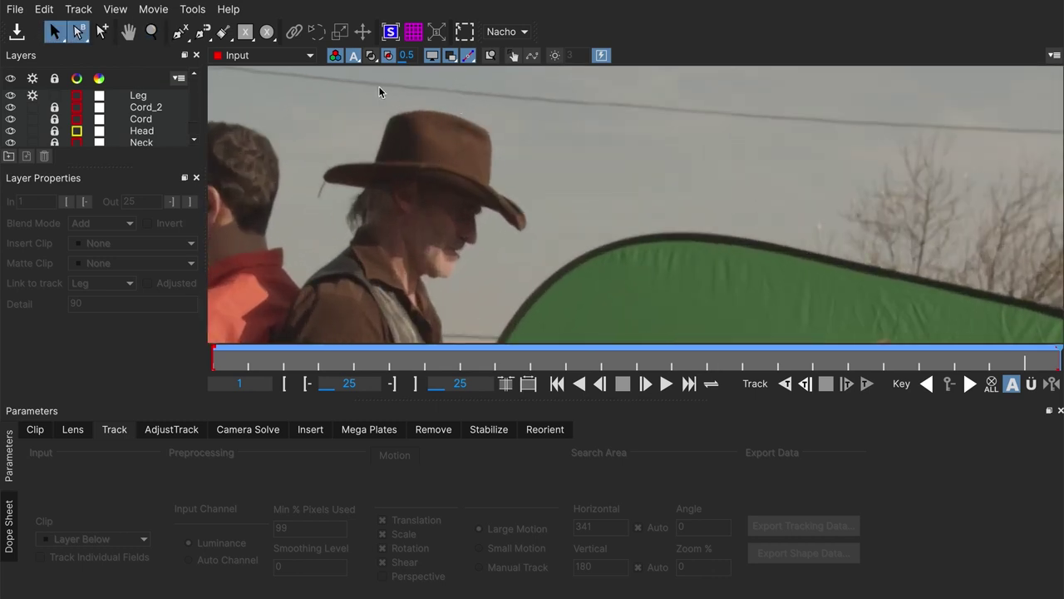
click(57, 98)
Draw a closed X-spline around the crown of the older rider's hat at frame 25.
click(188, 33)
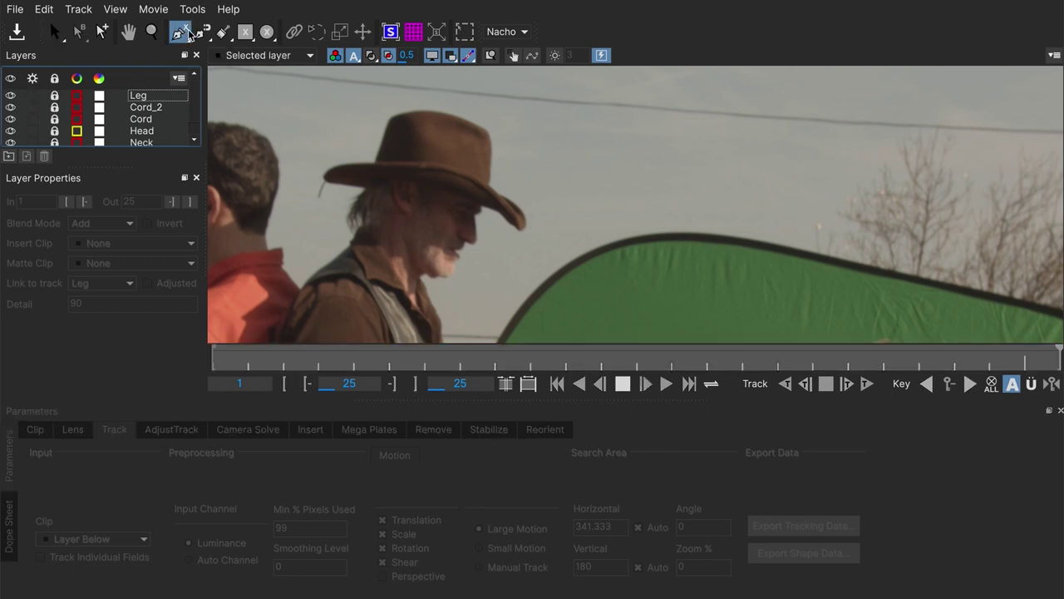
drag(391, 122, 344, 202)
drag(478, 208, 492, 231)
drag(490, 176, 517, 182)
click(495, 125)
drag(475, 121, 428, 81)
right_click(405, 112)
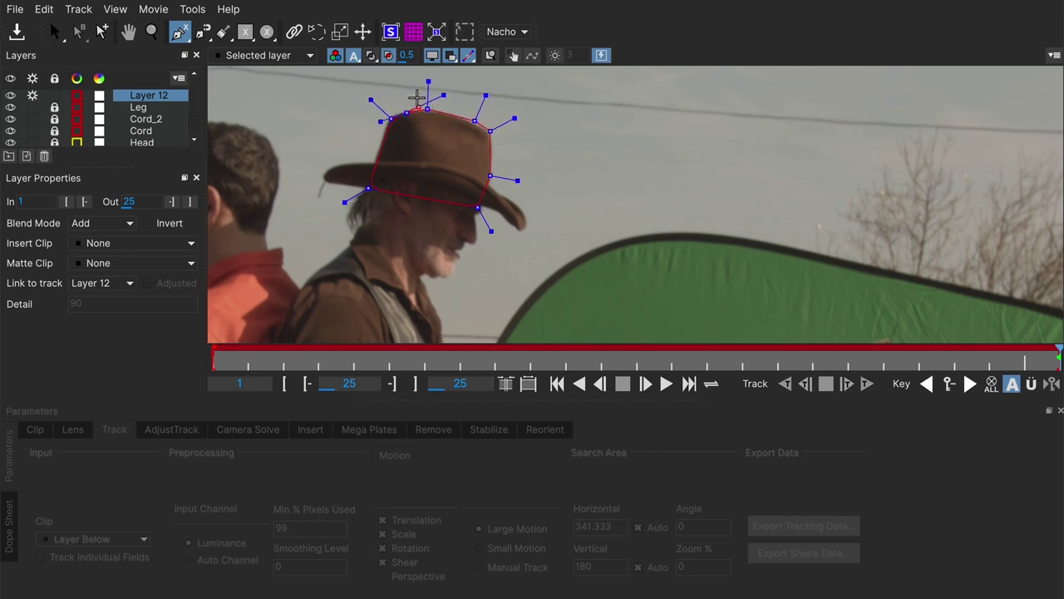
Refine the crown spline's points so the outline follows the hat's edge at frame 25.
scroll(433, 123, up, 3)
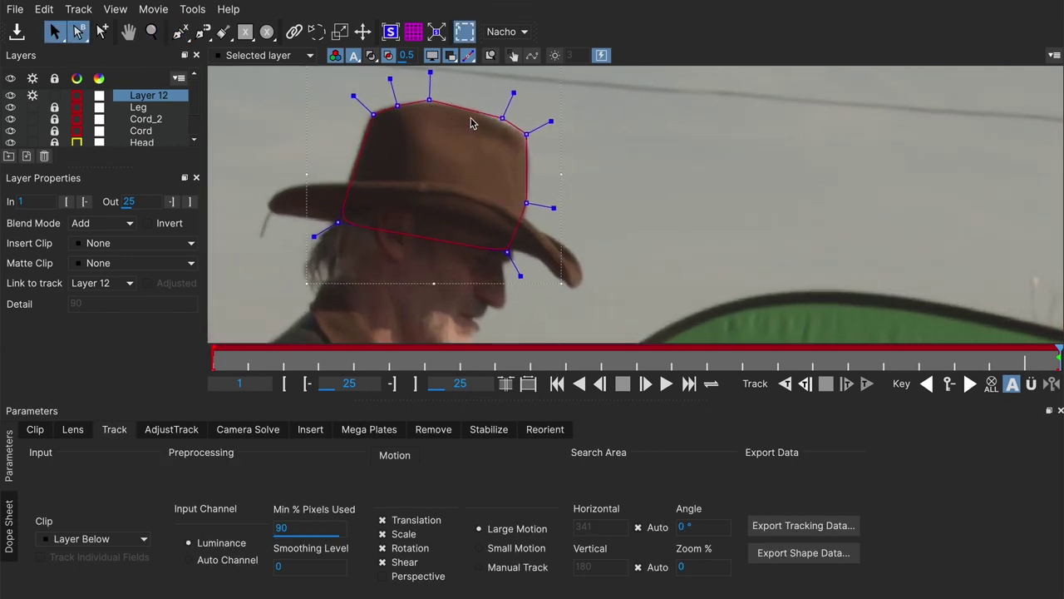
drag(513, 90, 505, 117)
drag(430, 96, 410, 103)
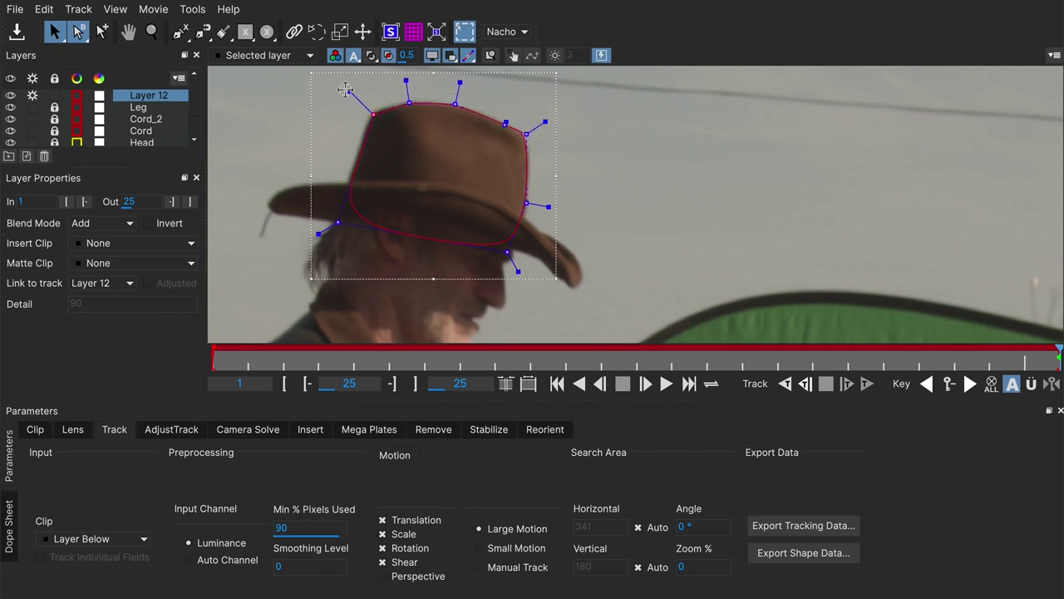
click(372, 117)
drag(505, 270, 507, 278)
drag(530, 135, 532, 138)
drag(315, 236, 311, 237)
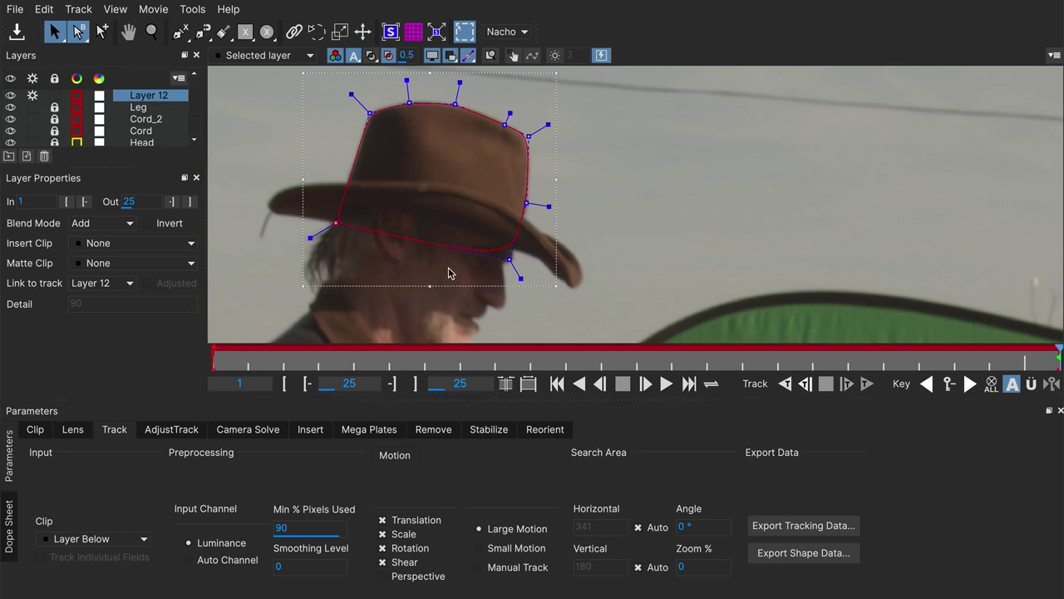
Enlarge the layer list and rename Layer 12 as Hat.
drag(136, 167, 145, 197)
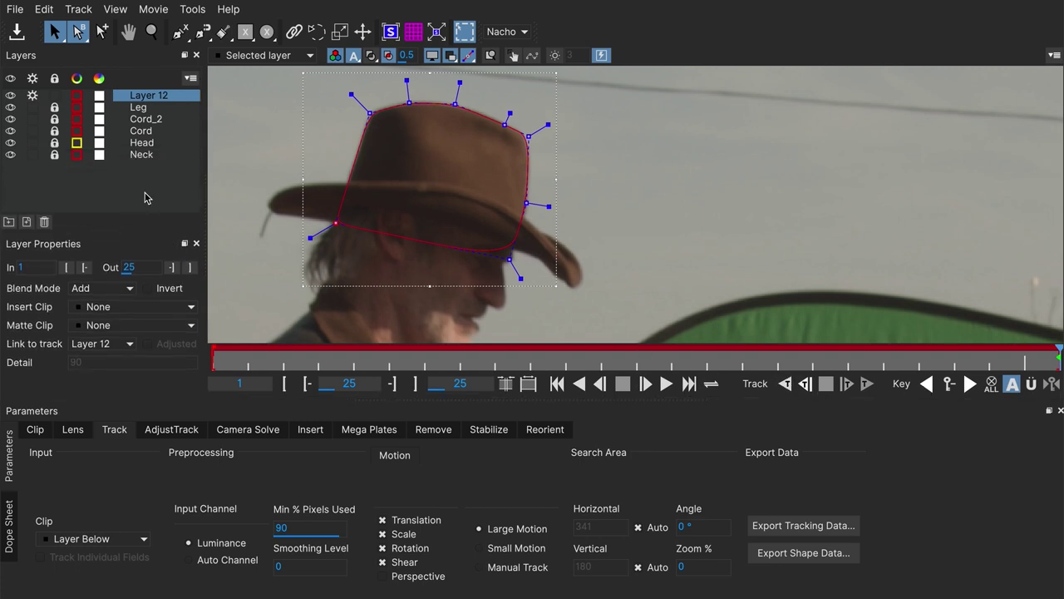
double_click(156, 96)
text(Hat)
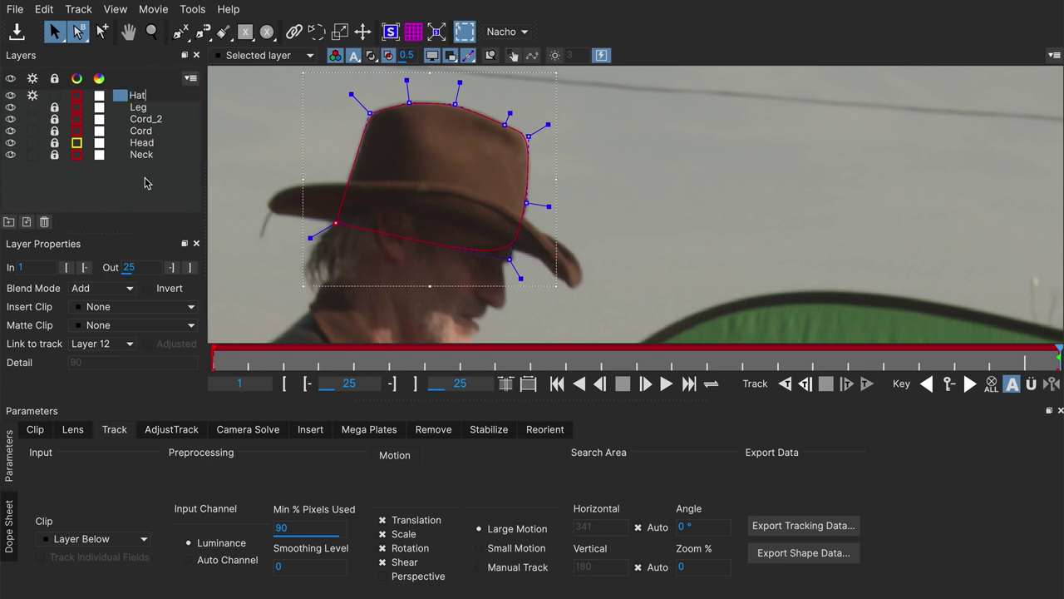
key(Return)
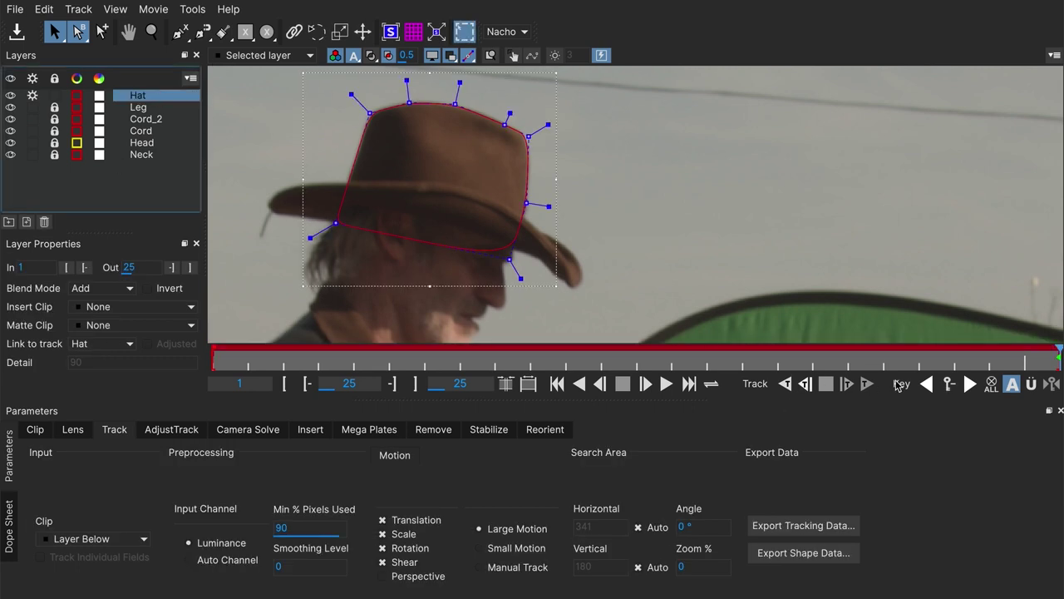
Track the Hat layer backward from frame 25, stop at frame 15, and adjust its spline points to the crown there.
click(805, 383)
click(824, 385)
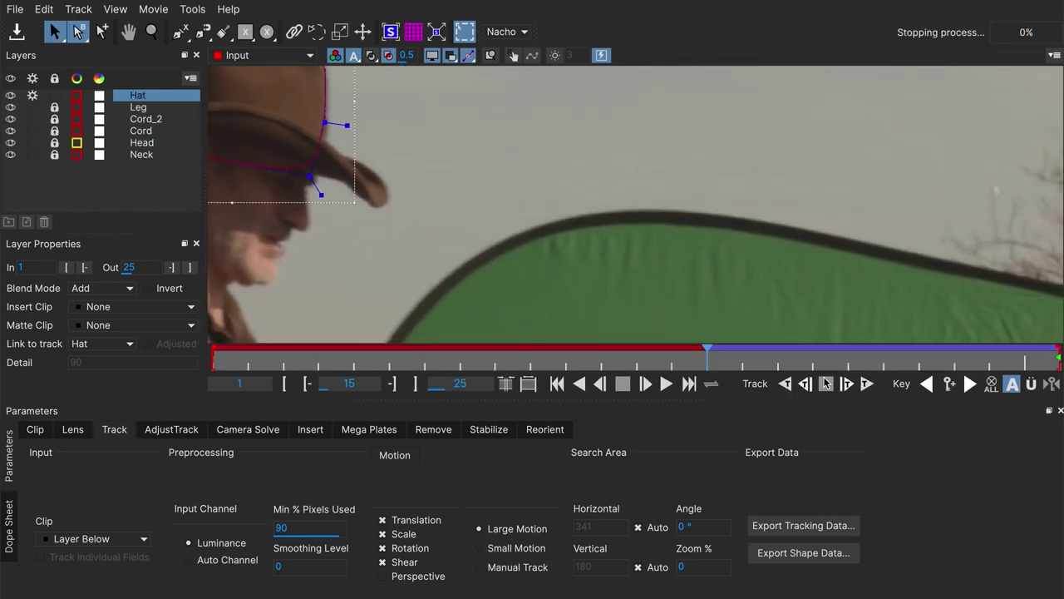
drag(553, 297, 556, 302)
drag(569, 242, 570, 252)
drag(452, 147, 454, 143)
drag(379, 265, 384, 262)
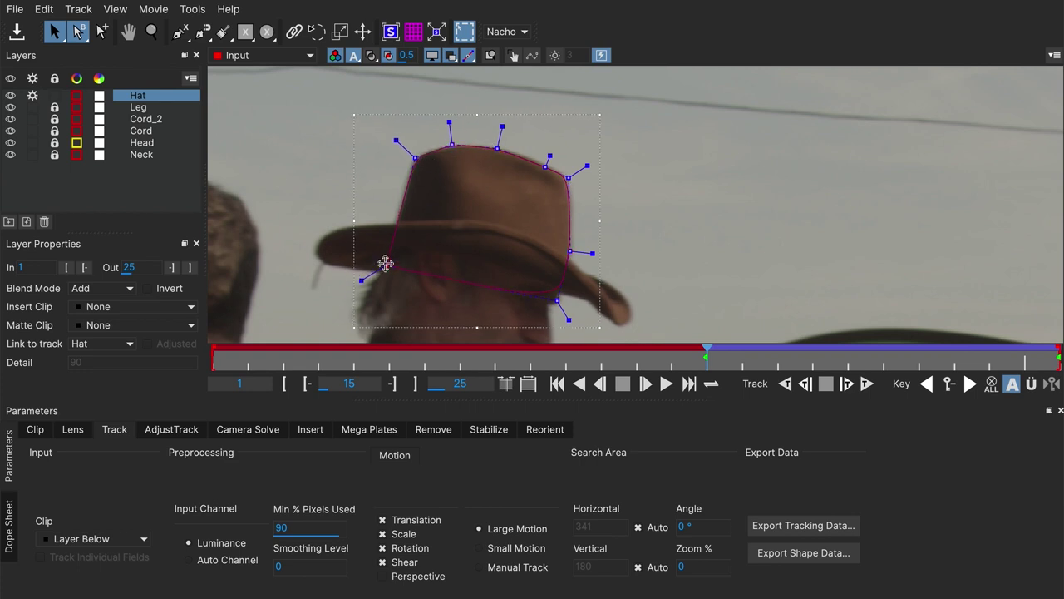
Track the Hat layer backward to frame 1 and refit its crown points to the hat there.
click(785, 380)
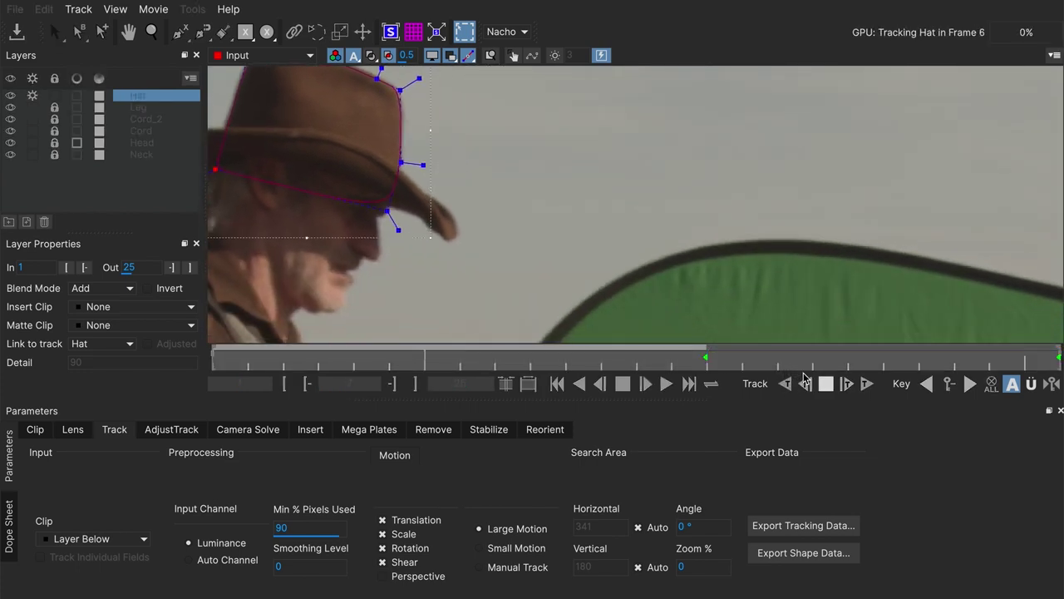
drag(602, 280, 611, 279)
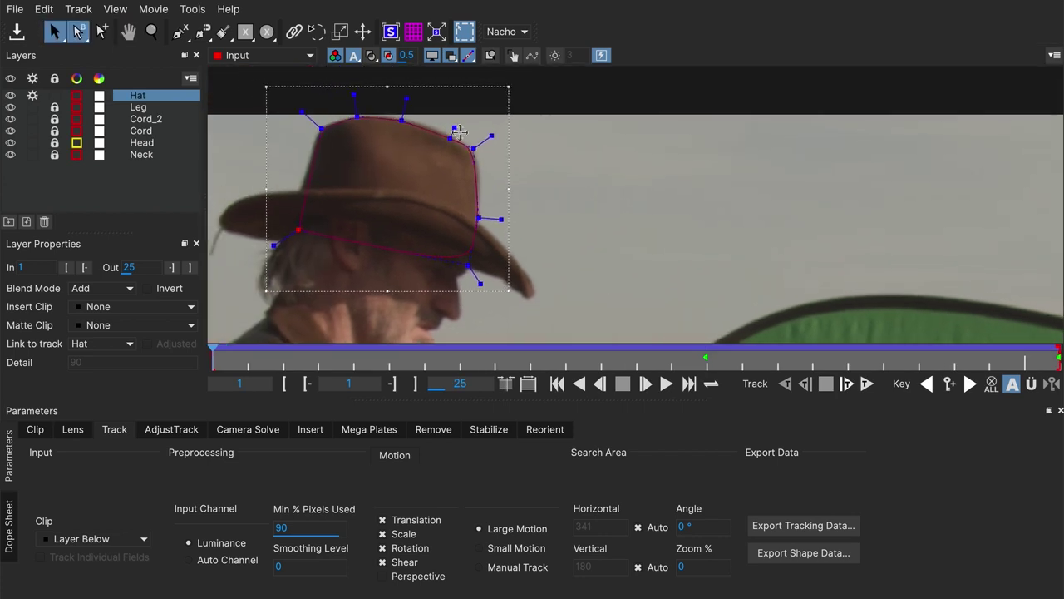
click(449, 134)
drag(401, 121, 409, 117)
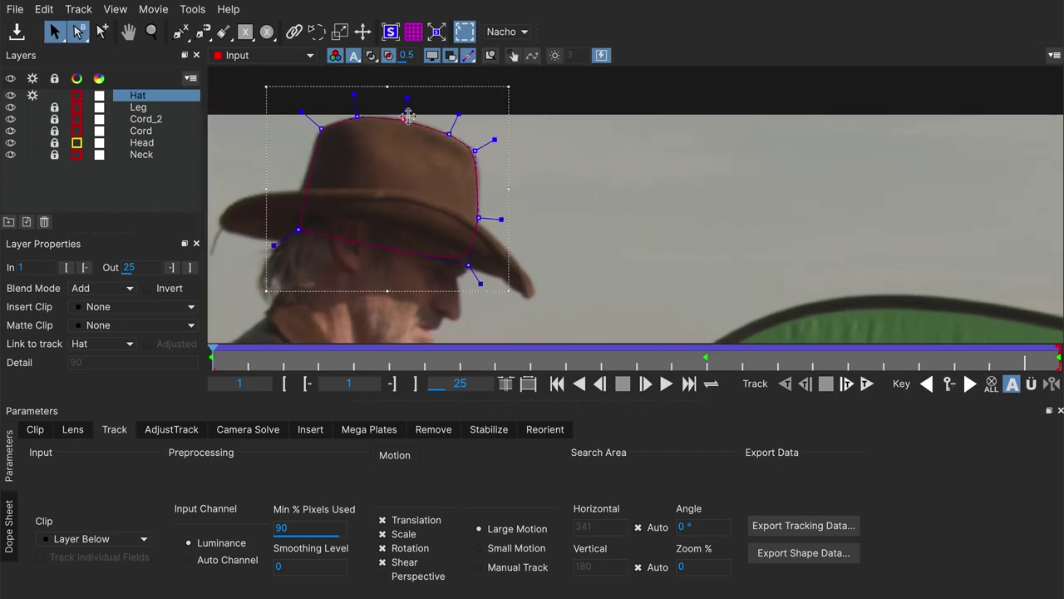
drag(307, 231, 287, 233)
drag(320, 129, 318, 128)
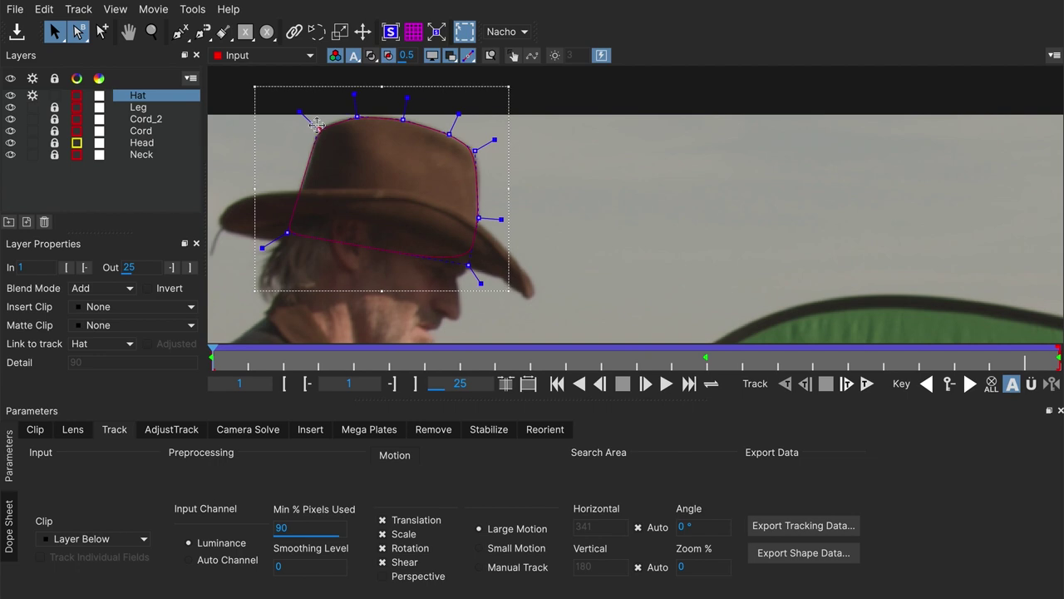
Draw a closed X-spline around the hat's brim at frame 14.
drag(640, 357, 657, 351)
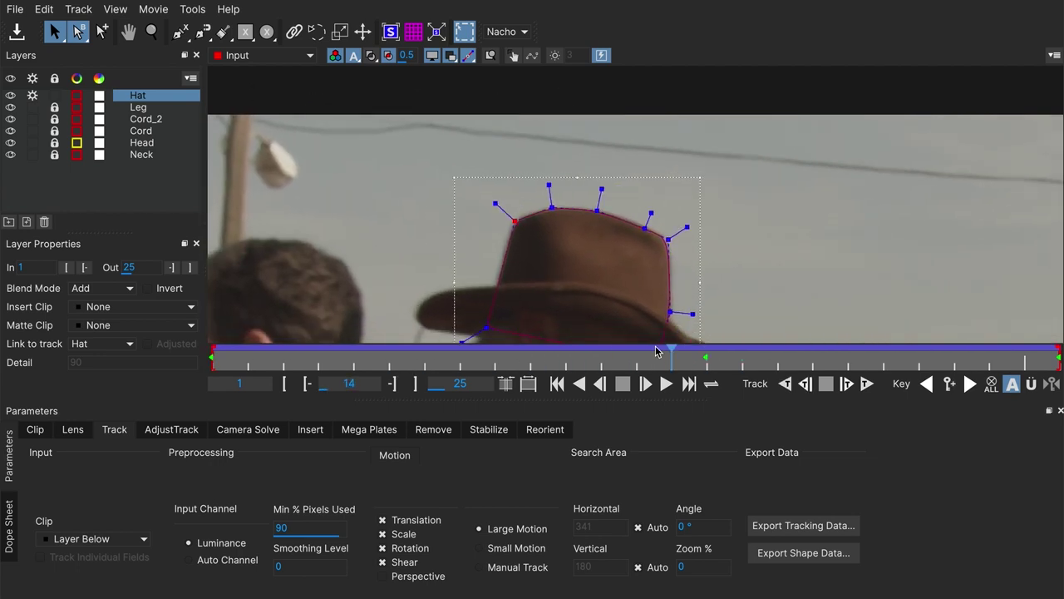
scroll(759, 248, down, 2)
scroll(512, 108, up, 3)
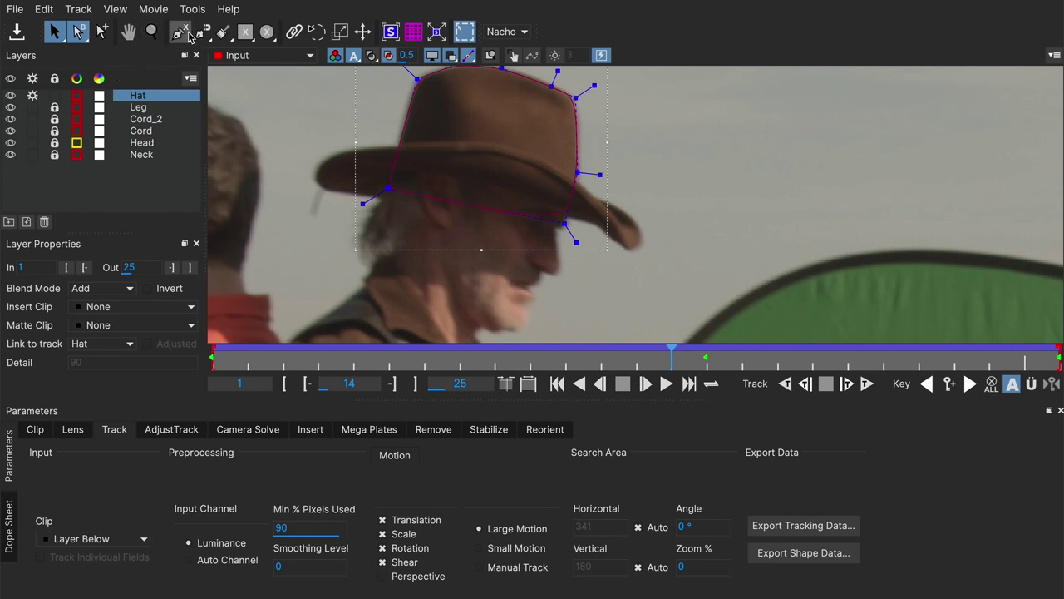
click(180, 33)
click(404, 144)
drag(333, 153, 320, 130)
mouse_move(313, 177)
mouse_down()
mouse_move(285, 178)
mouse_move(326, 188)
mouse_move(317, 215)
mouse_up()
drag(394, 204, 390, 232)
drag(562, 215, 611, 200)
drag(625, 247, 557, 130)
key(ctrl+z)
mouse_move(450, 141)
mouse_down()
mouse_move(450, 114)
mouse_move(447, 131)
mouse_up()
click(404, 145)
Refine the brim spline's rear, lower and front-tip points to match the hat's edge at frame 14.
drag(323, 147, 321, 151)
click(393, 196)
drag(627, 243, 631, 250)
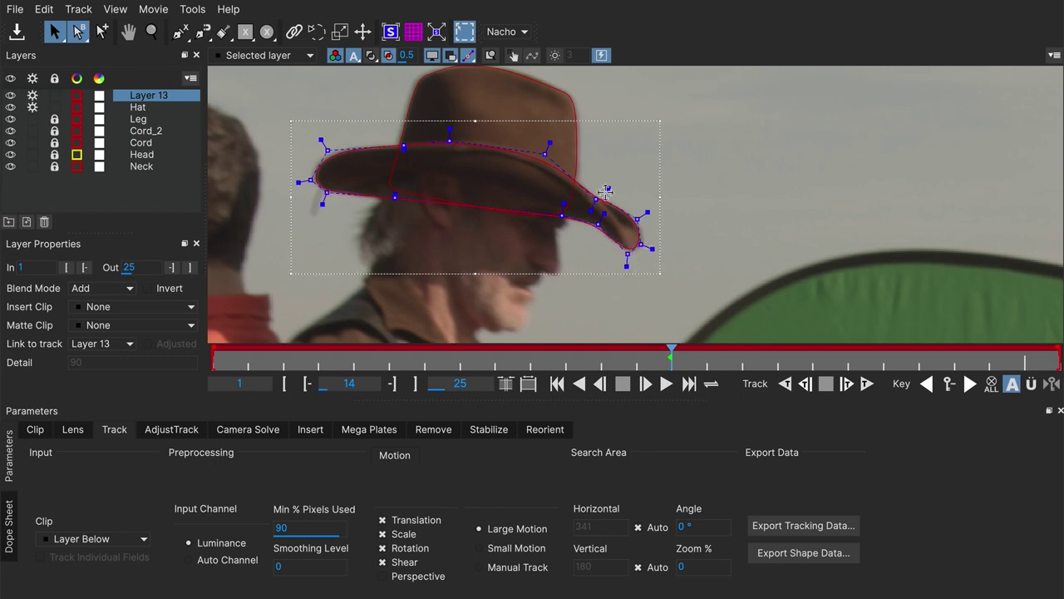
Rename the brim layer as Hat2 and link it to the Hat track.
double_click(156, 93)
text(Hat2)
key(Return)
click(99, 344)
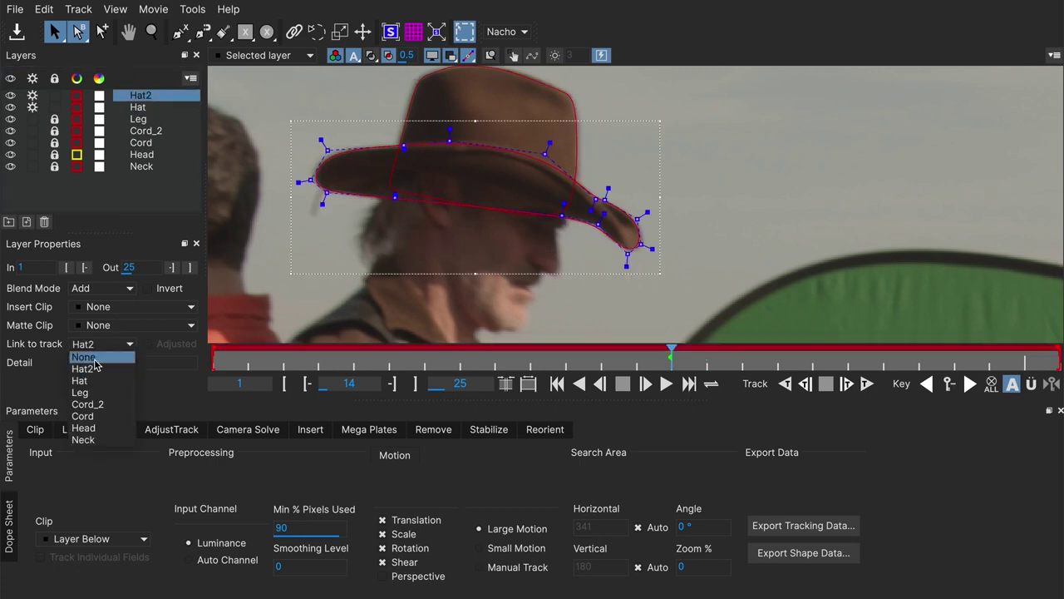
click(91, 379)
Turn off tracking for the Hat2 layer and reshape its spline to the brim at frame 1.
drag(525, 364, 213, 358)
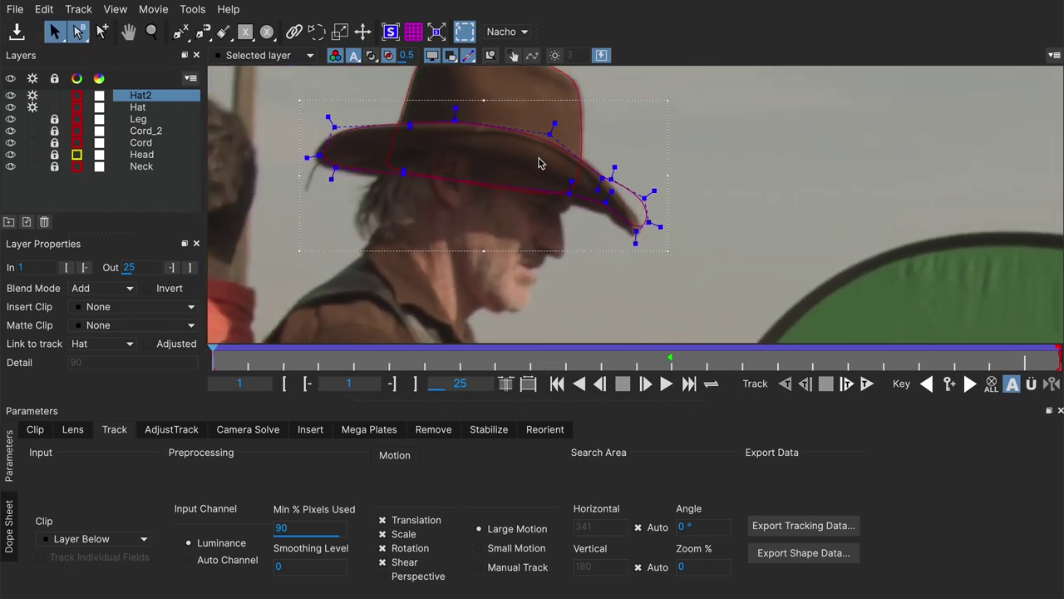
drag(615, 178, 613, 179)
drag(648, 223, 643, 227)
drag(570, 193, 608, 209)
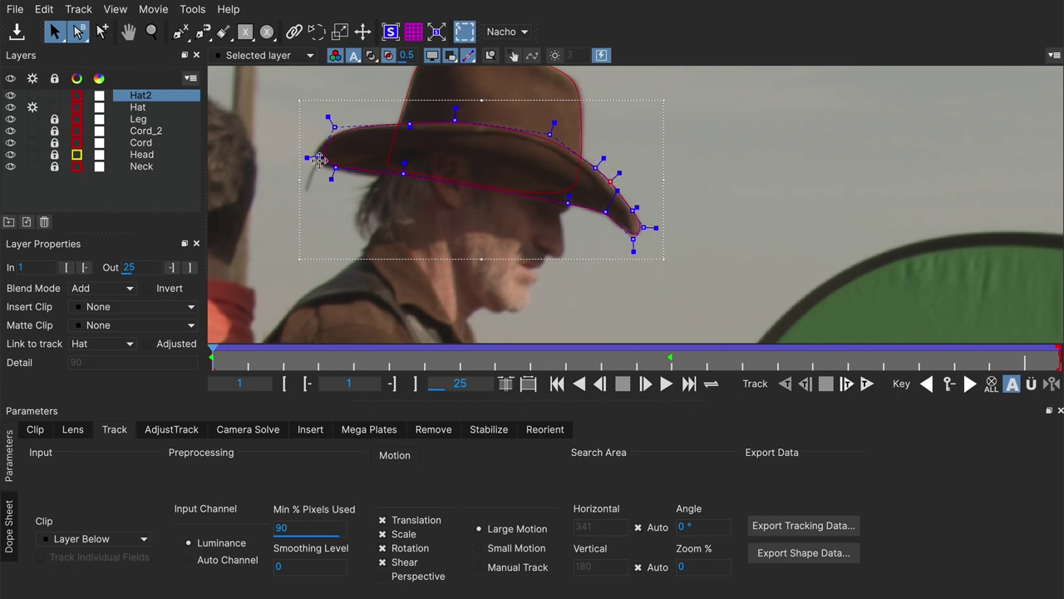
drag(320, 155, 335, 172)
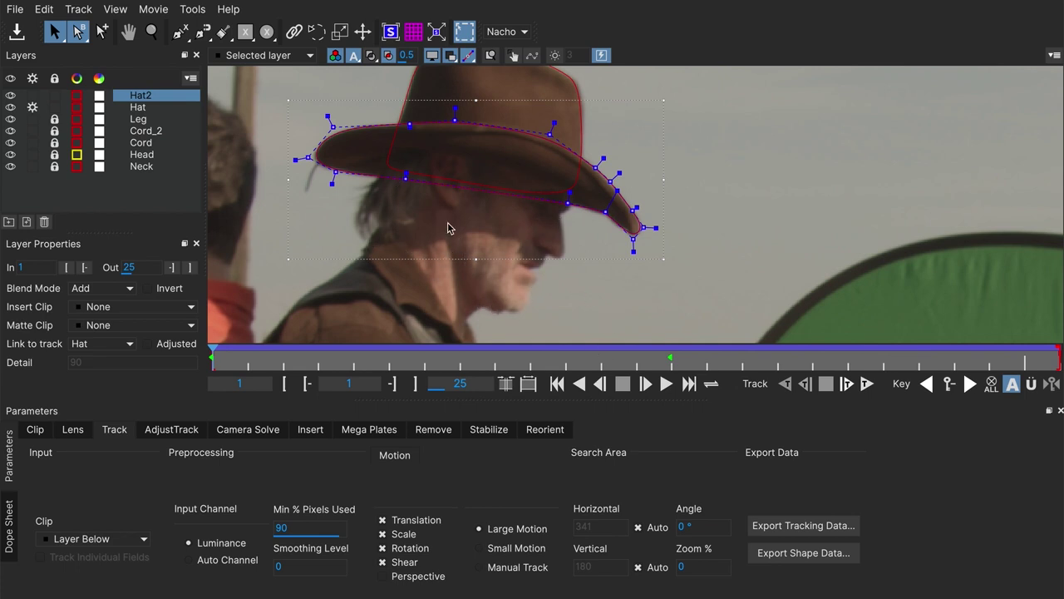
Adjust the Hat2 spline's lower and front points to follow the brim at frame 4.
drag(309, 359, 311, 354)
drag(350, 185, 363, 169)
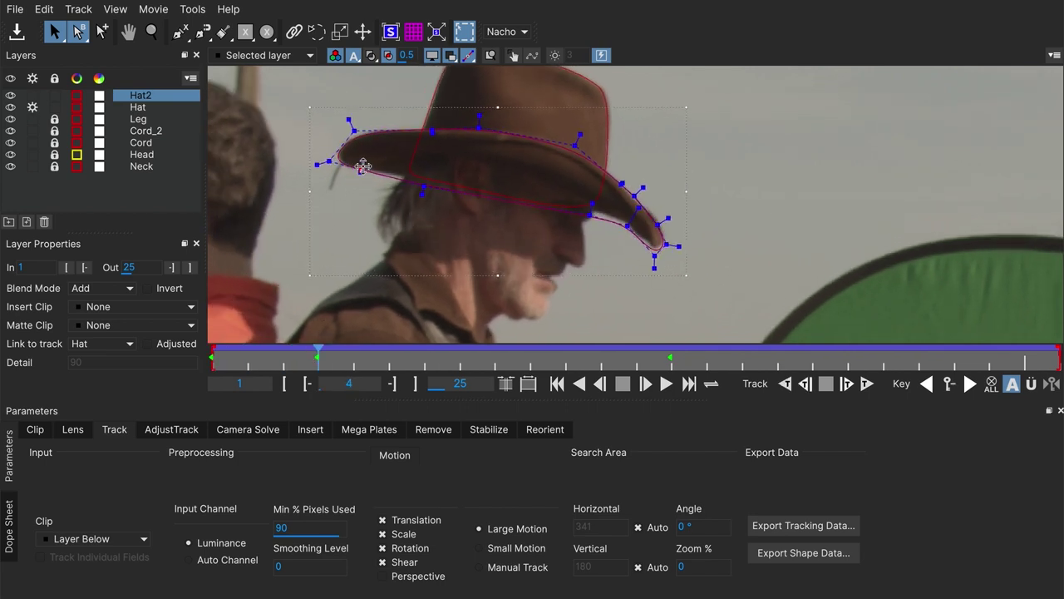
drag(424, 180, 428, 172)
drag(629, 222, 638, 203)
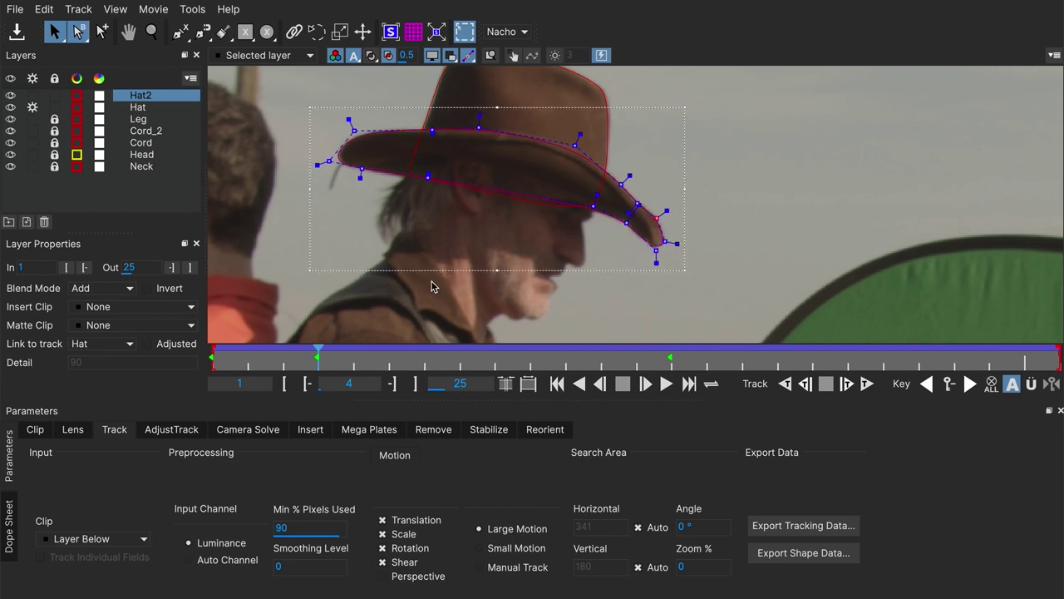
Reposition the Hat2 spline's lower rear points along the brim at frame 9.
click(495, 356)
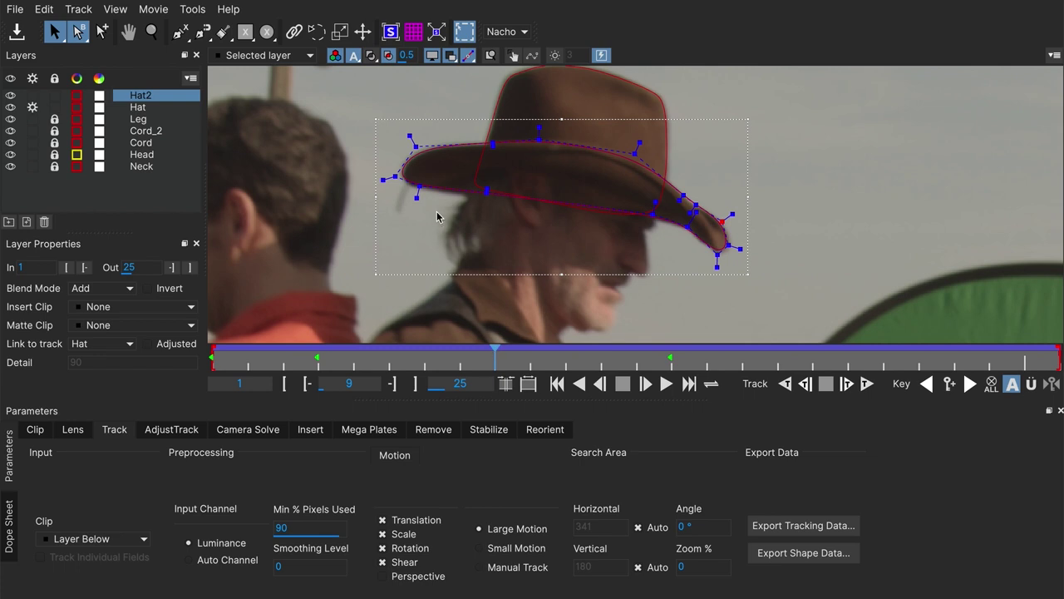
drag(488, 190, 485, 197)
drag(419, 187, 423, 190)
Adjust the Hat2 spline's front and rear points to fit the brim at frame 18.
click(665, 362)
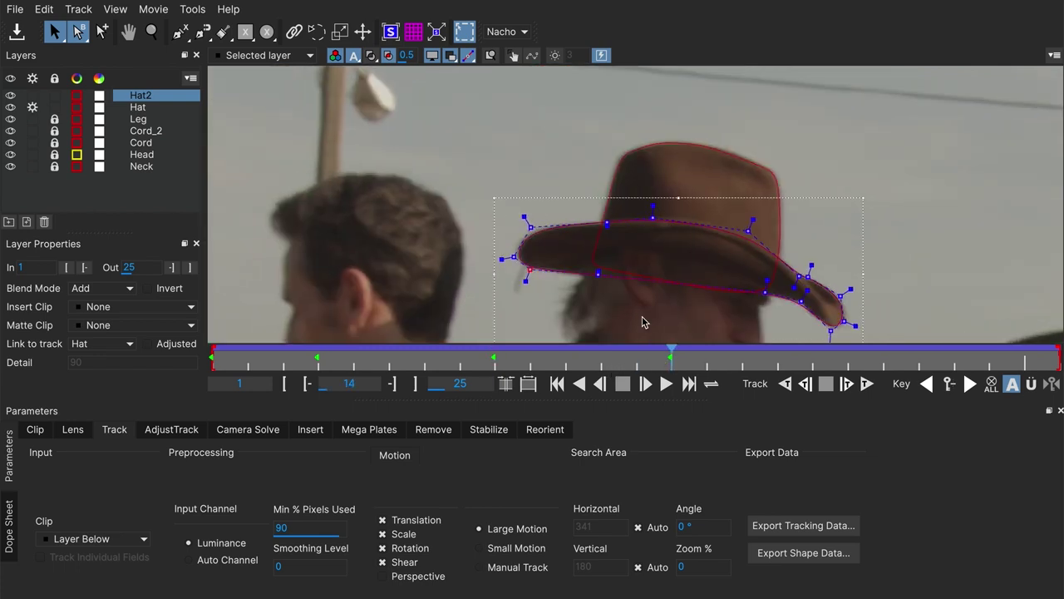
scroll(719, 196, down, 1)
drag(719, 195, 485, 190)
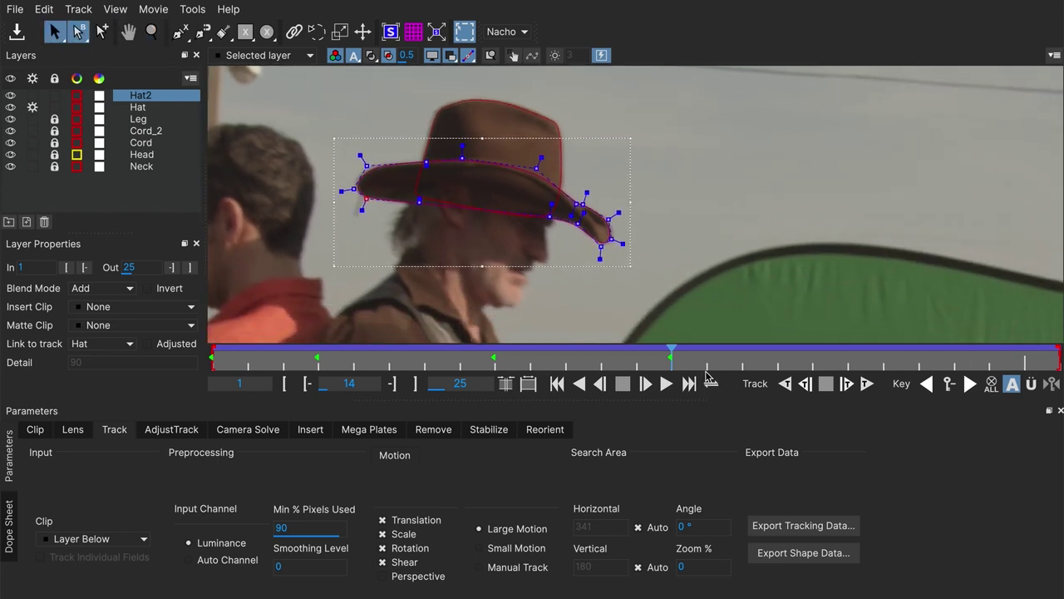
key(Right)
key(Right)
key(Right)
key(Right)
scroll(616, 217, up, 1)
mouse_move(616, 217)
mouse_down()
mouse_move(630, 204)
mouse_move(618, 219)
mouse_up()
drag(661, 252, 657, 248)
click(666, 221)
key(z)
key(s)
drag(323, 192, 325, 189)
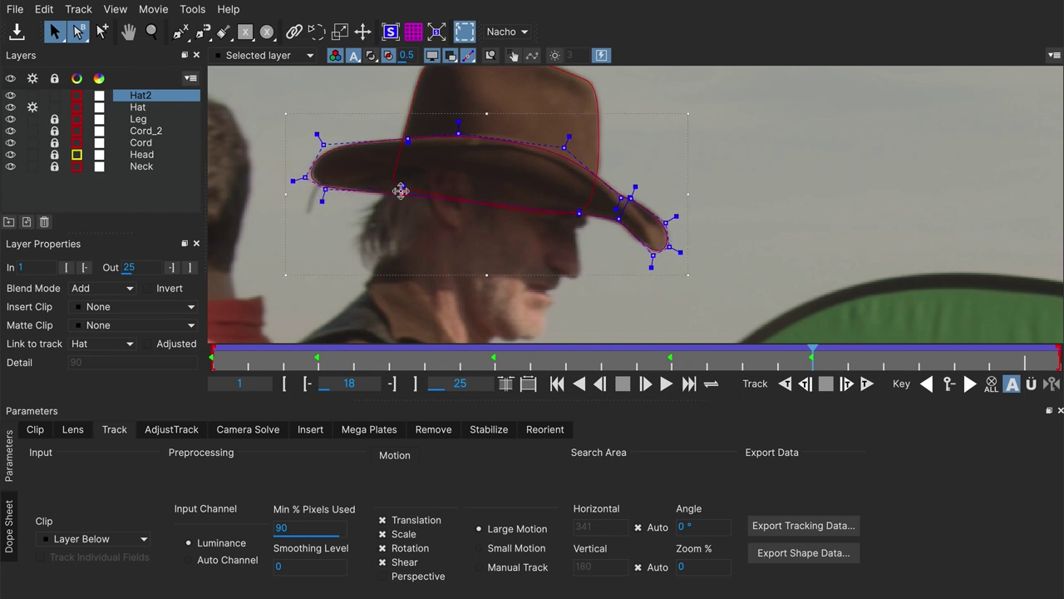
Deselect the Hat2 spline and examine the roto outlines across the riders and the horse at frame 18.
key(z)
scroll(646, 217, down, 3)
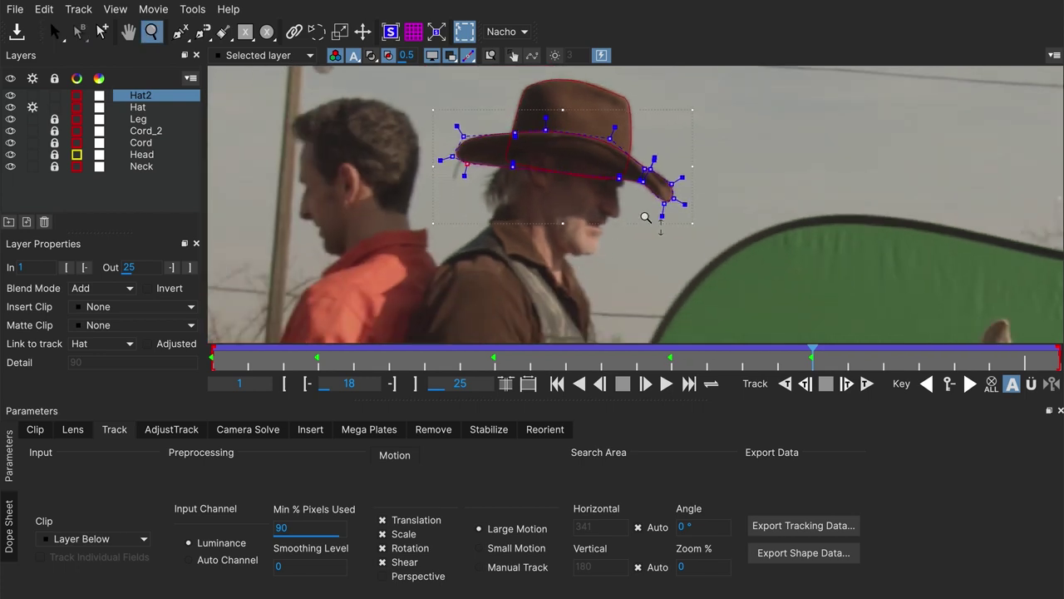
key(ctrl+shift+a)
key(space)
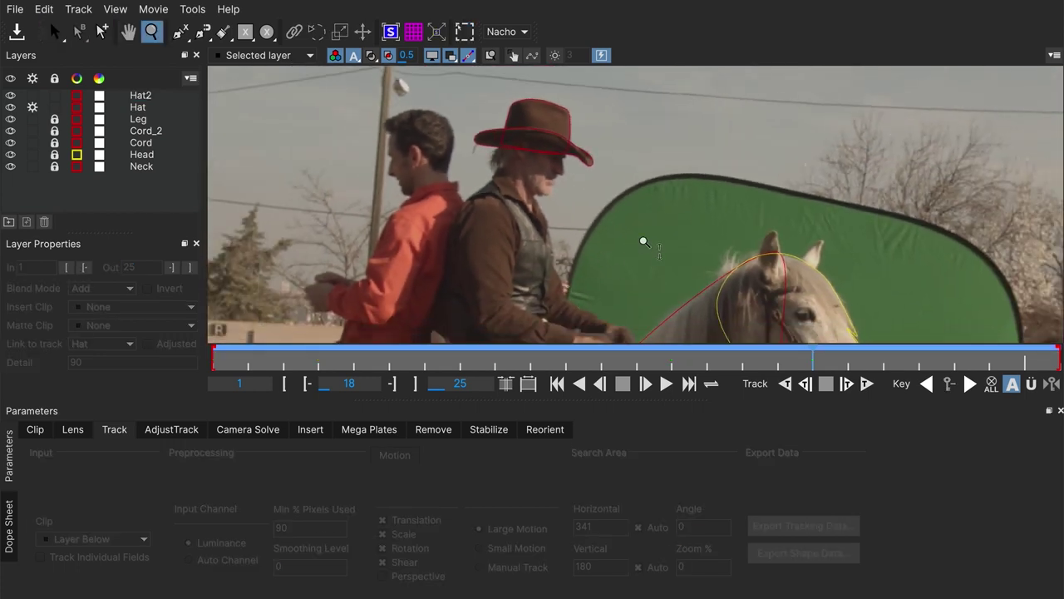
scroll(653, 246, down, 1)
key(s)
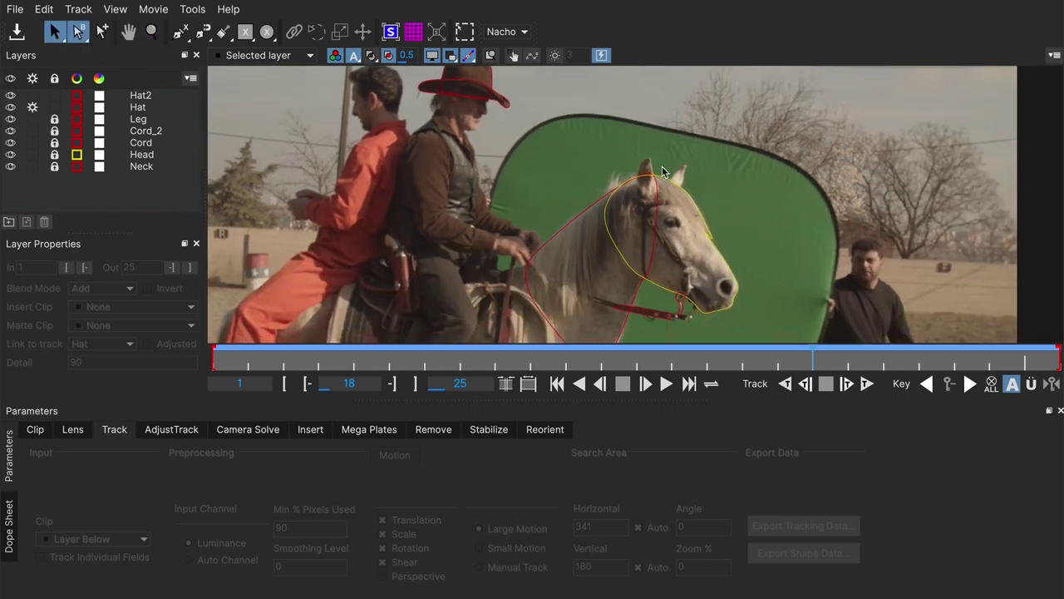
key(x)
drag(506, 142, 533, 146)
key(s)
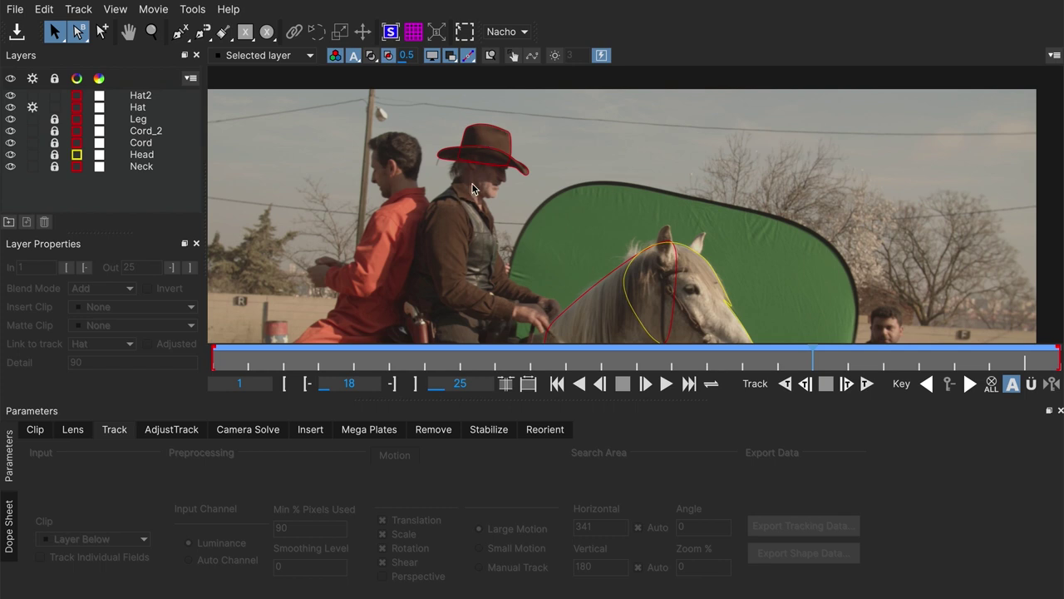
scroll(472, 189, up, 1)
key(x)
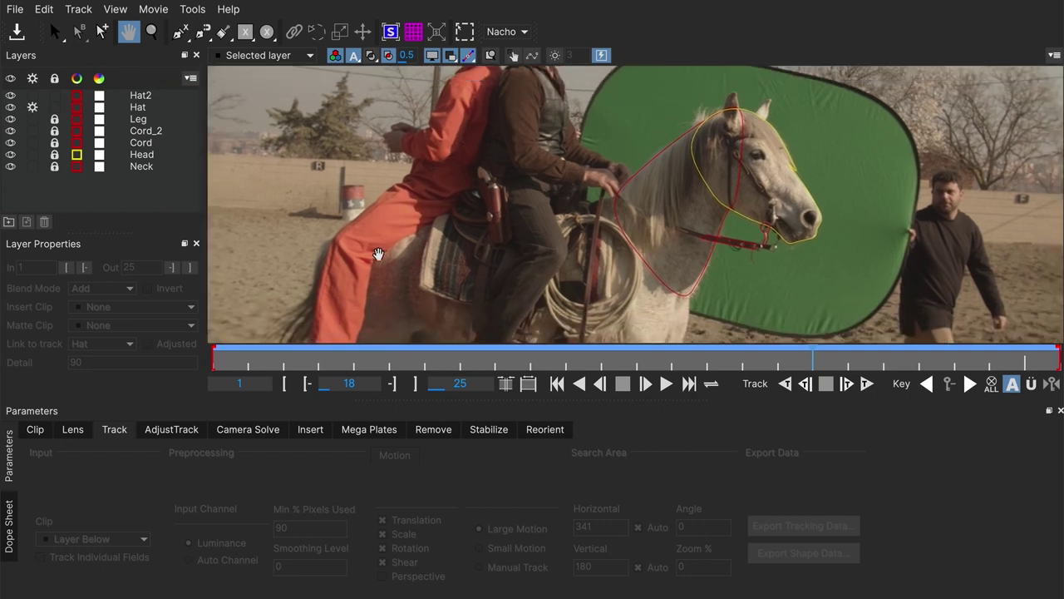
key(z)
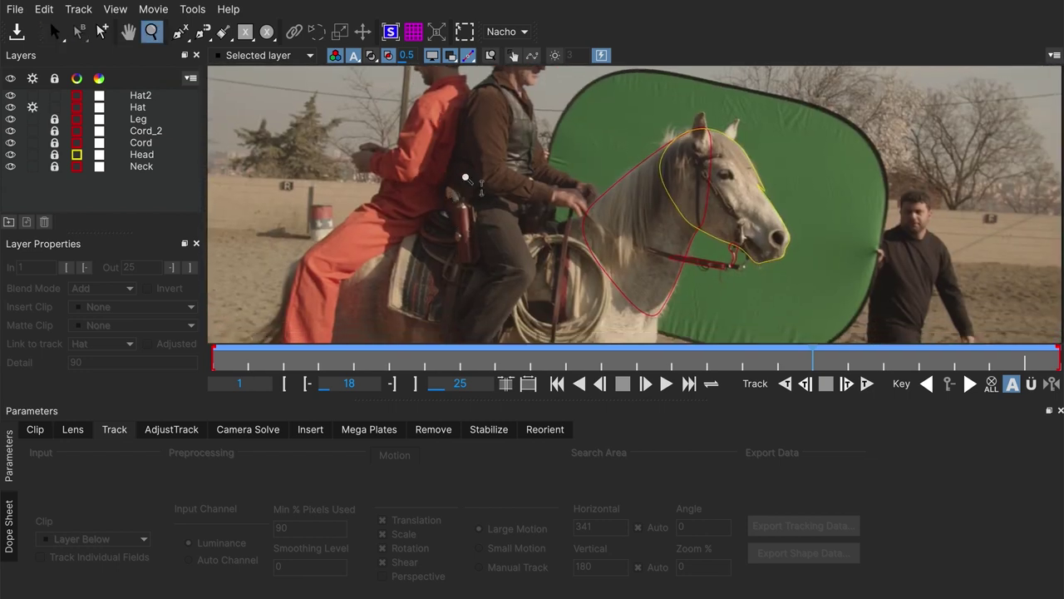
Lock the Hat and Hat2 layers and turn off processing for the Hat layer.
drag(479, 208, 429, 125)
key(s)
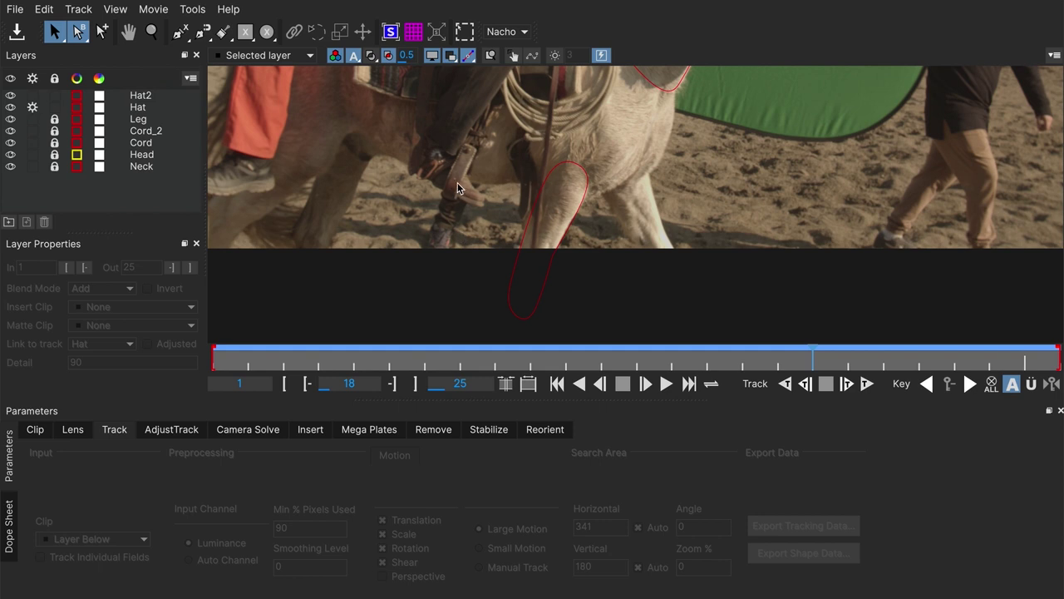
key(x)
drag(510, 177, 501, 263)
scroll(501, 264, down, 1)
key(s)
scroll(471, 143, down, 1)
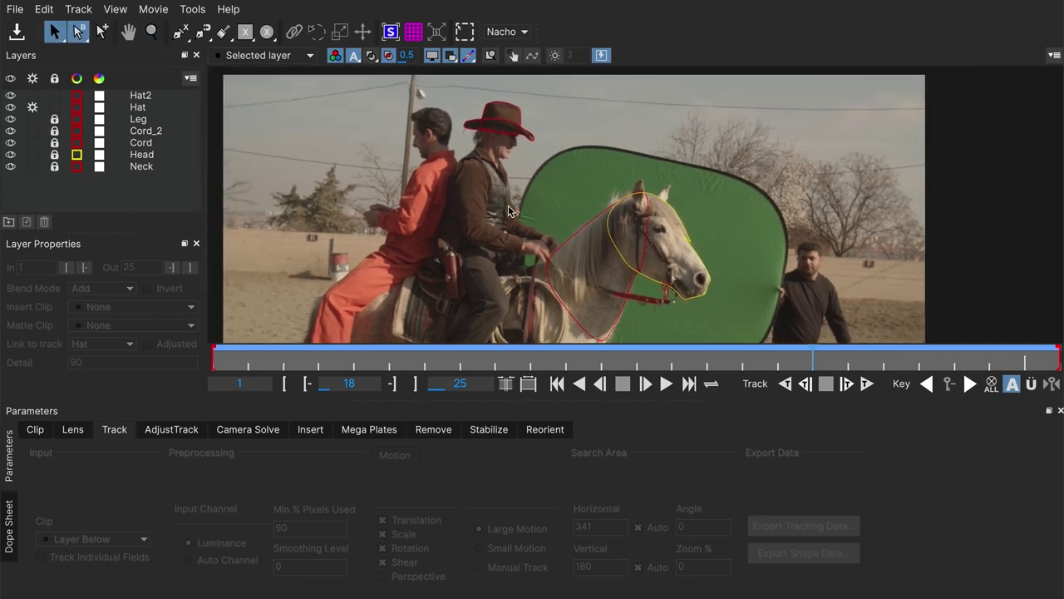
click(54, 106)
click(54, 94)
click(33, 106)
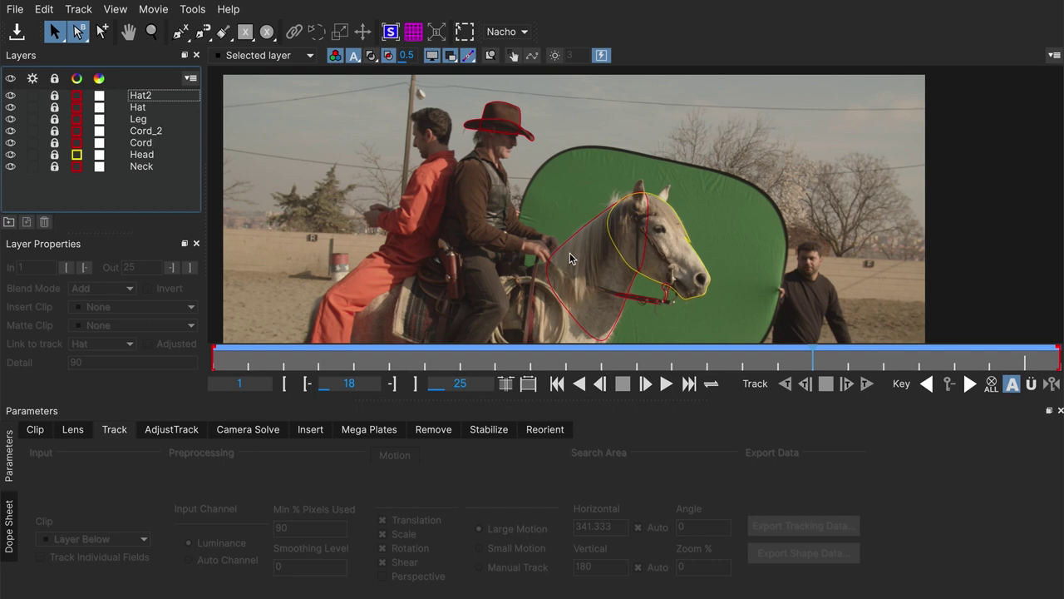
drag(603, 272, 546, 246)
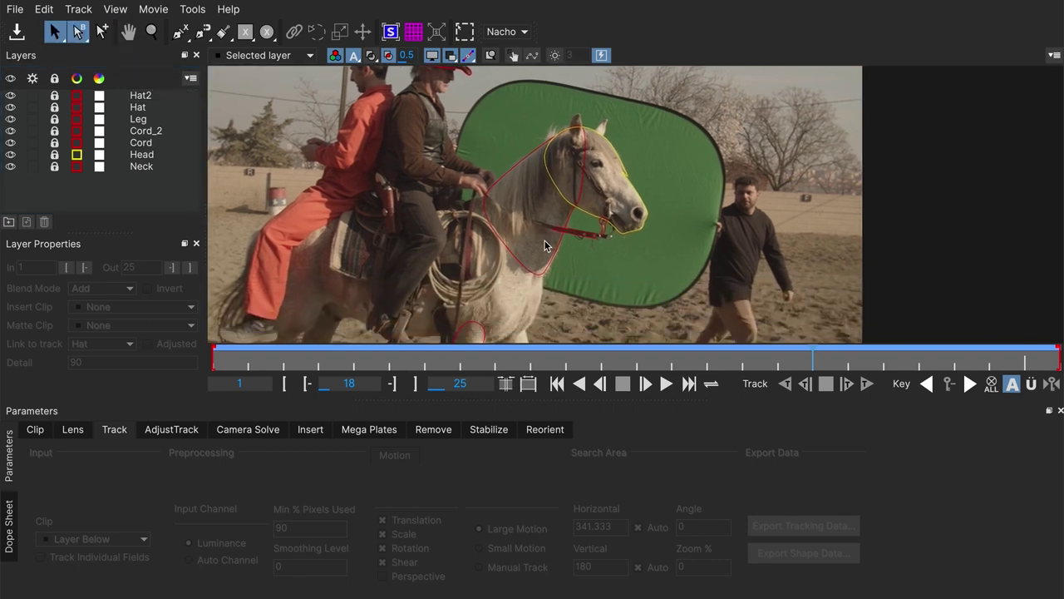
click(565, 210)
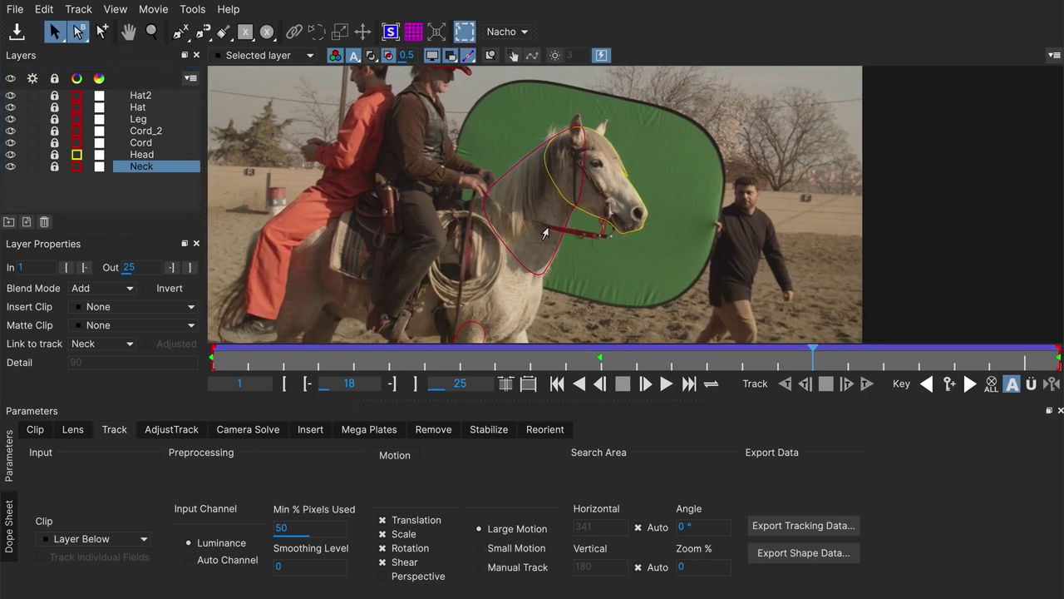
click(150, 98)
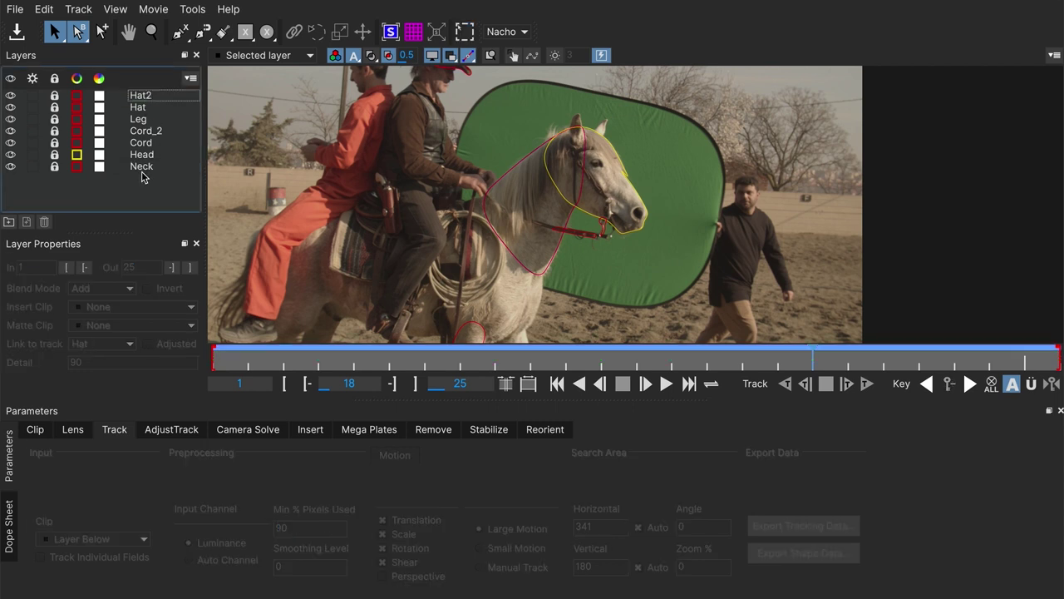
click(145, 170)
shift+click(157, 100)
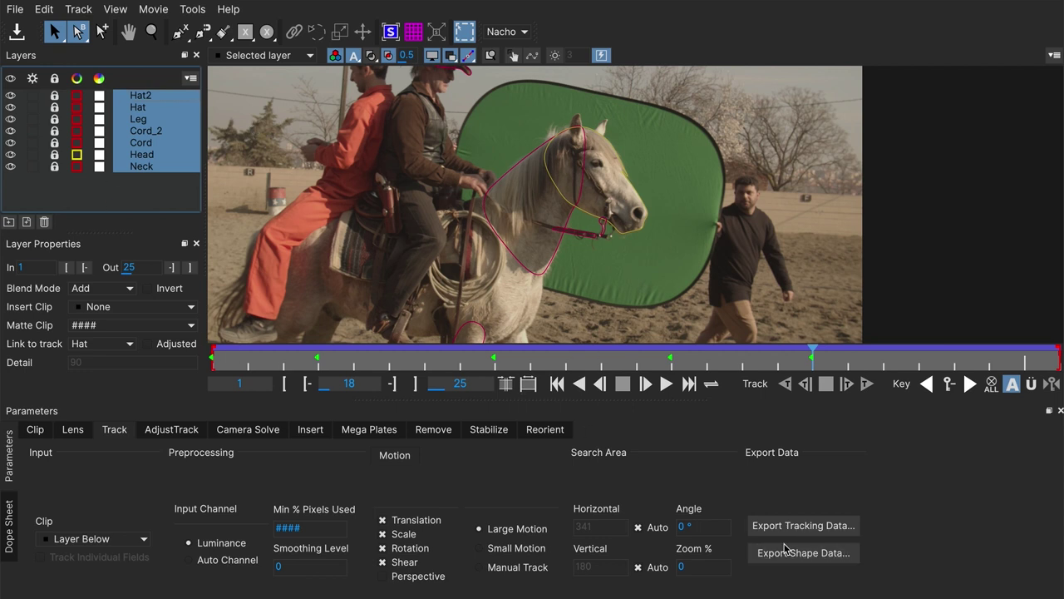
click(793, 556)
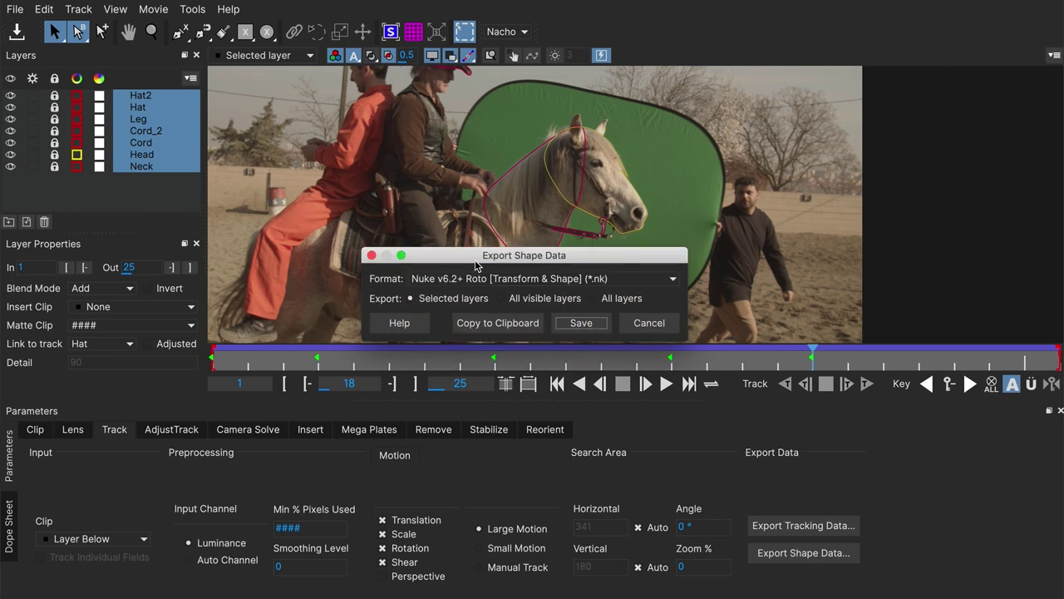
click(449, 286)
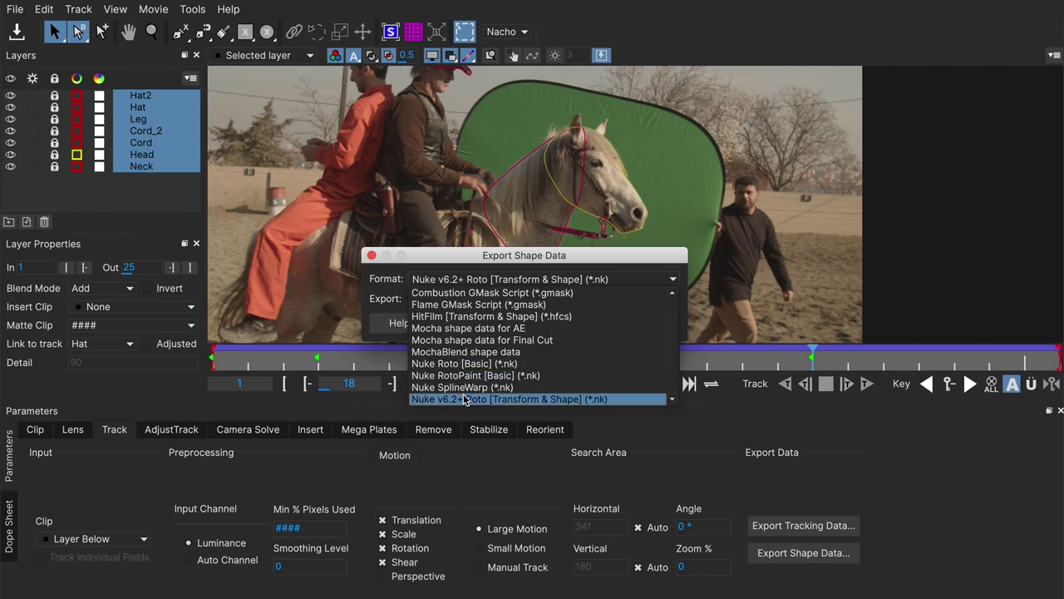
click(545, 400)
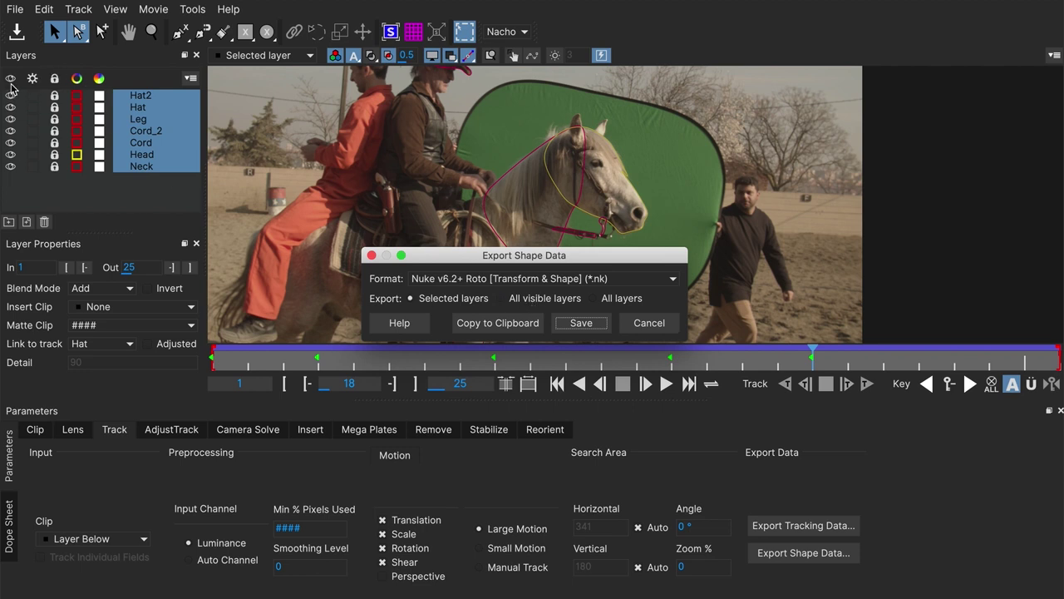
click(622, 301)
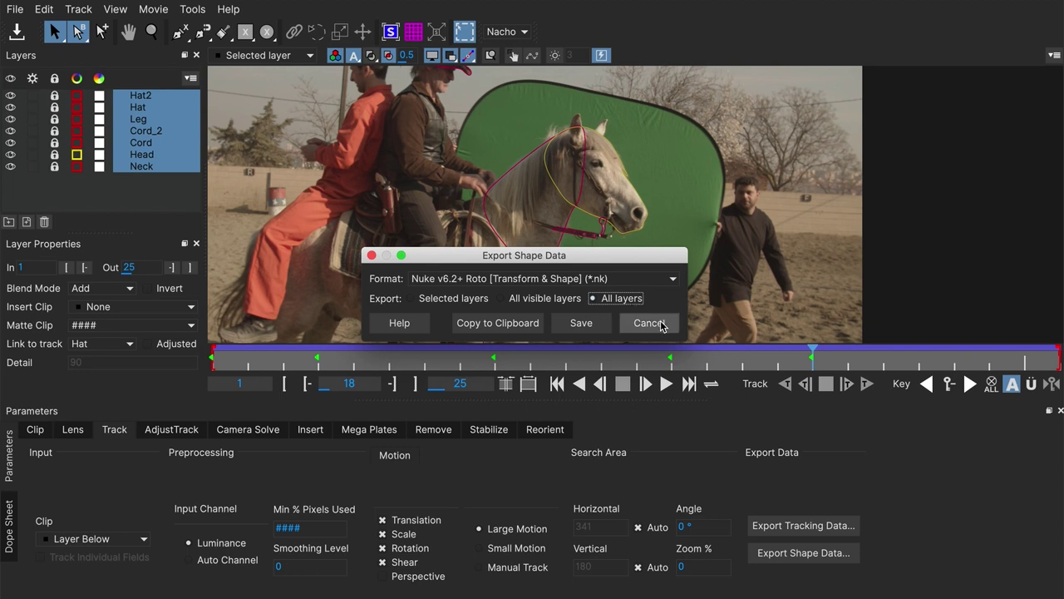
click(657, 323)
click(112, 201)
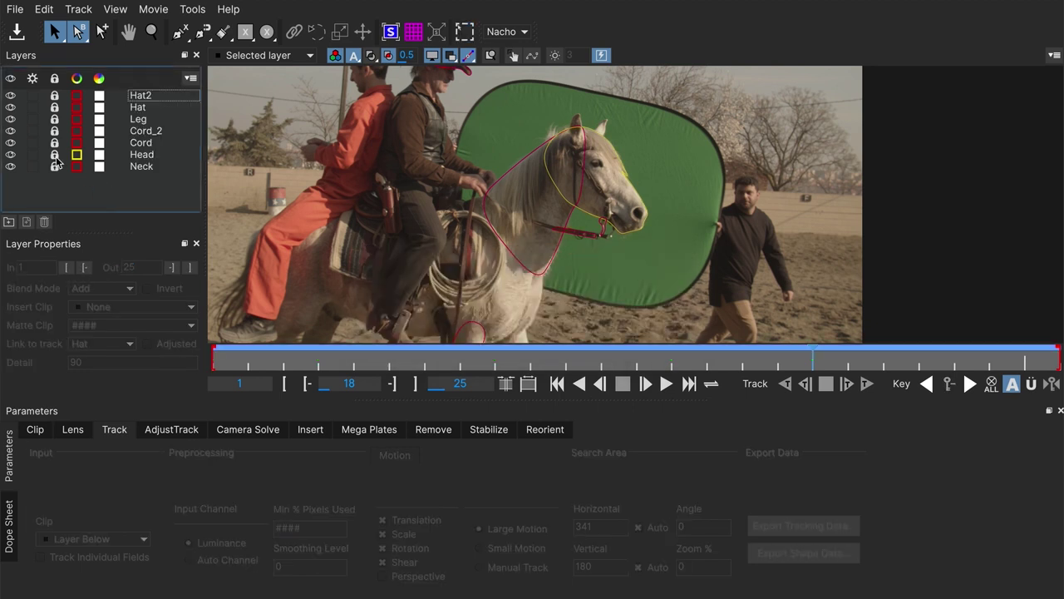
Hide the Hat, Leg and Cord_2 layers, and copy all layers' shape data to the clipboard in Nuke v6.2+ Roto [Transform & Shape] format.
drag(17, 112, 12, 141)
click(142, 143)
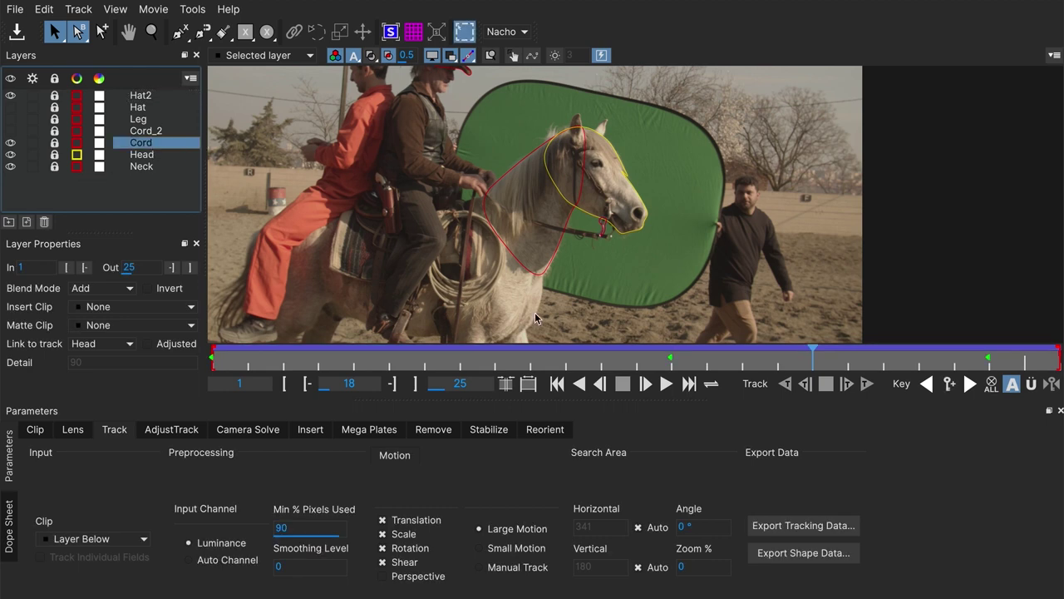
click(786, 553)
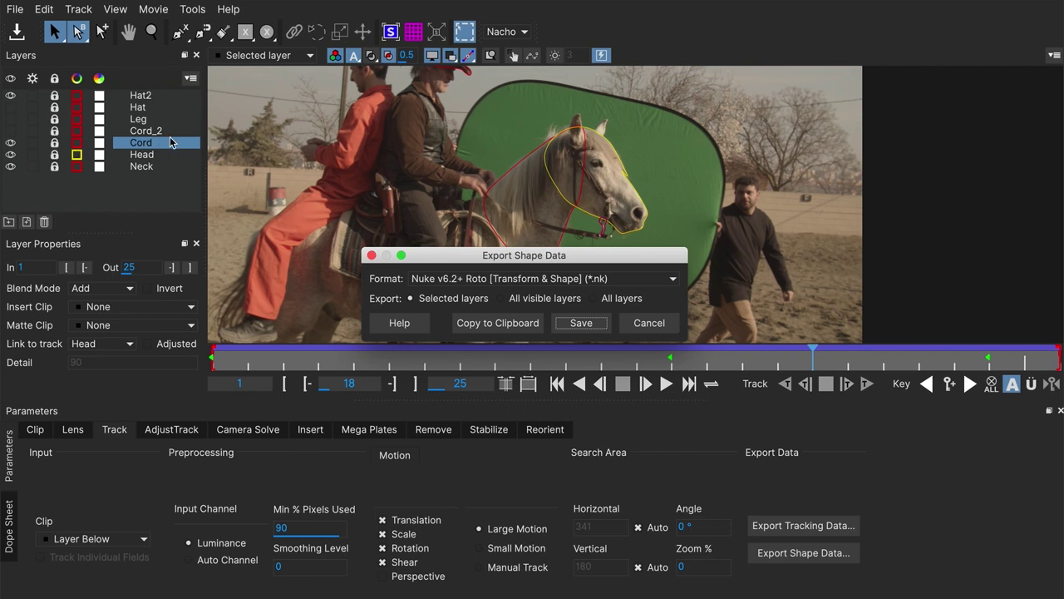
click(549, 298)
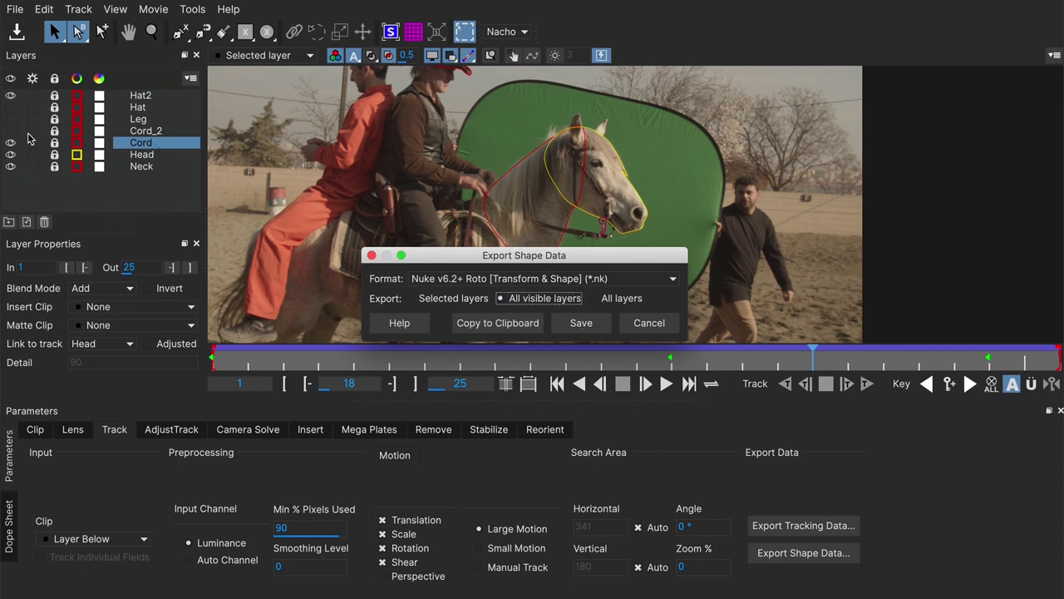
click(618, 298)
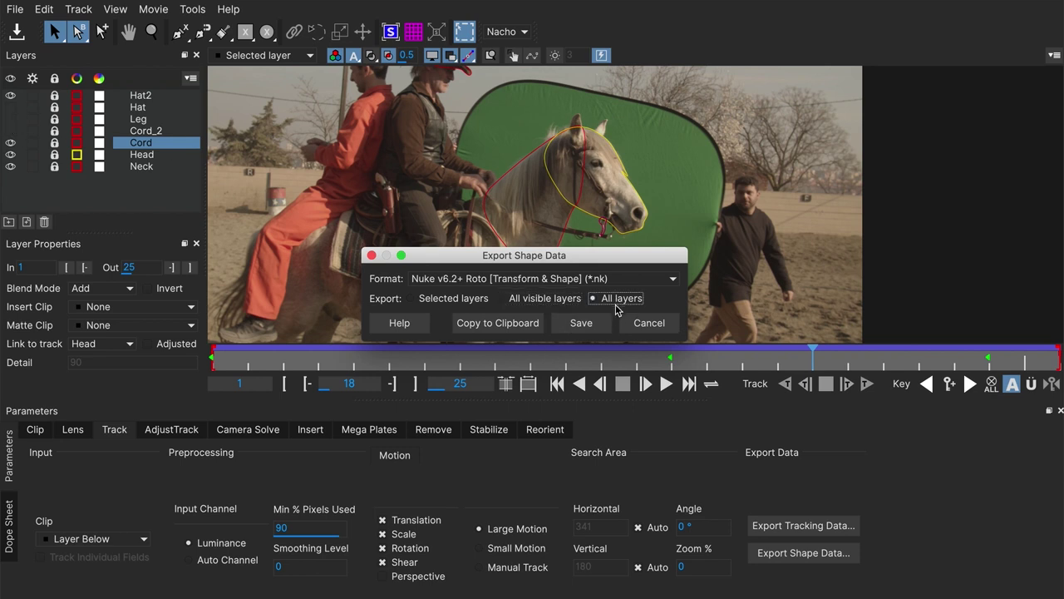
click(496, 323)
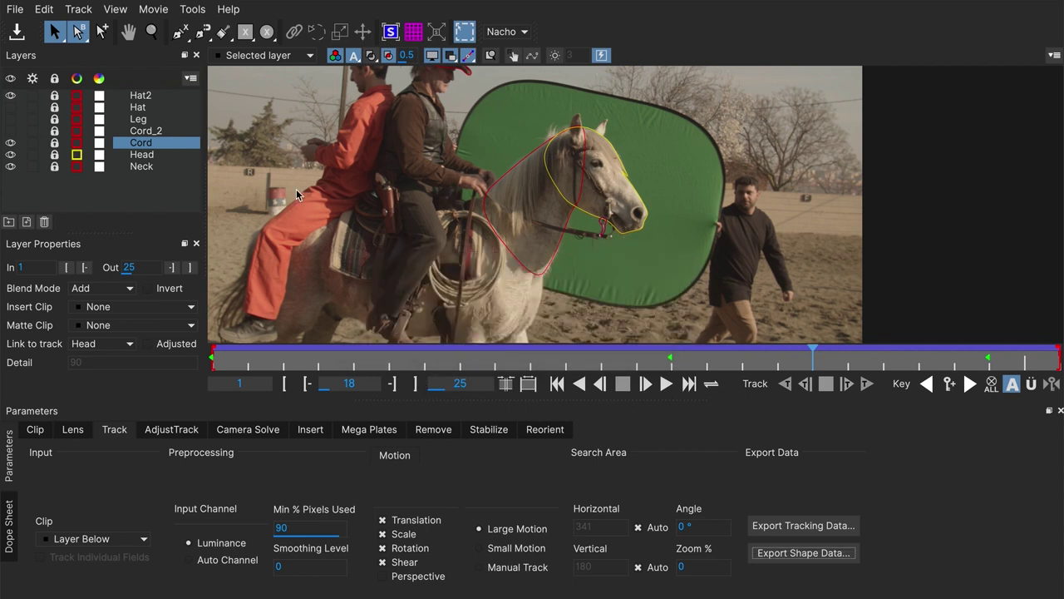
Close Mocha with the project saved, and paste the exported roto shapes into Nuke's node graph beside Read1.
key(alt+F4)
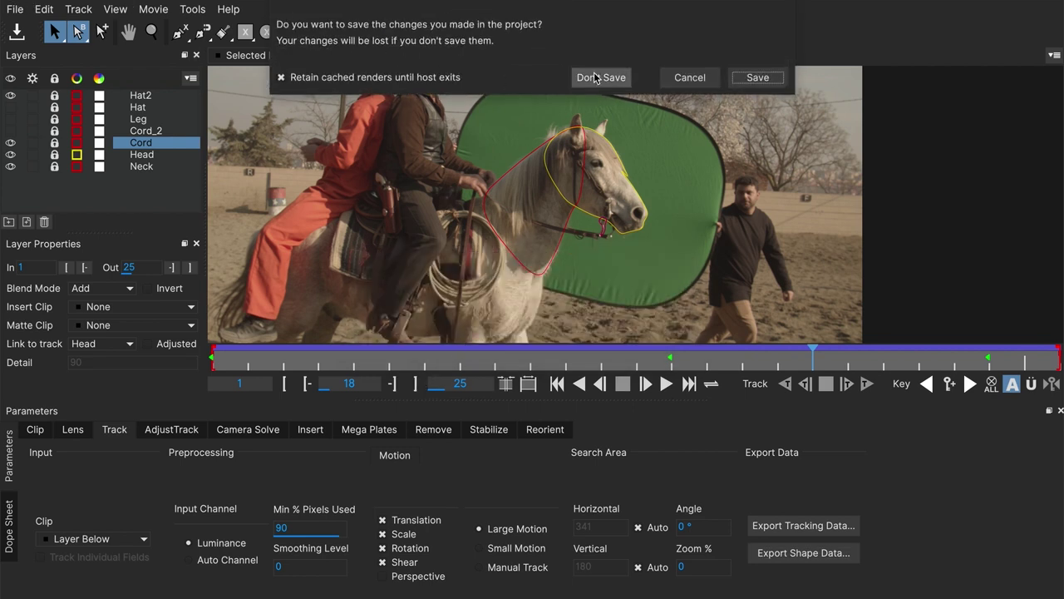
click(759, 75)
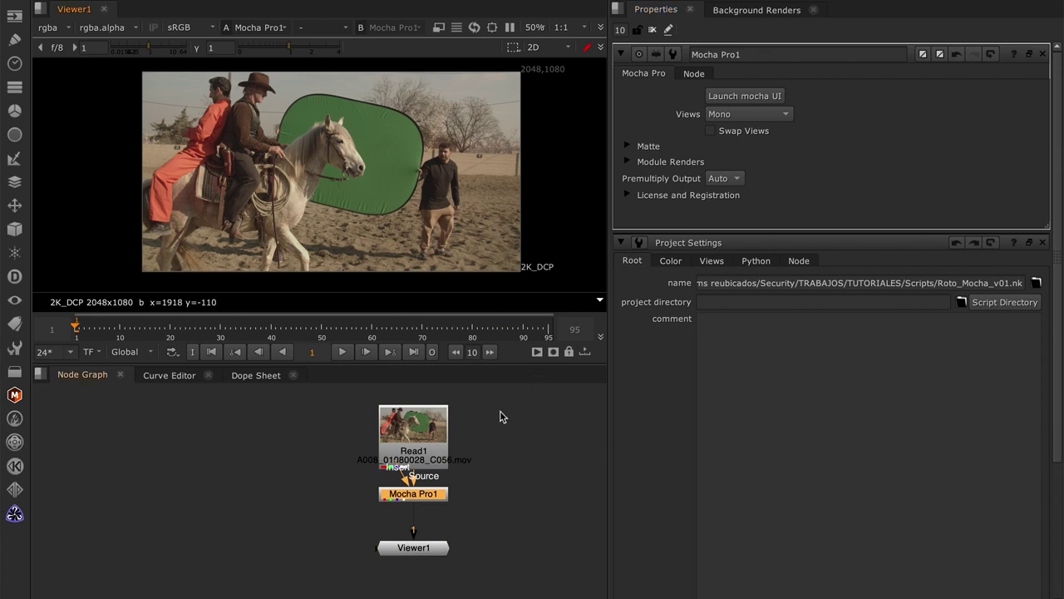
drag(489, 446, 398, 464)
key(ctrl+v)
Open the Roto_Neck node's properties, close all other property panels, and enlarge the panel to list every spline.
double_click(420, 456)
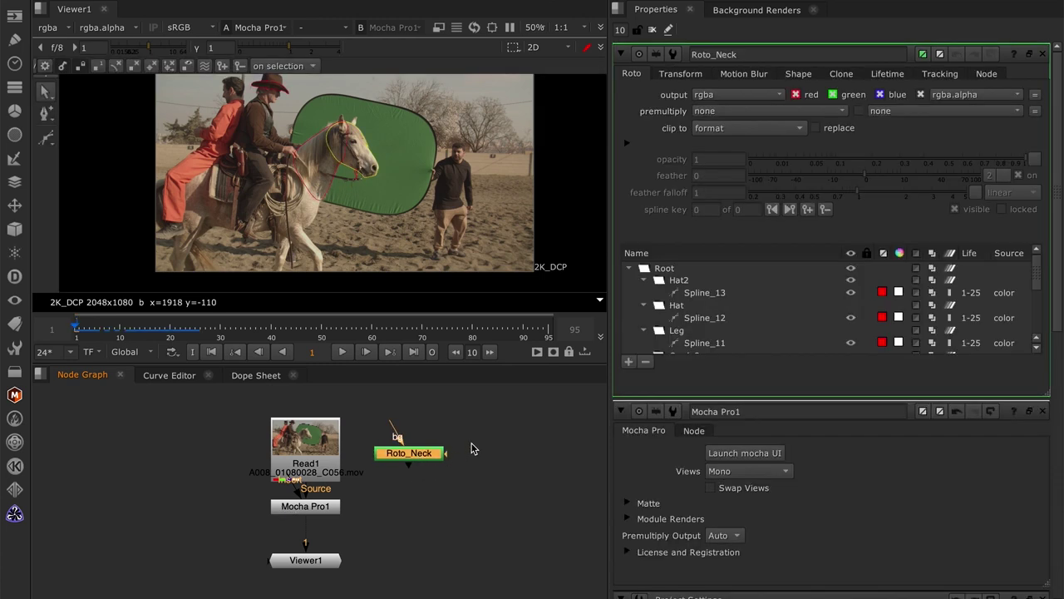
ctrl+click(1043, 54)
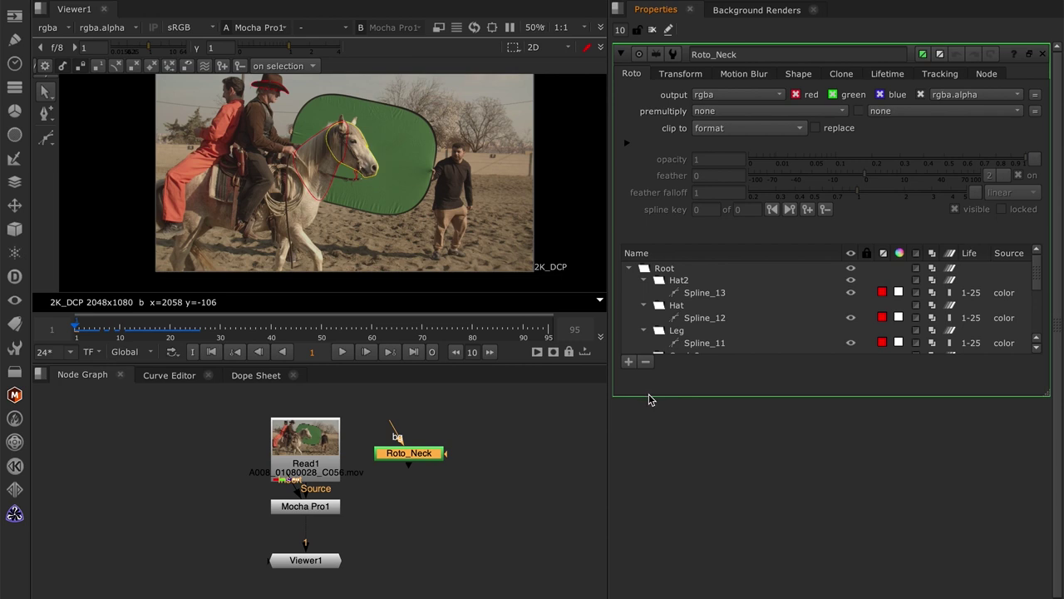
drag(1046, 398, 1047, 567)
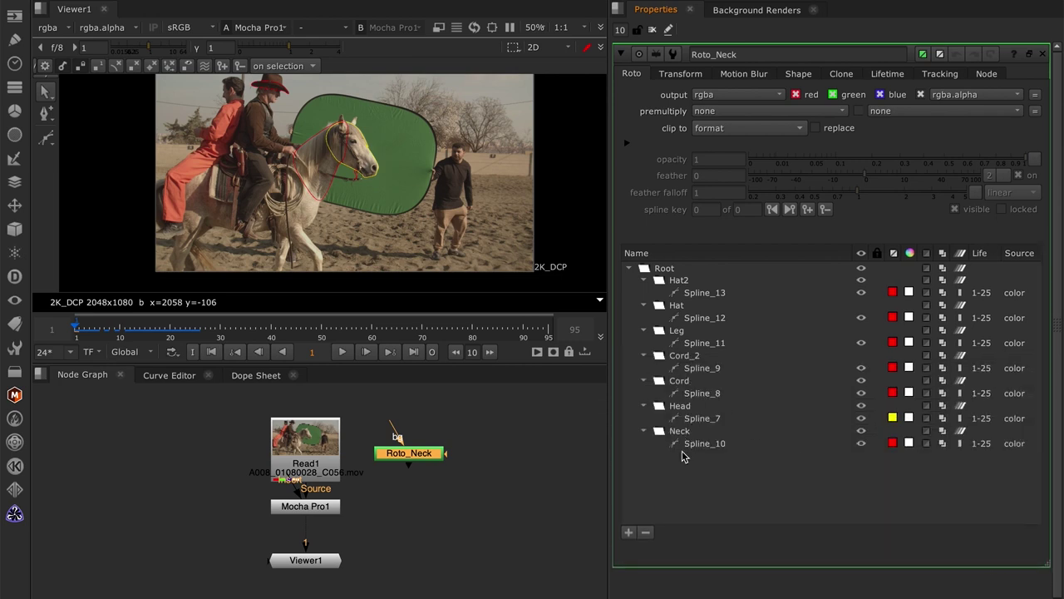
Check each imported spline in turn against the image, from Hat2 down to Neck.
click(701, 295)
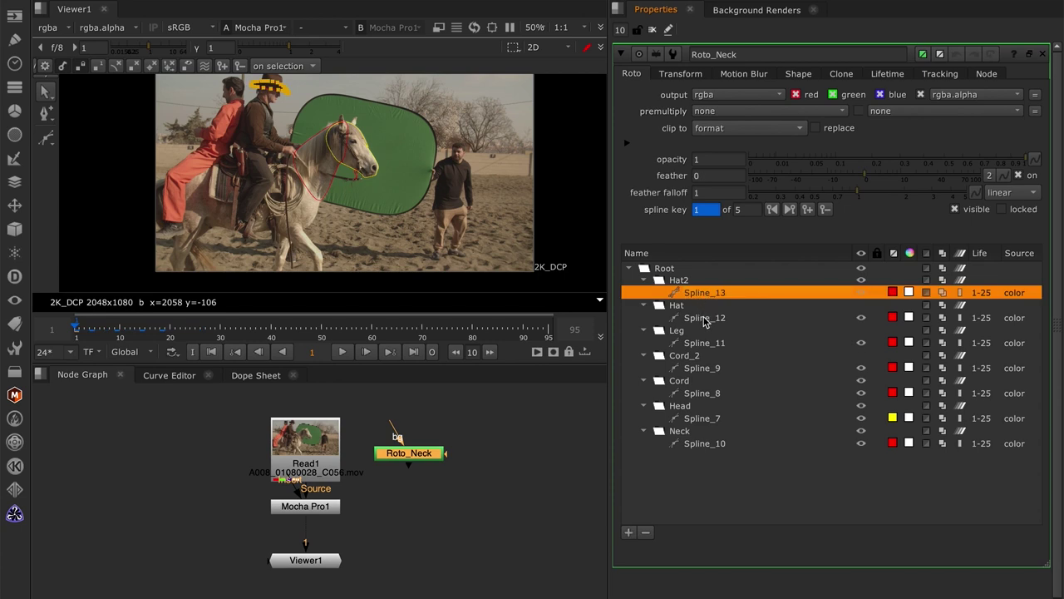
click(705, 319)
click(717, 343)
click(715, 368)
click(712, 393)
click(715, 419)
click(715, 443)
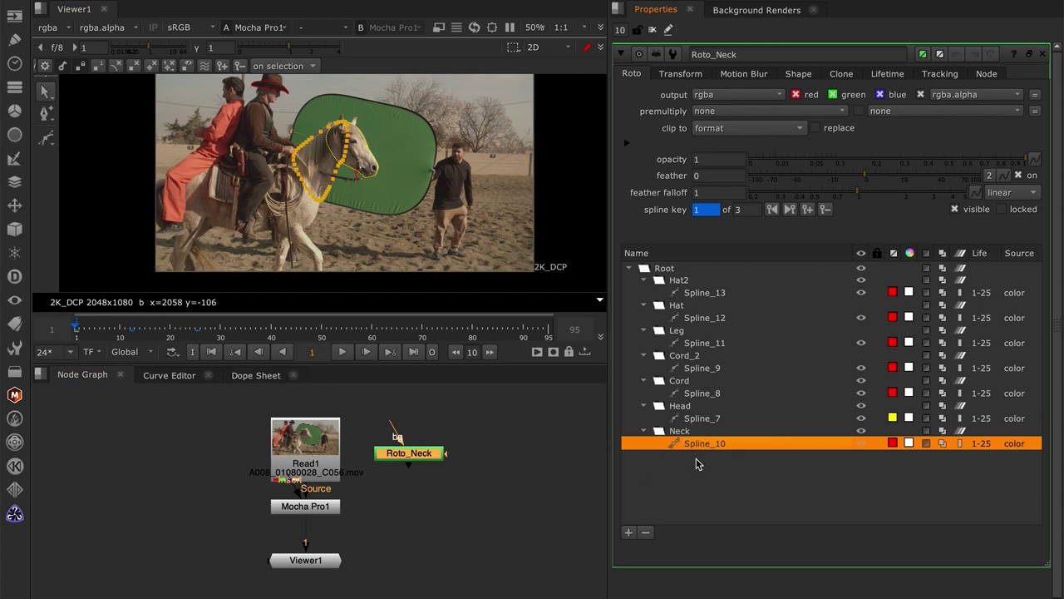
click(700, 465)
Examine the Hat2 layer's keyframes in the Dope Sheet and its transform values.
click(697, 283)
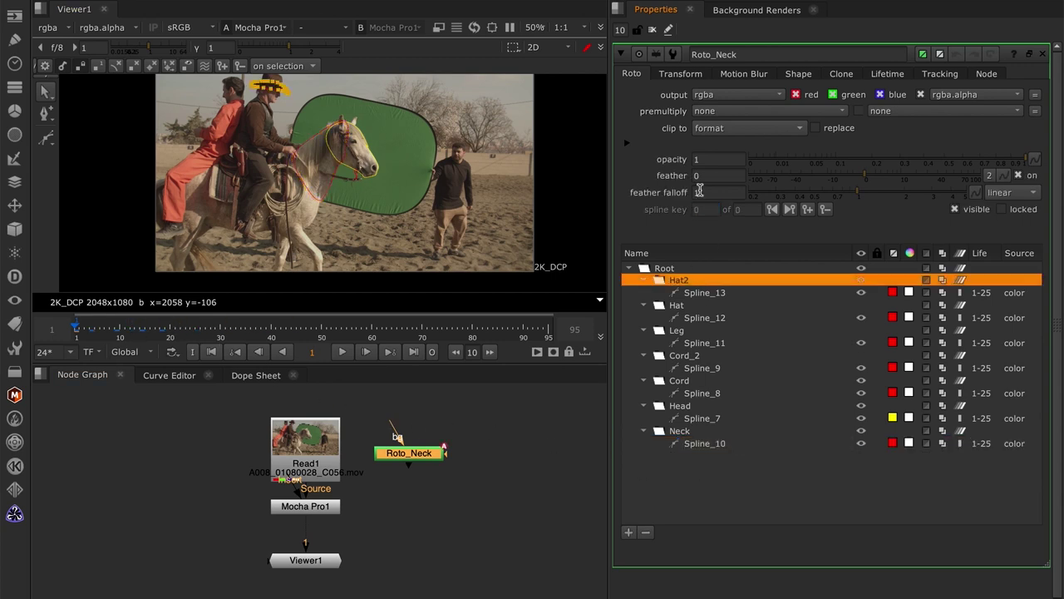
click(239, 378)
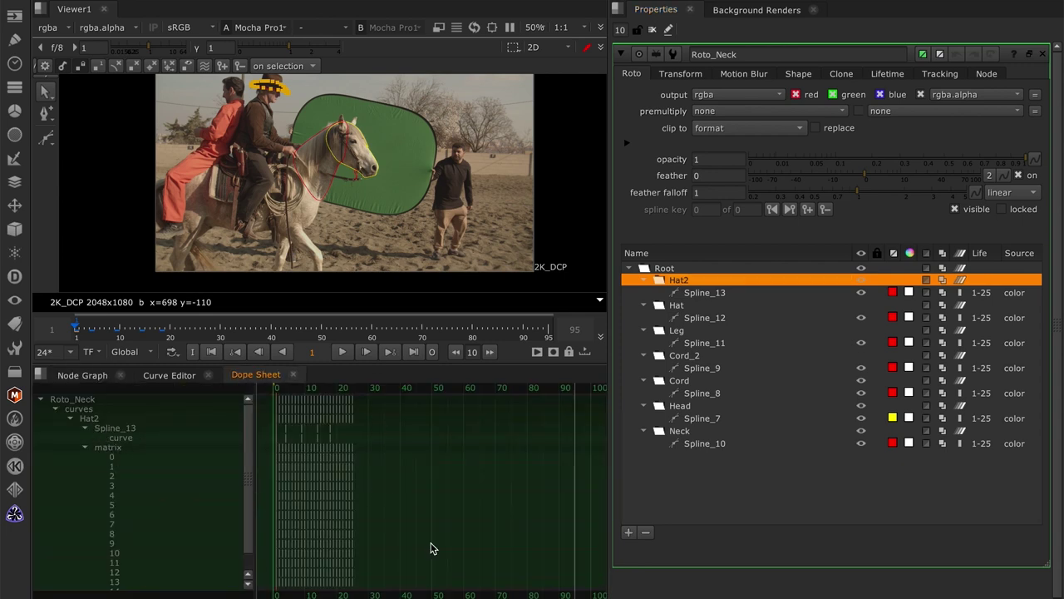
click(111, 377)
click(680, 74)
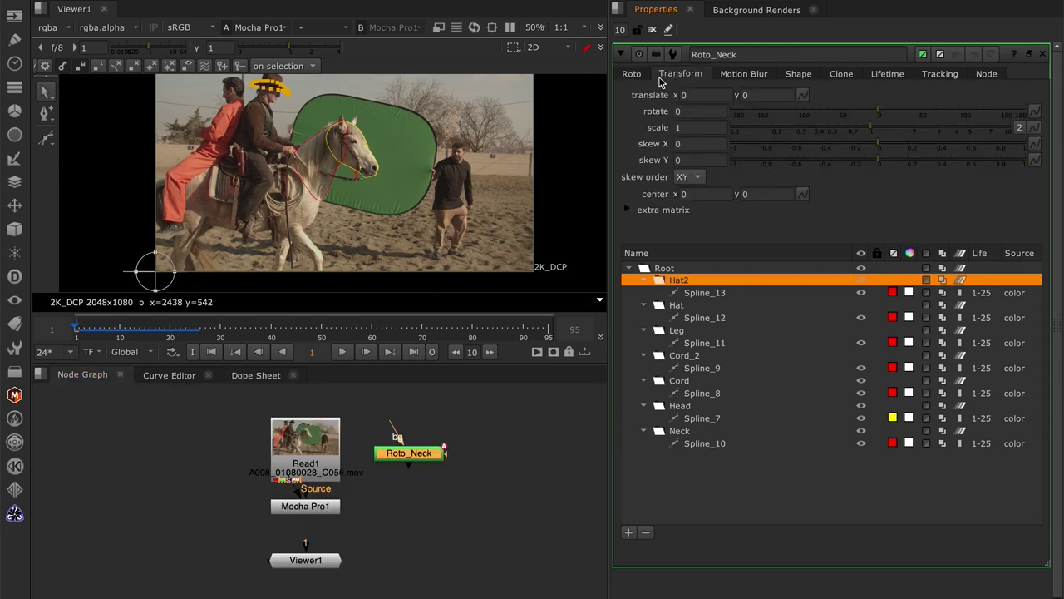
Examine the roto settings, transform values and extra matrix of Hat2's Spline_13.
click(683, 292)
click(632, 74)
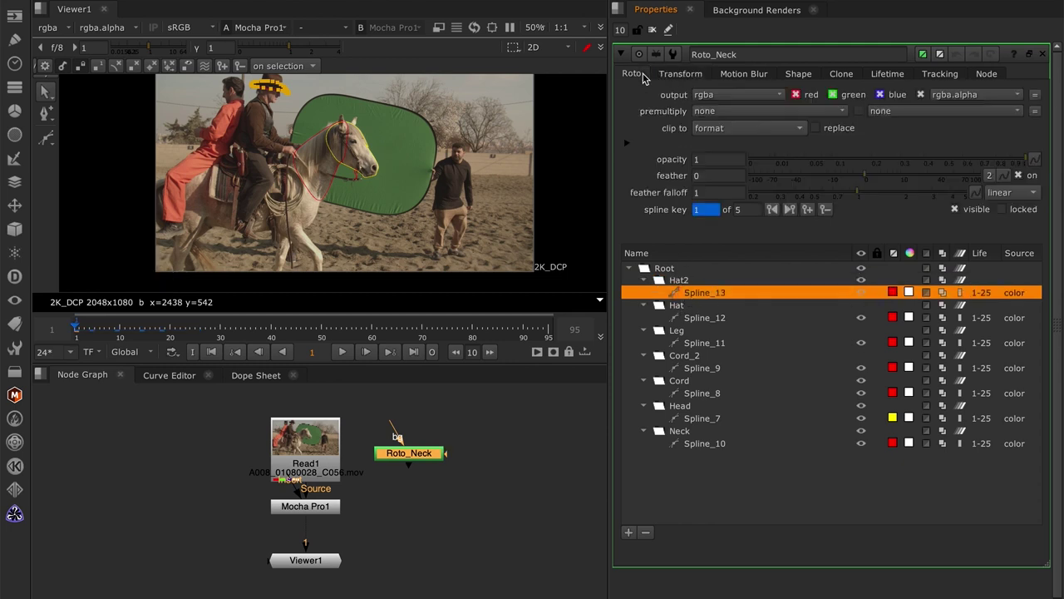
click(627, 143)
click(627, 143)
click(691, 77)
click(629, 210)
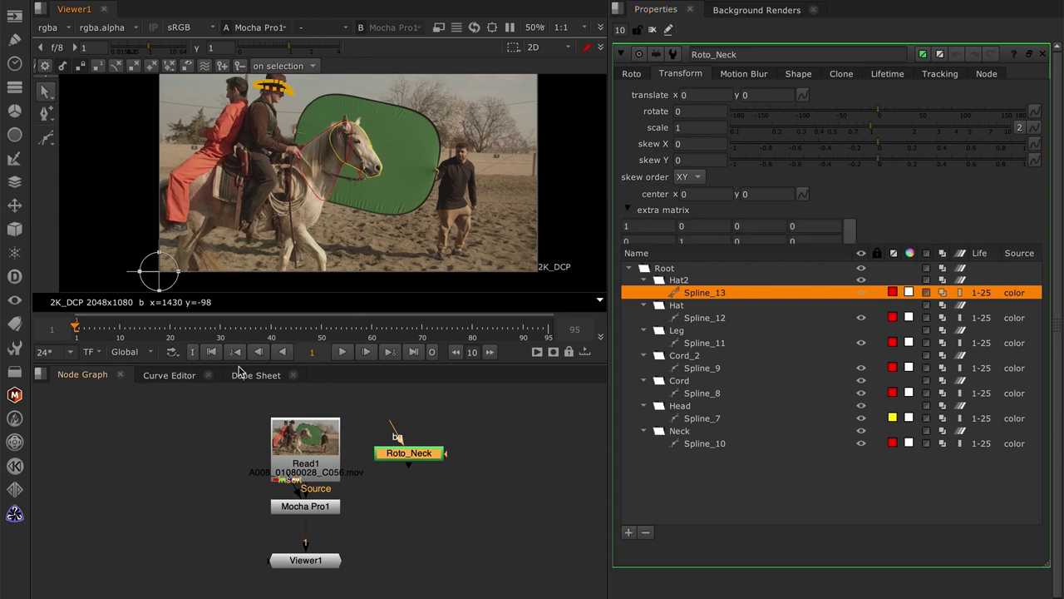
Compare Spline_12's shape keyframes with the Hat2 layer's matrix keyframes in the Dope Sheet.
click(250, 375)
click(667, 318)
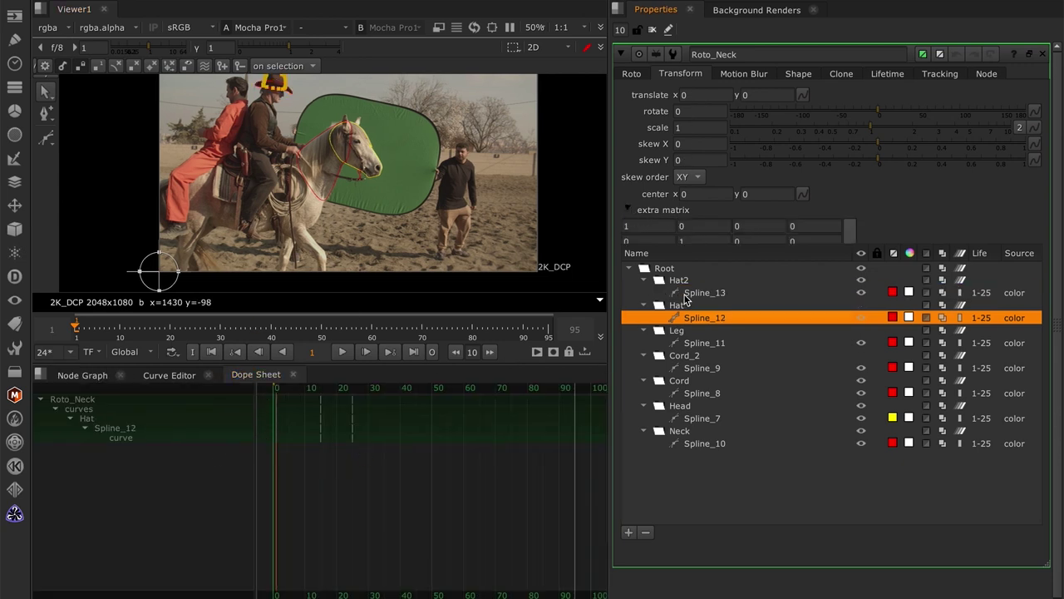
click(680, 280)
drag(274, 449, 366, 582)
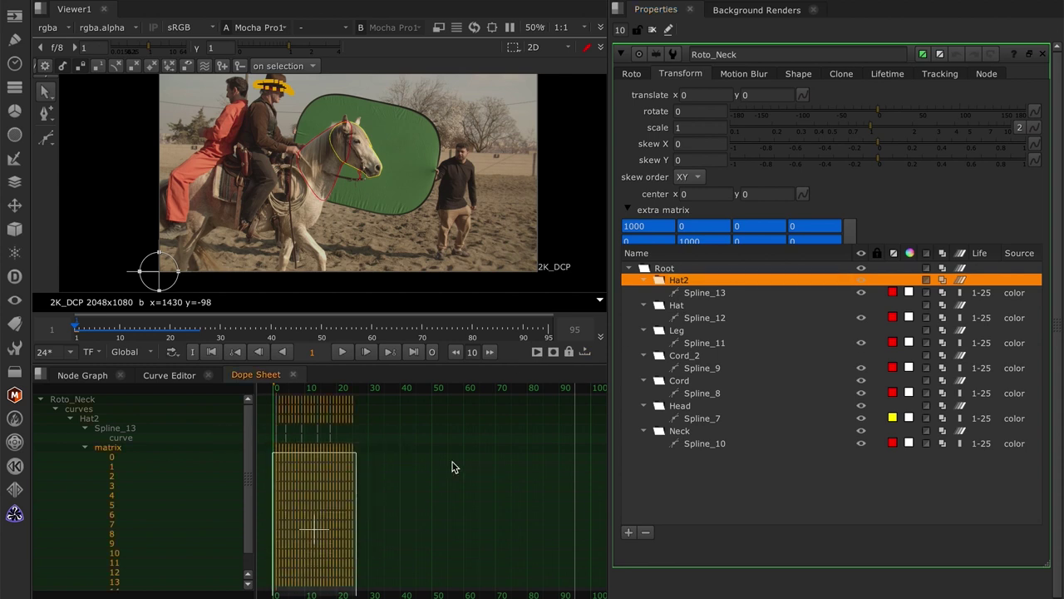
click(82, 375)
click(478, 417)
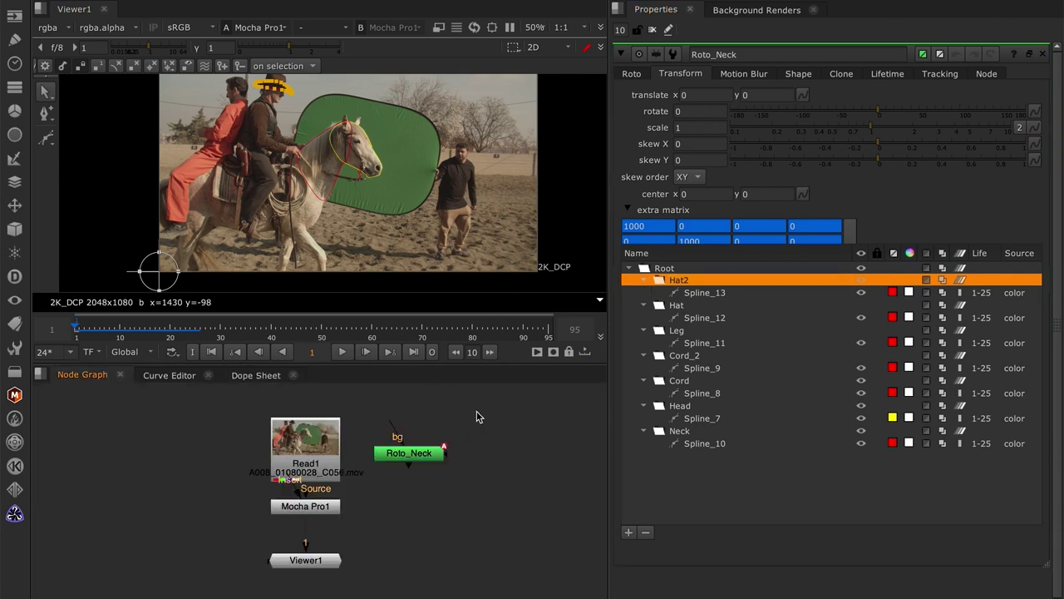
Compare the extra matrix of Spline_13 with those of the Hat2 and Hat layers, and review Hat's roto settings.
click(703, 296)
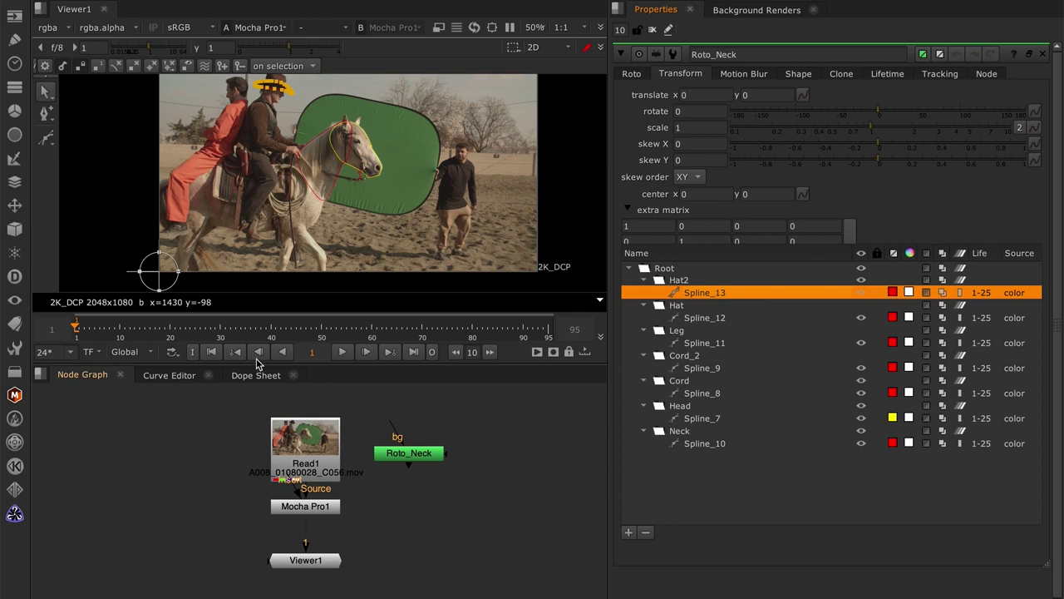
click(683, 281)
click(688, 307)
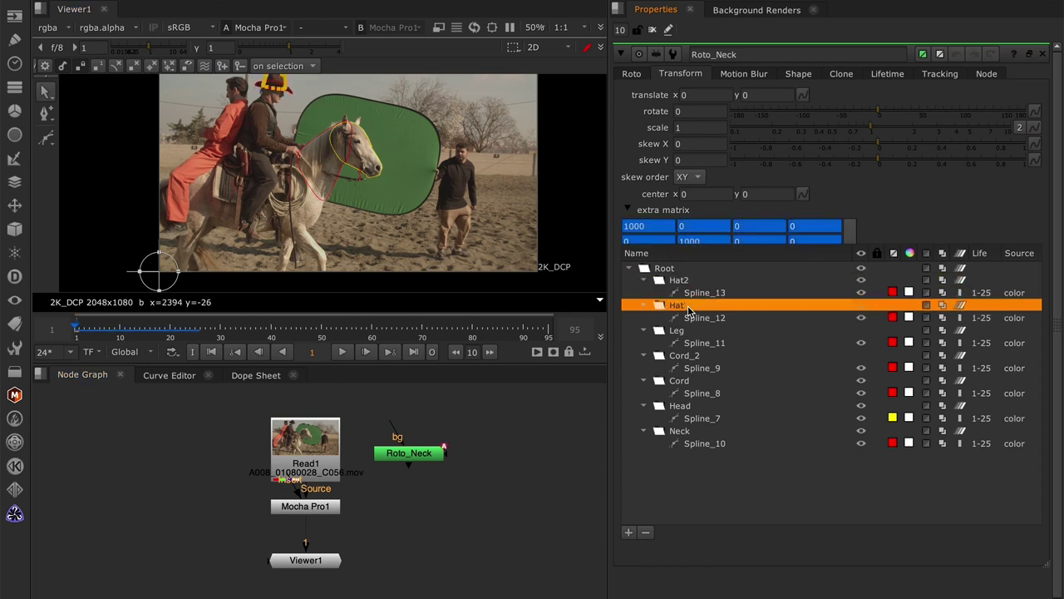
click(652, 75)
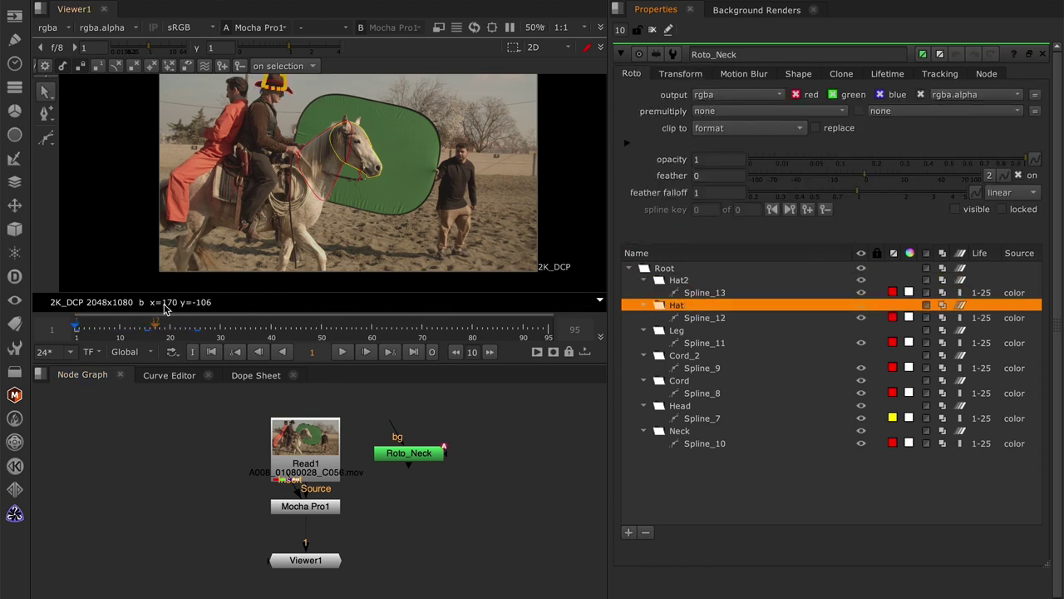
At frame 15, try moving the points along the back of the Hat layer's crown away from the hat.
scroll(264, 125, up, 6)
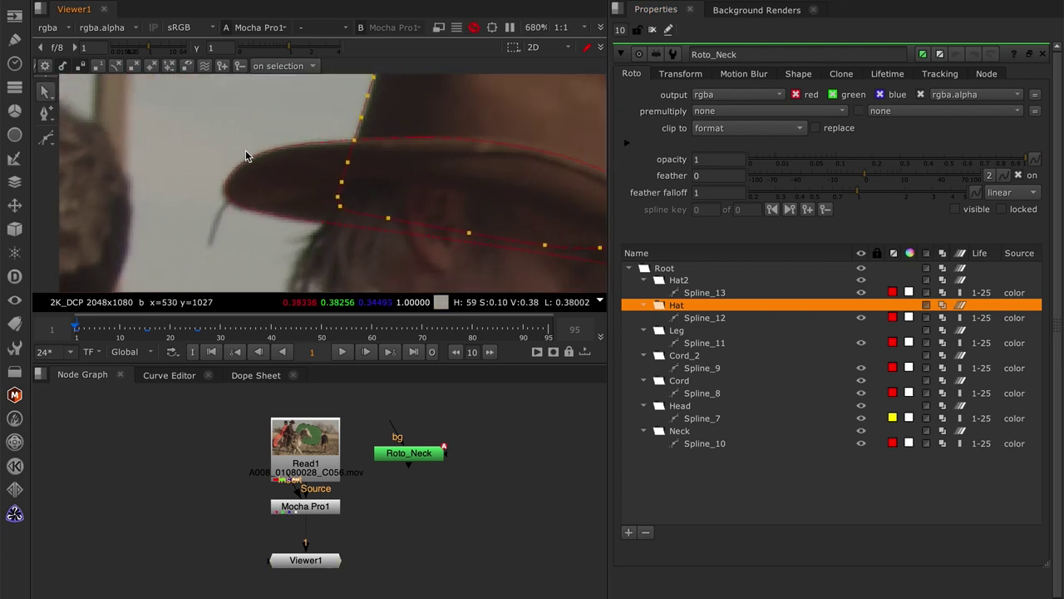
scroll(264, 171, down, 2)
scroll(324, 150, up, 5)
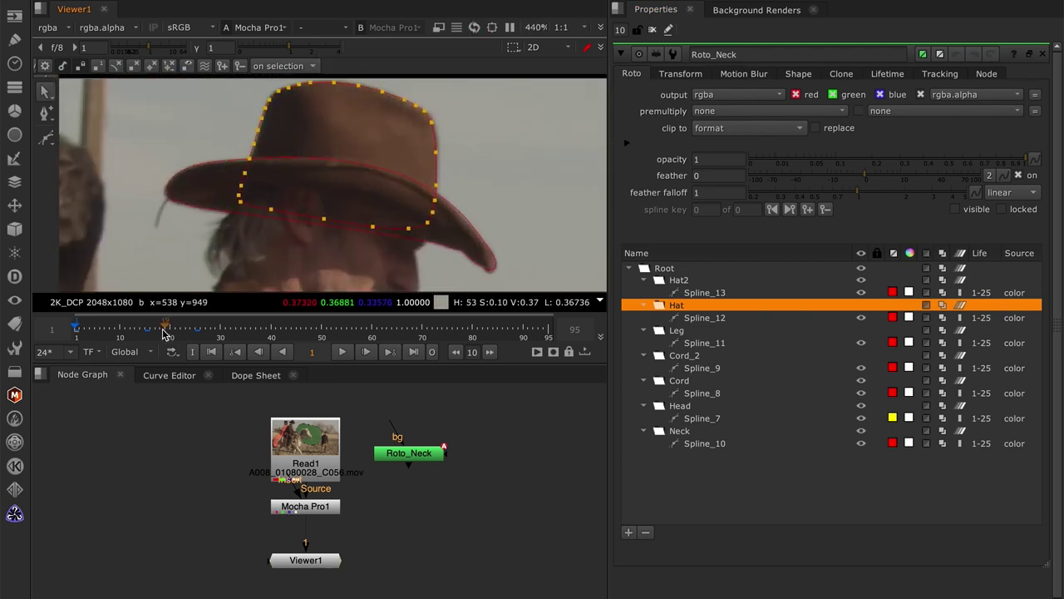
click(378, 355)
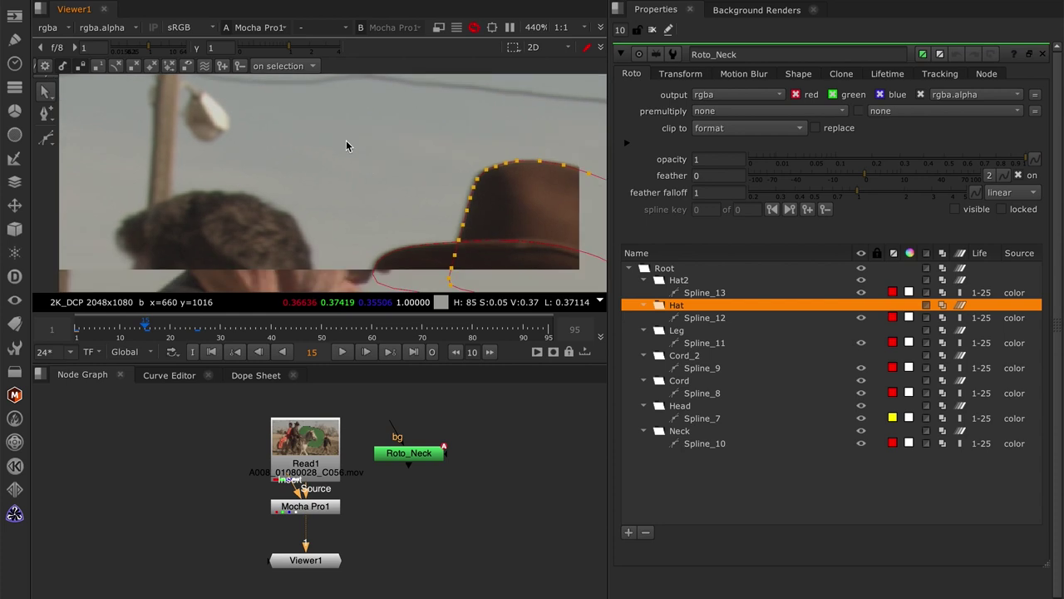
scroll(348, 166, down, 3)
drag(380, 119, 324, 130)
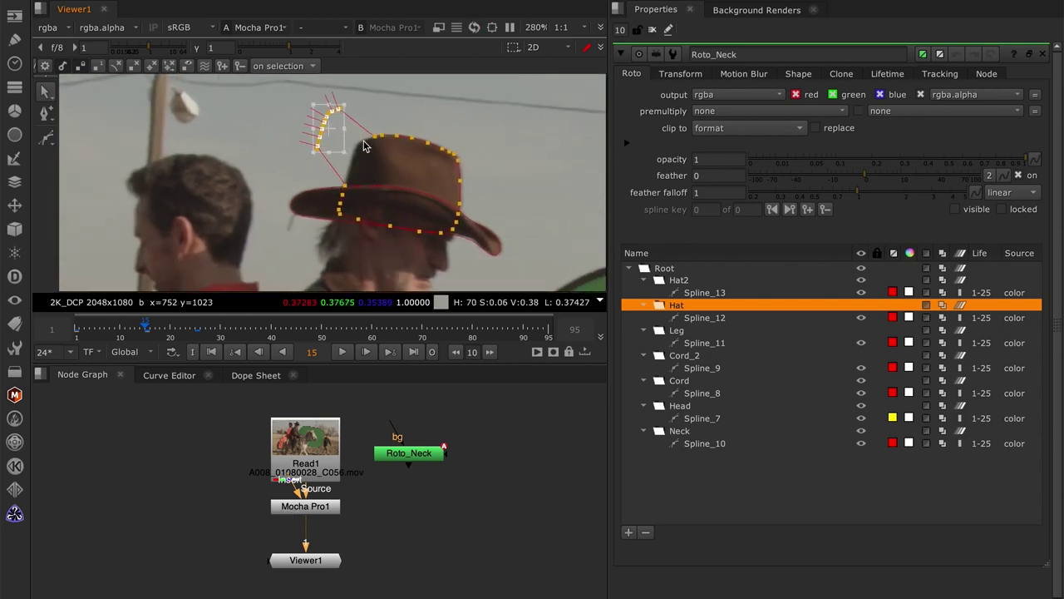
Check how the displaced crown points behave at frames 1, 15, 14 and 13.
drag(146, 329, 76, 333)
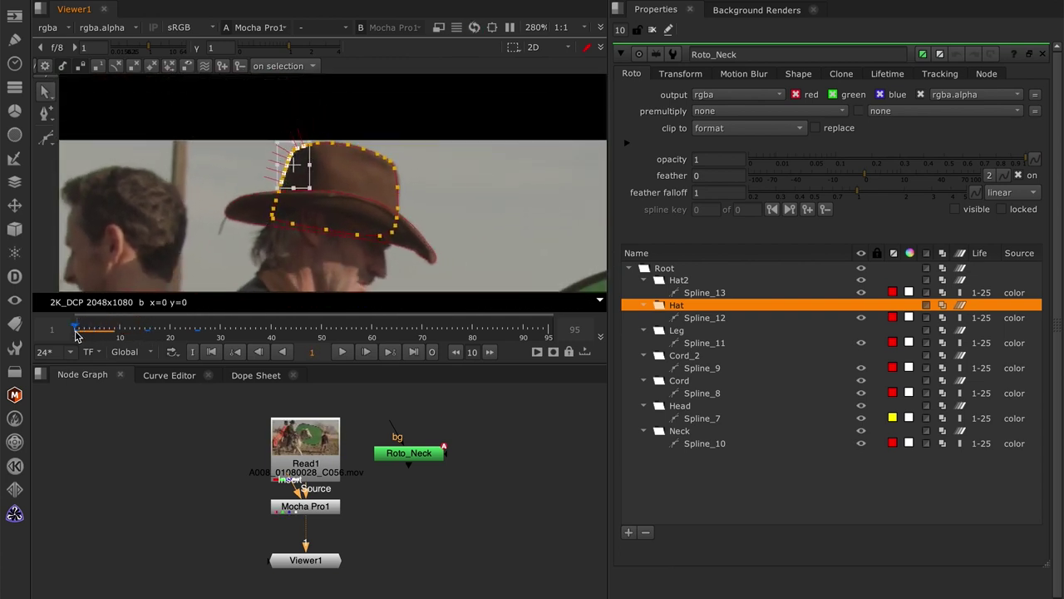
click(146, 329)
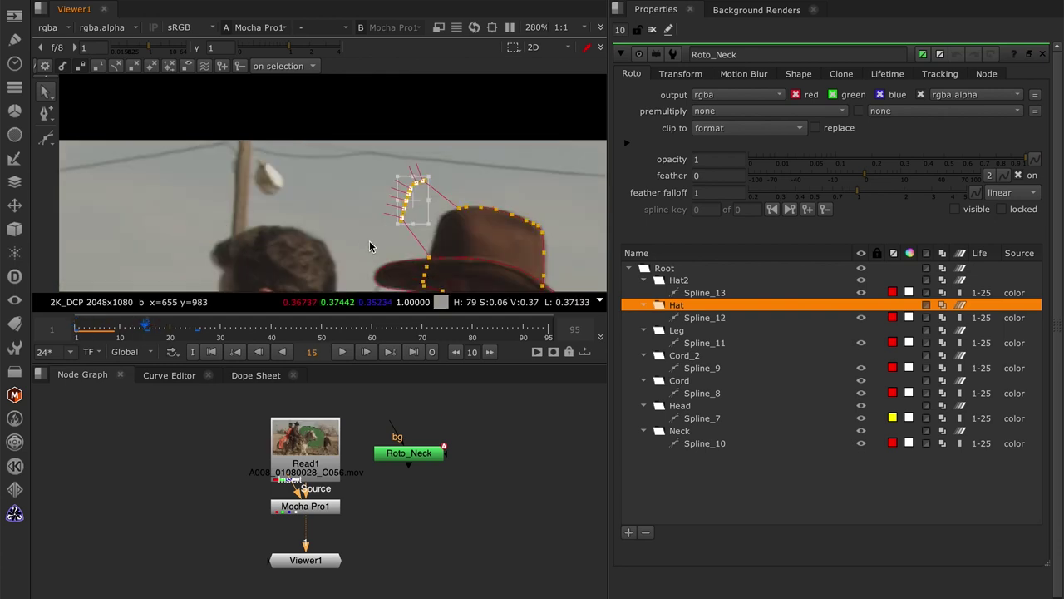
drag(419, 239, 351, 201)
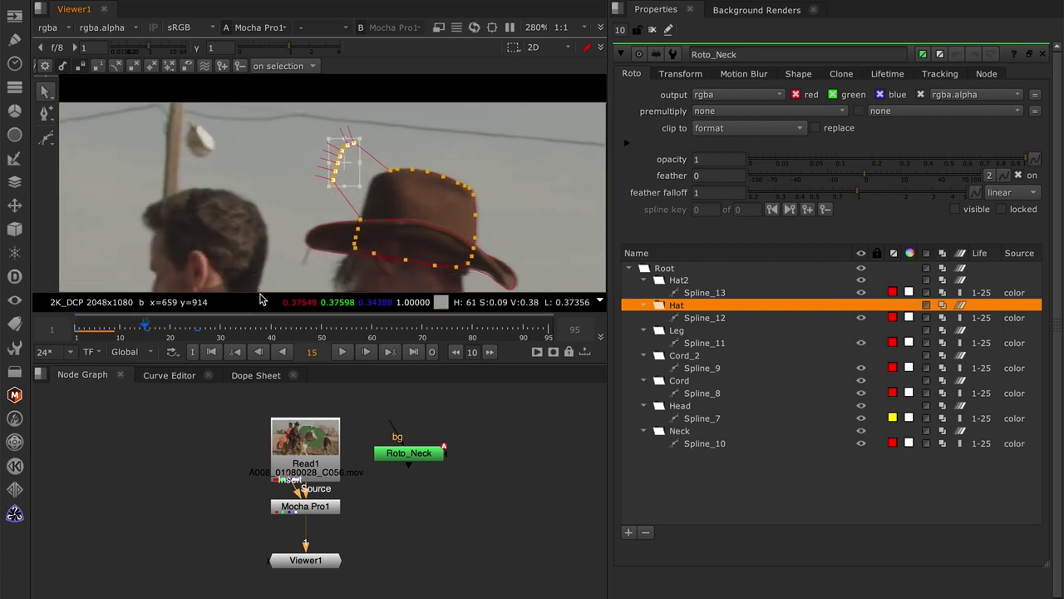
key(Left)
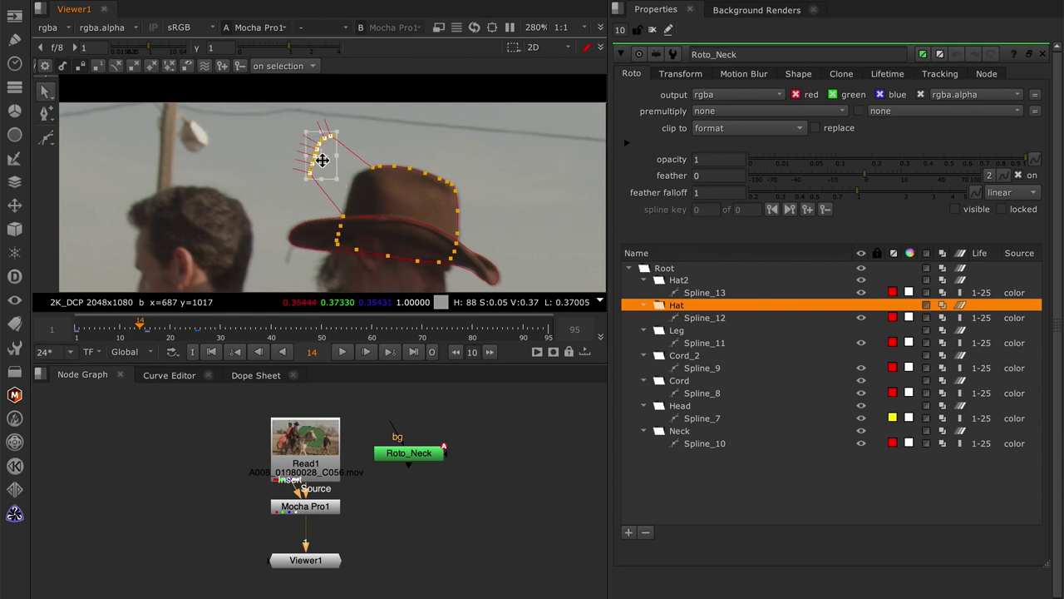
key(Left)
drag(318, 160, 322, 163)
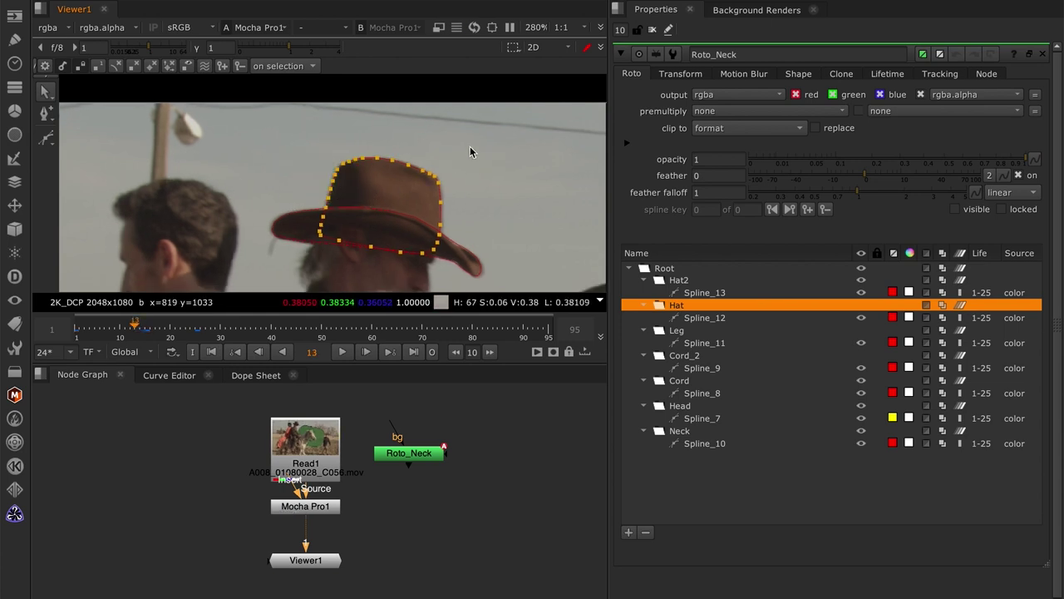
Clear the current spline selection and show Spline_12 of the Roto_Neck node on the hat at frame 13.
key(Tab)
key(Tab)
scroll(437, 226, down, 6)
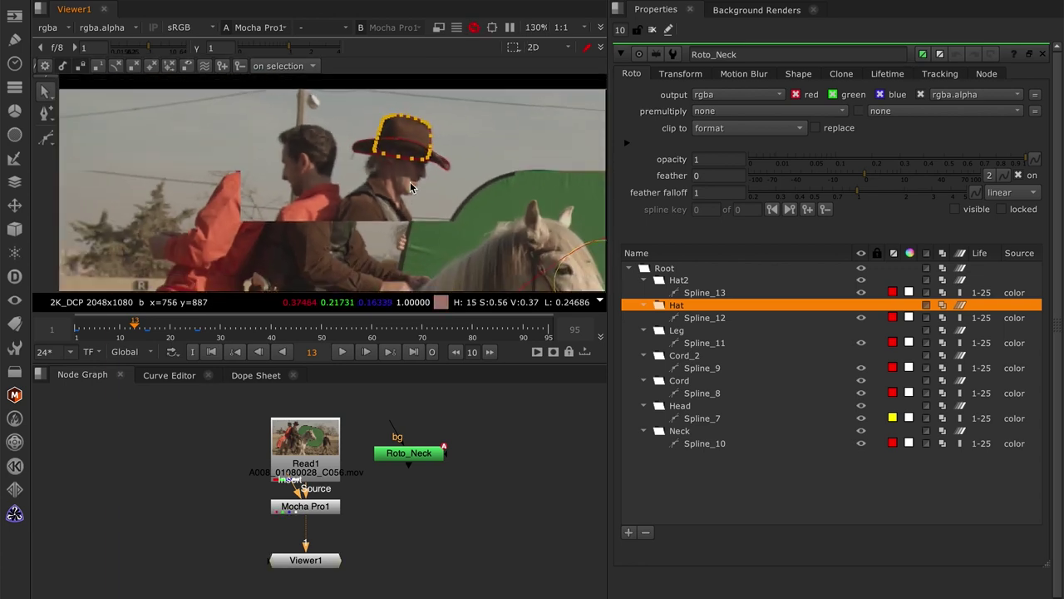
click(429, 190)
click(419, 460)
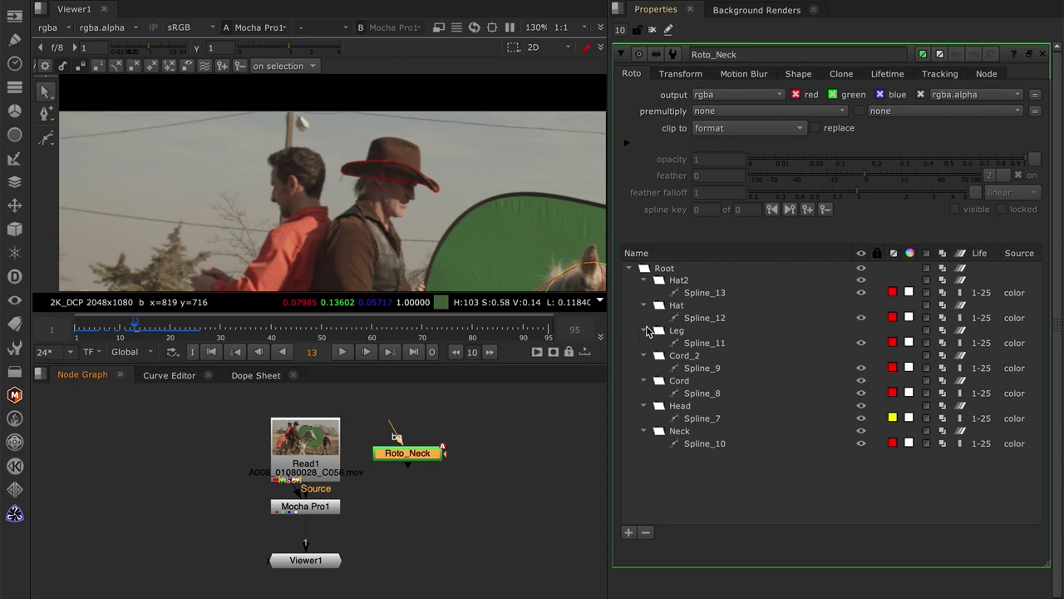
click(695, 321)
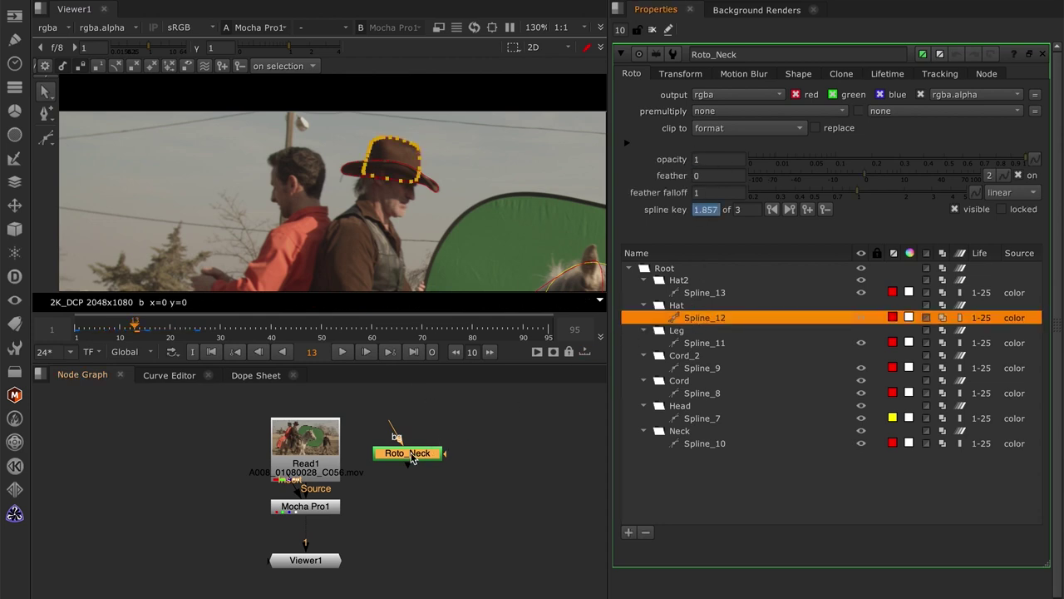
Add a Blur node after Roto_Neck with size 2, and hide the viewer overlays.
drag(411, 458, 419, 459)
key(b)
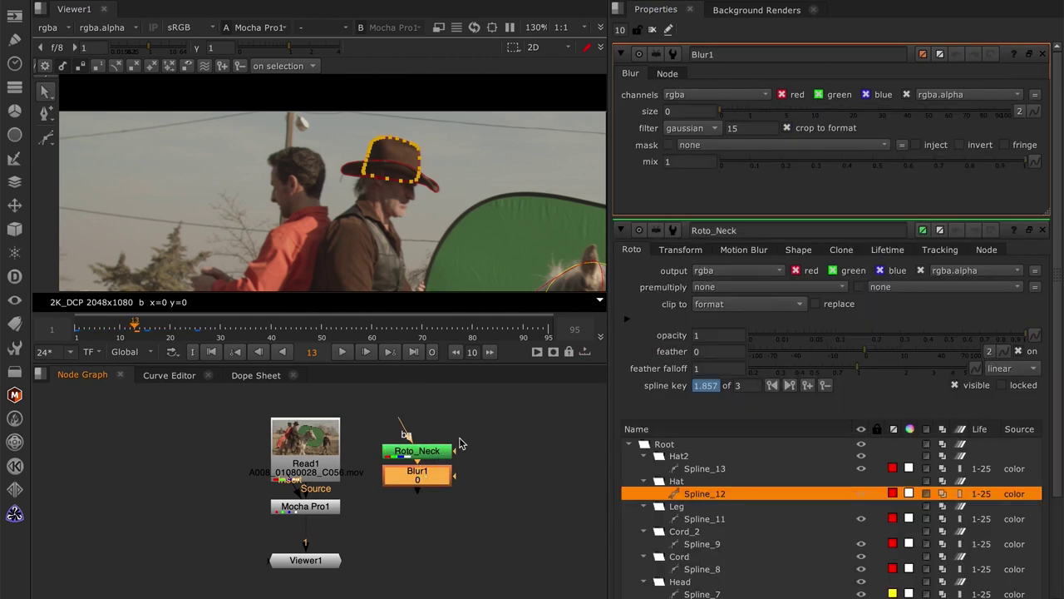
click(445, 289)
key(o)
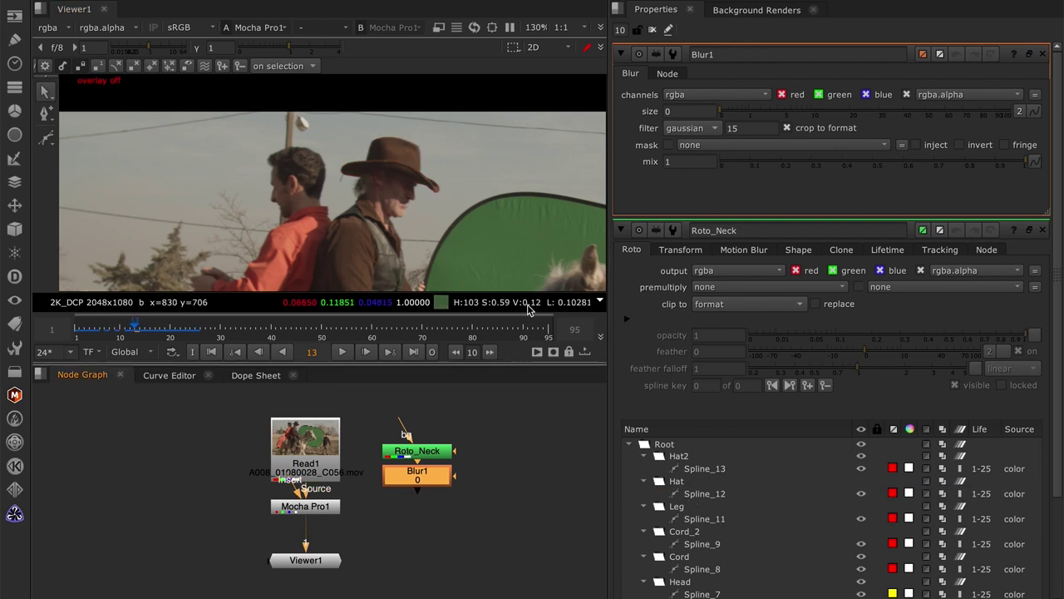
click(680, 112)
text(2)
key(Return)
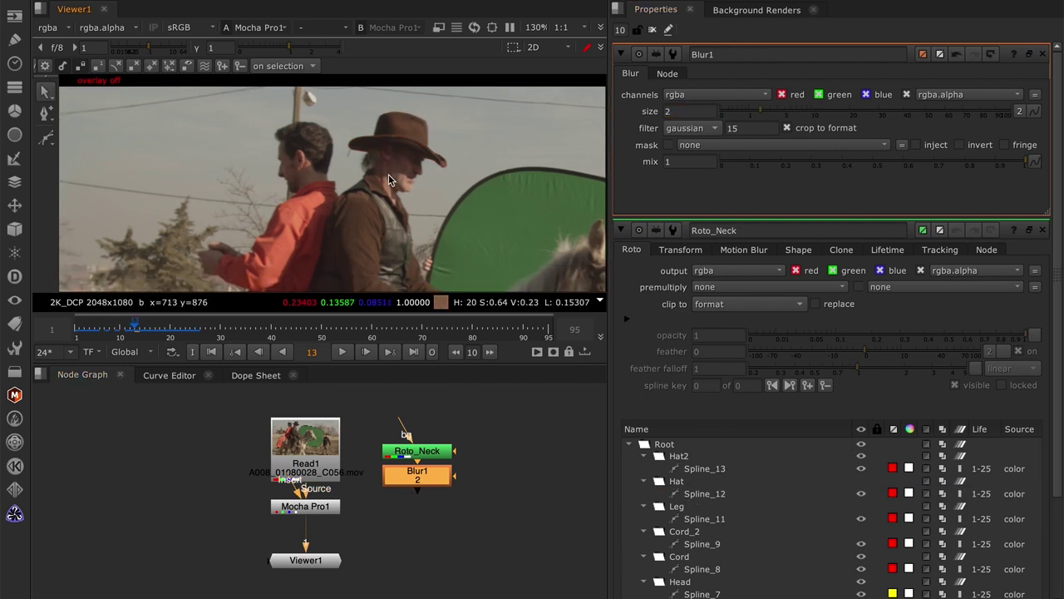
Turn the viewer overlays back on and clear all open node properties except Roto_Neck's.
scroll(379, 220, down, 2)
drag(379, 220, 342, 180)
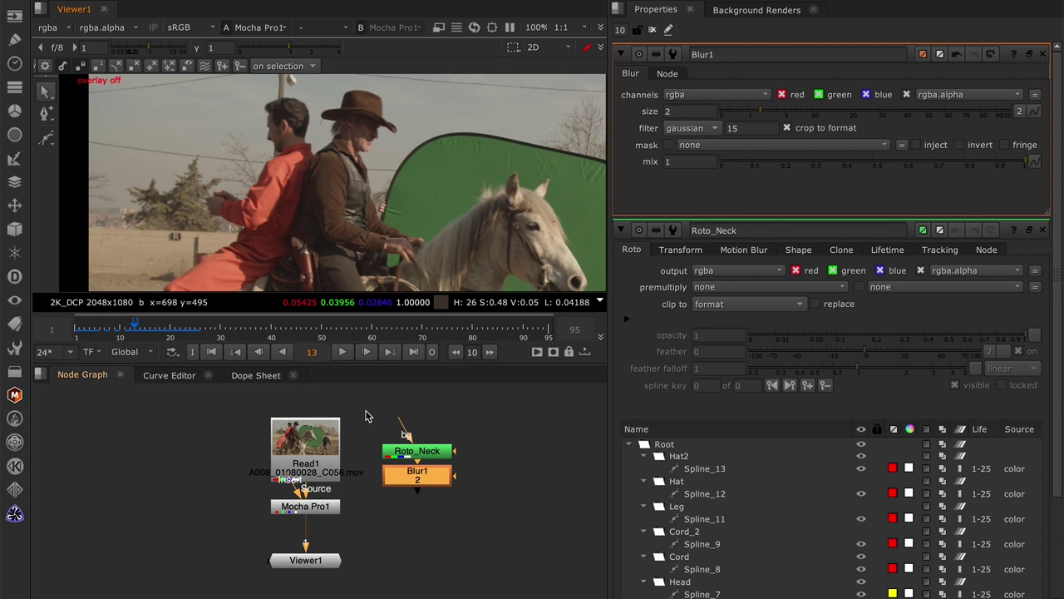
scroll(408, 216, down, 4)
double_click(417, 451)
key(o)
click(654, 31)
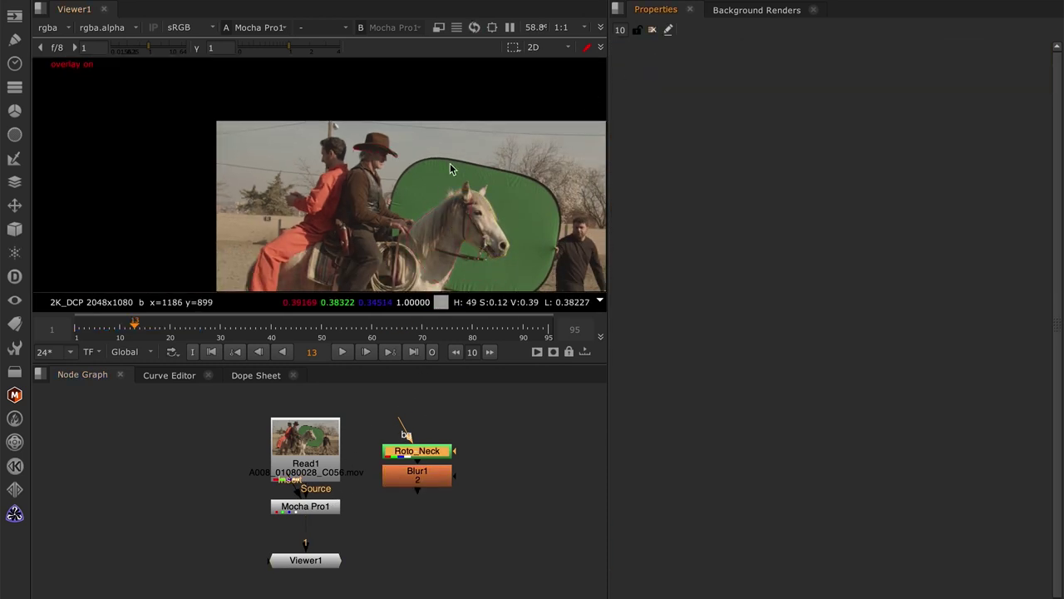
scroll(369, 140, down, 2)
double_click(417, 451)
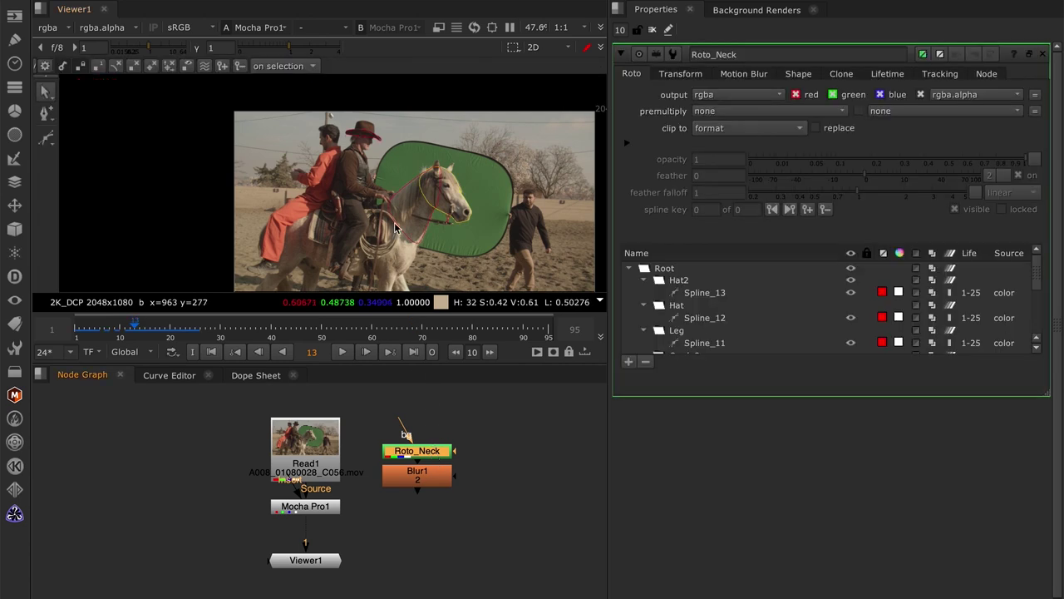
scroll(346, 233, up, 3)
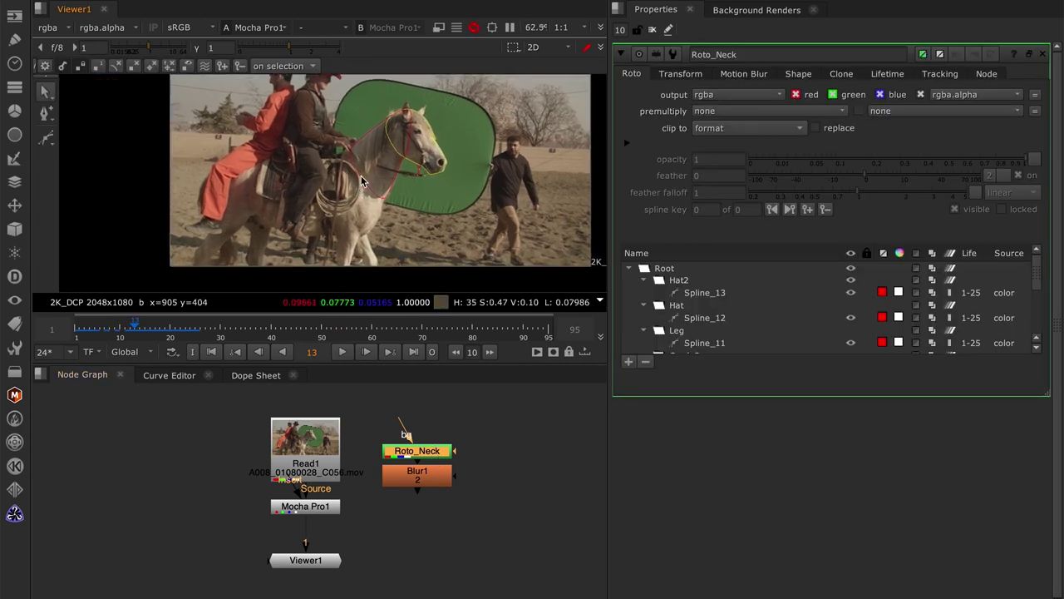
Move Mocha Pro1 aside and add a Copy node under Read1, with the blurred roto feeding its A input.
drag(307, 507, 181, 462)
click(310, 470)
key(k)
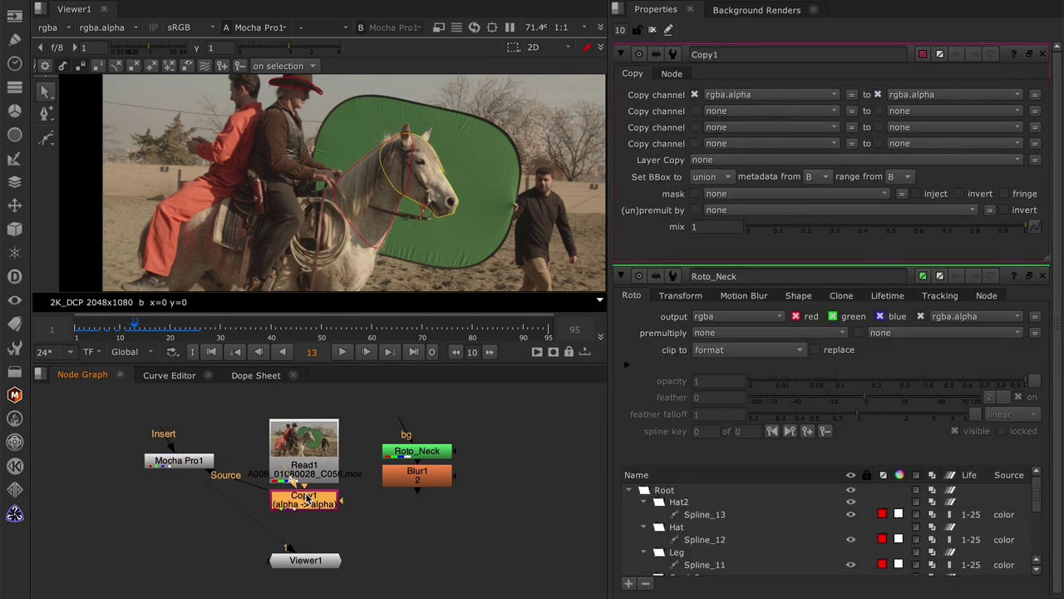
drag(316, 504, 359, 450)
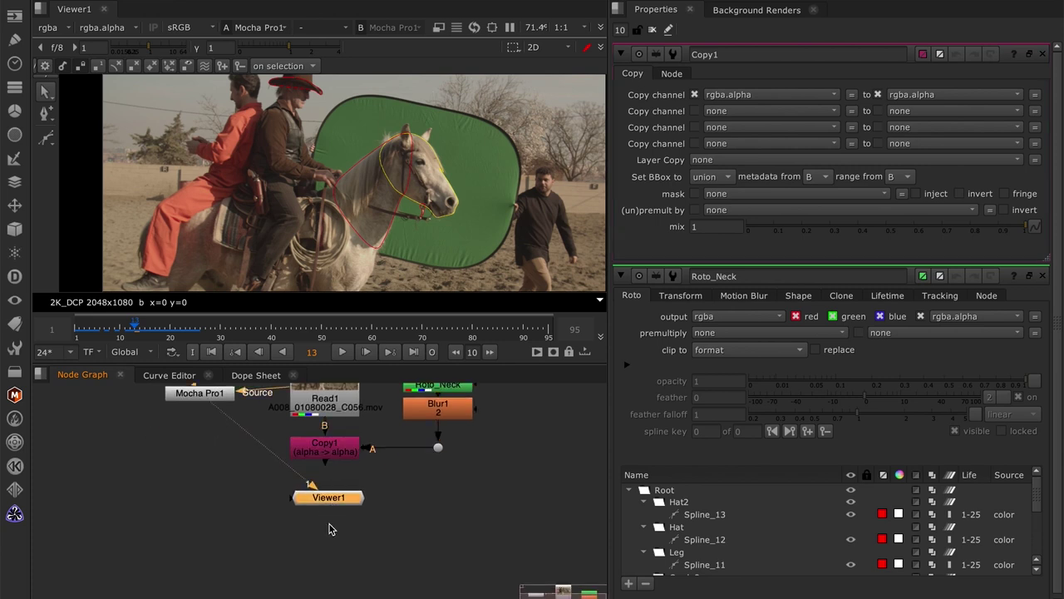
Add a Premult node below Copy1, connect the viewer to it and hide the overlays.
drag(326, 494, 326, 548)
key(Tab)
text(pre)
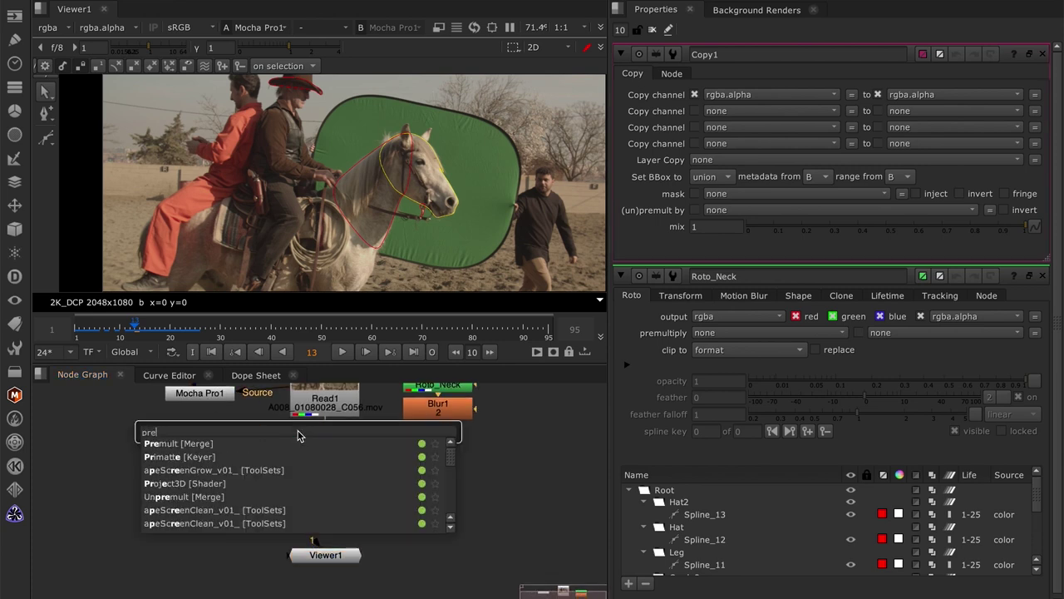
key(Return)
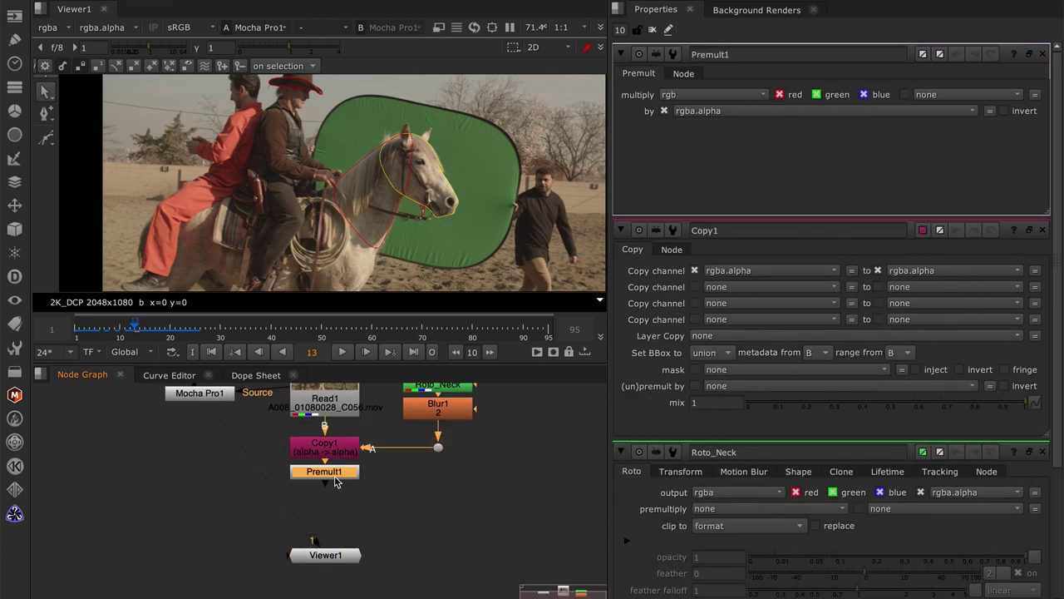
drag(337, 482, 326, 553)
key(o)
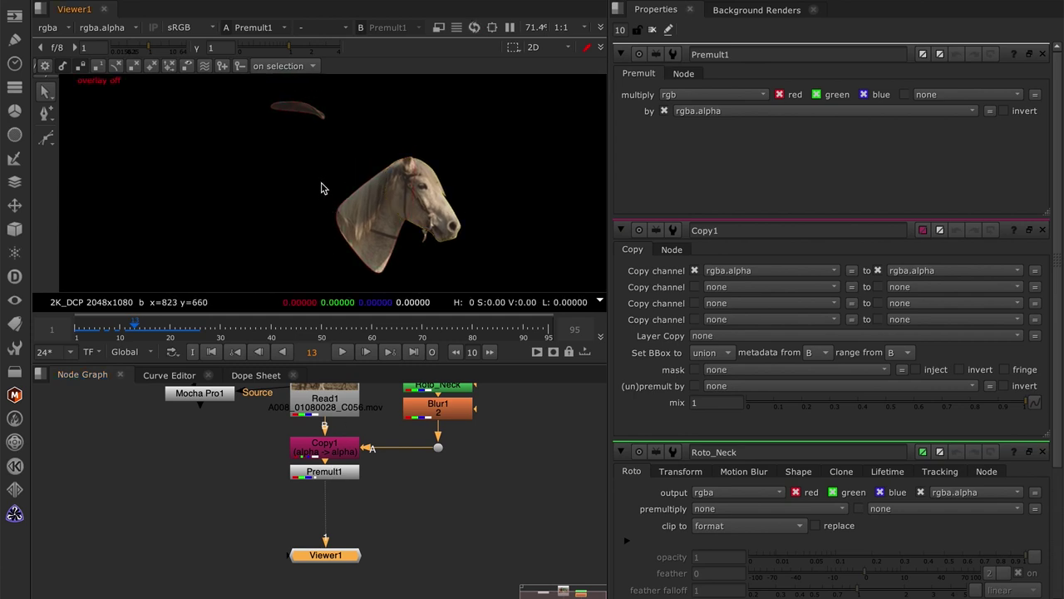
Check the premultiplied horse and hat cutout at frames 8 and 5, with Roto_Neck's Hat2 layer selected.
scroll(333, 178, down, 2)
scroll(330, 147, up, 4)
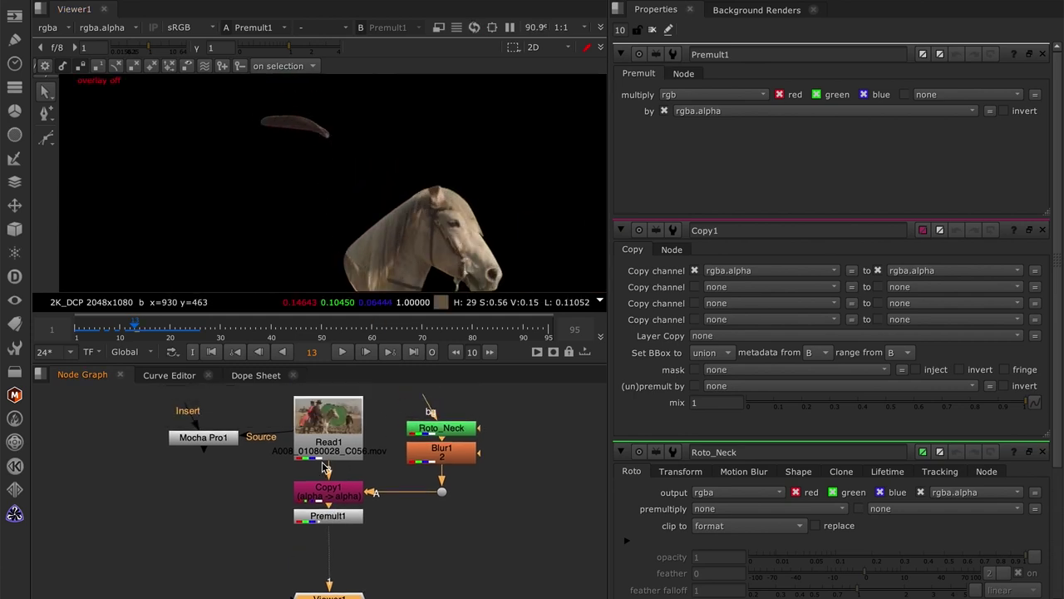
click(109, 326)
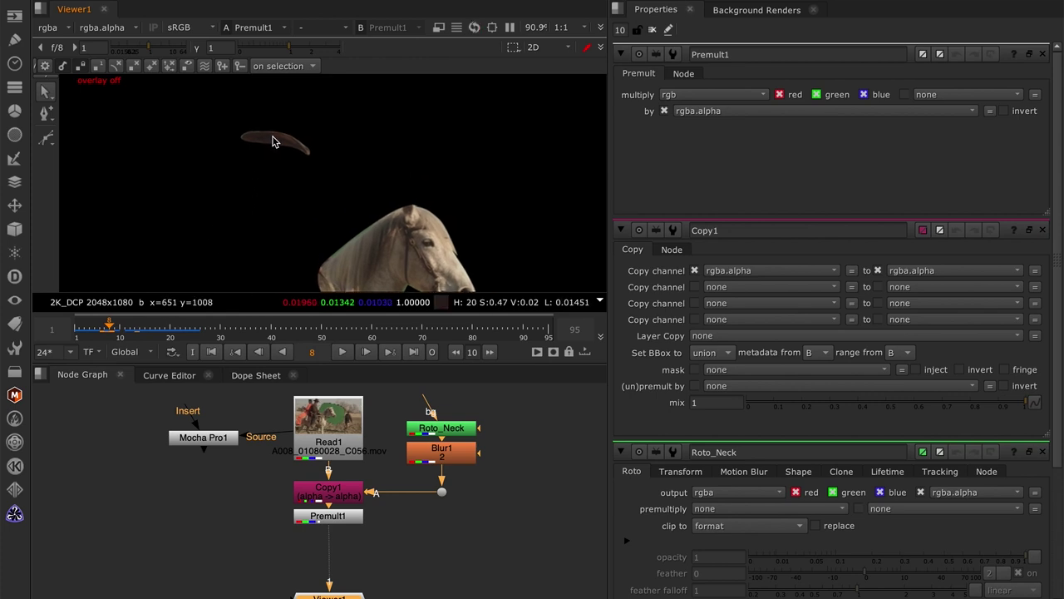
click(445, 431)
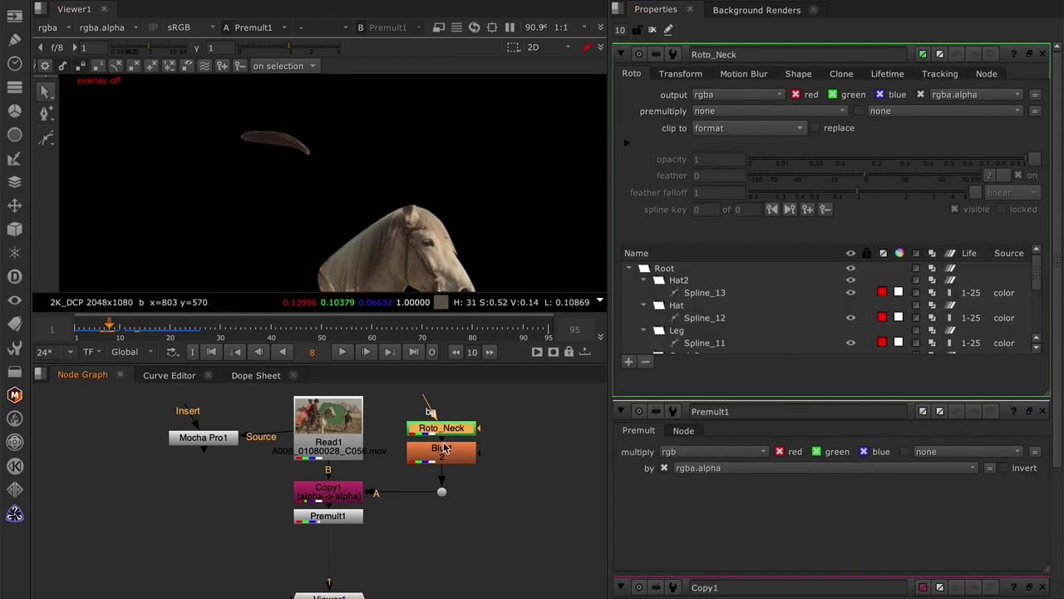
click(679, 280)
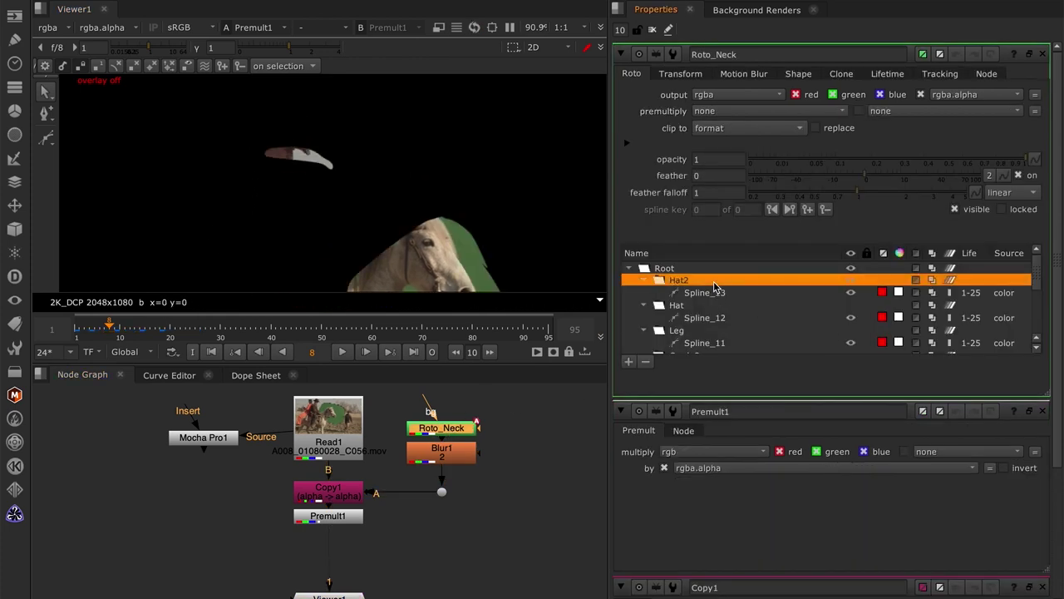
click(95, 328)
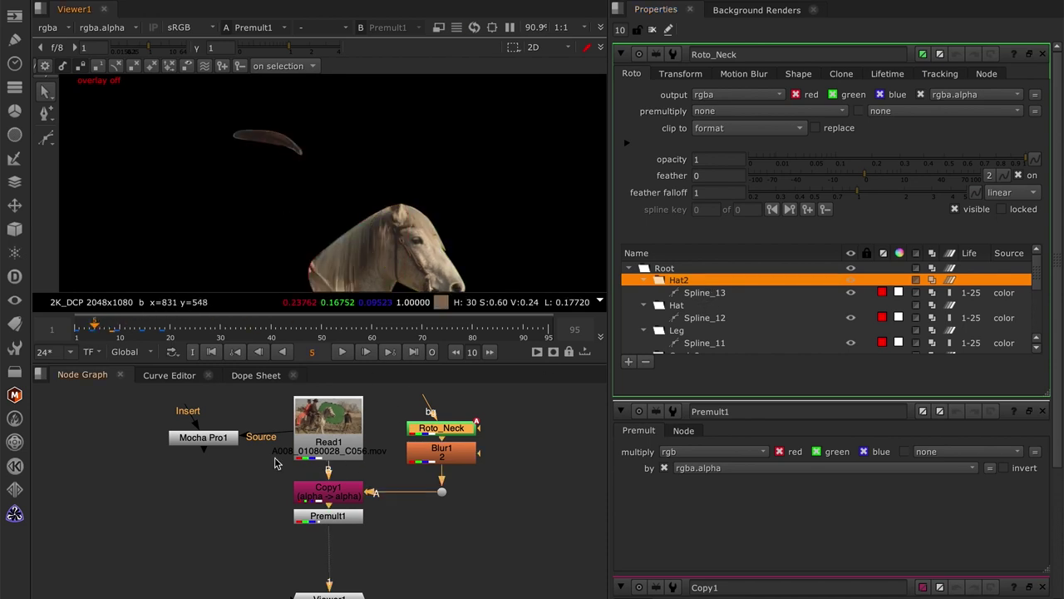
Show Mocha Pro1's output in the viewer and open the node's properties.
click(230, 441)
key(1)
double_click(205, 438)
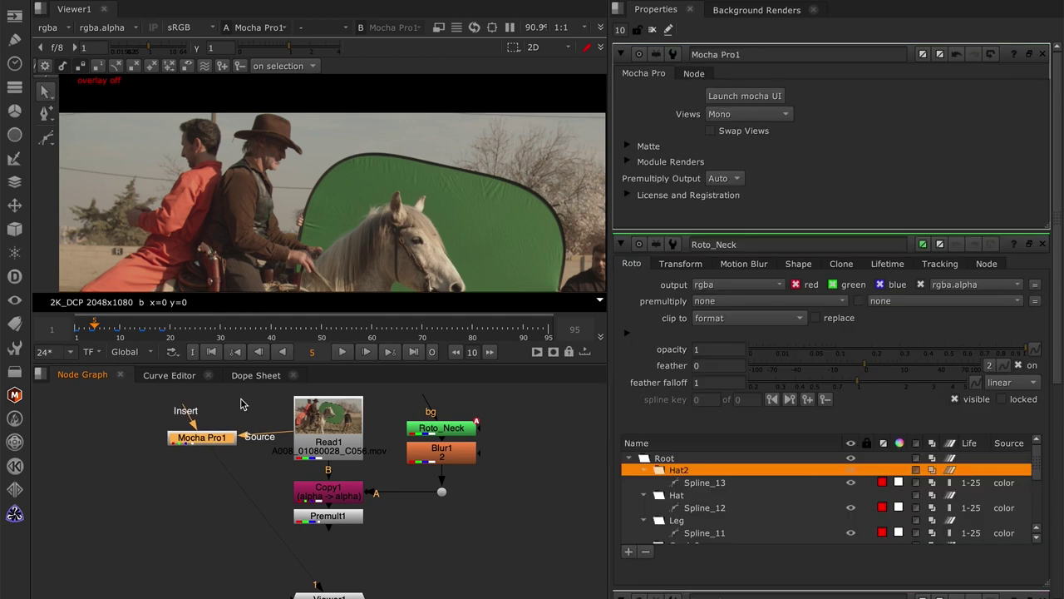
Preview Mocha Pro1's matte, return to the plate, and review the layer visibility list without changing it.
click(641, 150)
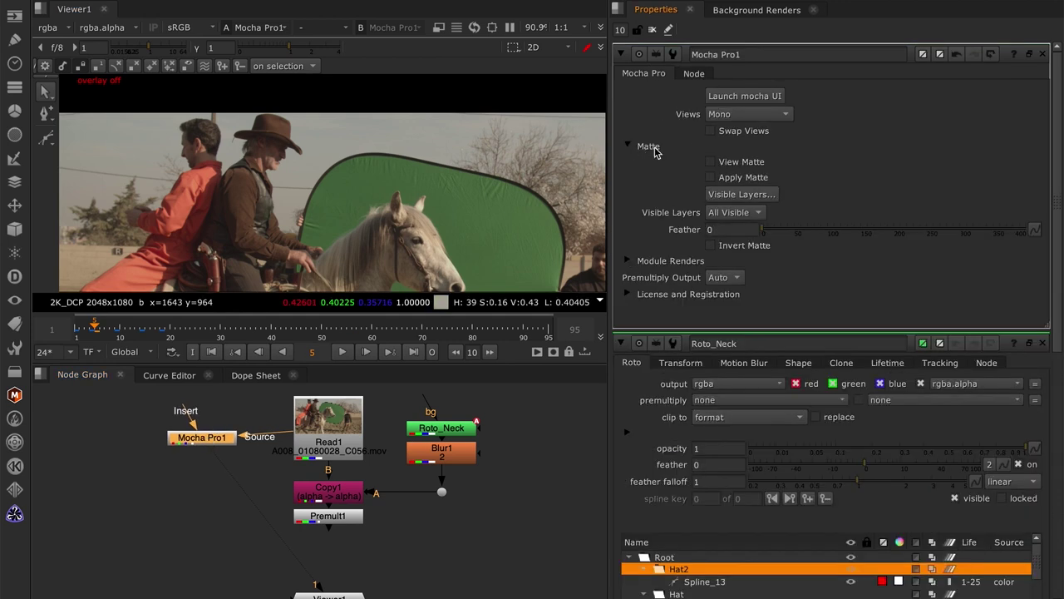
click(711, 163)
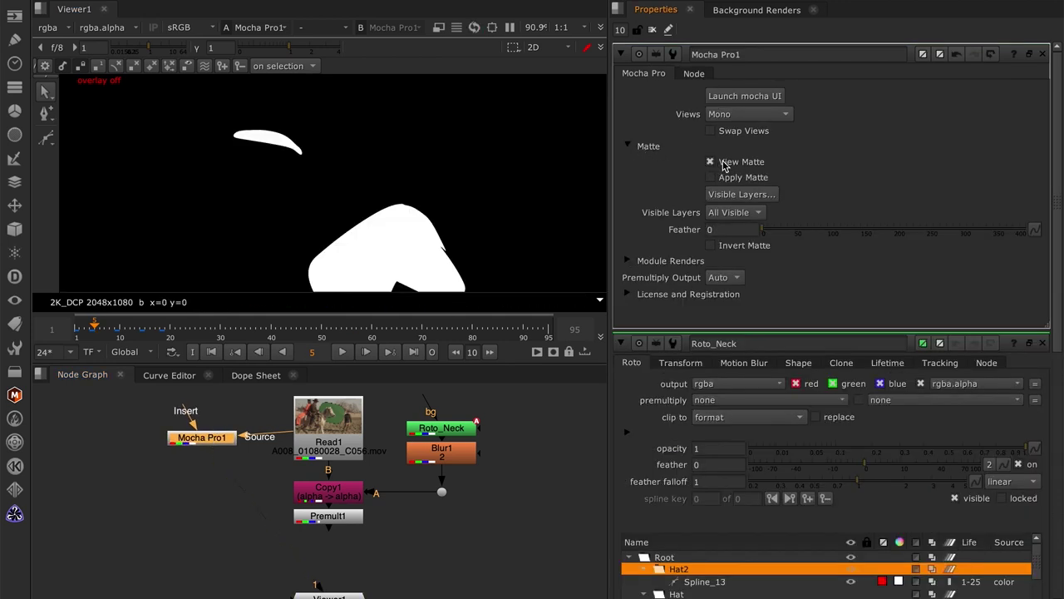
click(711, 162)
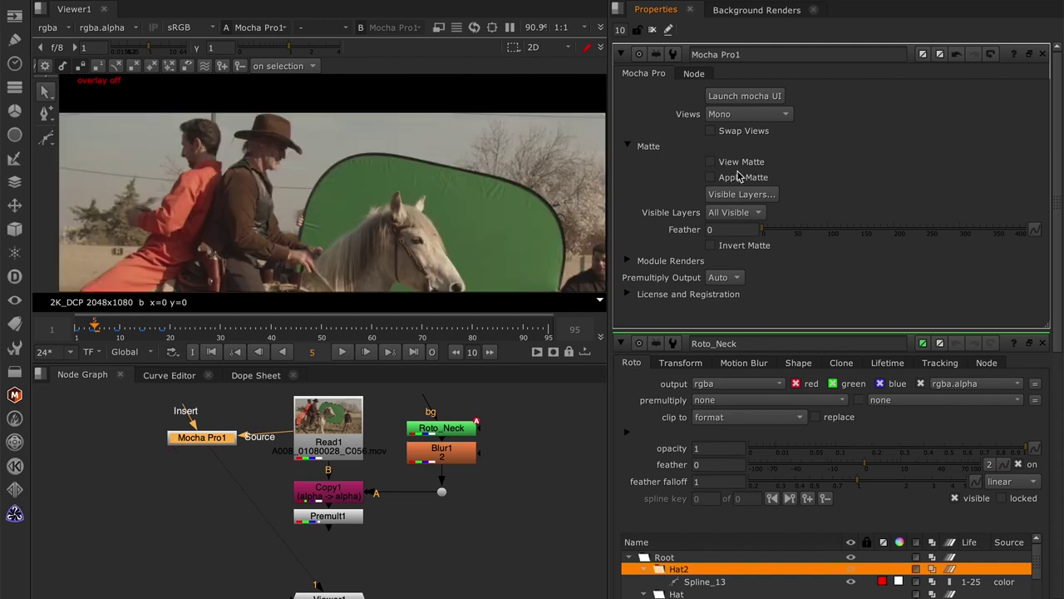
click(734, 194)
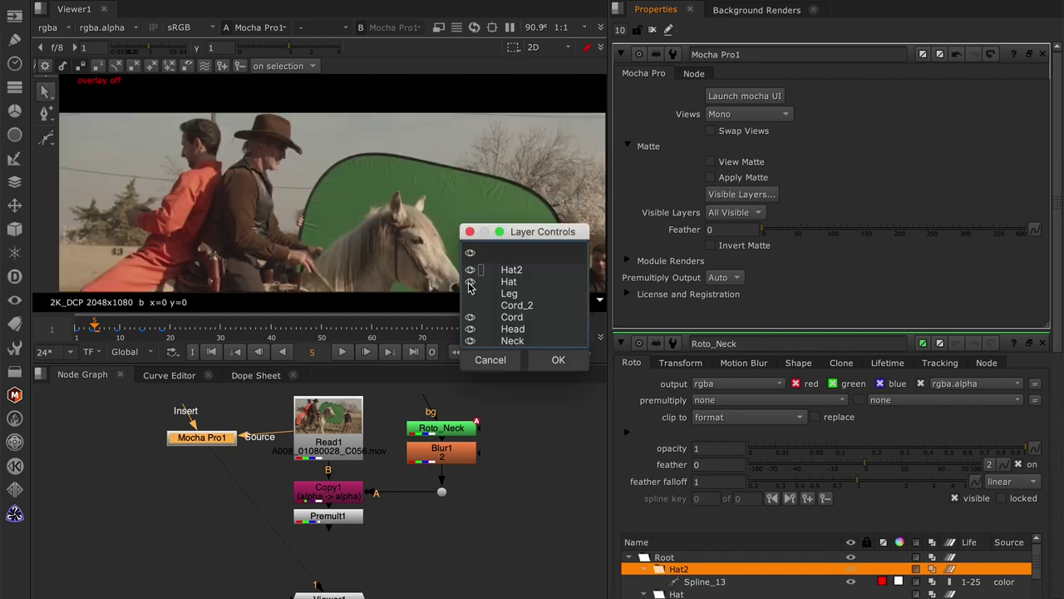
click(470, 232)
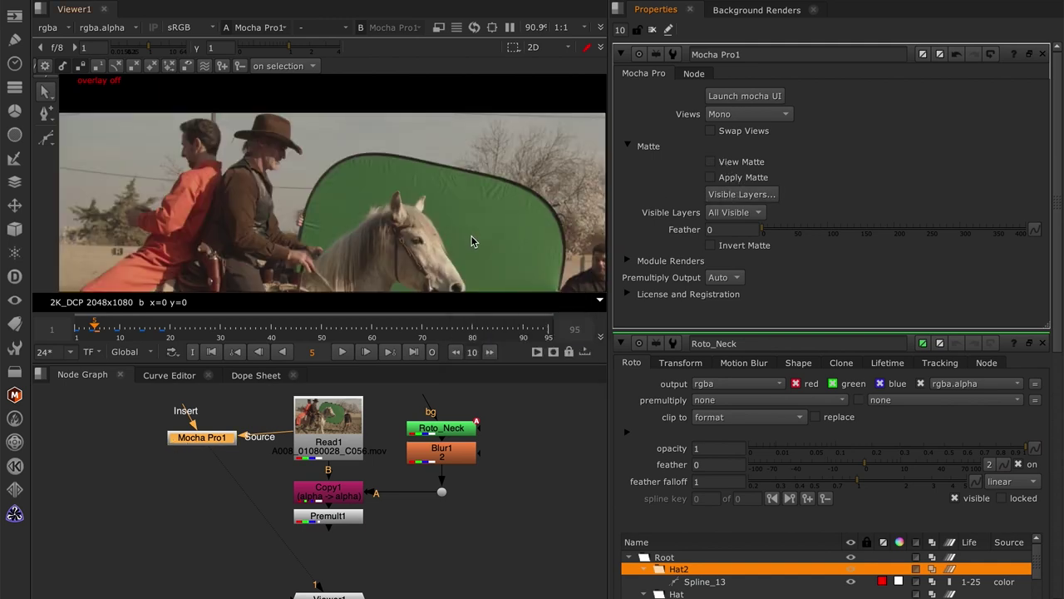
Show Roto_Neck in the viewer at frame 15 with overlays on and inspect the Hat layer's Spline_12.
double_click(445, 434)
click(694, 307)
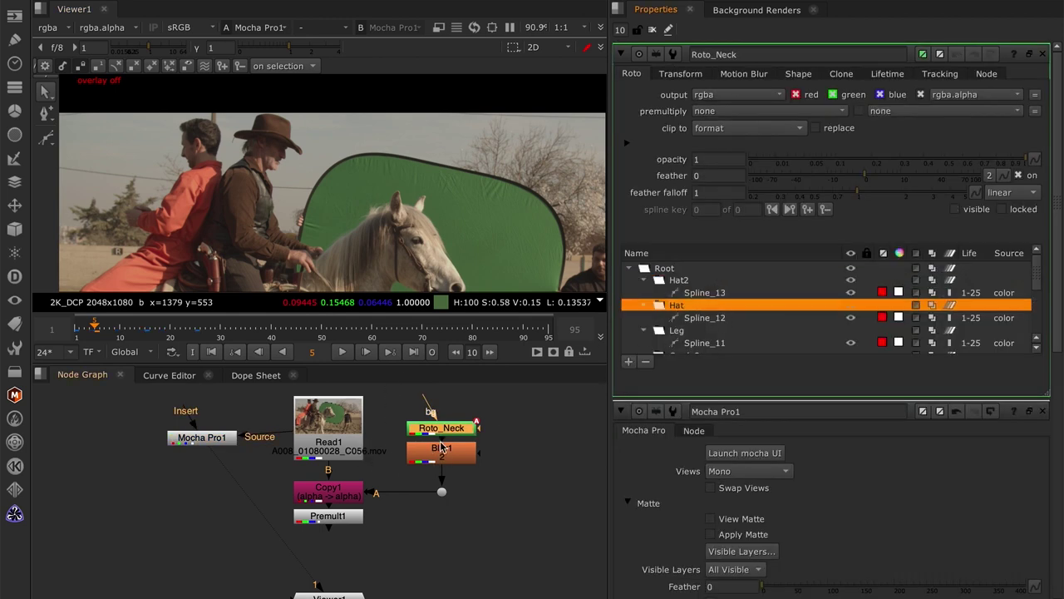
key(1)
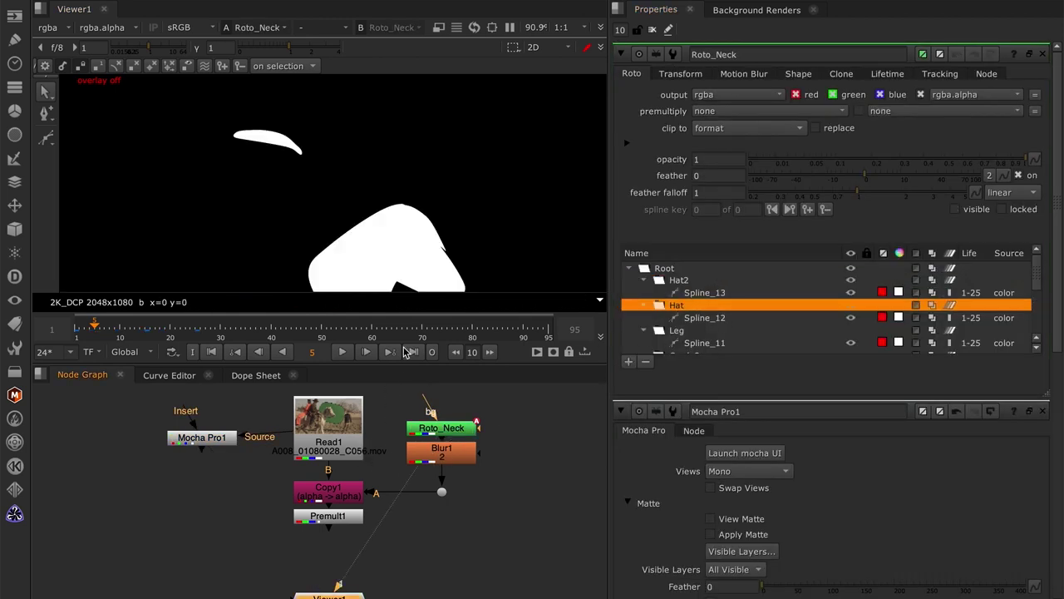
click(683, 324)
click(144, 327)
key(o)
click(852, 319)
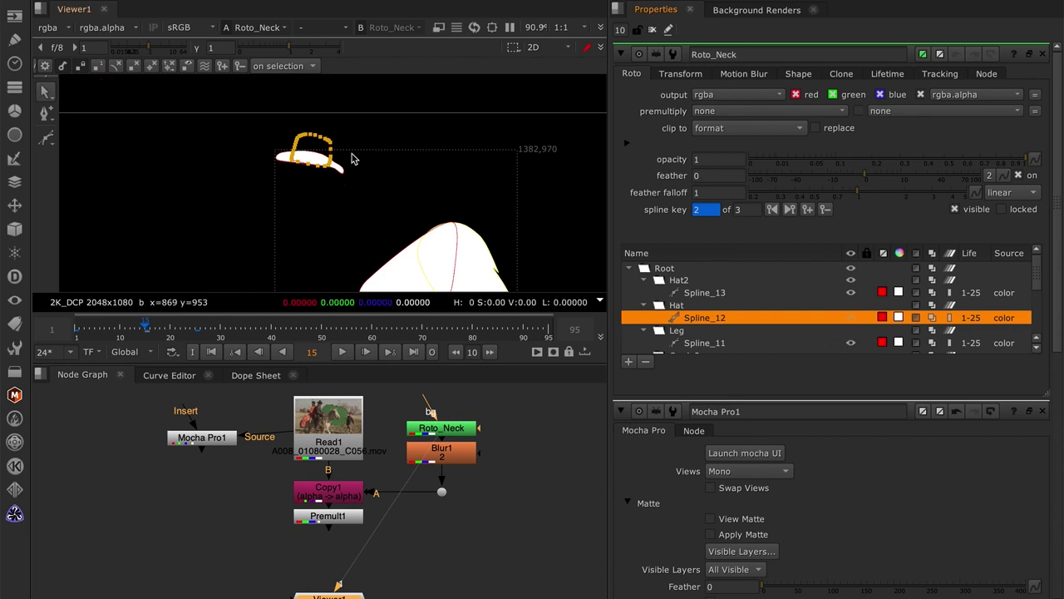
Show Copy1's output in the viewer and hide the overlays.
click(336, 497)
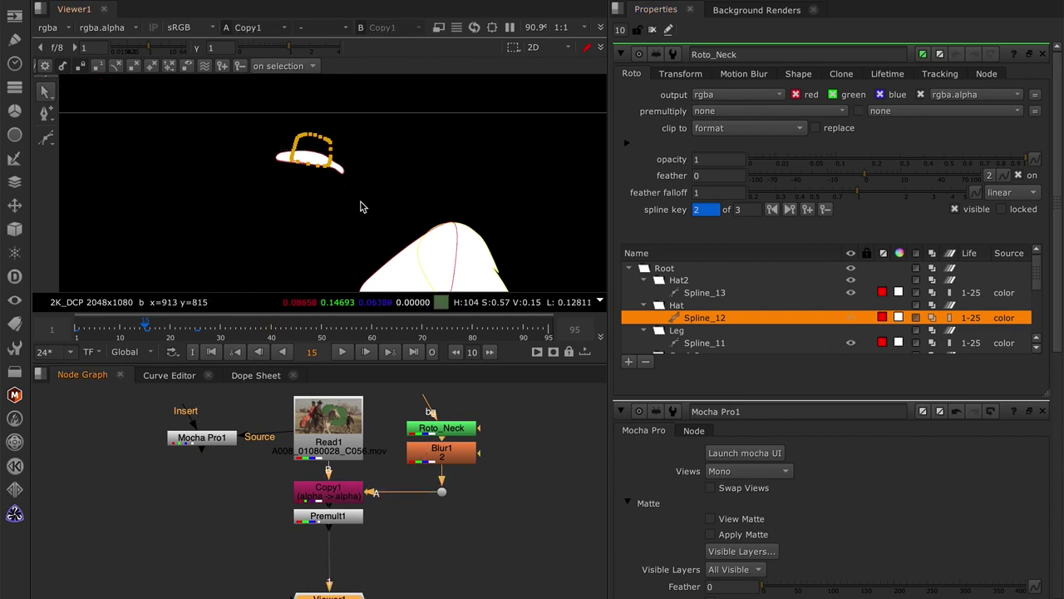
key(1)
key(o)
Launch the Mocha UI from Mocha Pro1, close the Layer Properties panel and make the Hat, Leg and Cord_2 layers visible.
double_click(225, 439)
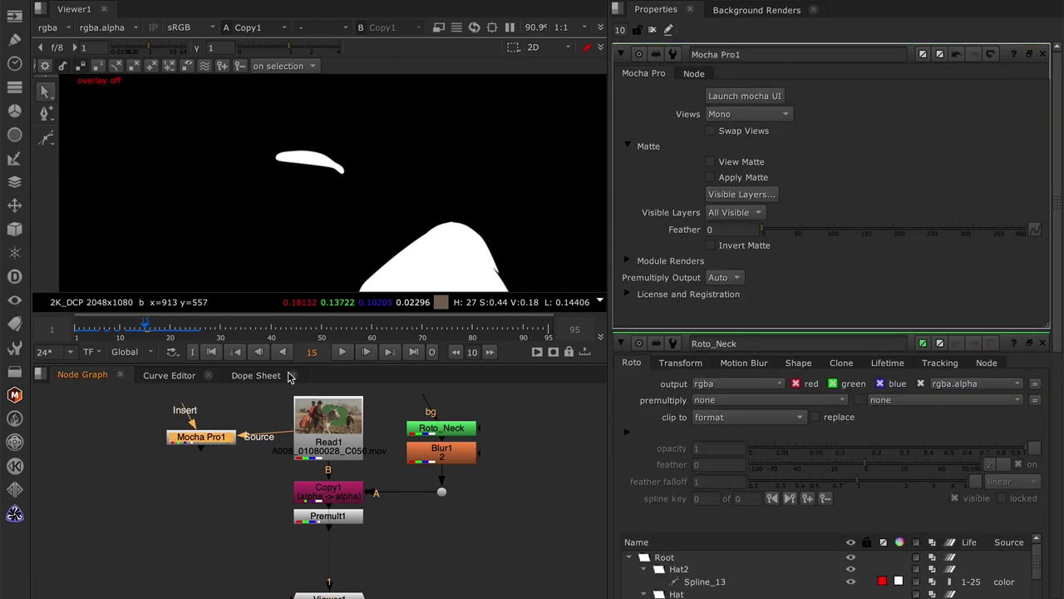
click(729, 96)
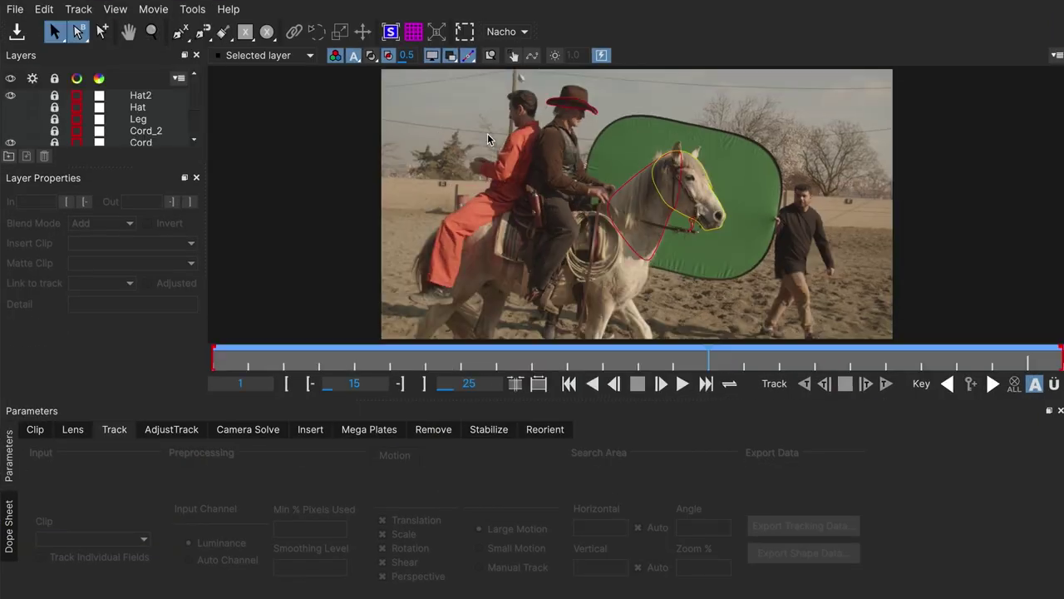
click(197, 178)
drag(10, 106, 12, 138)
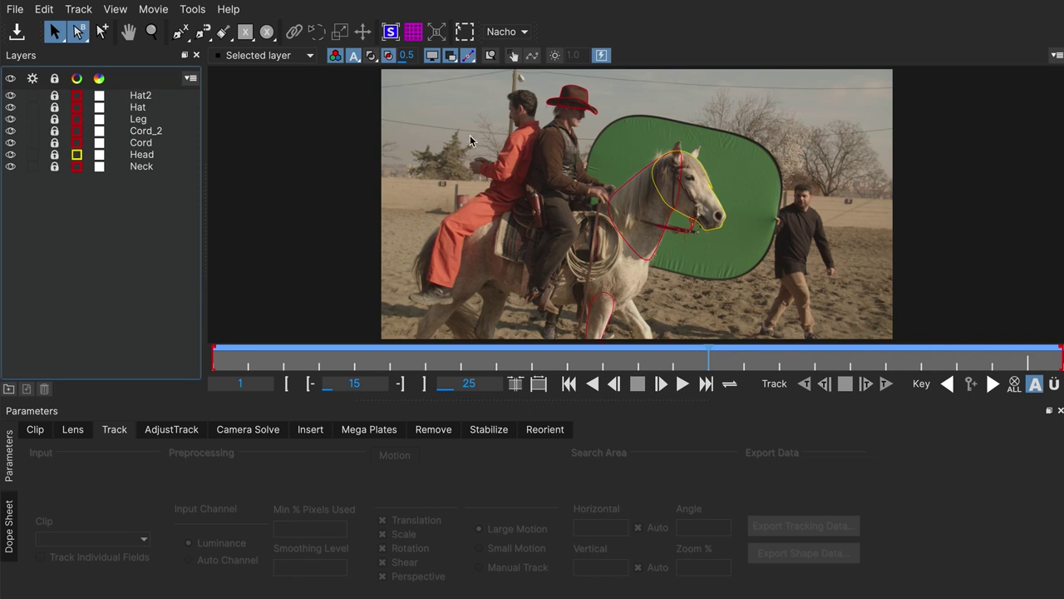
Select and unlock the Head layer, and go to frame 18.
key(z)
drag(592, 143, 592, 125)
key(s)
click(596, 129)
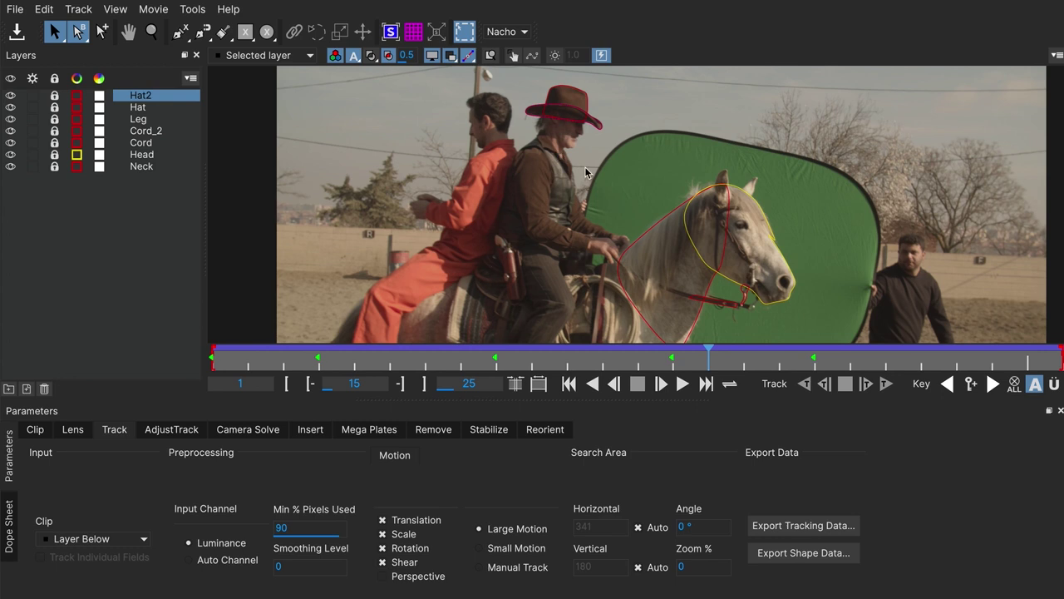
scroll(586, 173, down, 2)
click(636, 150)
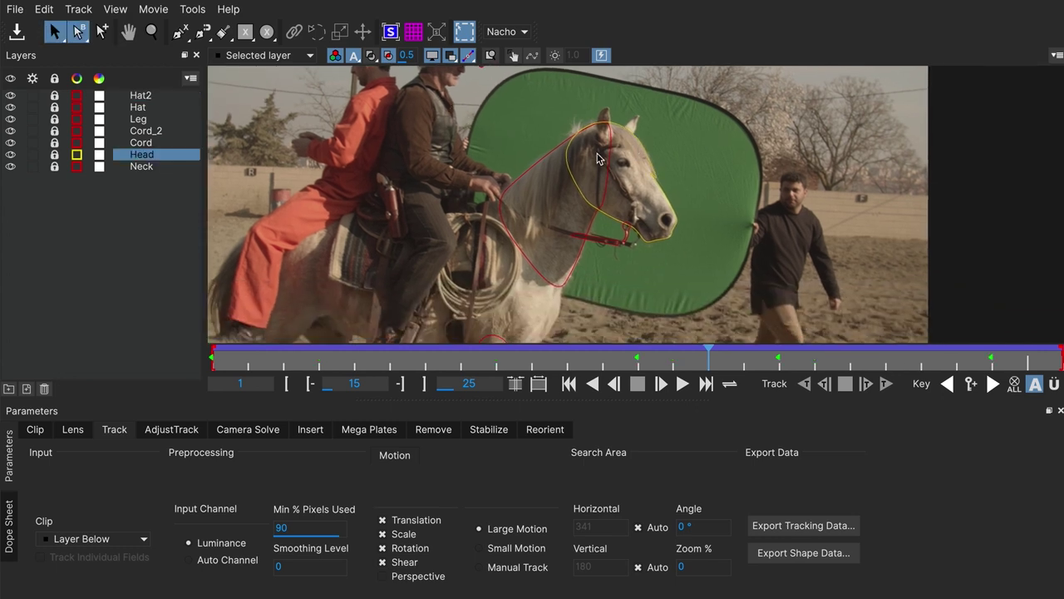
click(55, 155)
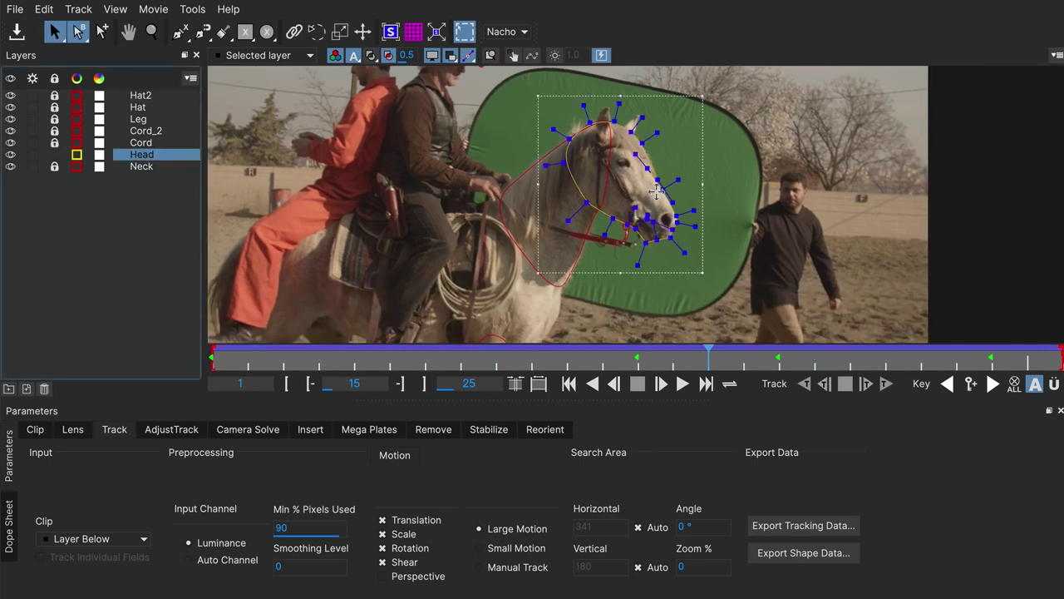
click(772, 360)
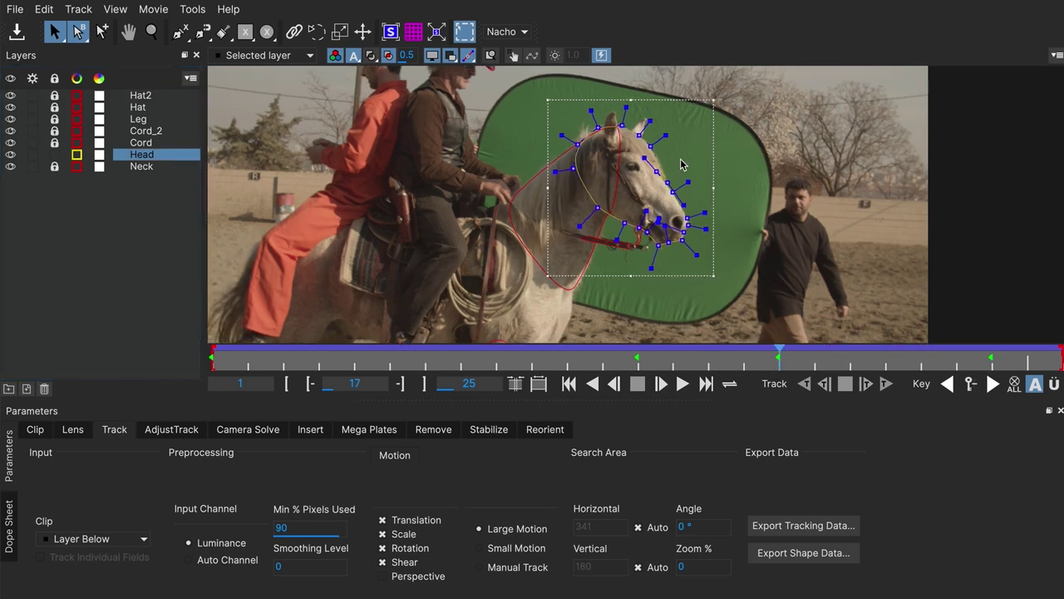
click(812, 356)
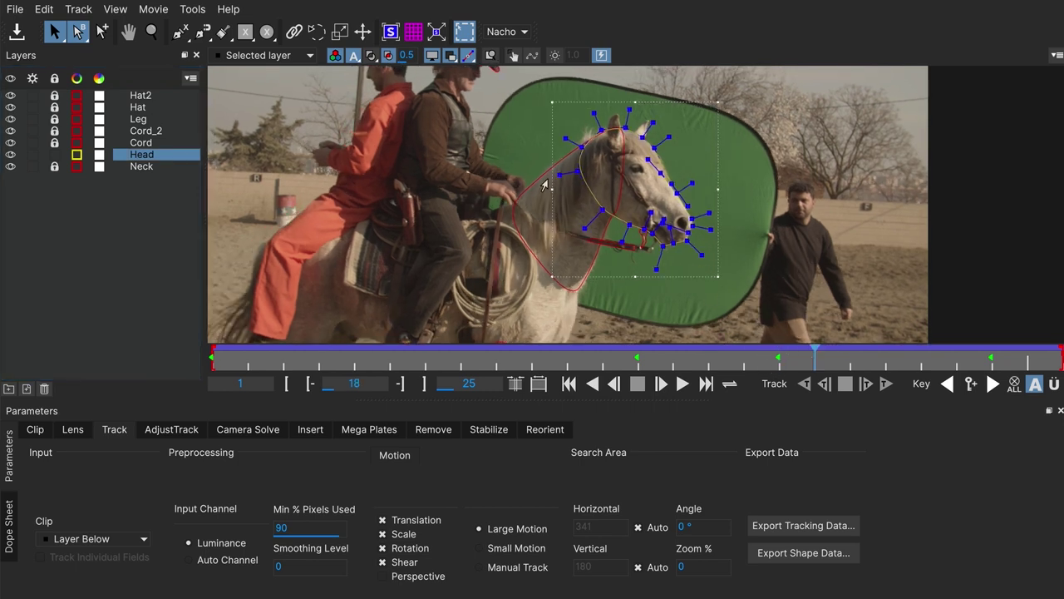
Try moving the Head spline outside the frame, and undo the move.
drag(555, 177, 970, 159)
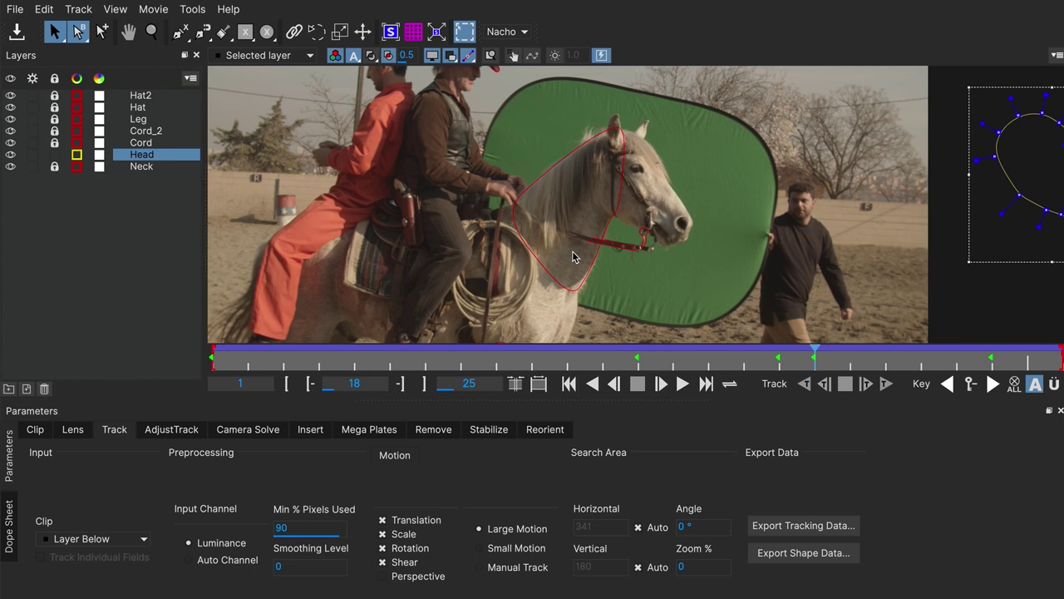
key(ctrl+z)
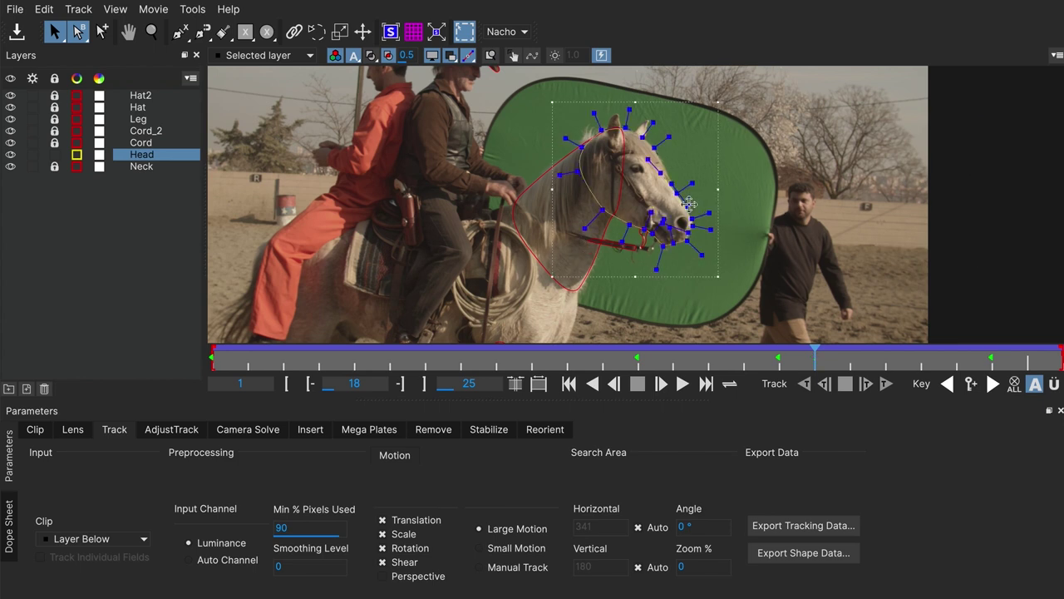
Switch to the Classic workspace and set the Head layer's out point to frame 18.
click(517, 35)
click(508, 56)
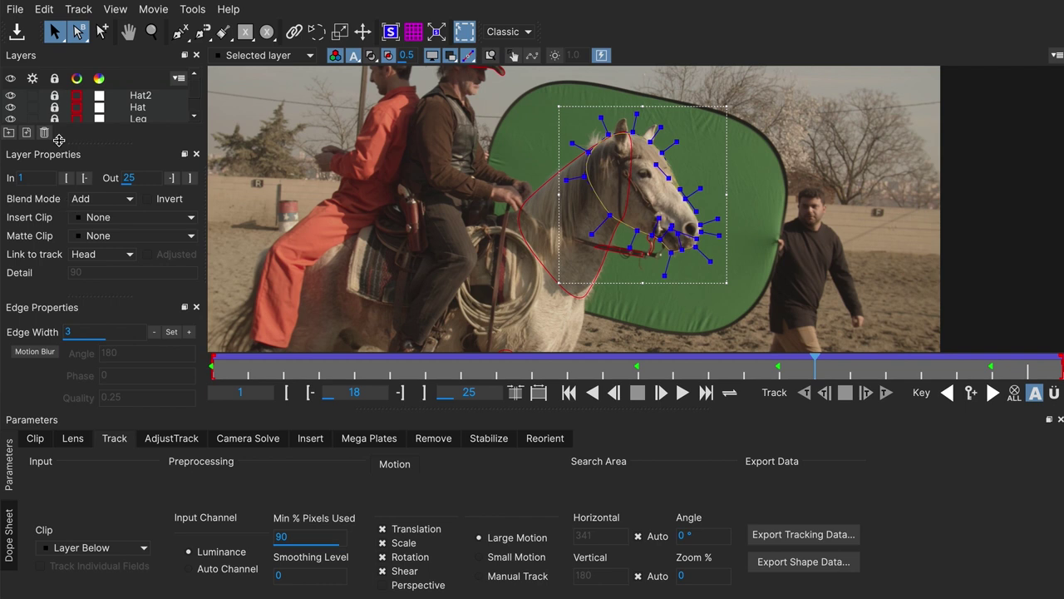
click(121, 11)
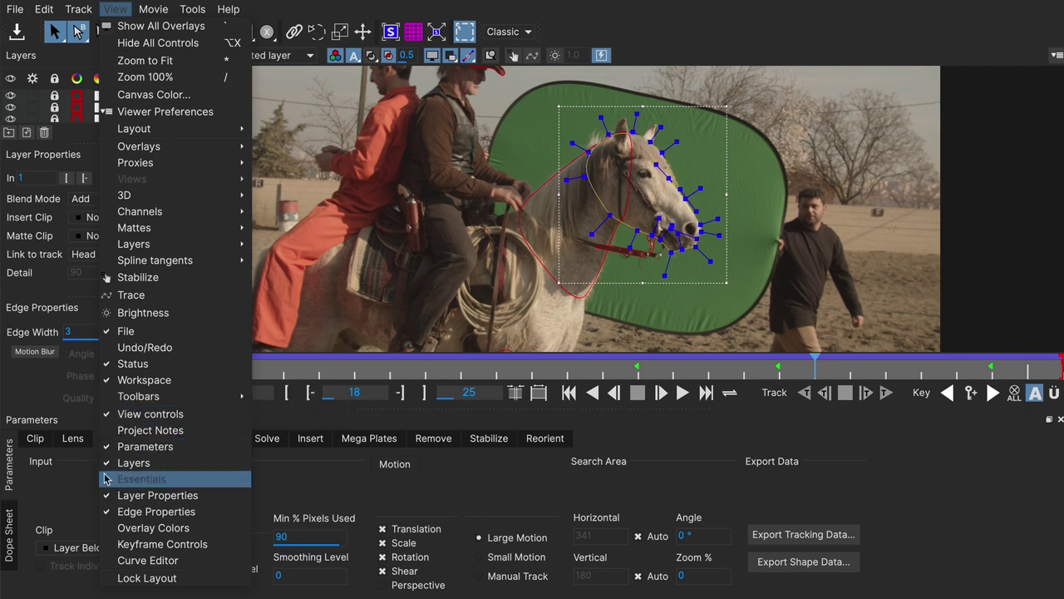
click(36, 392)
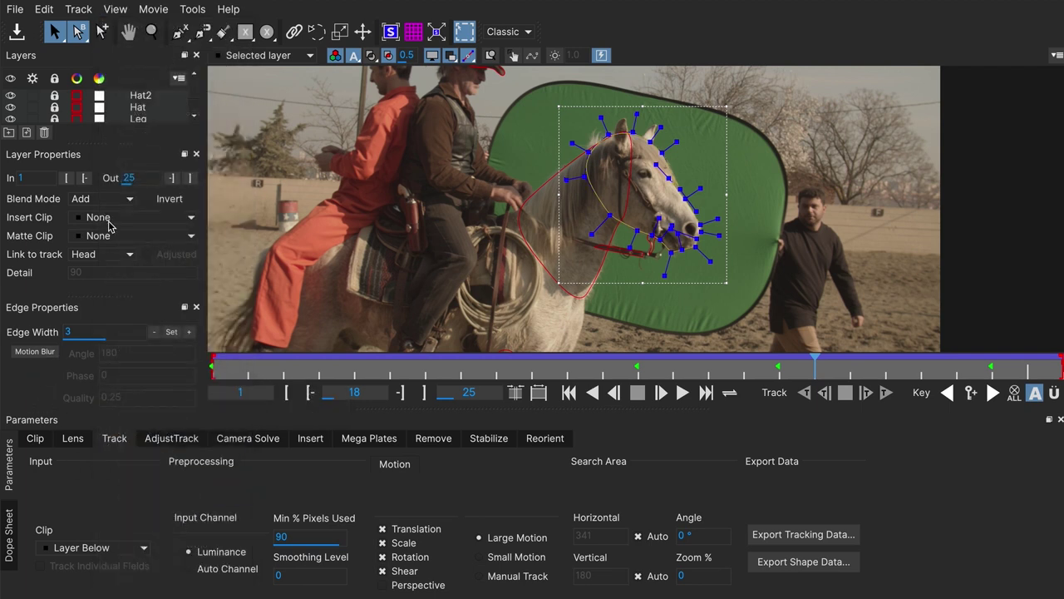
click(190, 178)
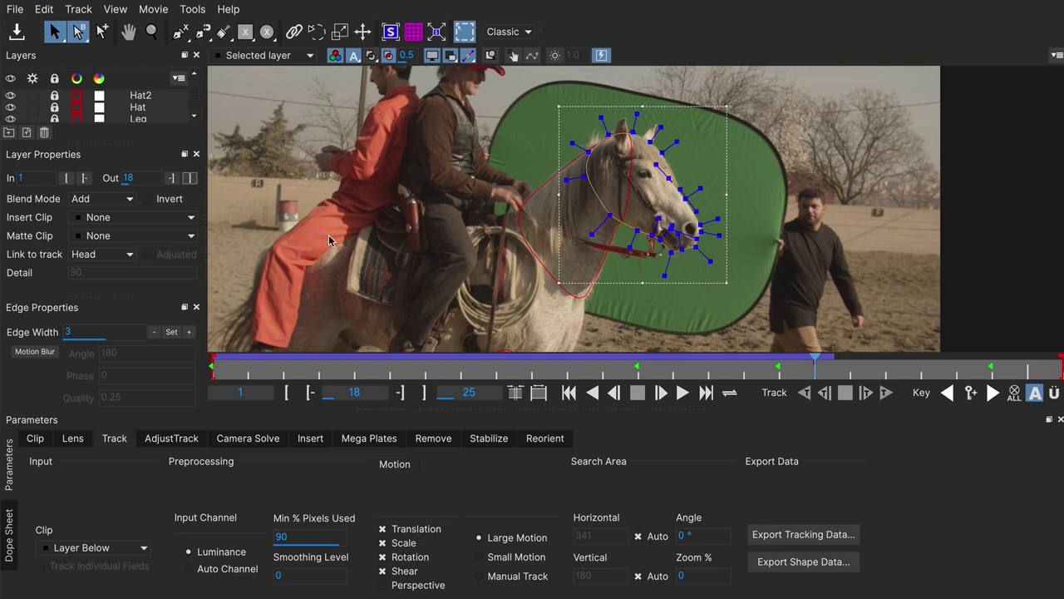
click(788, 370)
drag(851, 371, 815, 371)
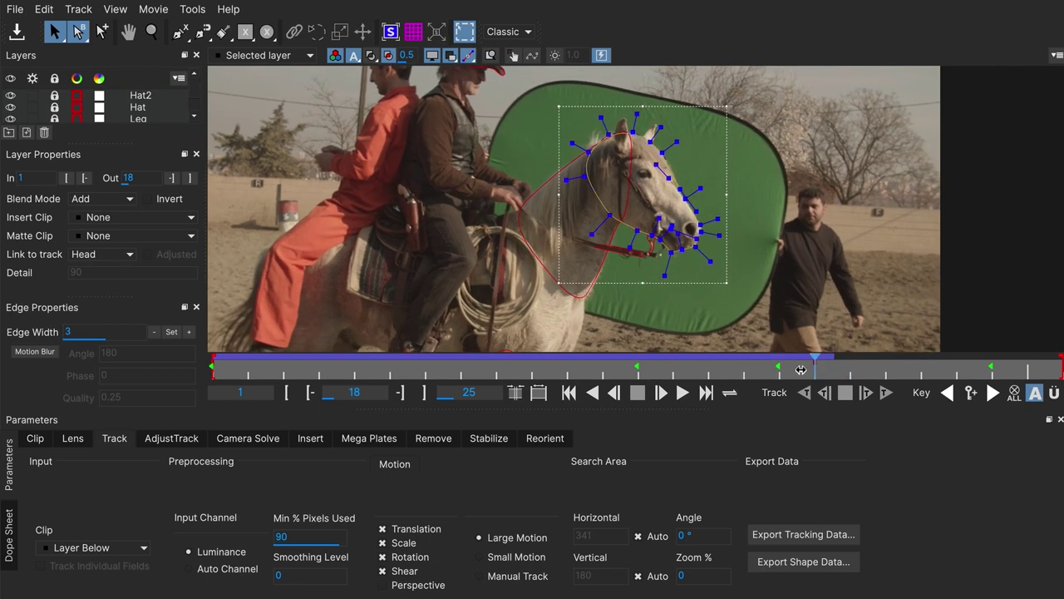
Copy all visible layers' shape data to the clipboard as Nuke v6.2+ Roto [Transform & Shape], and close Mocha with the project saved.
click(138, 107)
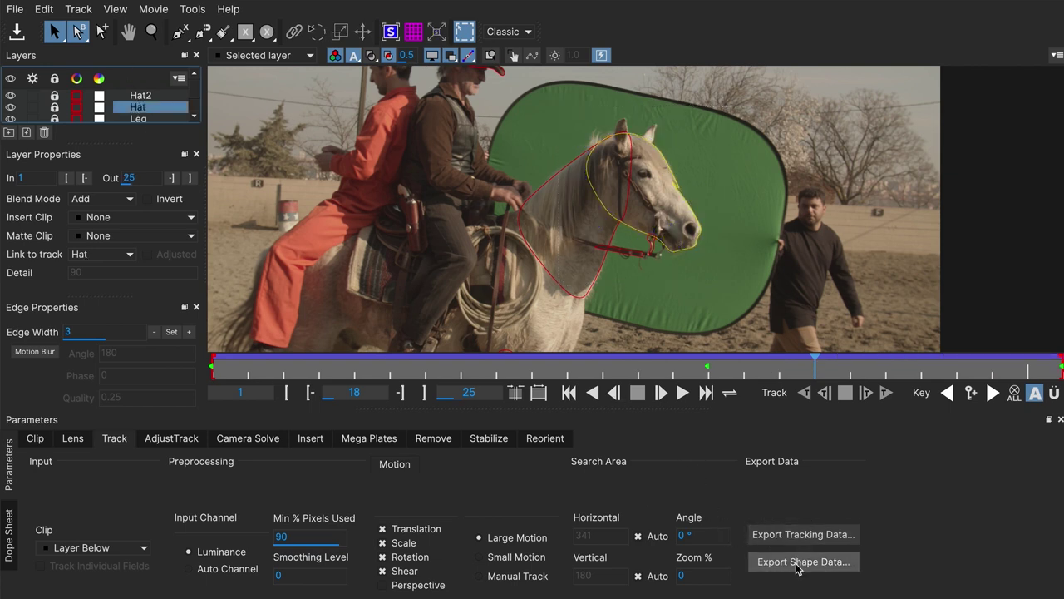
click(769, 561)
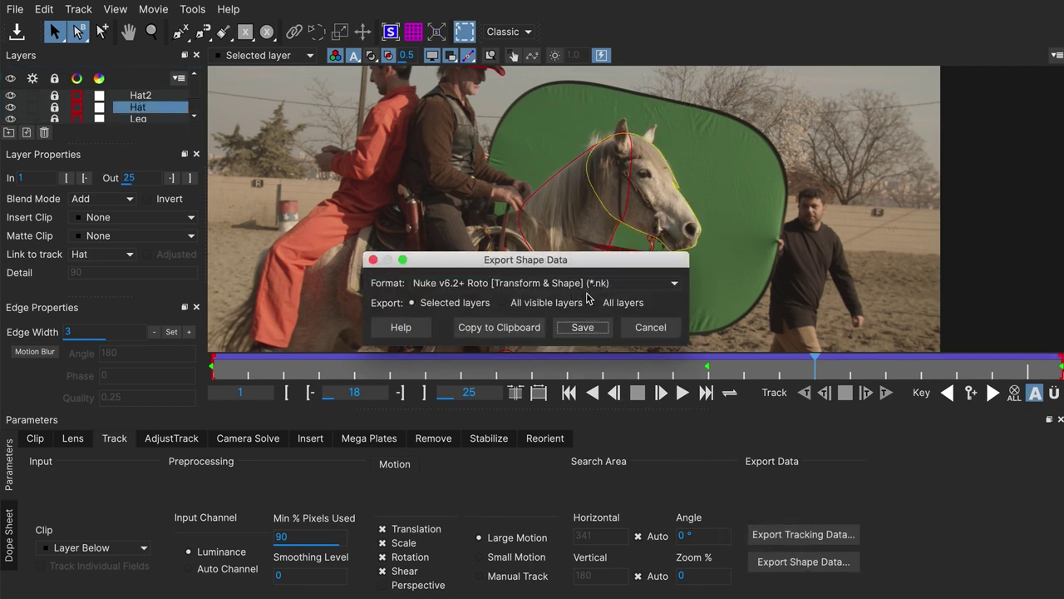
click(547, 302)
click(499, 327)
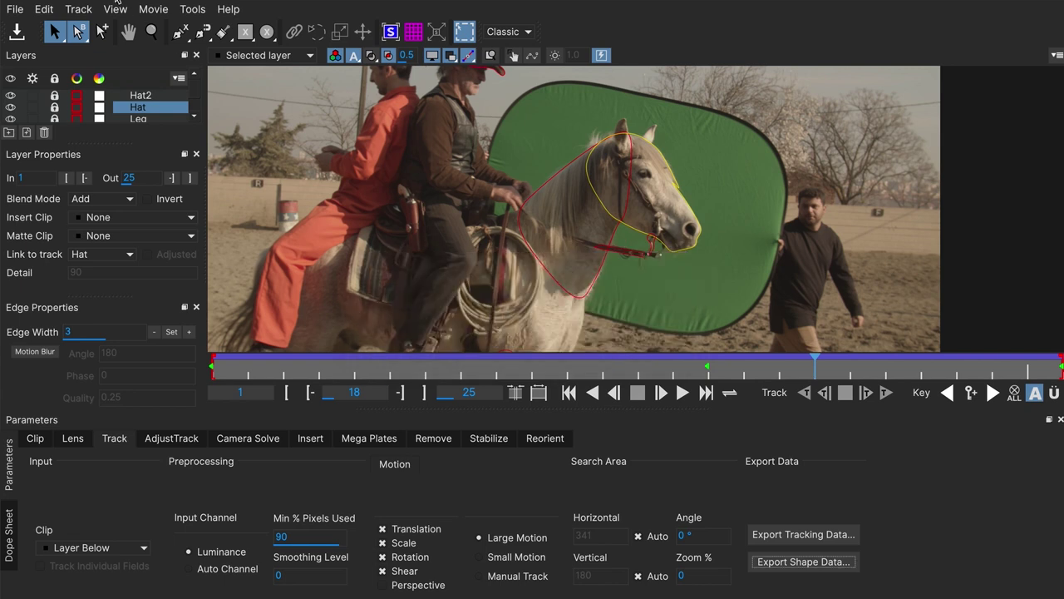
key(ctrl+q)
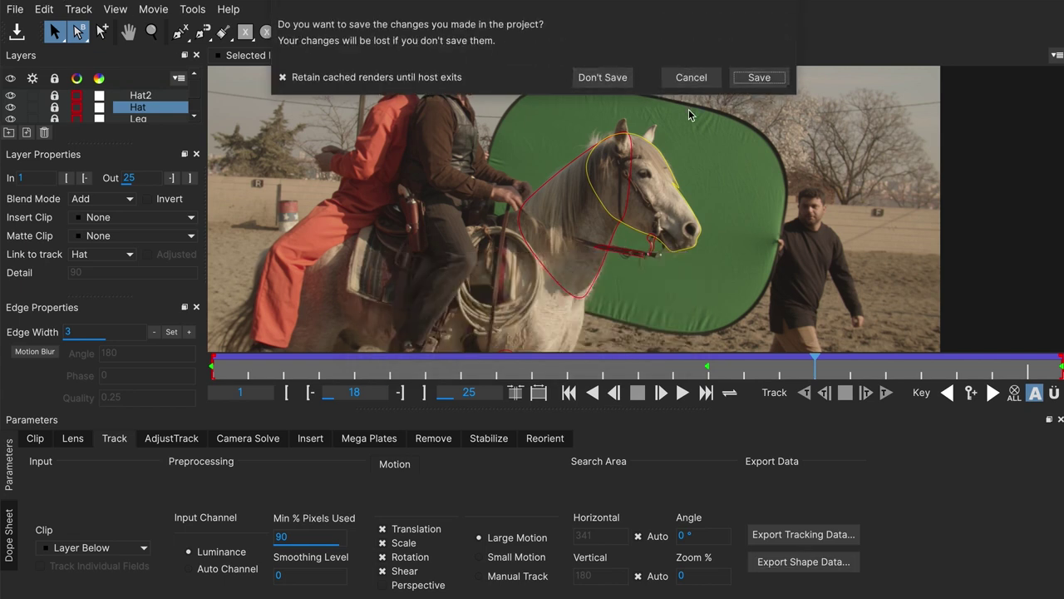
click(760, 77)
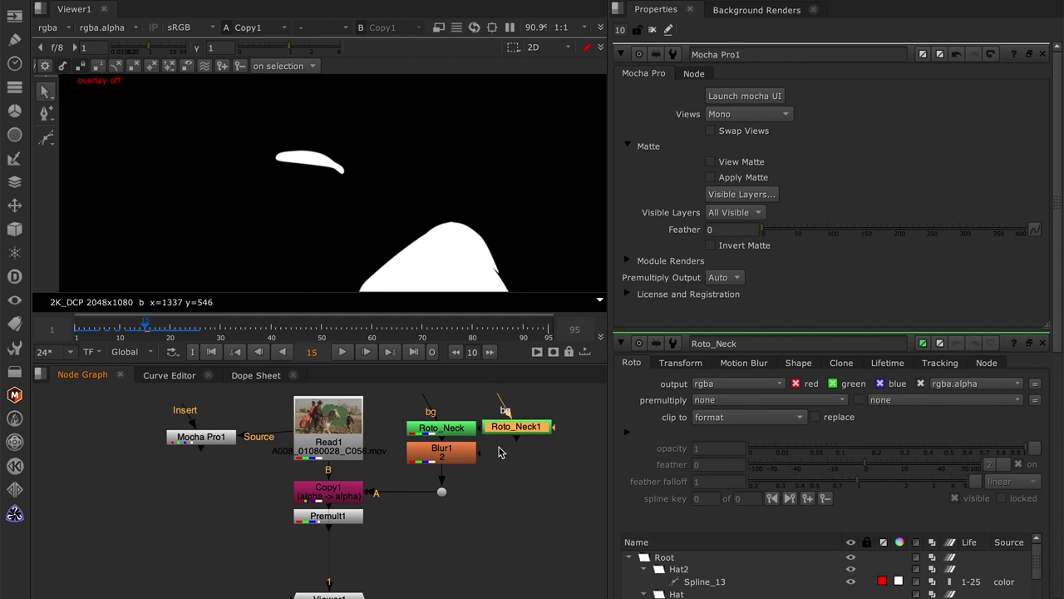
Replace the Roto_Neck node above Blur1 with the pasted Roto_Neck1 node and open its properties.
drag(512, 427, 433, 433)
key(Delete)
click(434, 433)
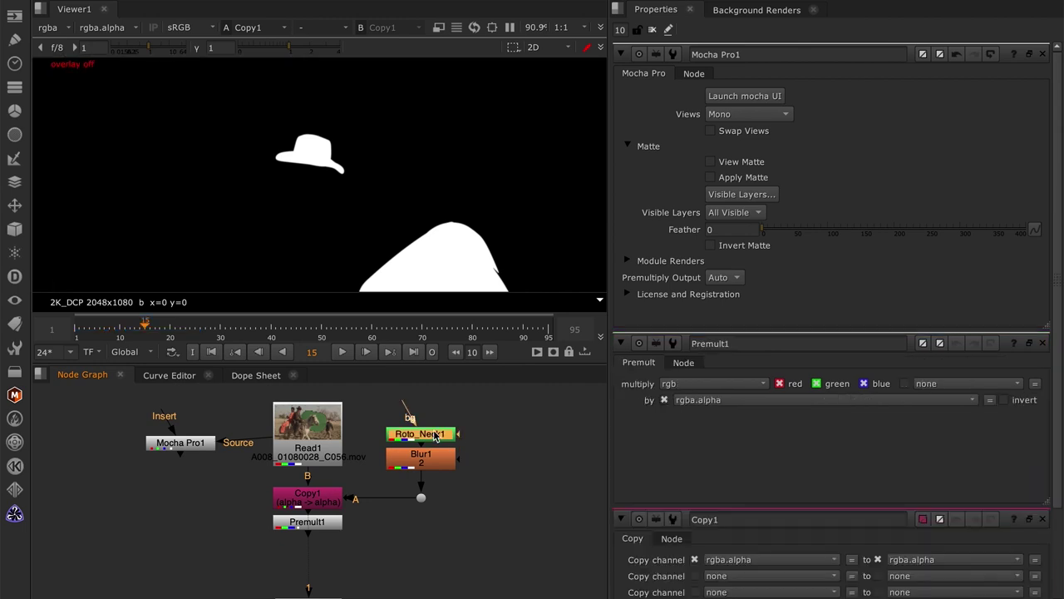
double_click(433, 434)
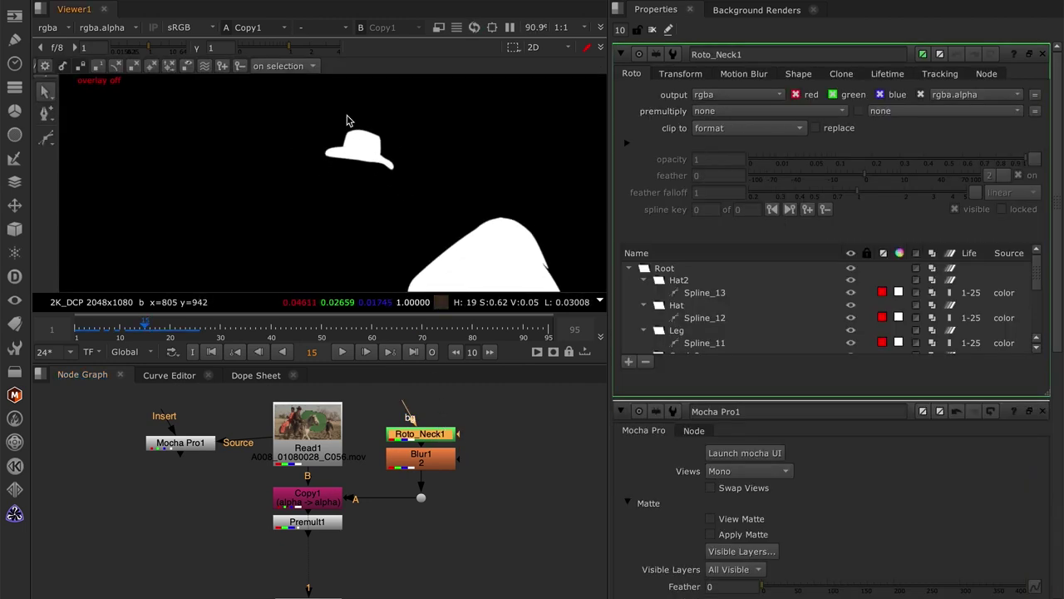
Step through the matte from frame 15 to 19 and return to frame 18 to check where the head shape ends.
key(Right)
key(Right)
key(Right)
key(Right)
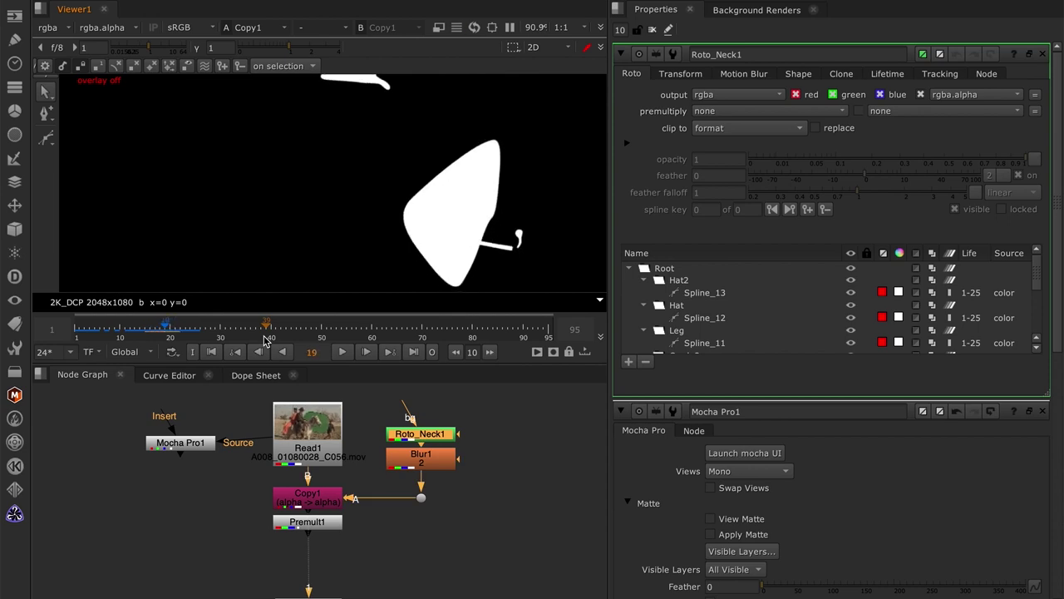
key(Left)
Enlarge Roto_Neck1's shape list and inspect the lifetime settings of the Head layer's Spline_7 at frame 19.
scroll(711, 322, down, 1)
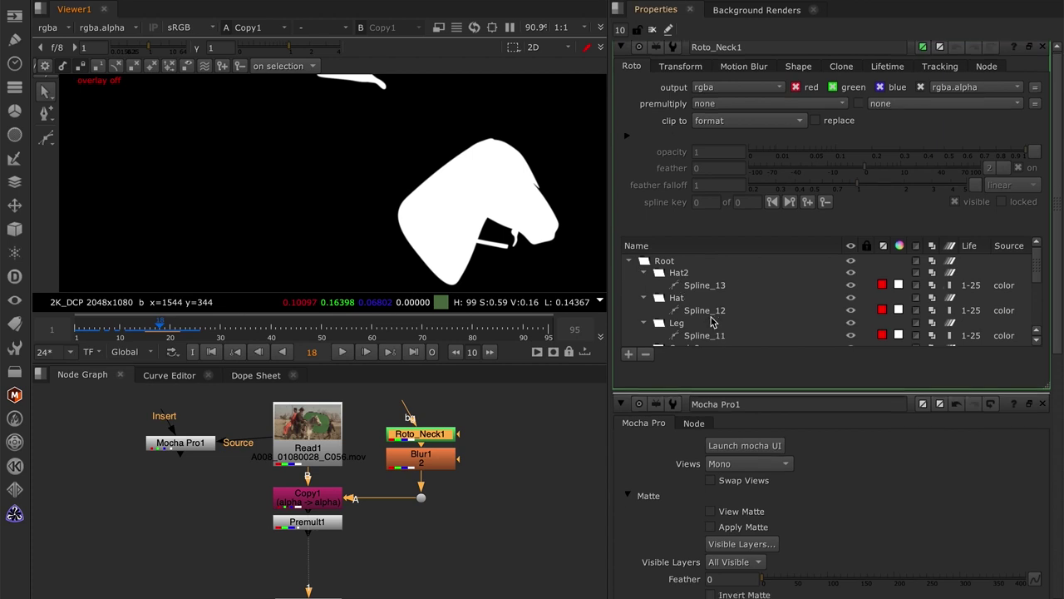
scroll(711, 322, down, 3)
drag(1047, 366, 981, 535)
click(727, 375)
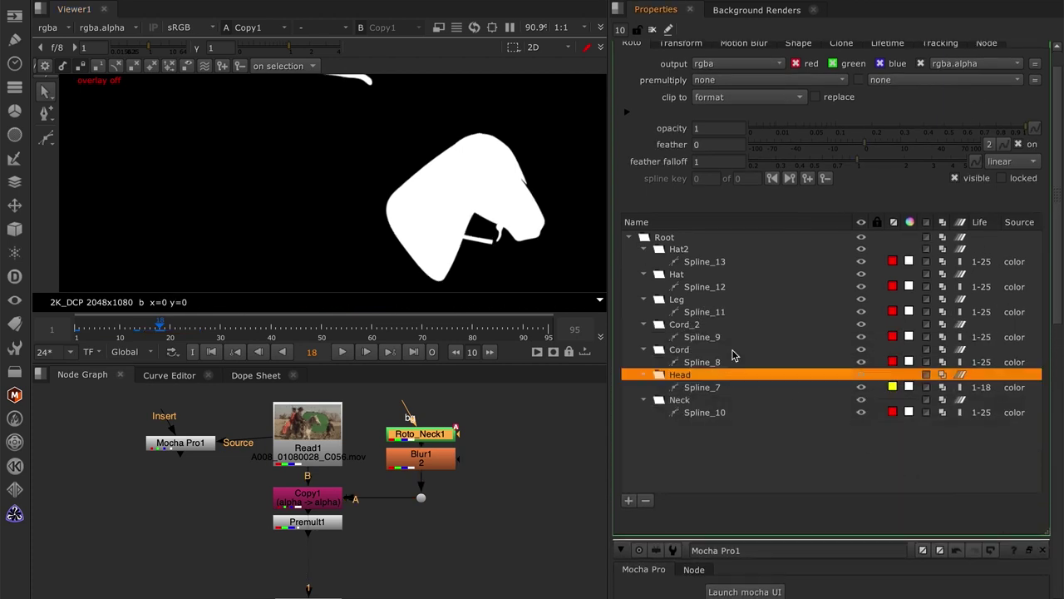
click(887, 44)
key(Right)
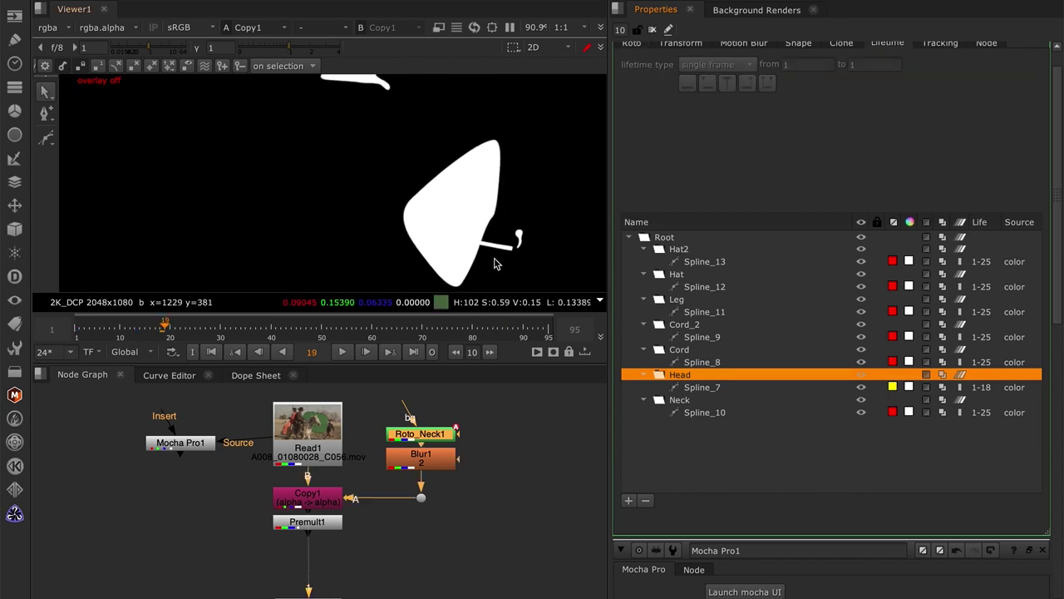
click(699, 388)
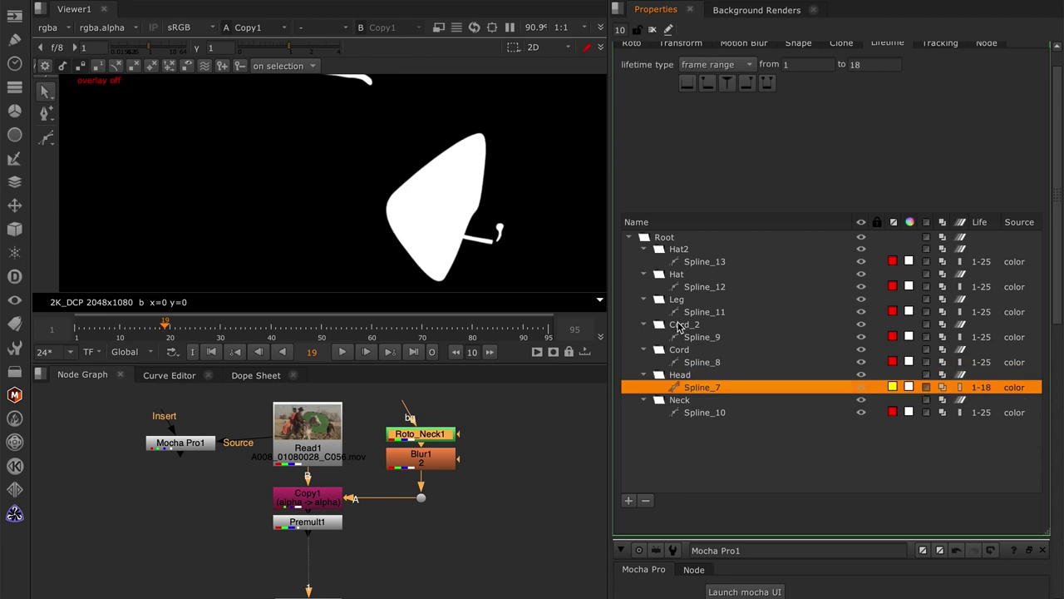
Compare the matte at frames 20 and 18 against the lifetime range of the Head layer's Spline_7.
key(Right)
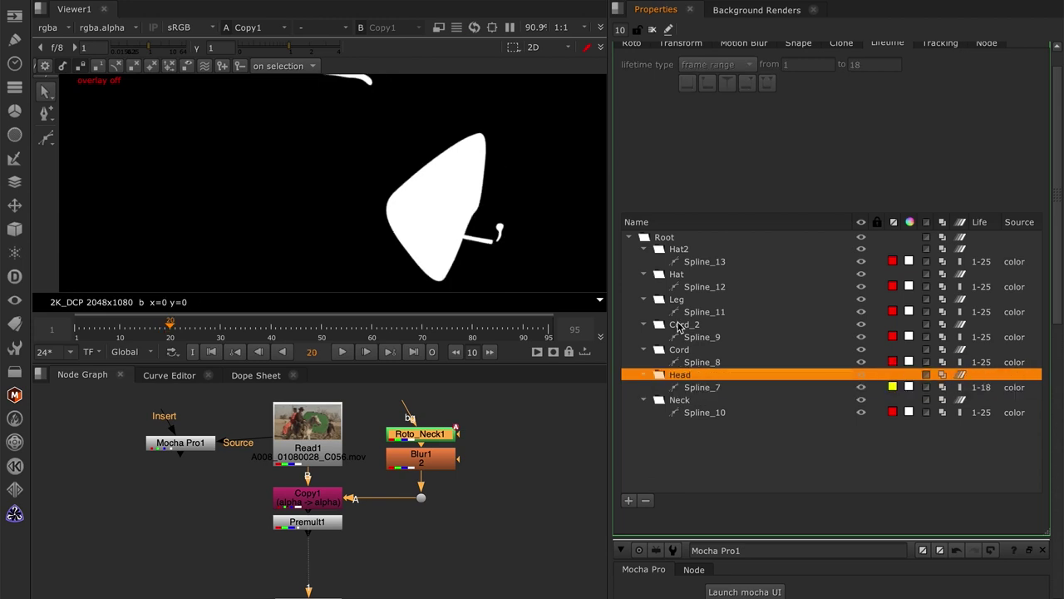
key(Left)
key(Left)
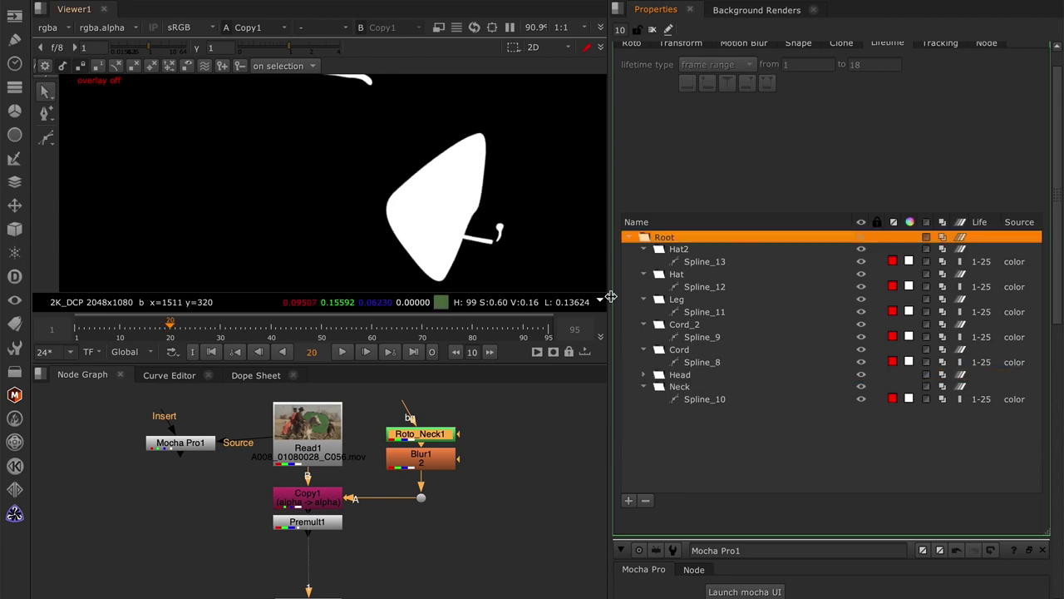
click(643, 374)
click(698, 387)
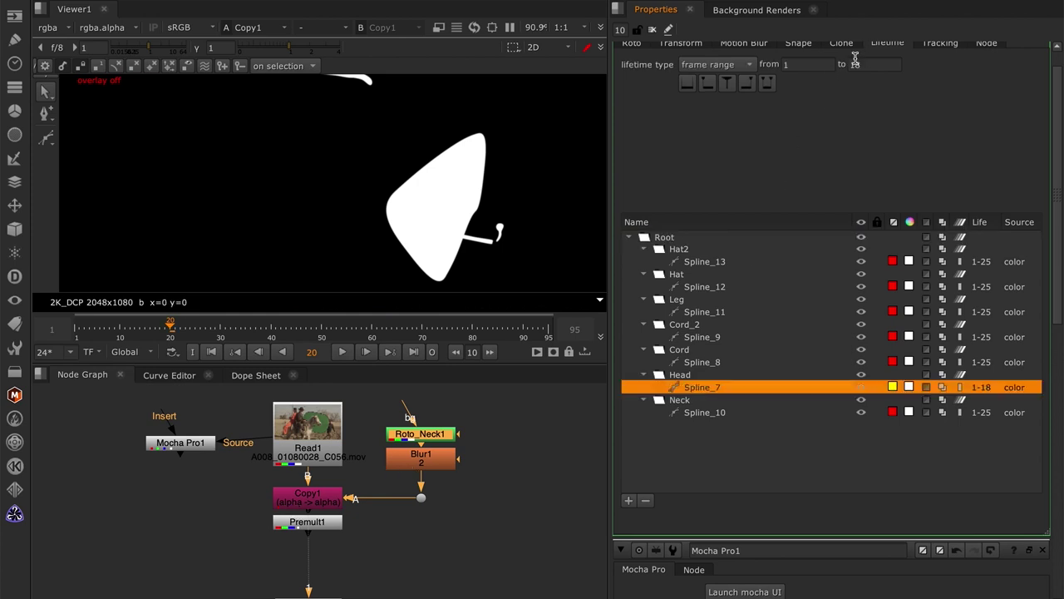
click(256, 353)
click(256, 353)
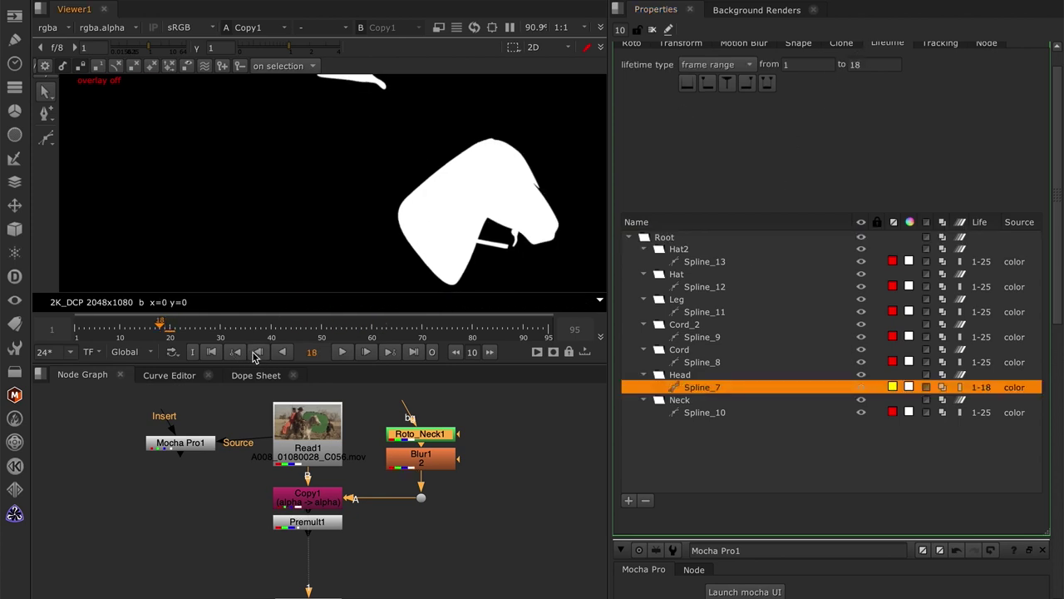
View the Premult1 output instead of the matte and hide the roto overlay in the viewer.
click(363, 352)
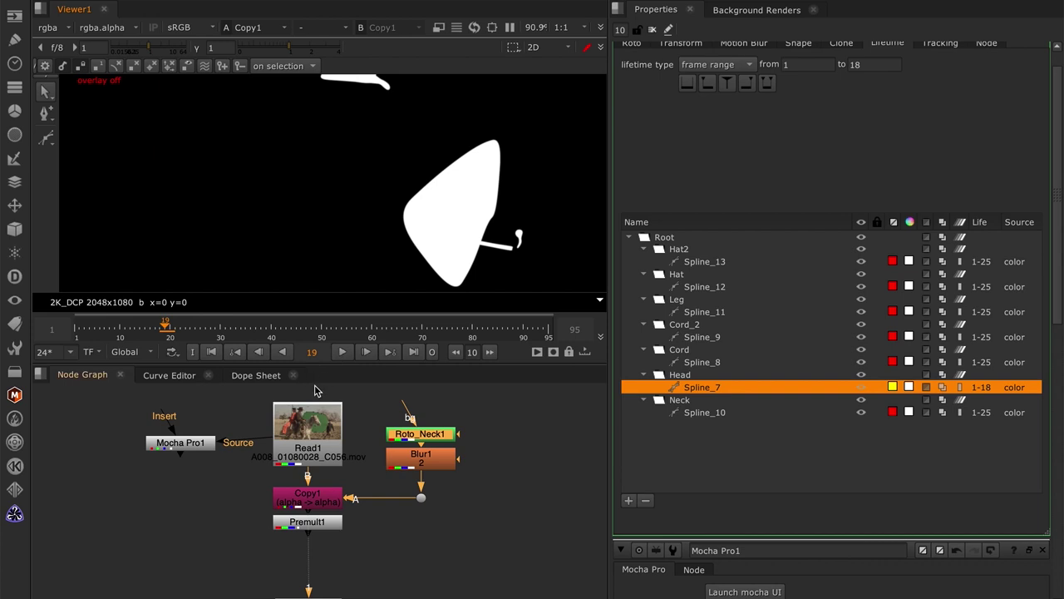
click(318, 520)
key(1)
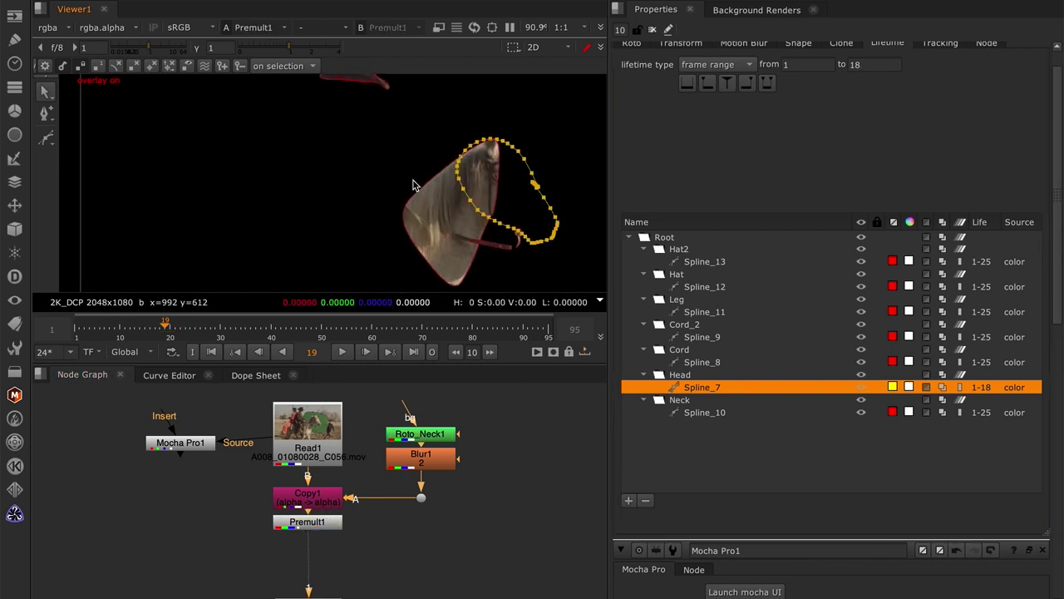
scroll(412, 205, down, 2)
key(Left)
key(Left)
key(Left)
key(Left)
key(Left)
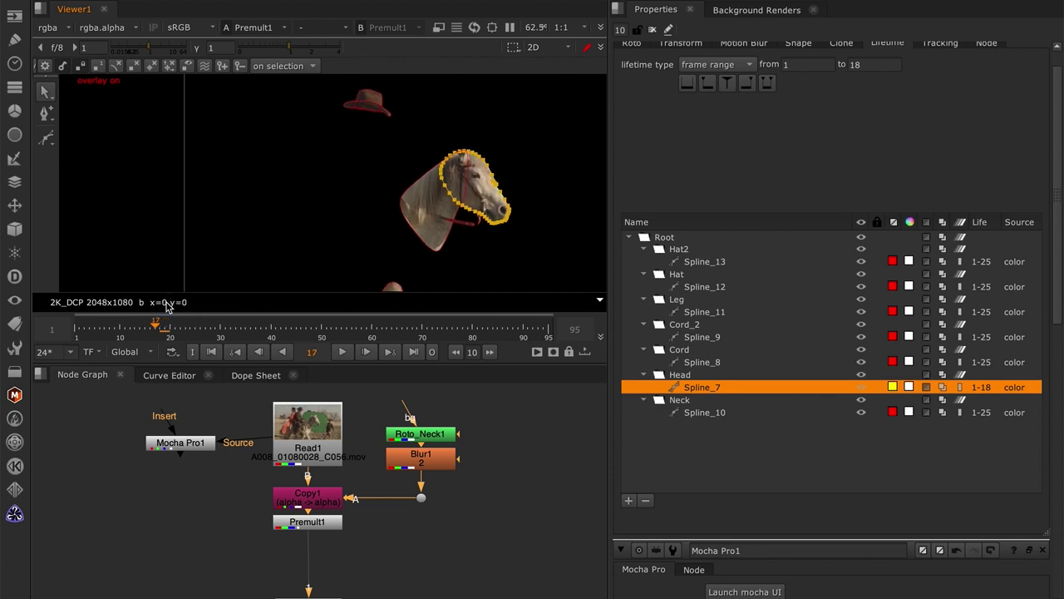
key(o)
Step back through the premultiplied cutout to about frame 6, return to frame 10 and inspect the horse's edges.
key(Left)
key(Left)
key(Left)
key(Left)
key(Left)
key(Left)
key(Left)
key(Left)
key(Left)
key(Left)
key(Left)
key(Left)
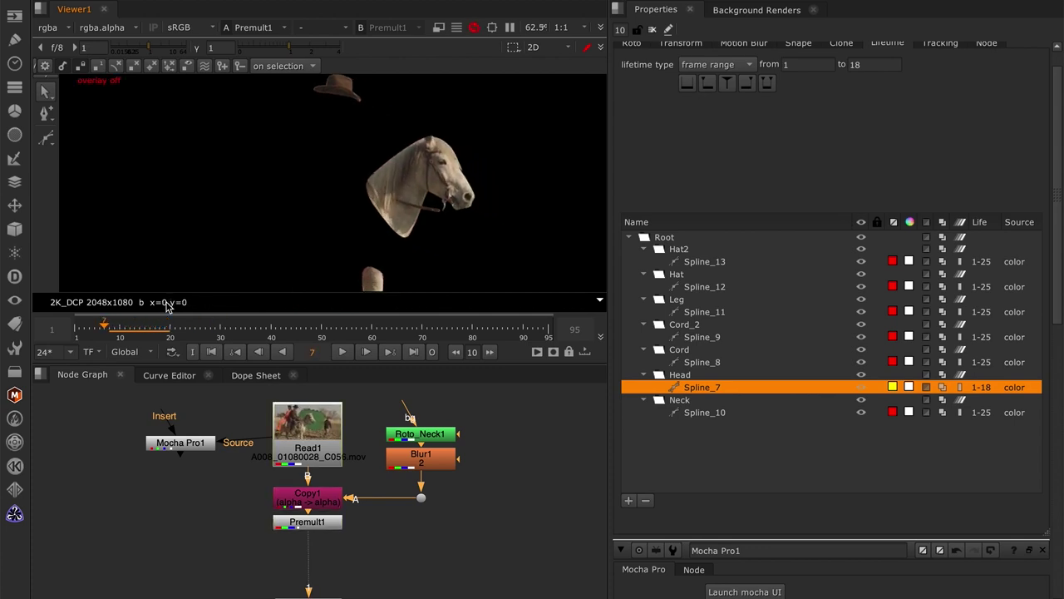
key(Right)
key(Right)
key(Right)
key(Right)
key(Right)
key(Right)
key(Right)
key(Right)
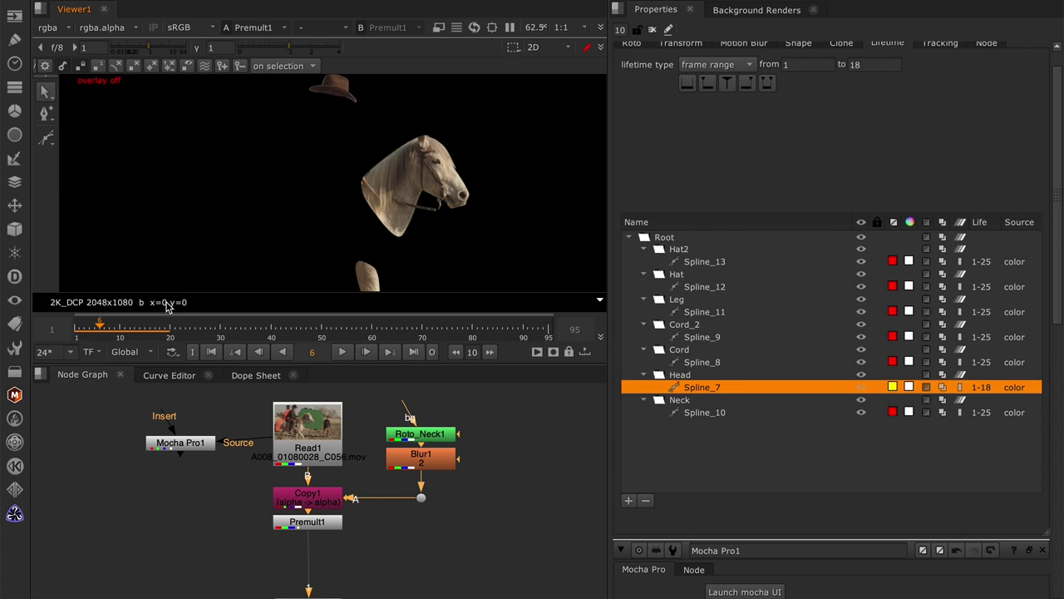
scroll(462, 161, up, 5)
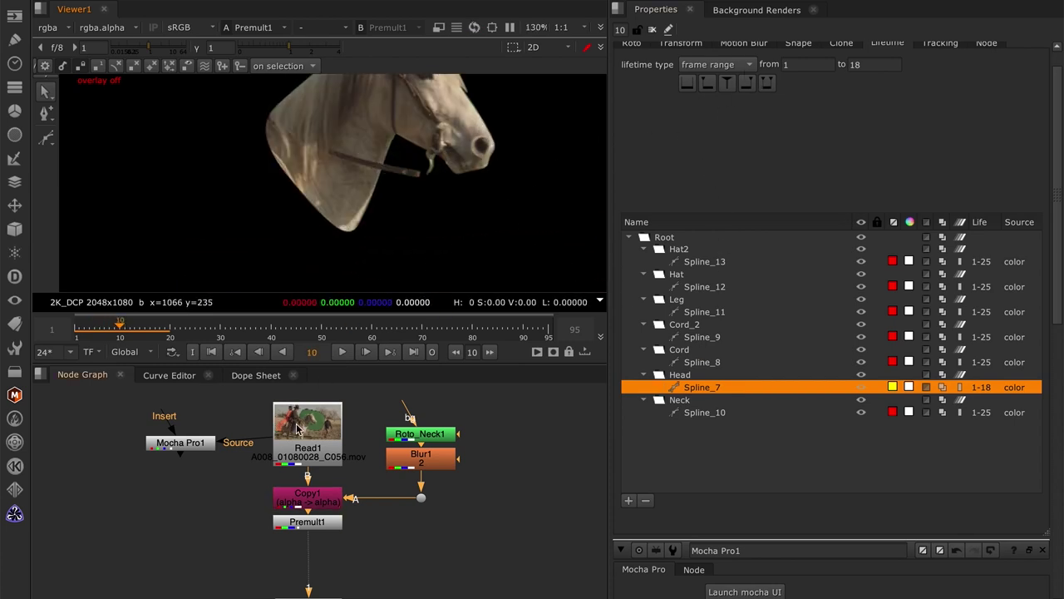
Launch the Mocha interface from the Mocha Pro1 node and select the Head layer.
double_click(188, 447)
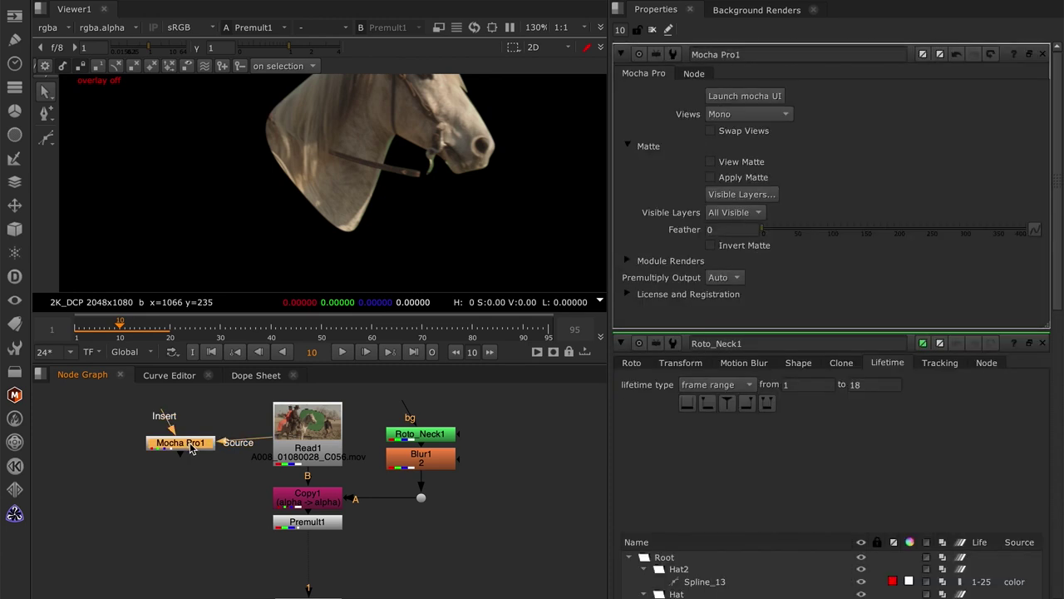
click(773, 97)
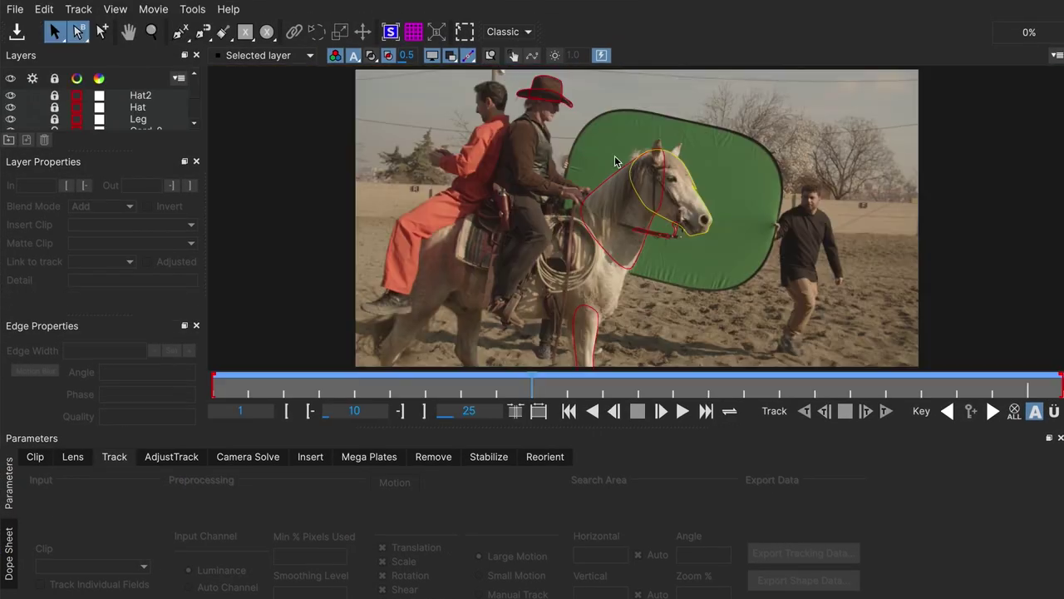
scroll(653, 164, up, 3)
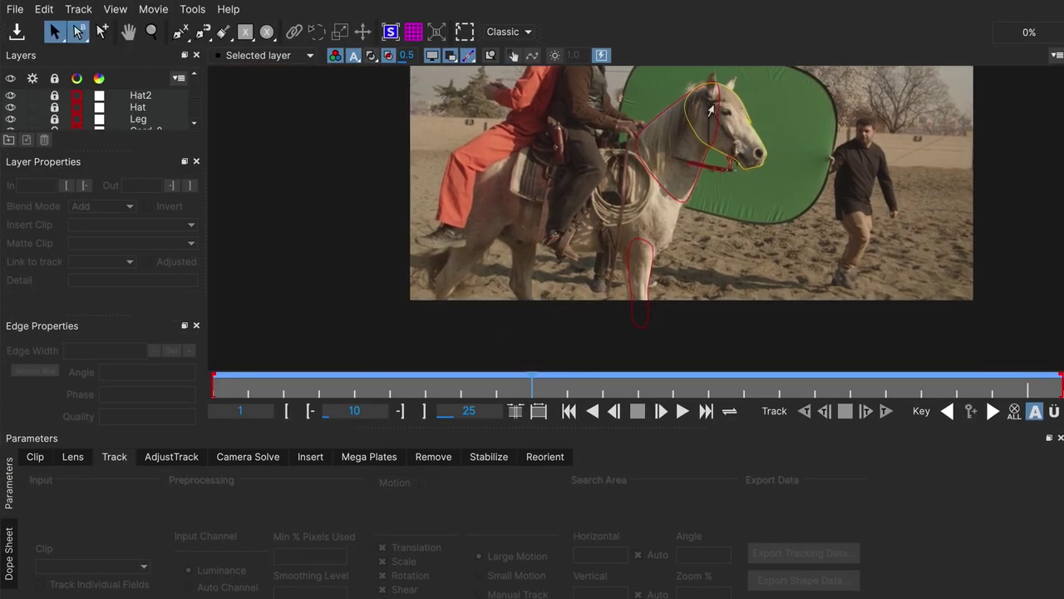
click(635, 237)
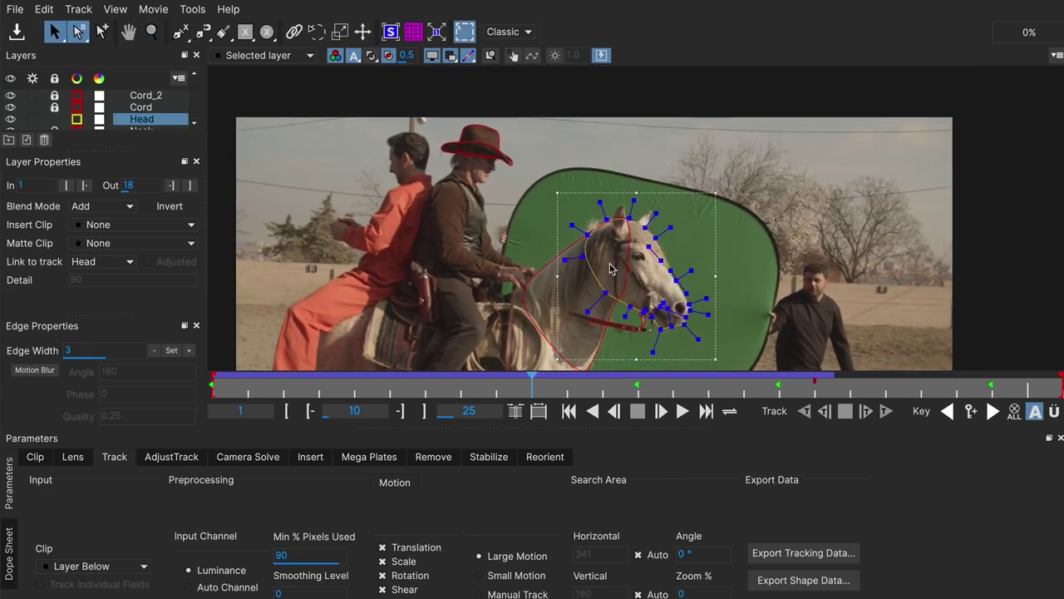
Try ending the Head layer at frame 17 and restore its Out point to frame 18.
click(777, 387)
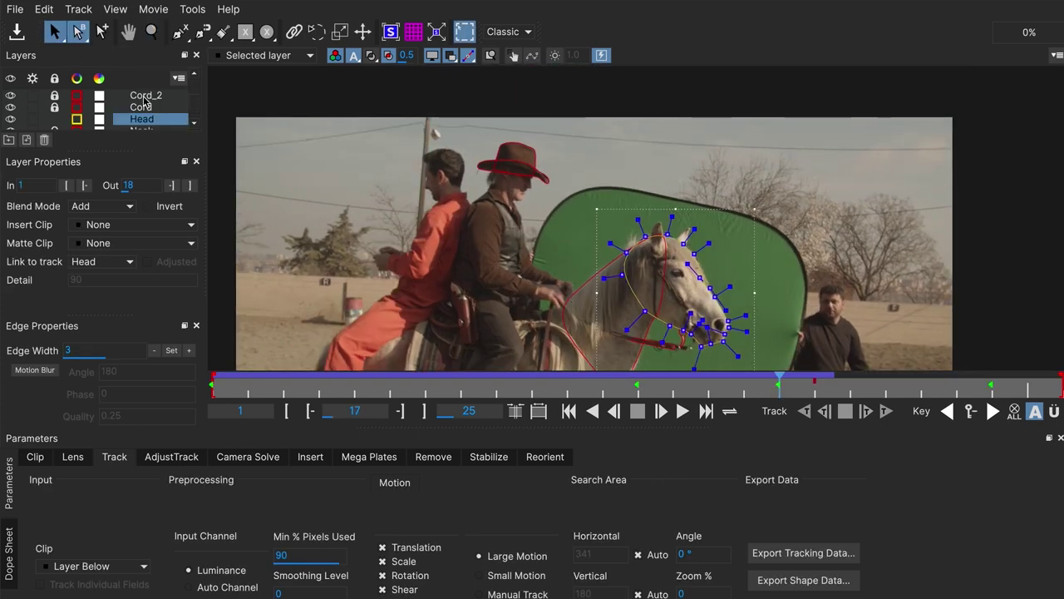
click(190, 185)
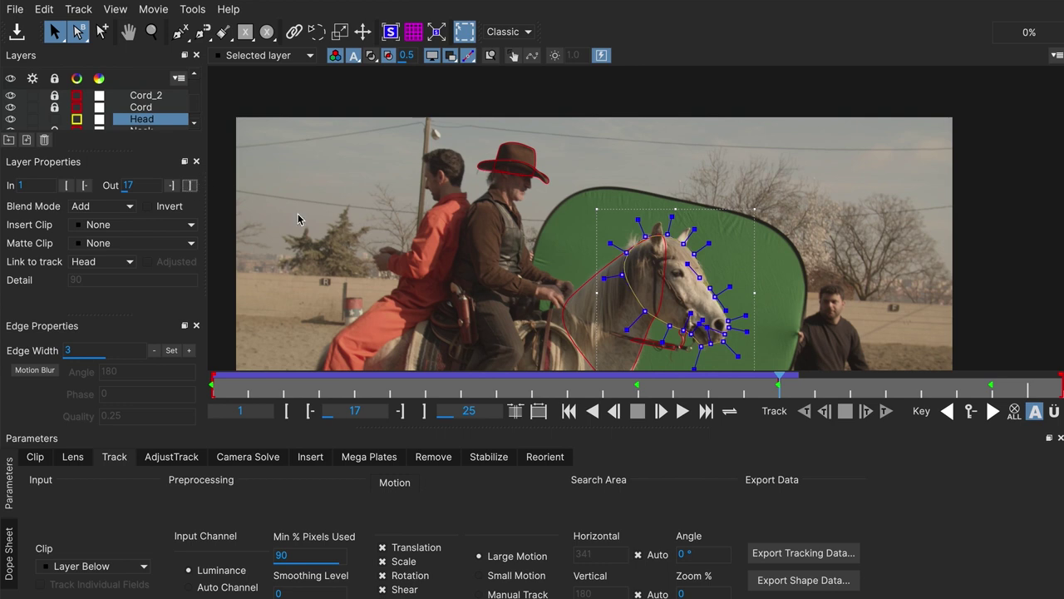
click(798, 387)
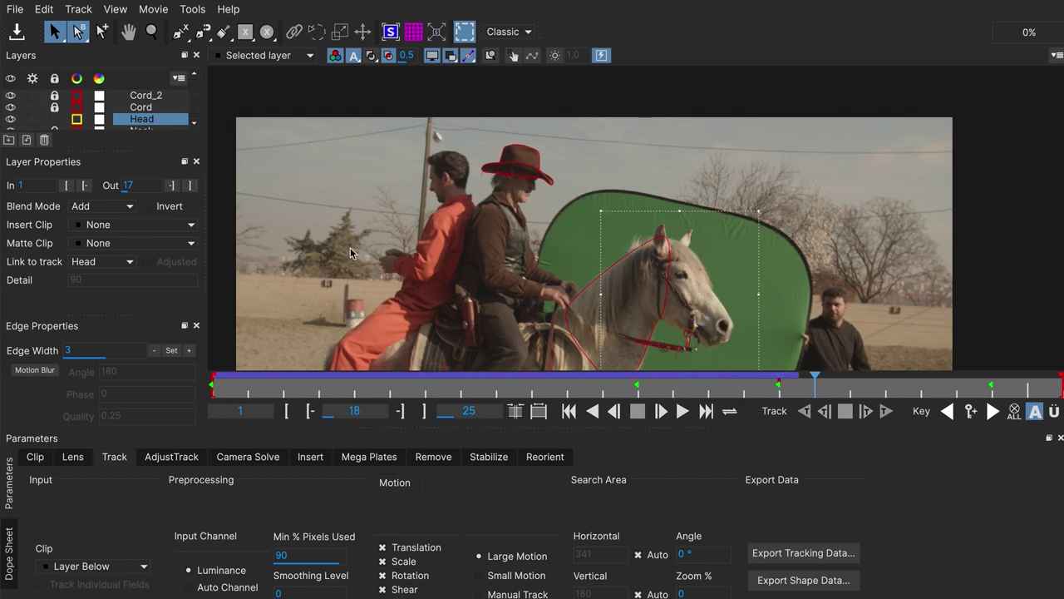
click(189, 185)
Set the Head layer's In point to frame 13 and scrub to frame 22 to check its lifetime.
click(646, 389)
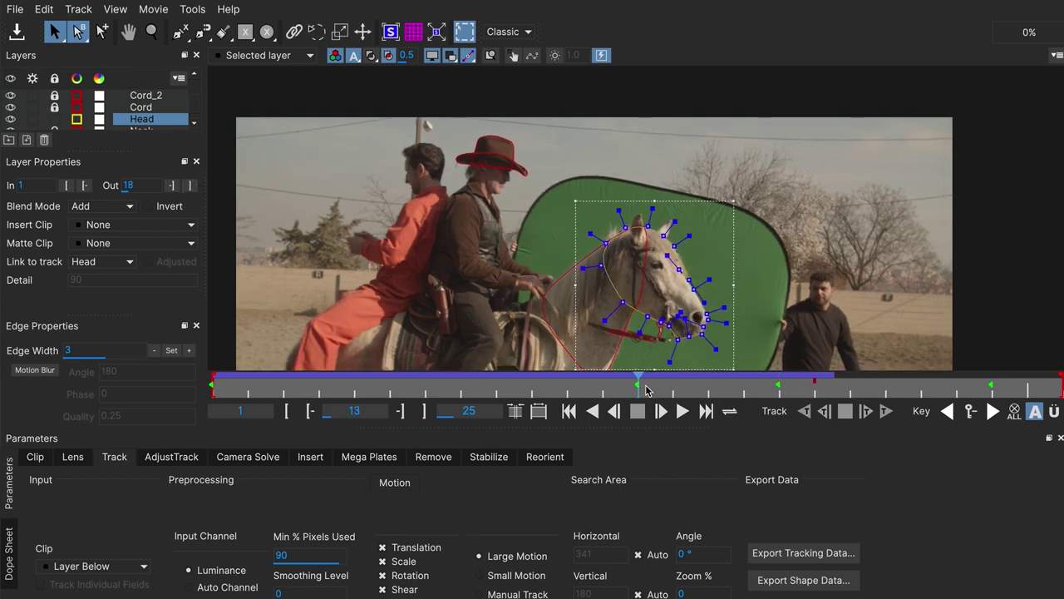
click(67, 185)
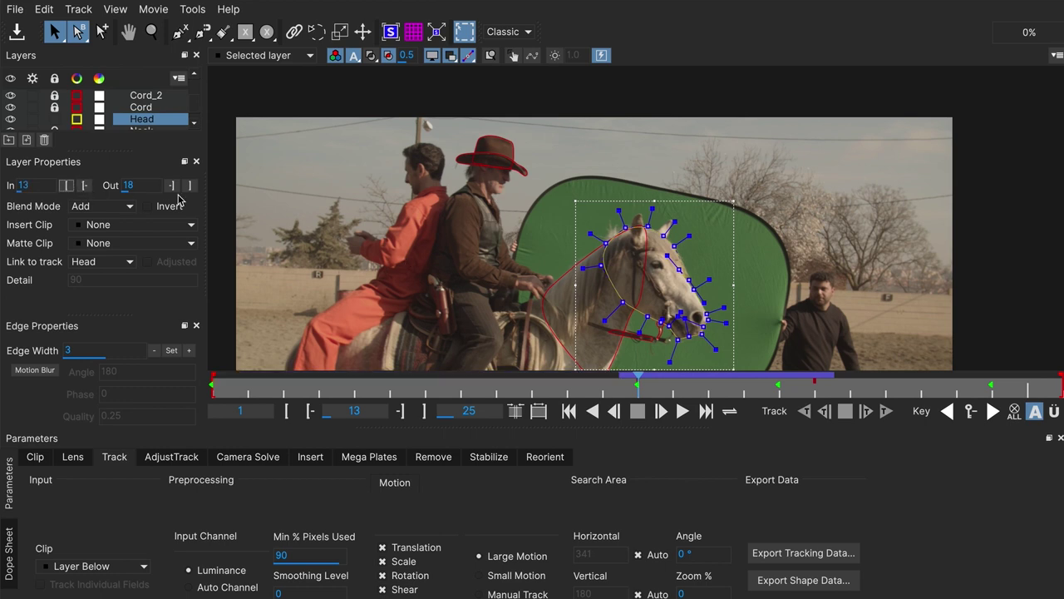
drag(567, 388, 957, 384)
key(x)
mouse_move(542, 179)
mouse_down()
mouse_move(518, 143)
mouse_move(531, 179)
mouse_up()
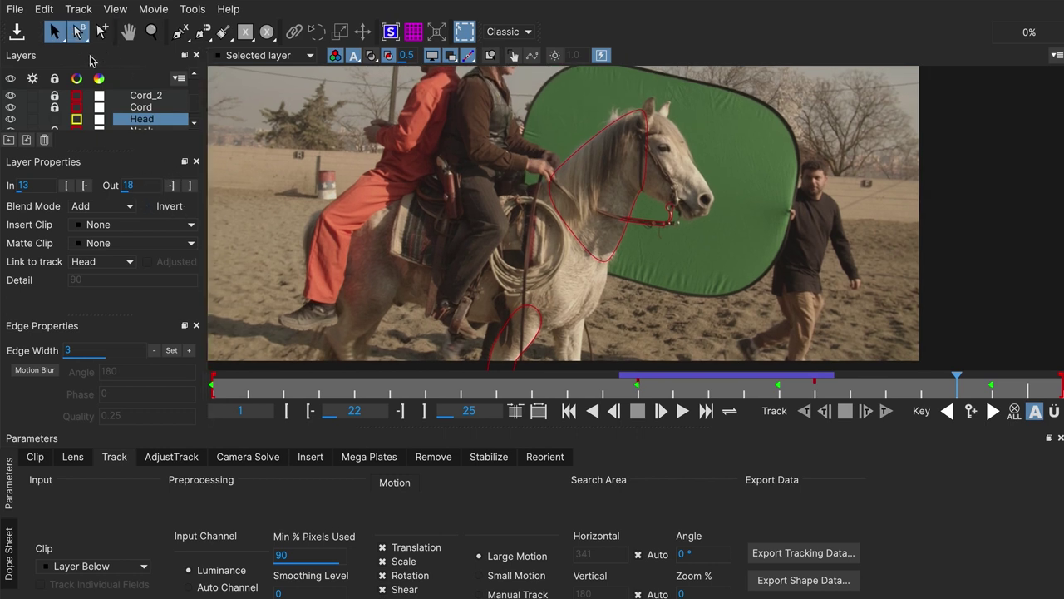
Select the Neck layer, and close Mocha while saving the project changes.
drag(593, 225, 569, 293)
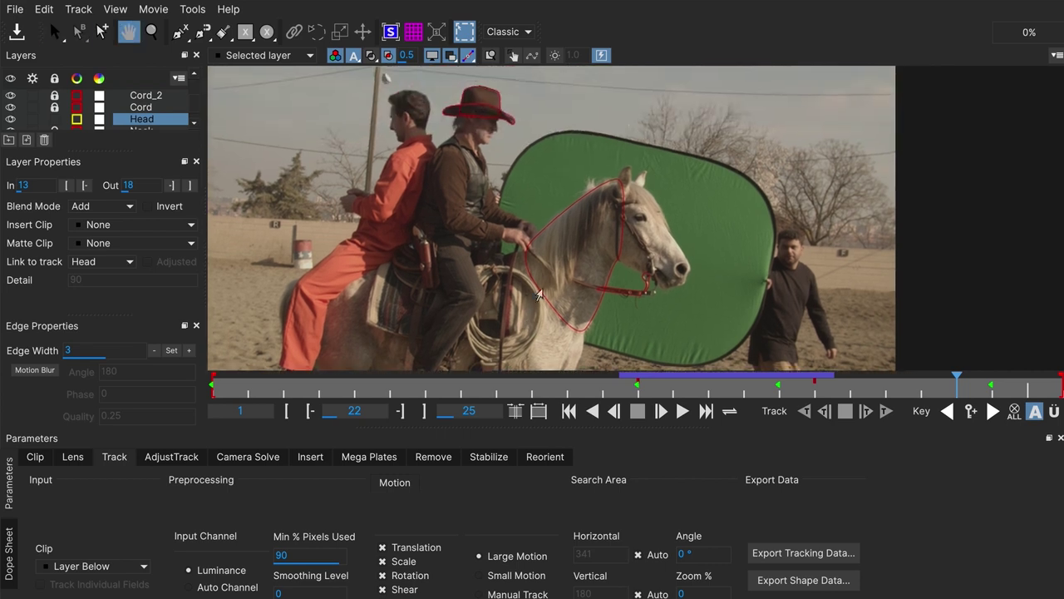
click(634, 262)
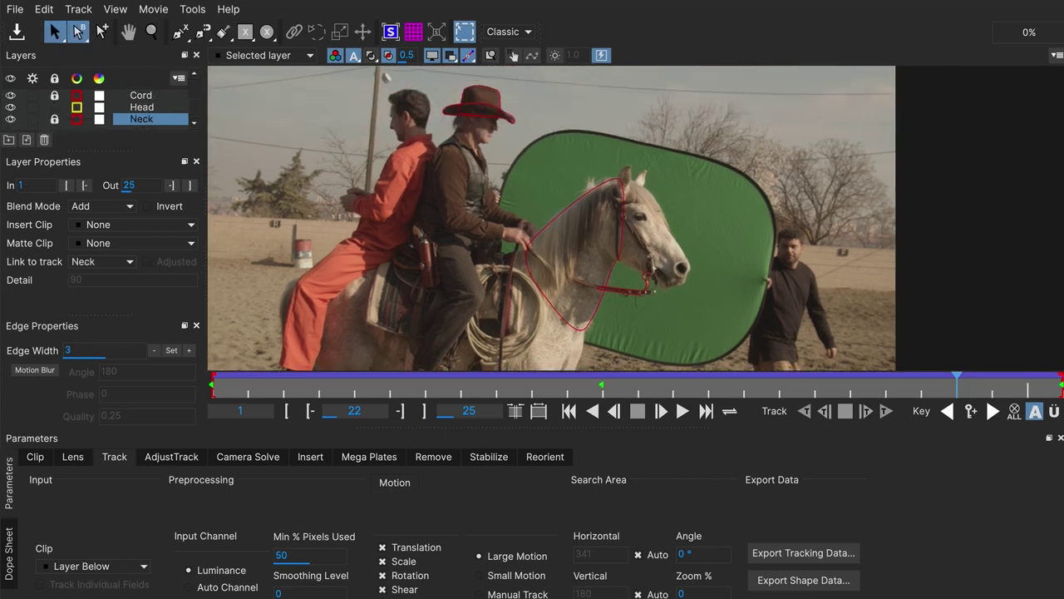
key(ctrl+q)
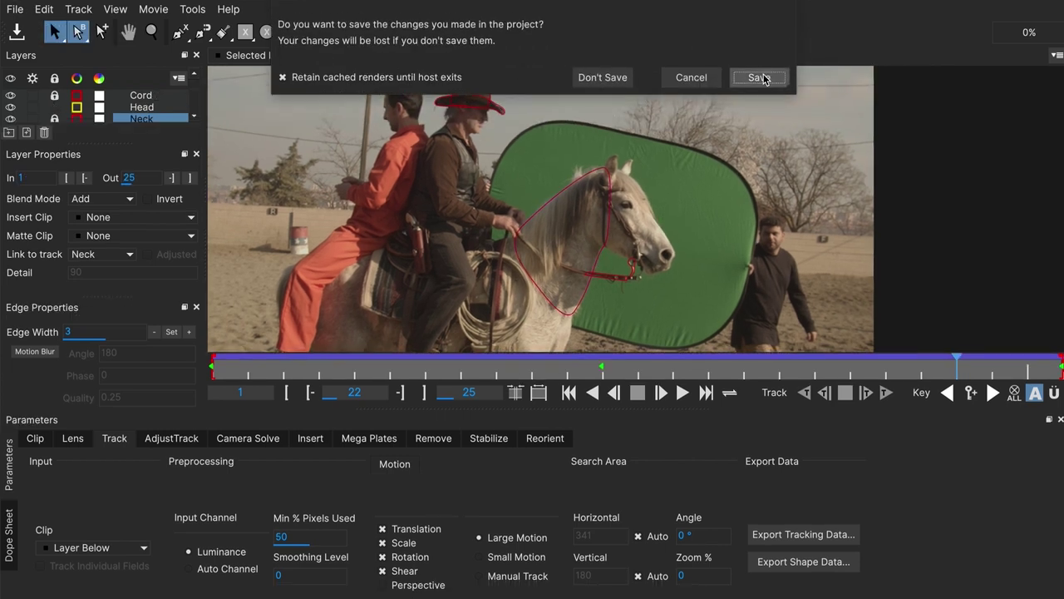
click(760, 77)
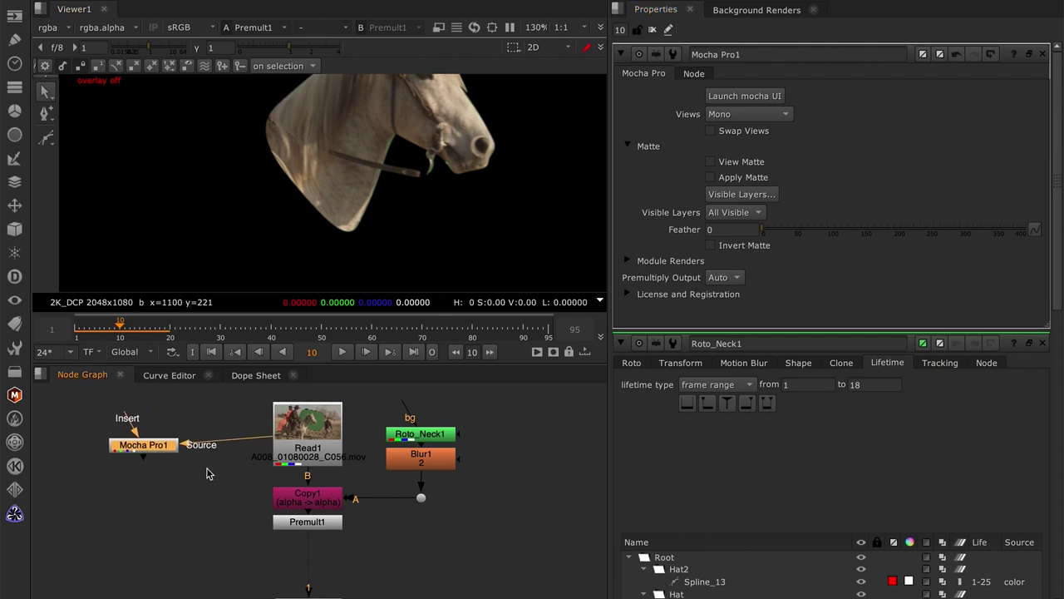
Tidy the node graph by adding a dot under Read1 for the Source connection and lining up Mocha Pro1 with it.
drag(284, 442, 285, 425)
drag(173, 448, 171, 457)
click(213, 480)
Open Roto_Neck1's main Roto settings and check the Premult1 cutout in the viewer.
double_click(419, 428)
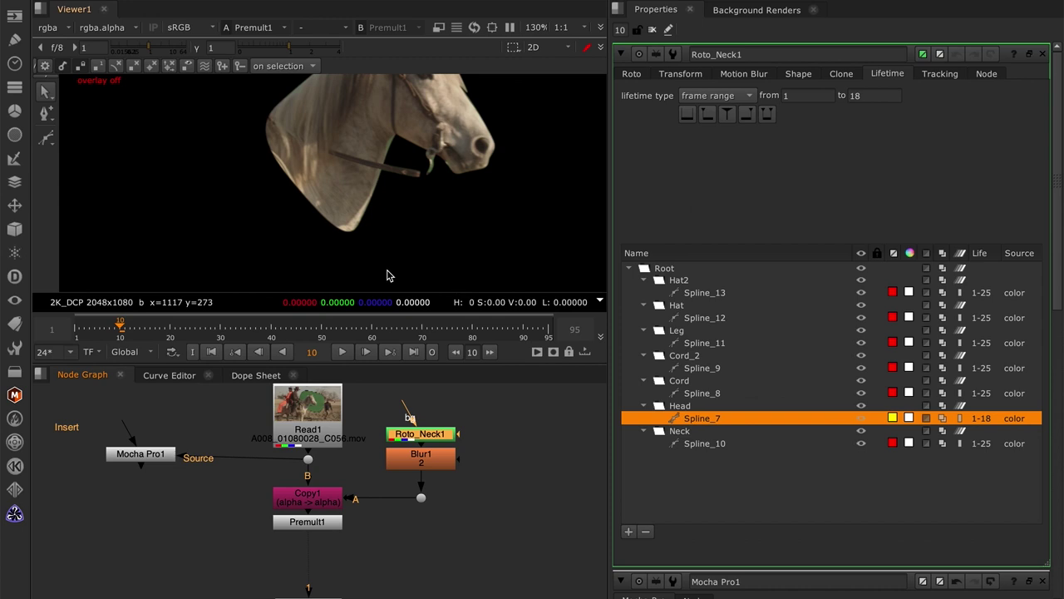
click(630, 75)
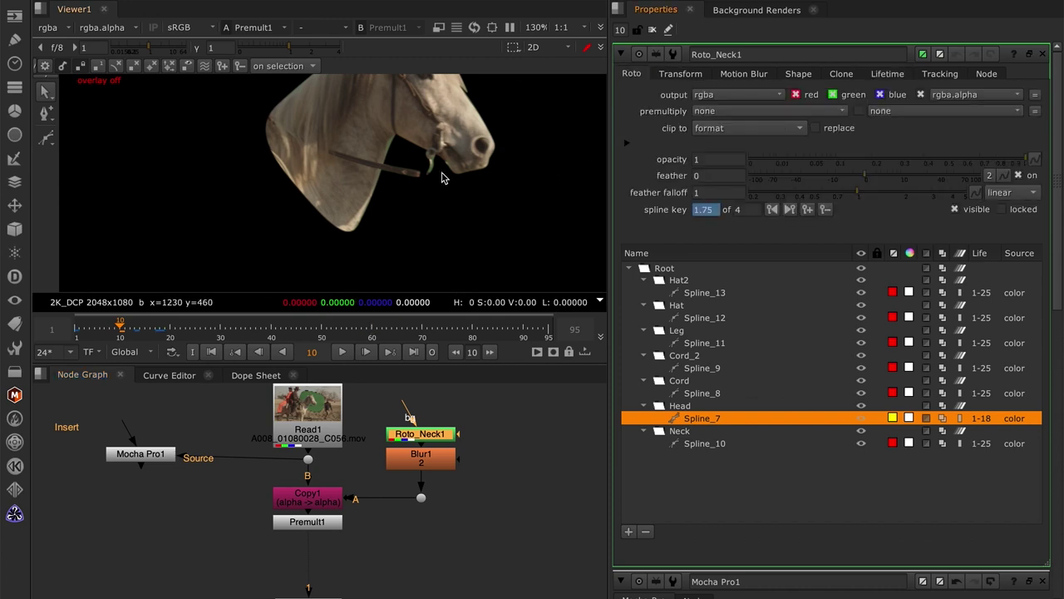
scroll(424, 174, down, 4)
click(308, 524)
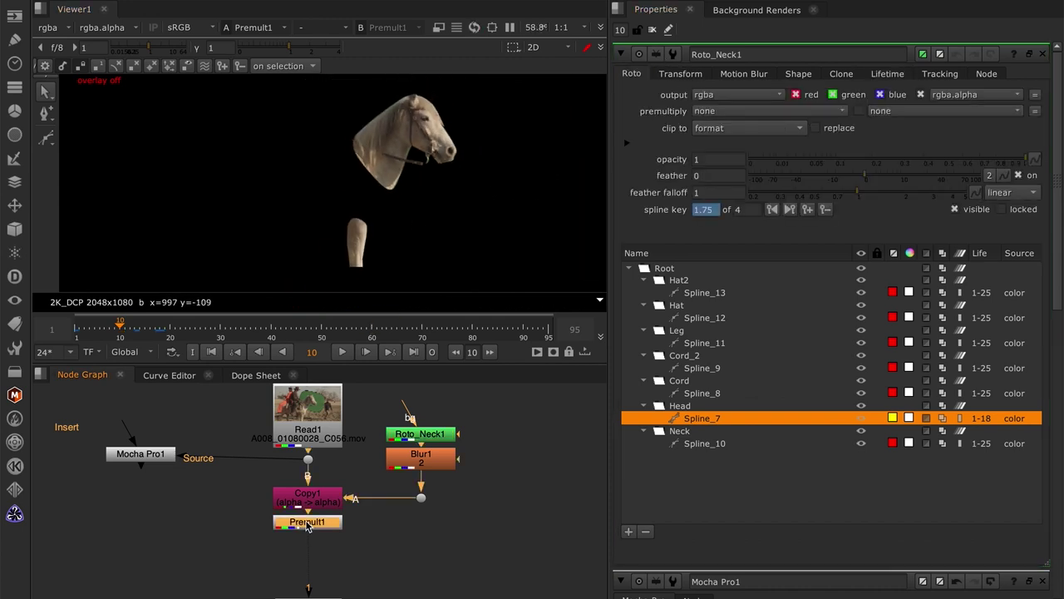
Add a CheckerBoard node beside Premult1 as a background for the cutout.
click(249, 520)
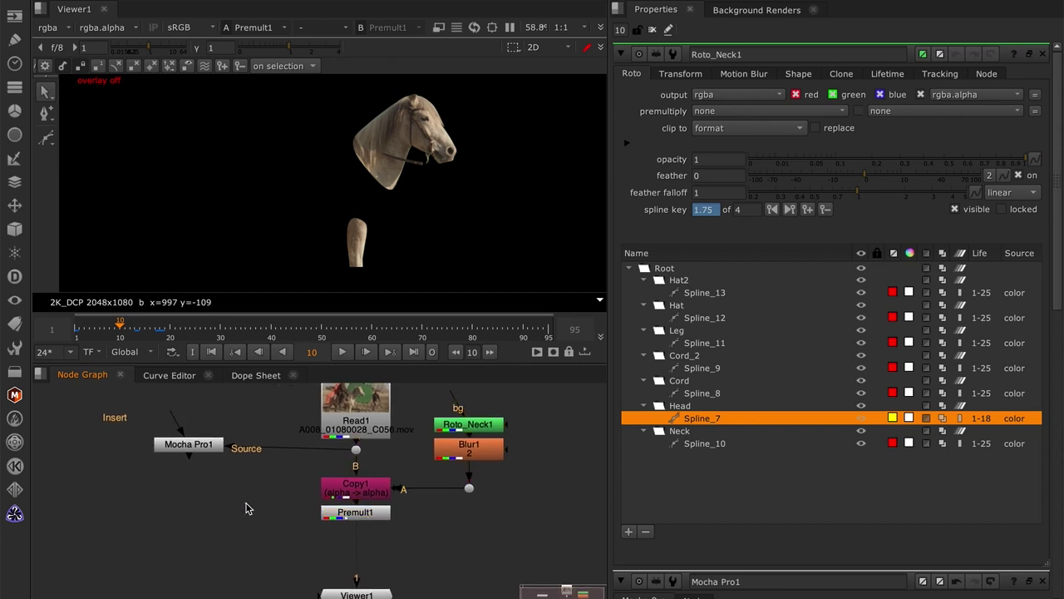
key(Tab)
text(check)
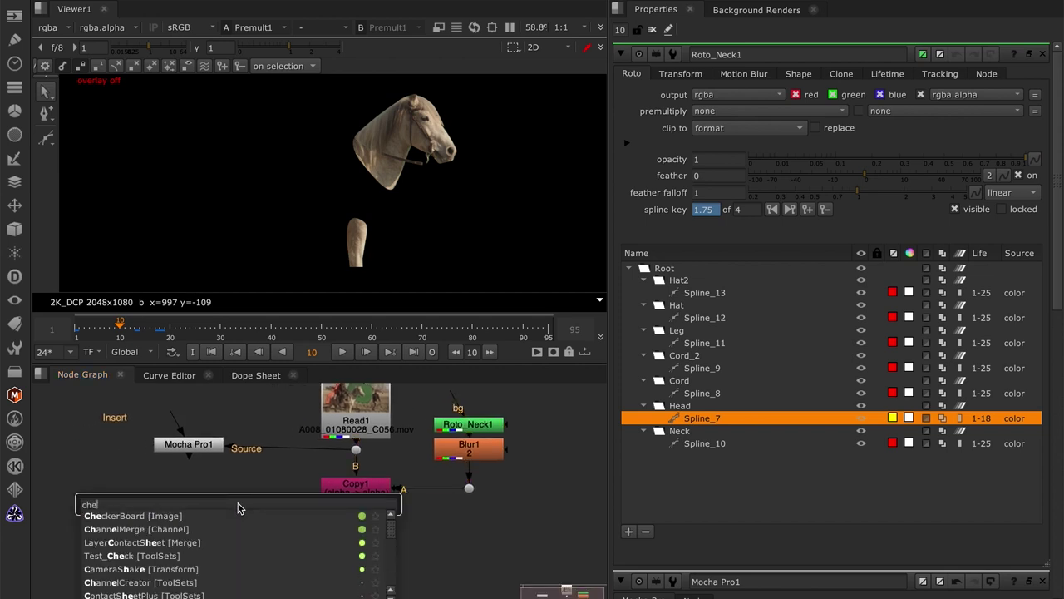
click(170, 522)
drag(251, 528, 250, 504)
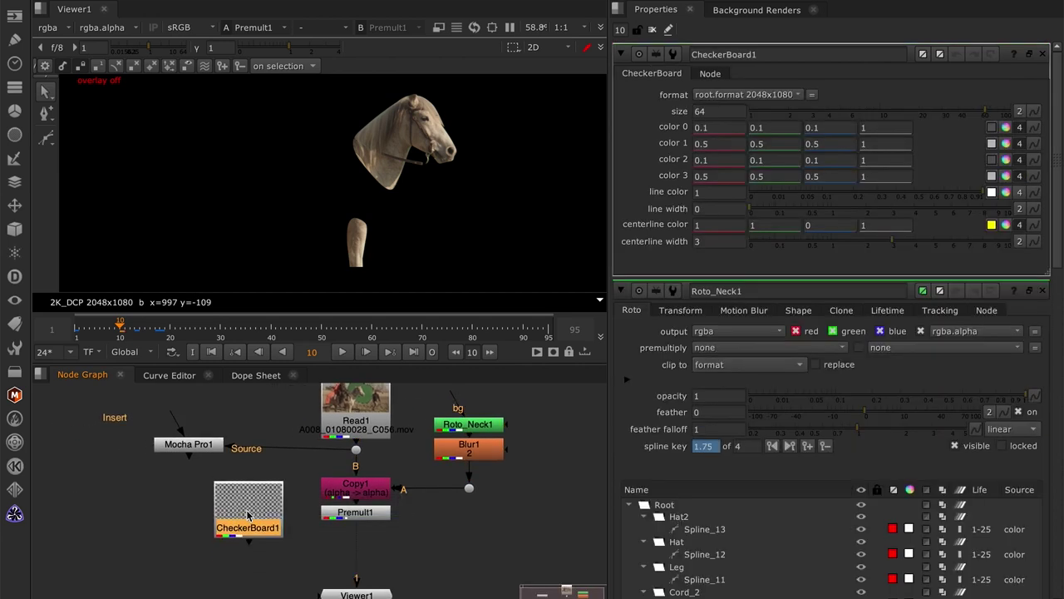
Merge Premult1 over CheckerBoard1 and view the merged result.
key(m)
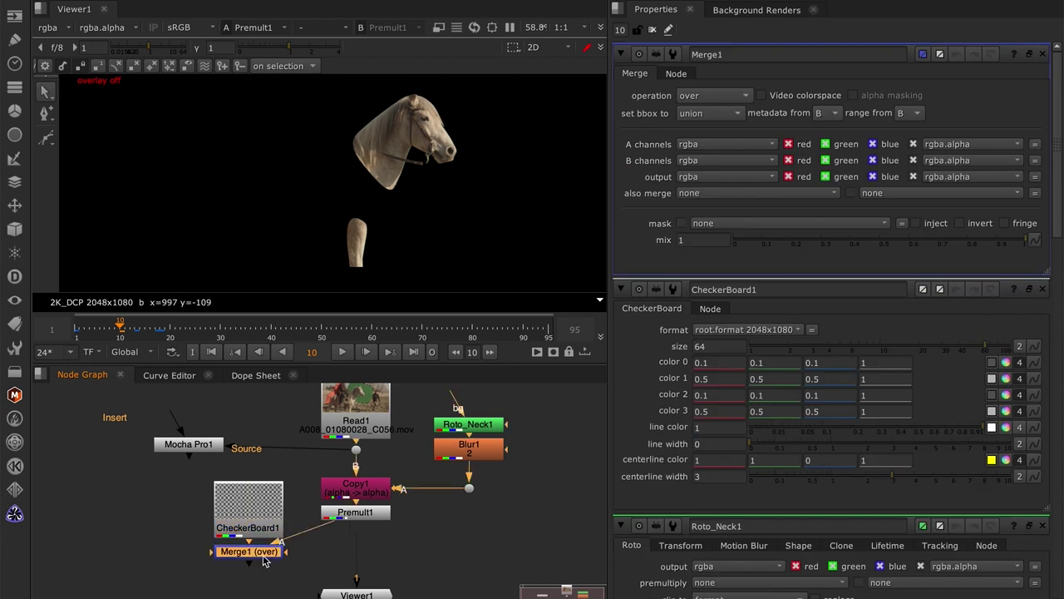
key(1)
scroll(424, 196, down, 2)
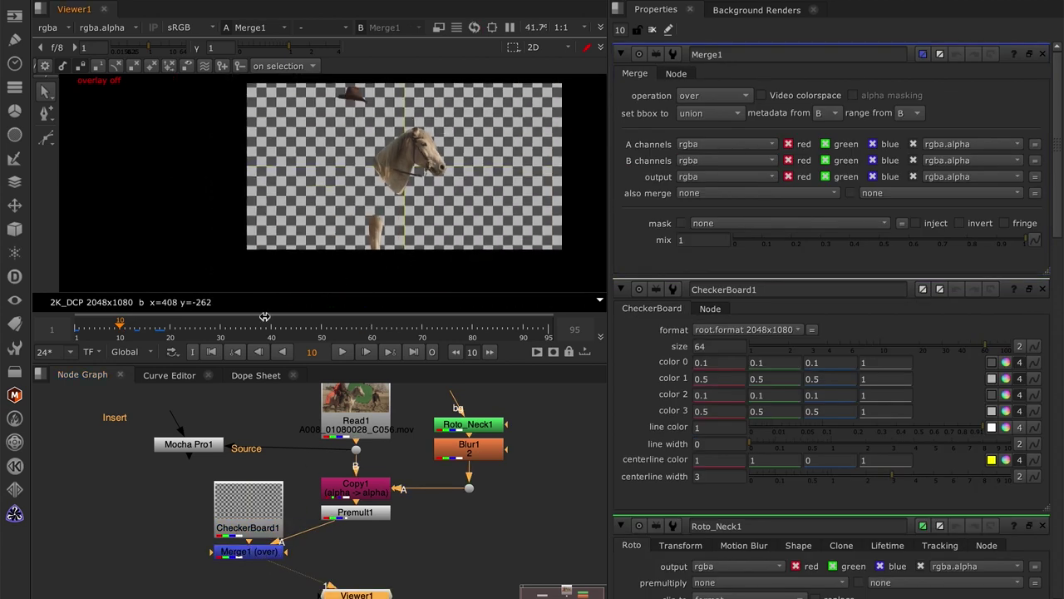
Check the cutout over the checkerboard around frames 5 and 6 and at frame 10.
click(98, 327)
scroll(333, 164, up, 3)
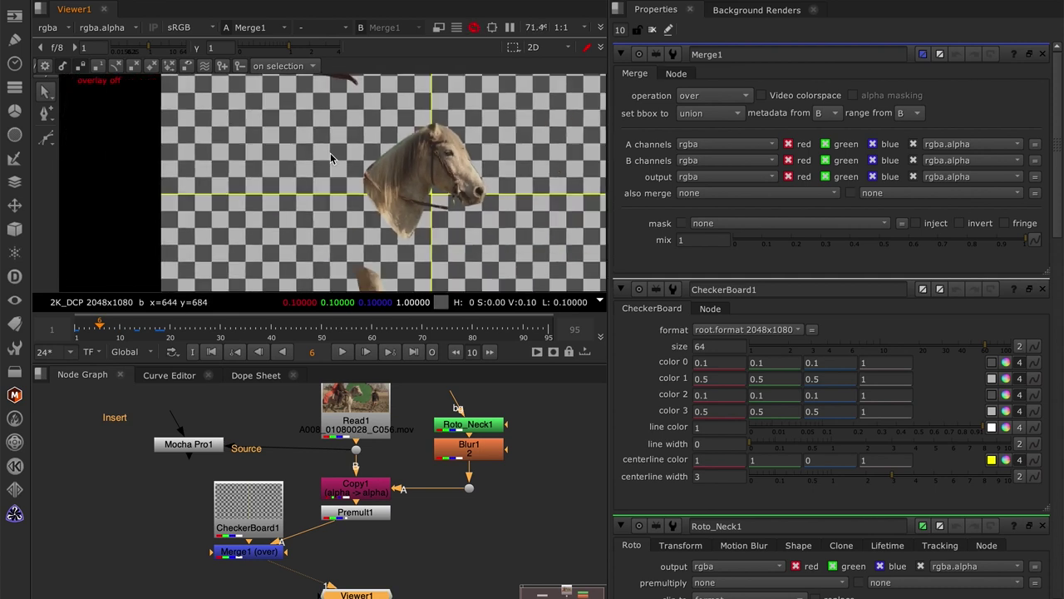
click(120, 328)
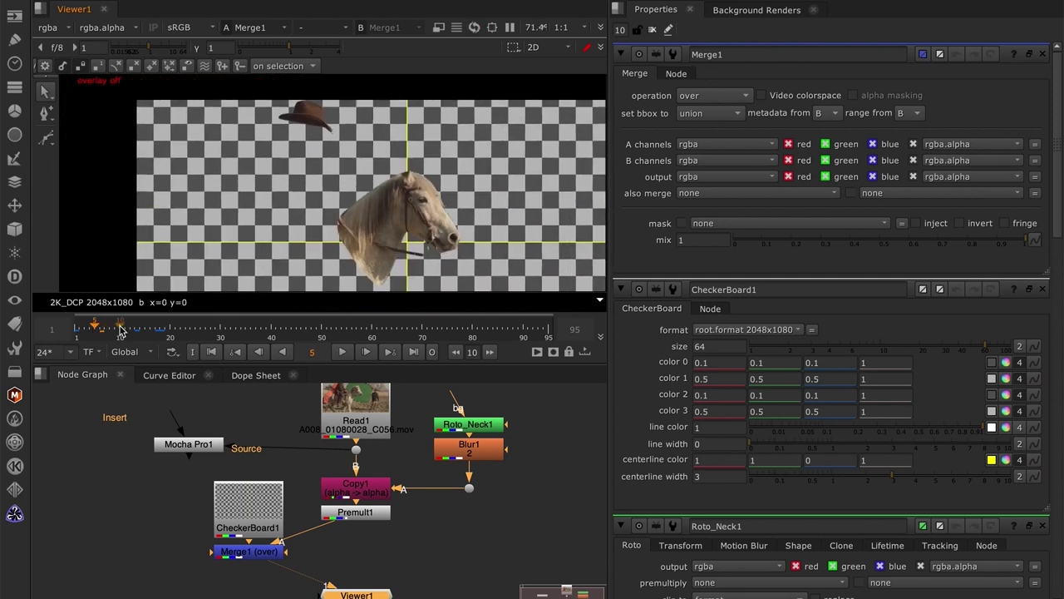
scroll(308, 210, down, 2)
drag(308, 210, 351, 161)
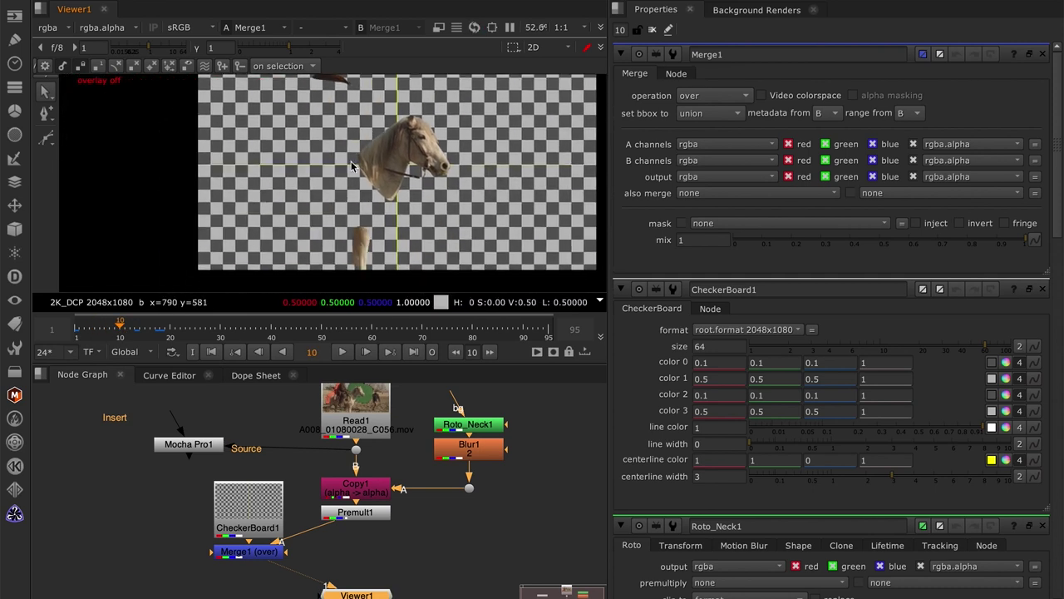
Open Mocha Pro1's properties and align the node with the dot beneath Read1.
click(207, 446)
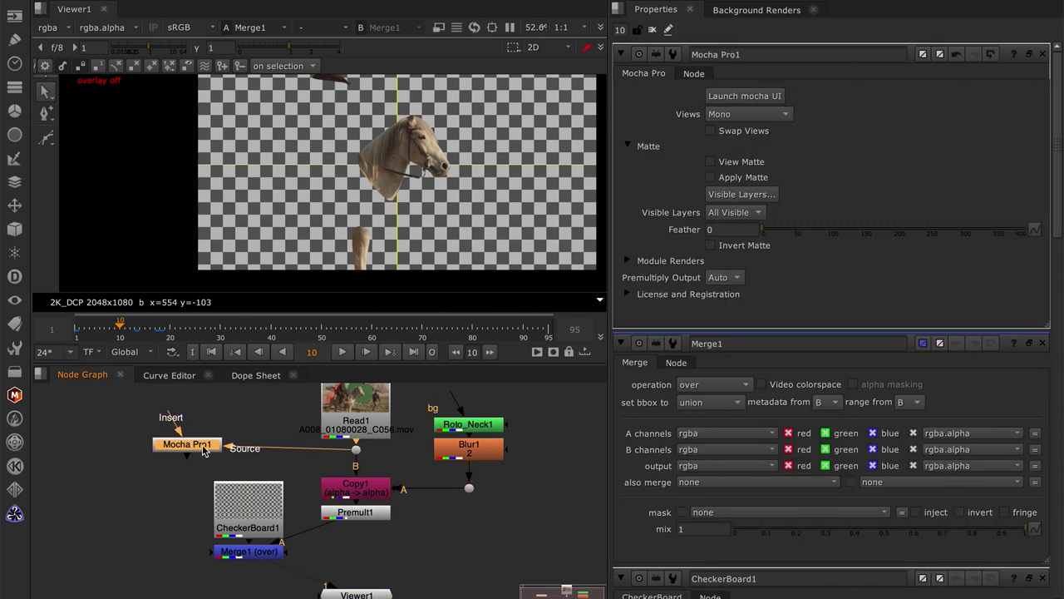
drag(204, 450, 202, 454)
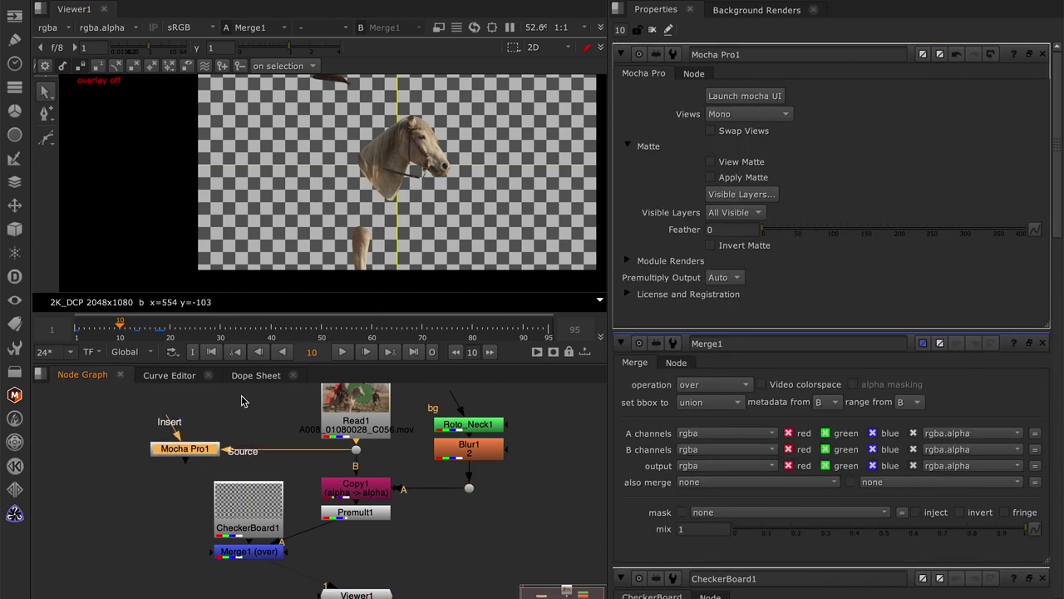
click(215, 425)
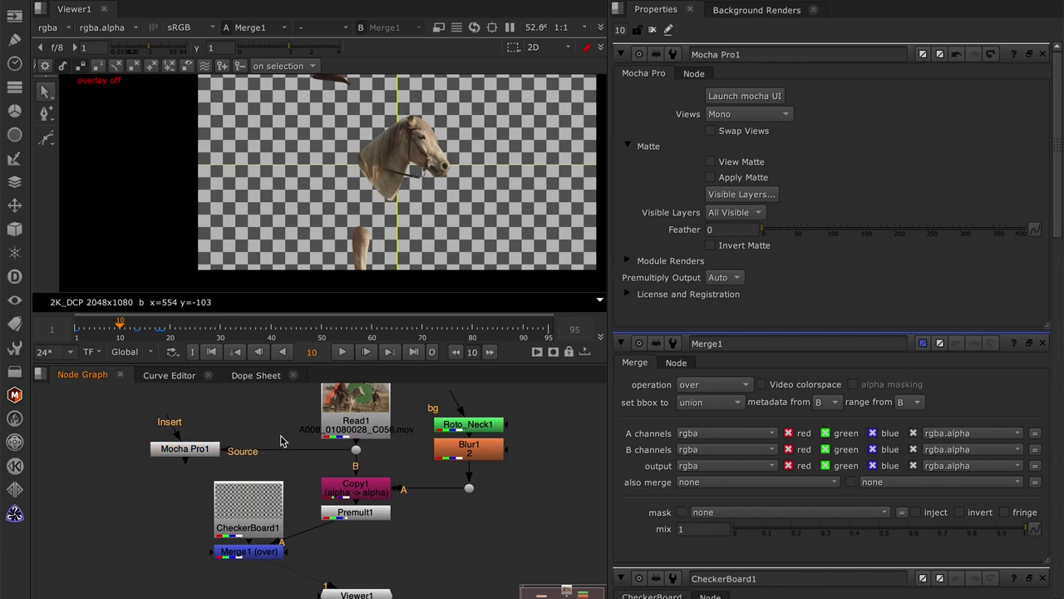
drag(297, 422, 292, 454)
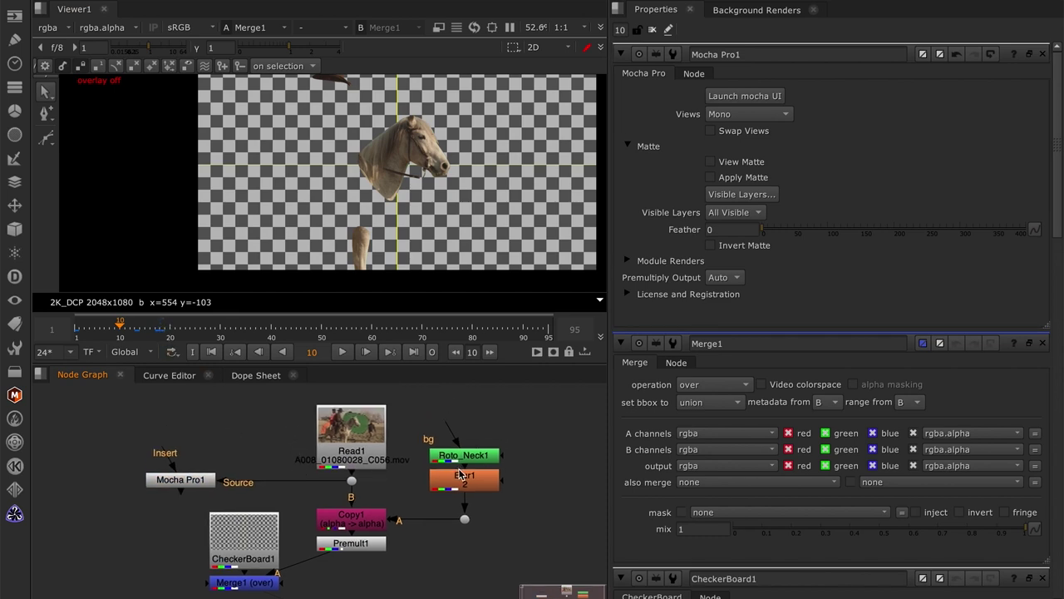
Inspect the horse head cutout's edges over the checkerboard at frame 10 and a few frames further on.
scroll(441, 158, up, 6)
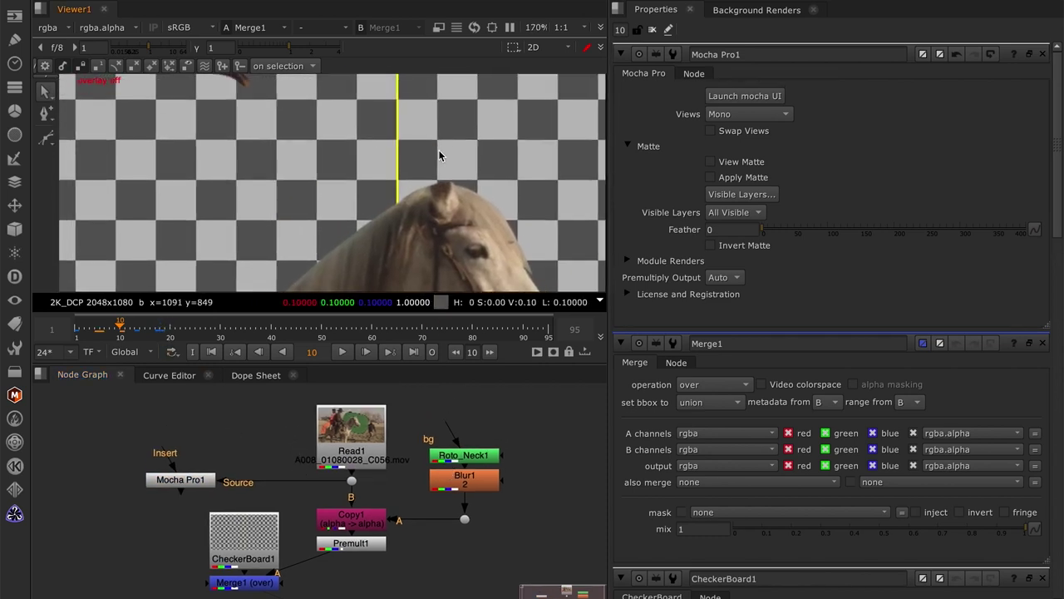
scroll(453, 166, down, 2)
scroll(383, 178, down, 2)
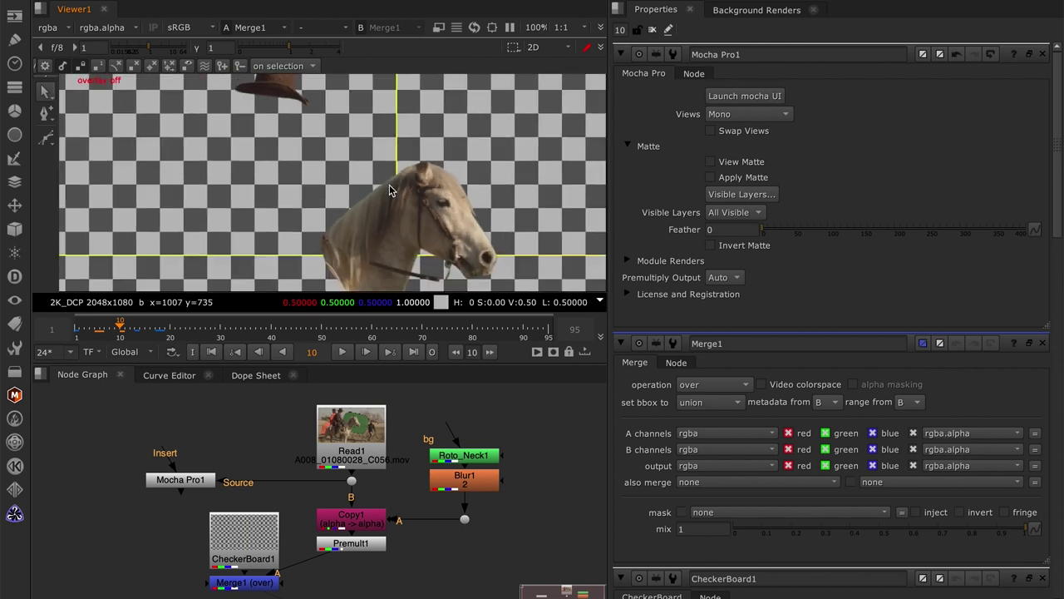
scroll(358, 175, down, 3)
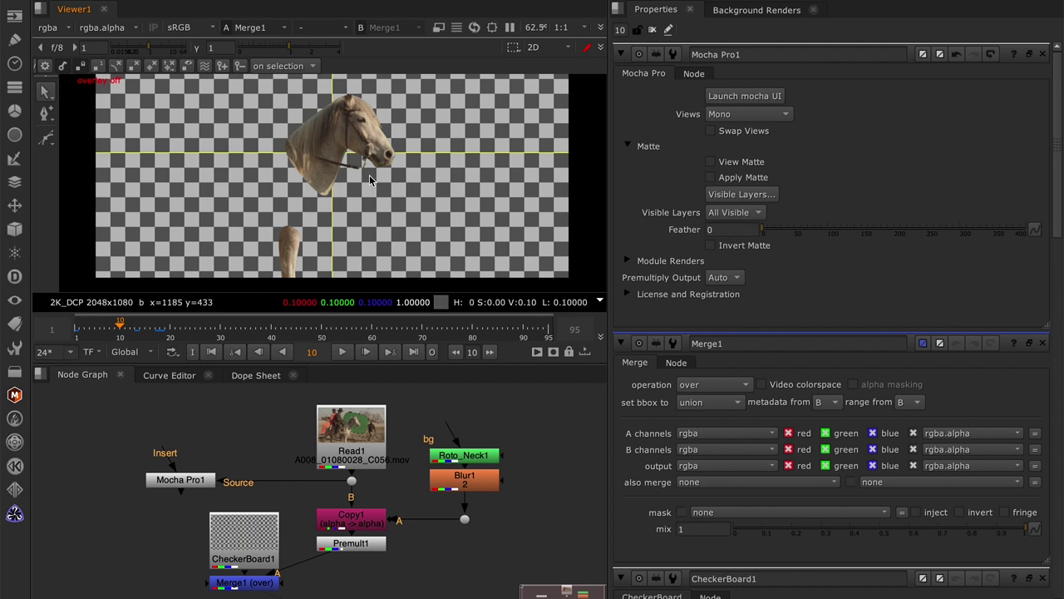
click(143, 326)
mouse_move(143, 327)
mouse_down()
mouse_move(133, 329)
mouse_move(145, 327)
mouse_up()
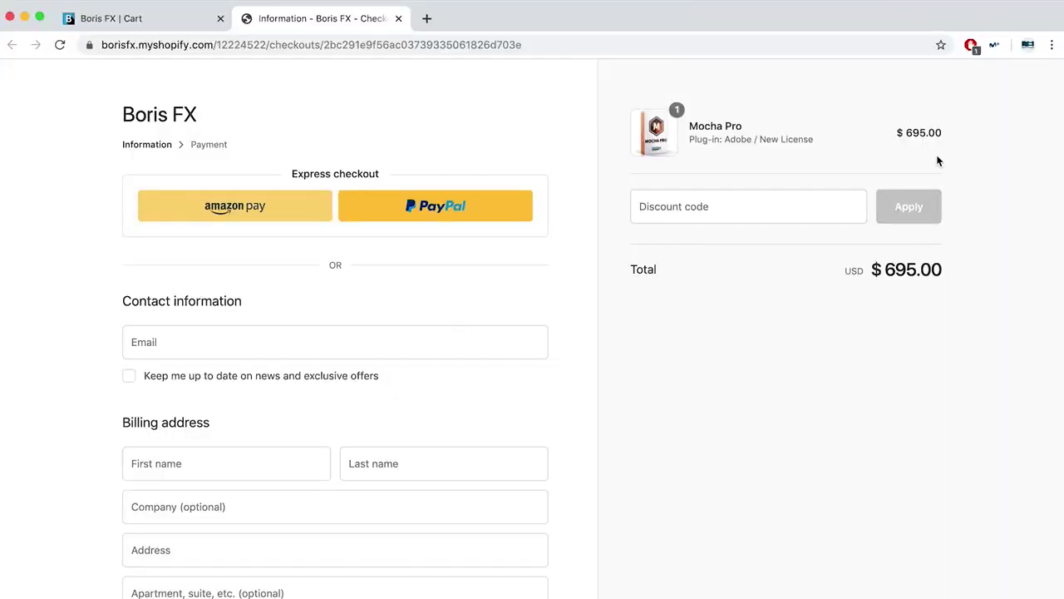
Apply the discount code to the Mocha Pro order in the Boris FX web checkout and highlight the order total.
click(719, 206)
text(nachohoyos)
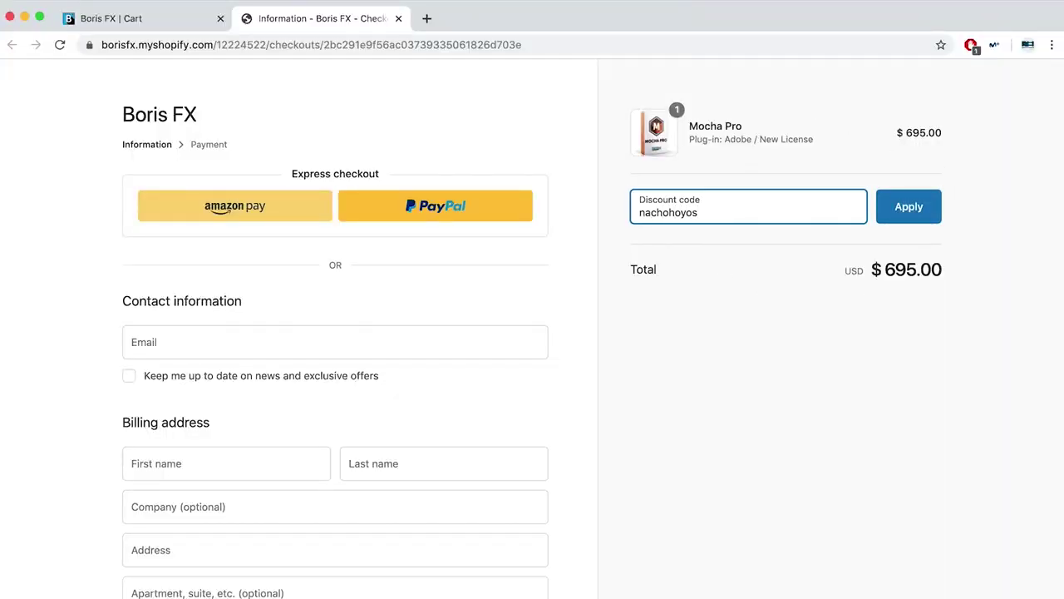
key(super+a)
click(898, 208)
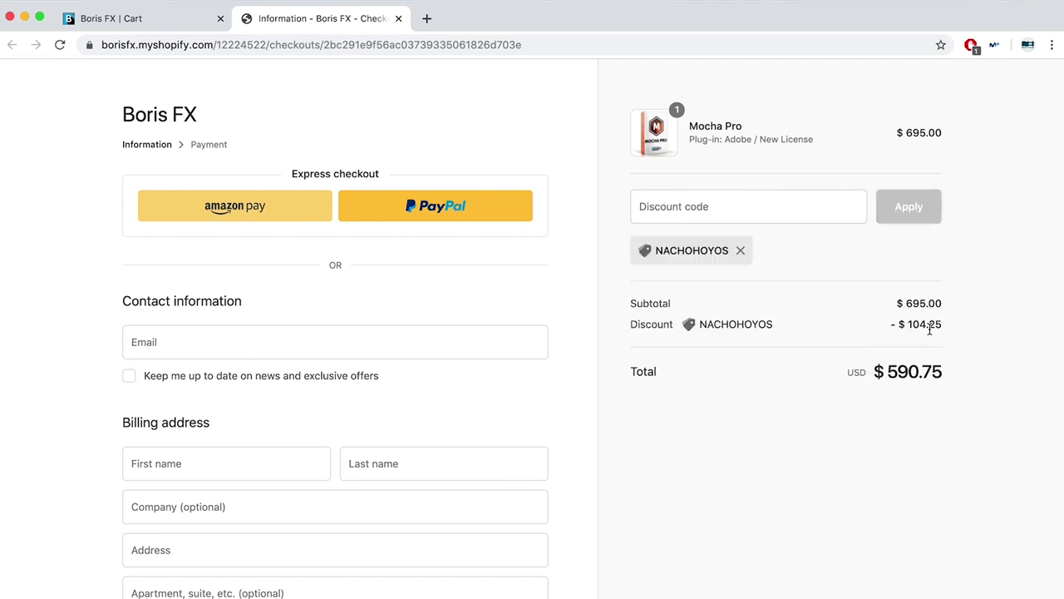
triple_click(904, 367)
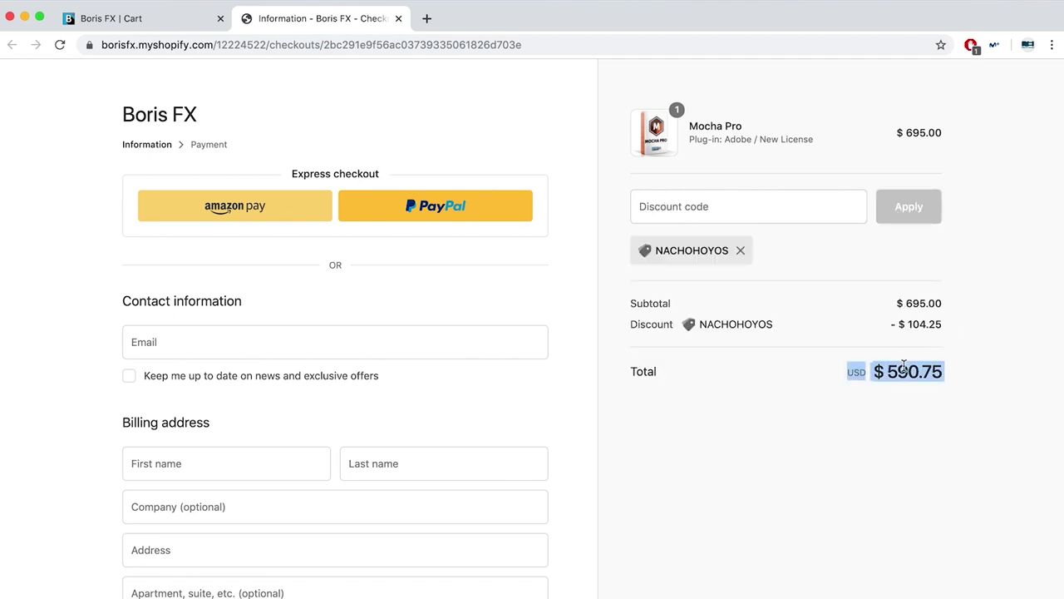